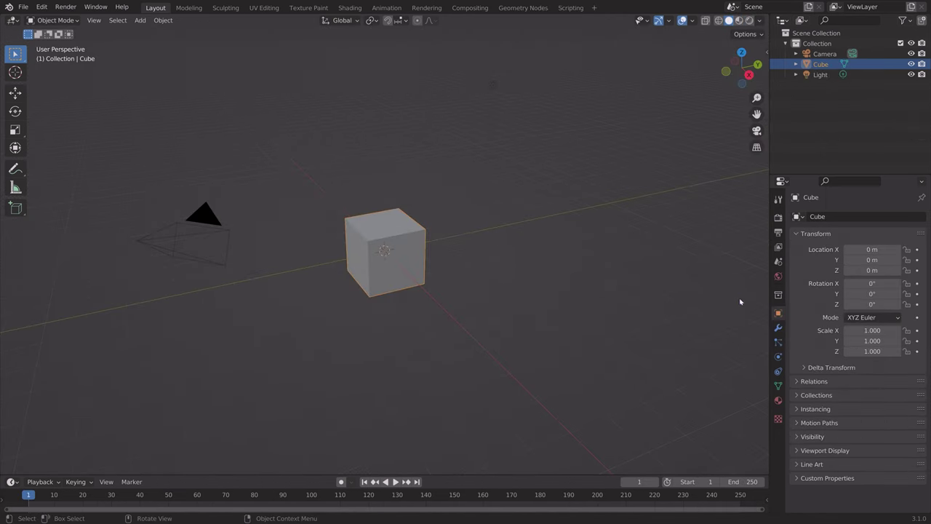
- Add an emitter particle system to the cube with an emission end frame of 1000 and a lifetime of 1000
left_click(777, 342)
left_click(920, 217)
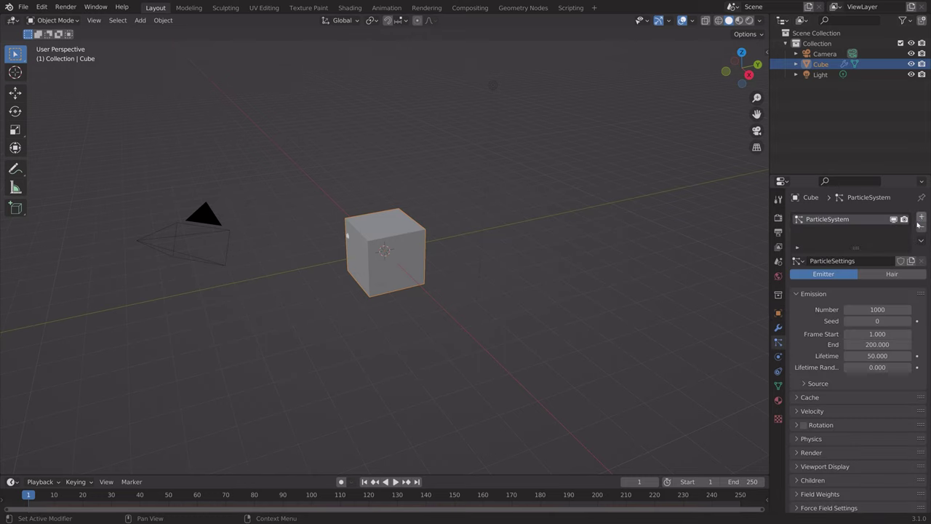
left_click(877, 344)
type("1000")
key("Return")
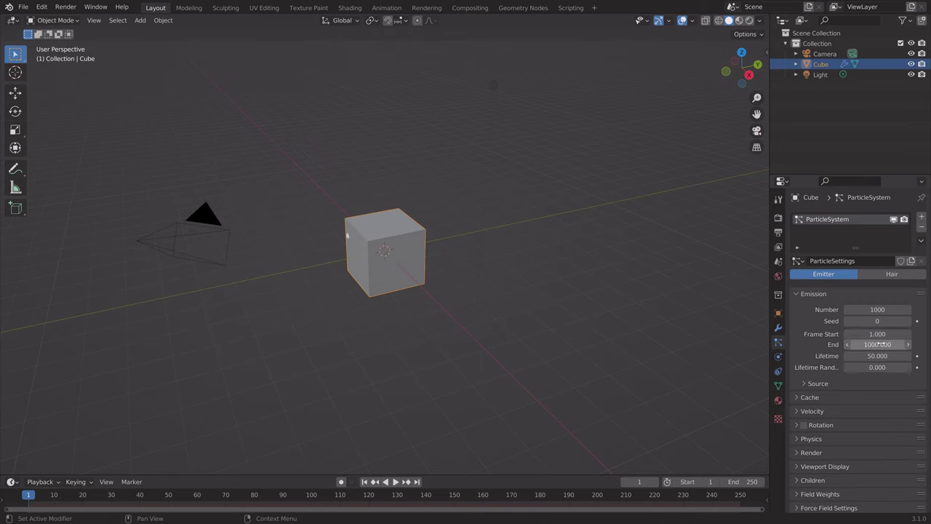
left_click(877, 355)
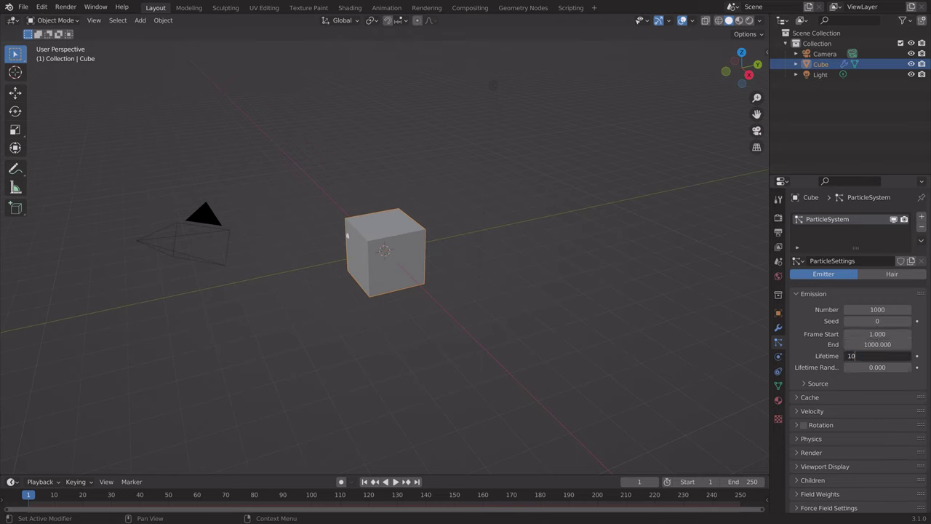
type("1000")
key("Return")
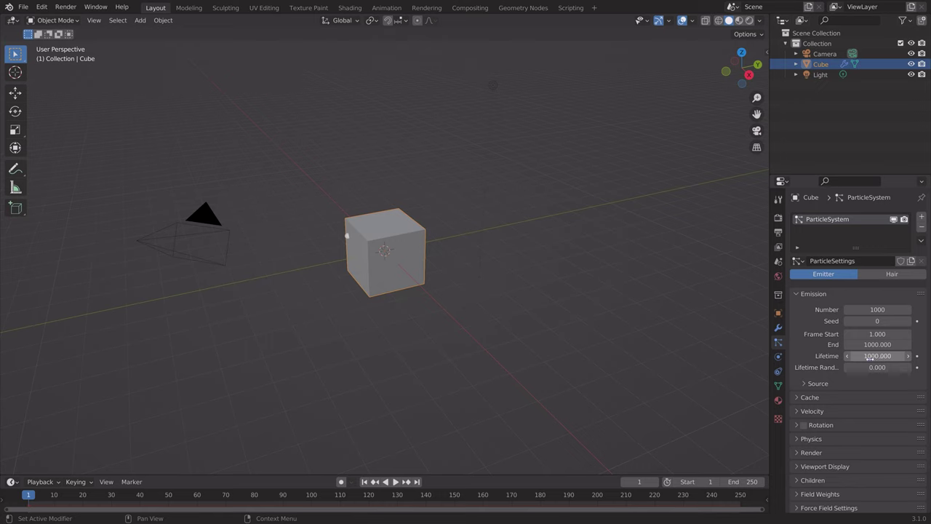
- Change the particle system's physics type to Boids
scroll(827, 388, "down", 2)
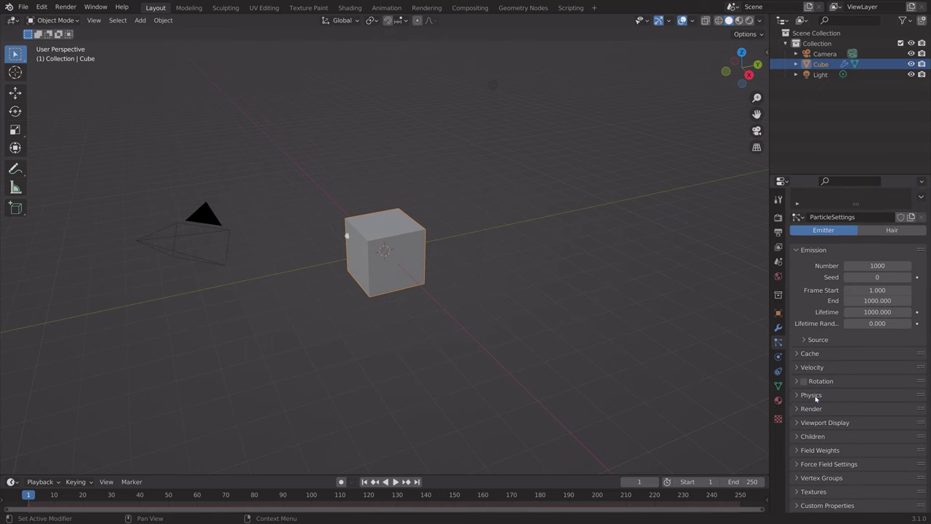
left_click(811, 395)
scroll(815, 398, "down", 3)
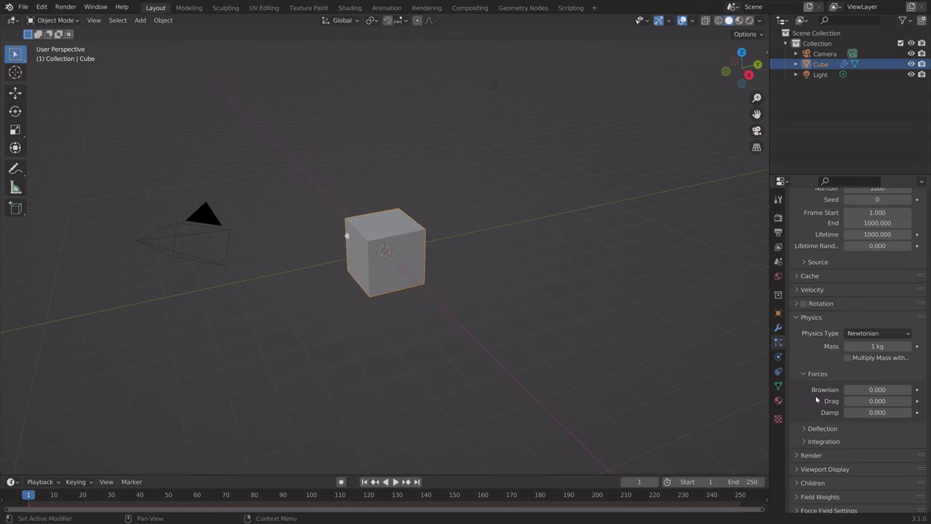
left_click(883, 334)
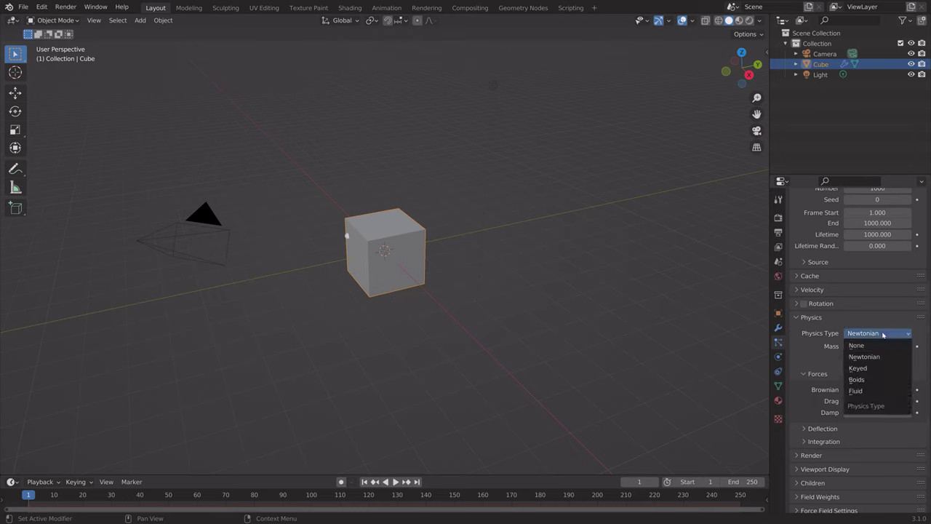
left_click(871, 379)
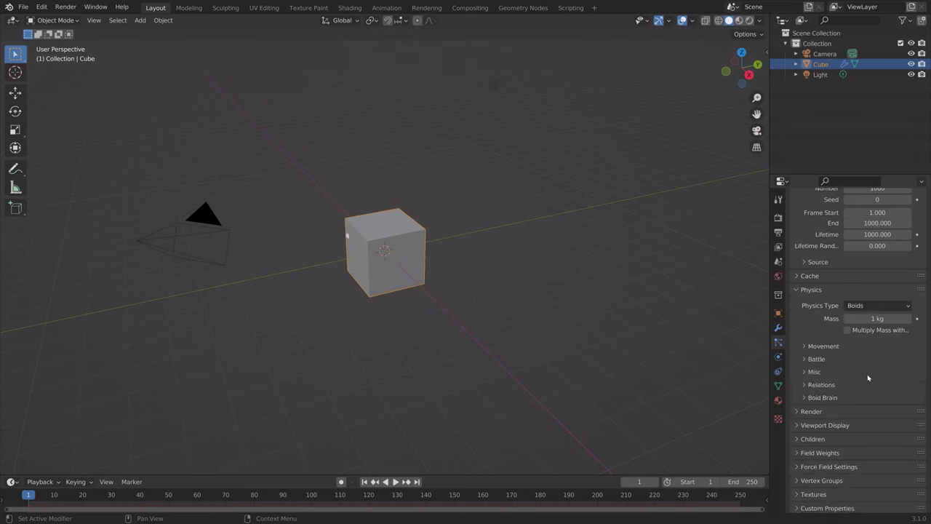
- Remove the default Separate and Flock rules from the boid brain and add a Goal rule
left_click(814, 398)
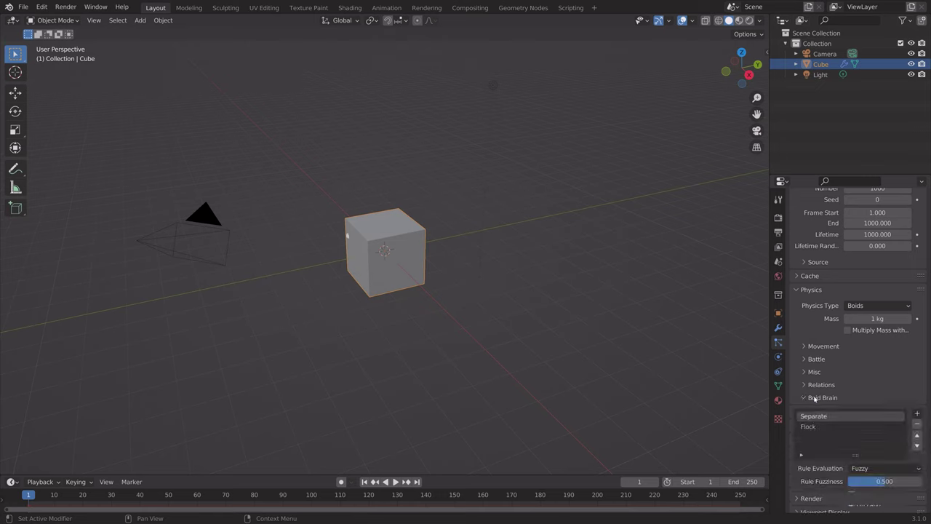
scroll(818, 381, "down", 2)
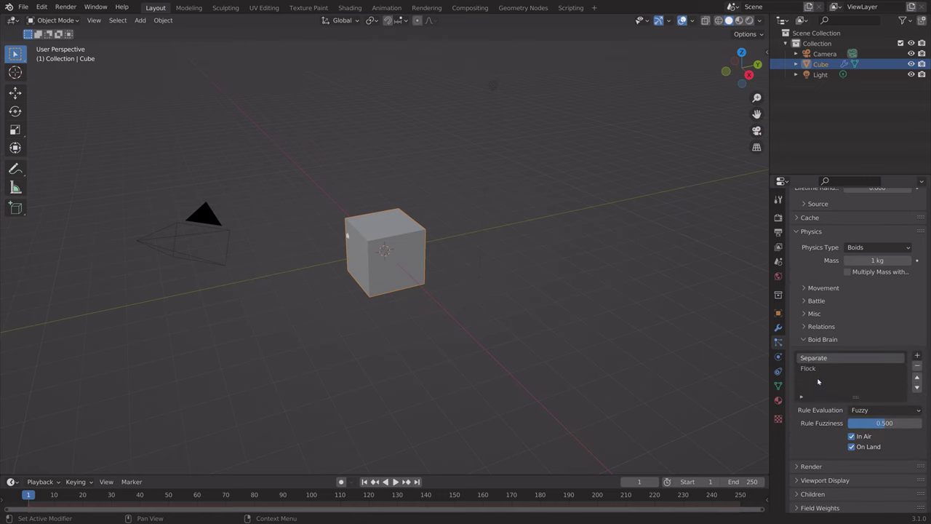
left_click(917, 366)
left_click(917, 356)
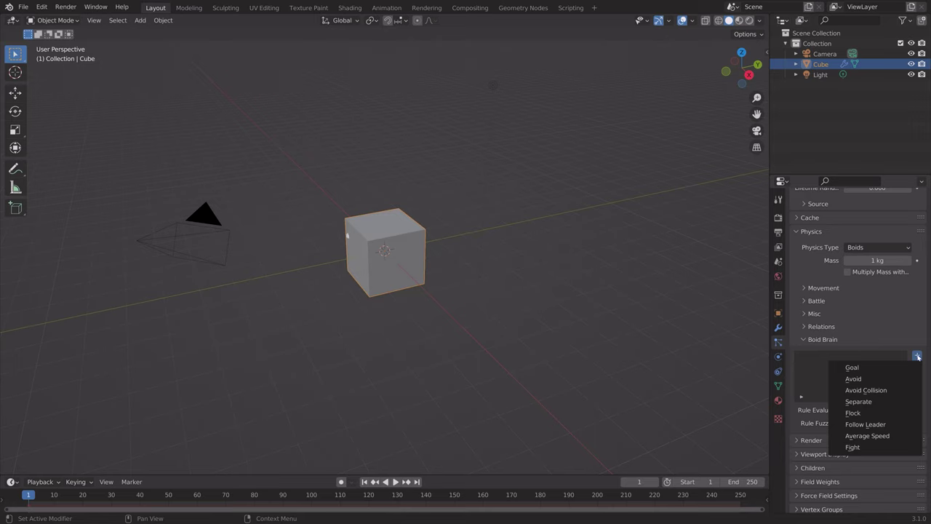
left_click(891, 369)
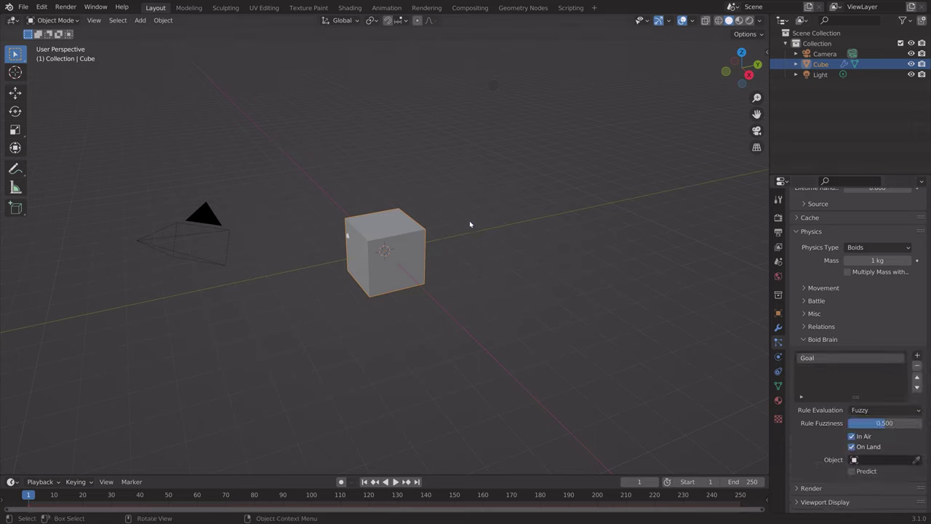
- Add a sphere empty and move it up and away from the cube, to about X -1.5, Y 12.8, Z 13.1 m
scroll(499, 224, "down", 3)
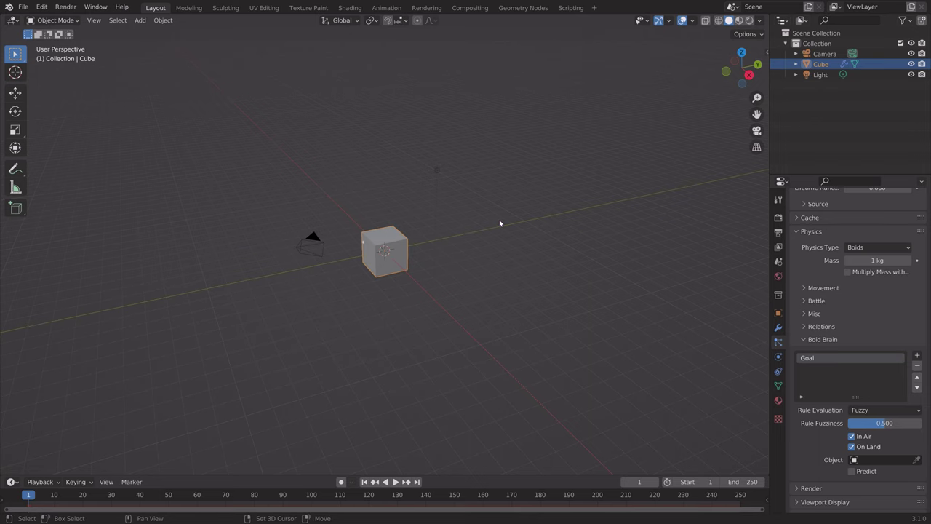
key("shift+a")
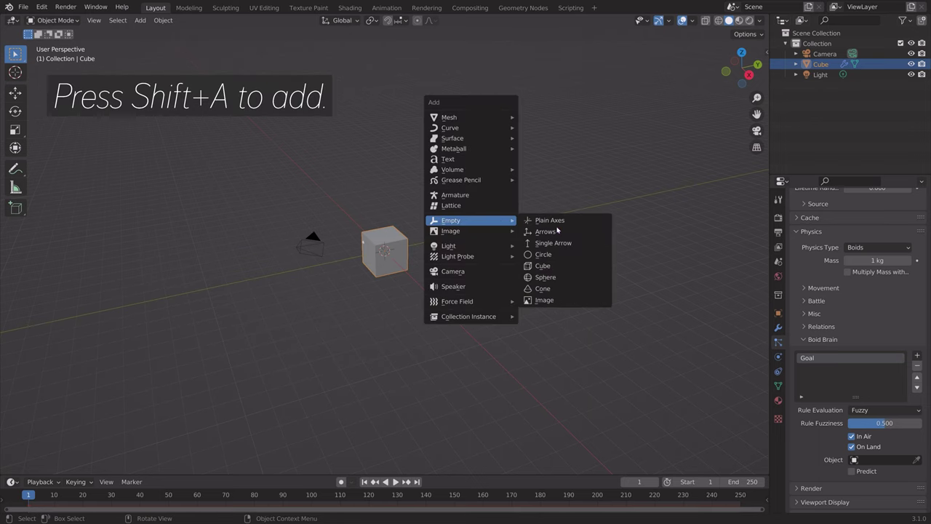
left_click(555, 271)
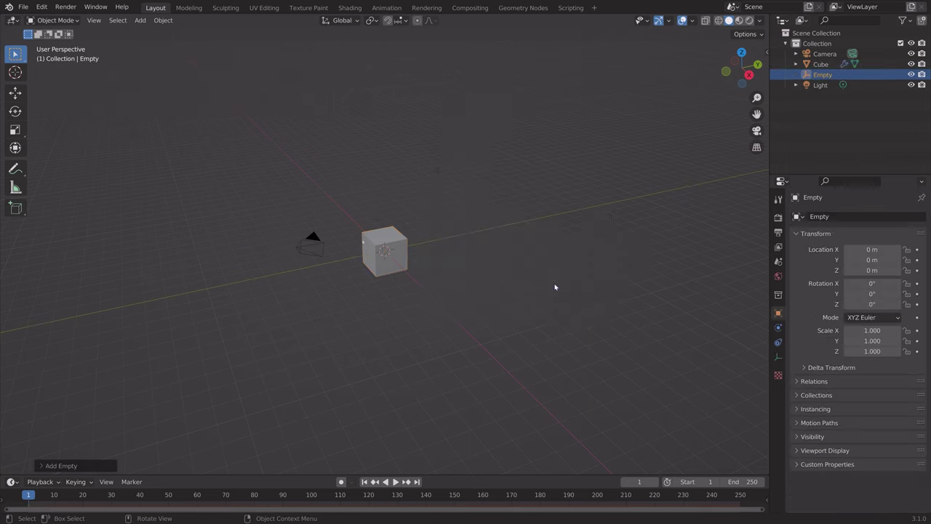
key("g")
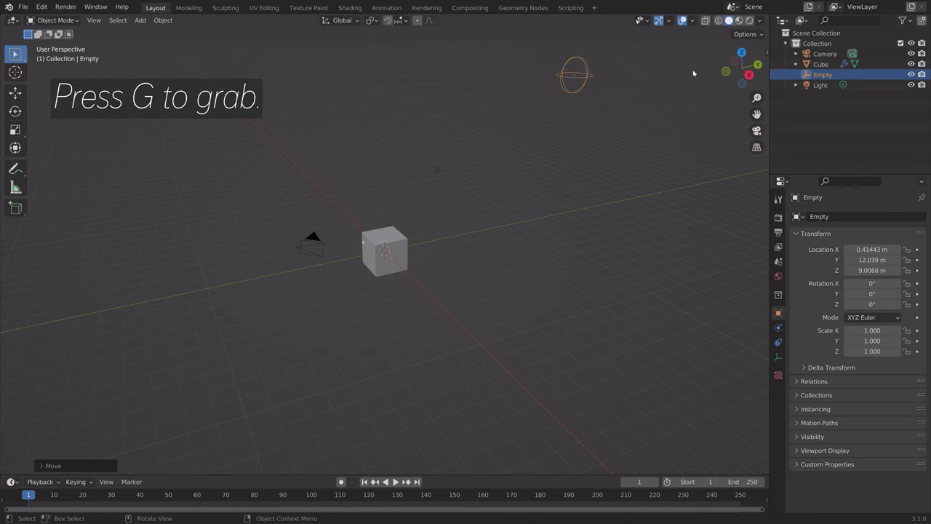
left_click(628, 147)
scroll(629, 147, "down", 4)
key("g")
left_click(582, 121)
scroll(442, 231, "up", 4)
scroll(579, 175, "down", 2)
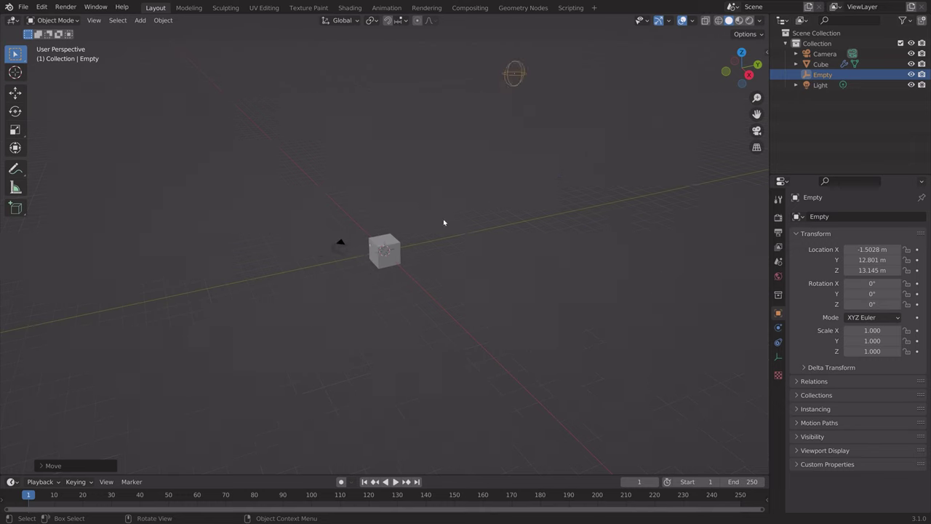
- Assign the sphere empty as the target object of the cube's Goal rule and preview the particle animation
left_click(394, 243)
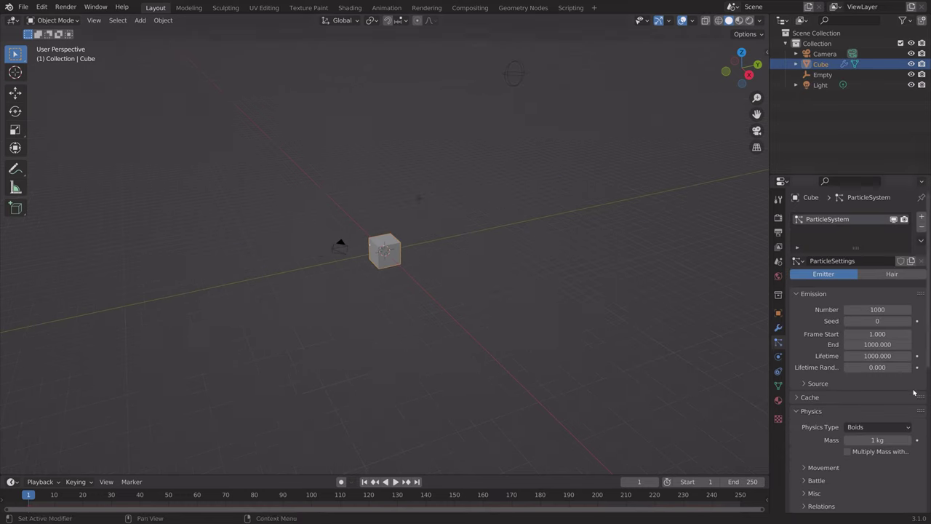
scroll(843, 392, "down", 5)
scroll(883, 419, "down", 2)
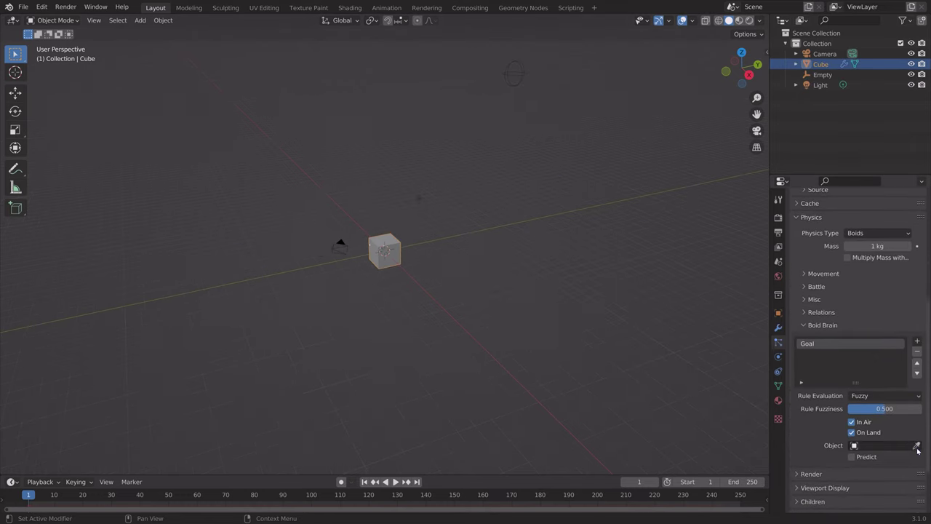
left_click(916, 445)
left_click(516, 58)
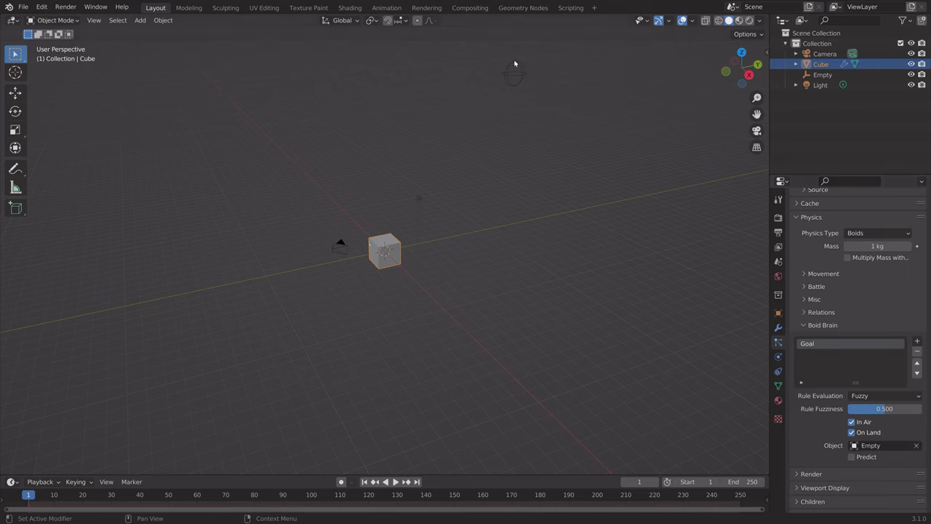
key("space")
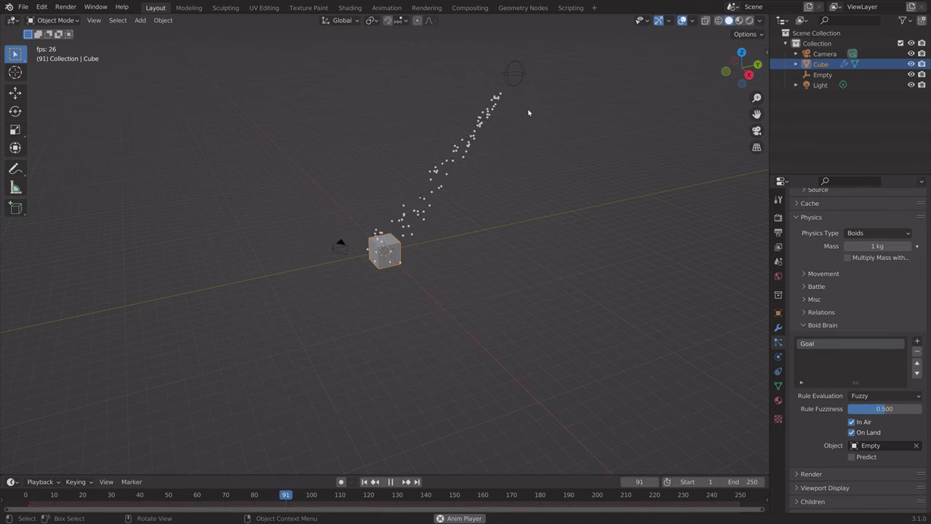
key("space")
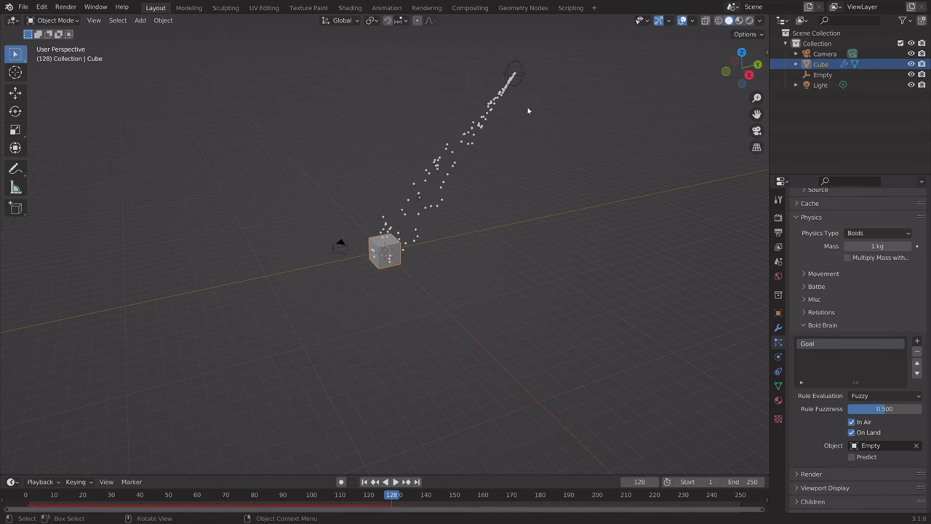
- Save the project as tut.blend in the D:\Blender\Moth folder
key("ctrl+s")
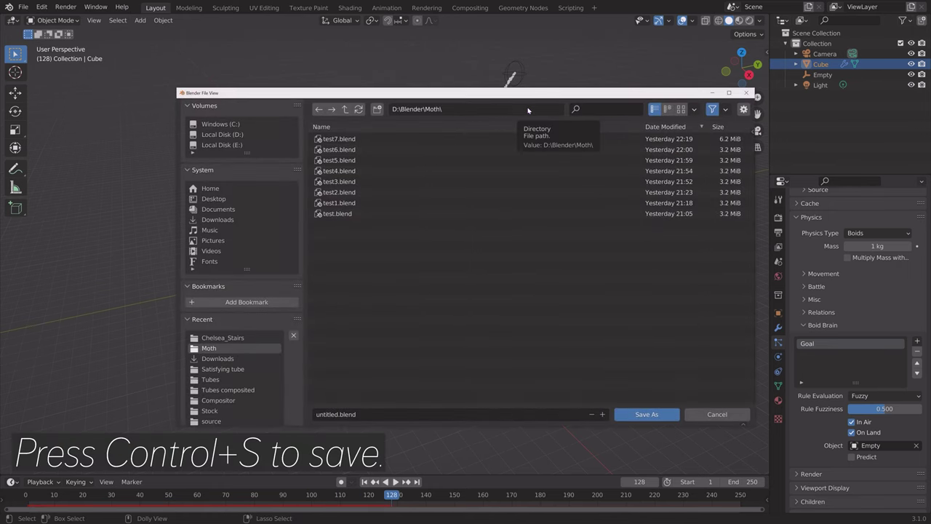
left_click(338, 414)
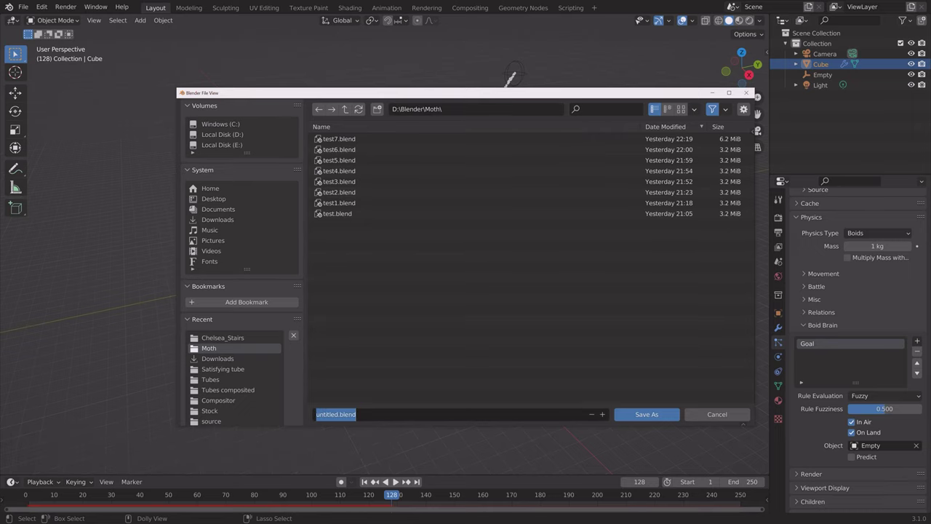
type("t")
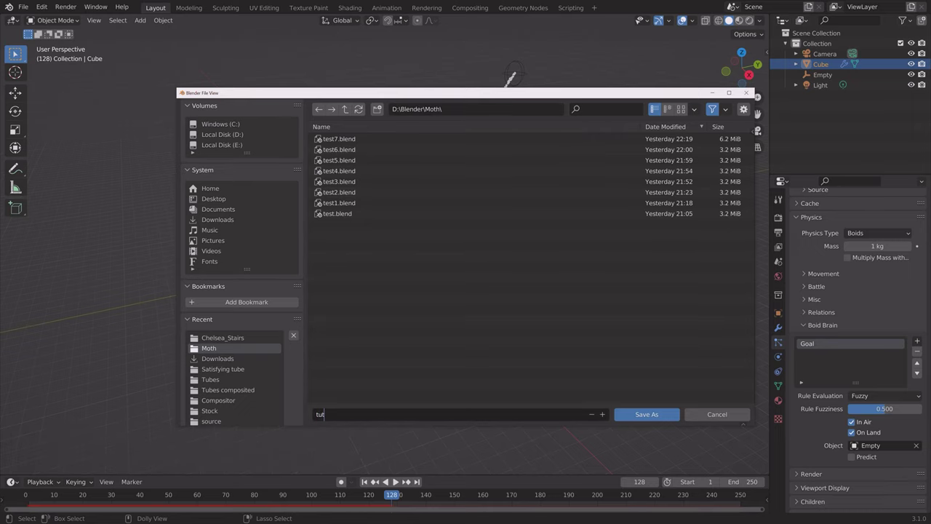
type("ut")
key("Return")
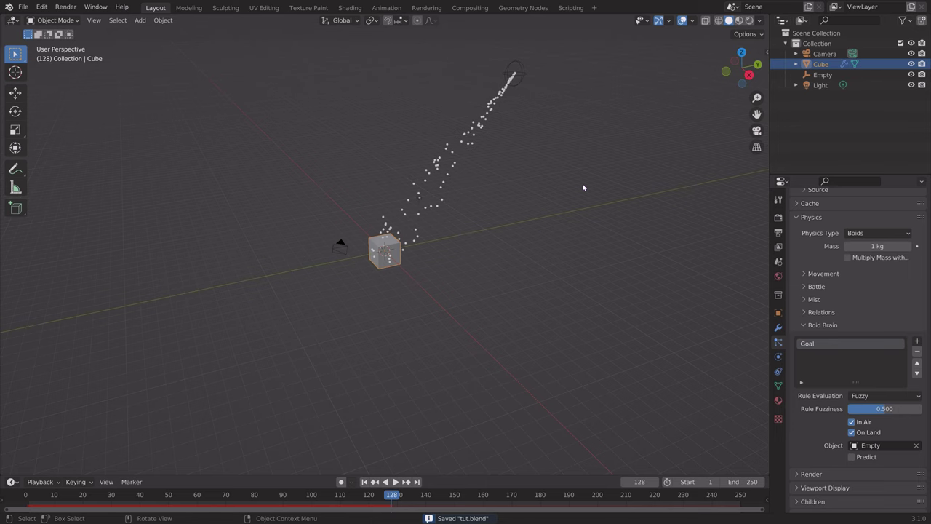
- Add a Turbulence force field and move it beside the particle stream, to about X -2.2, Y 7.8, Z 4.7 m
middle_click_drag(582, 187, 539, 184)
key("shift+a")
mouse_move(477, 199)
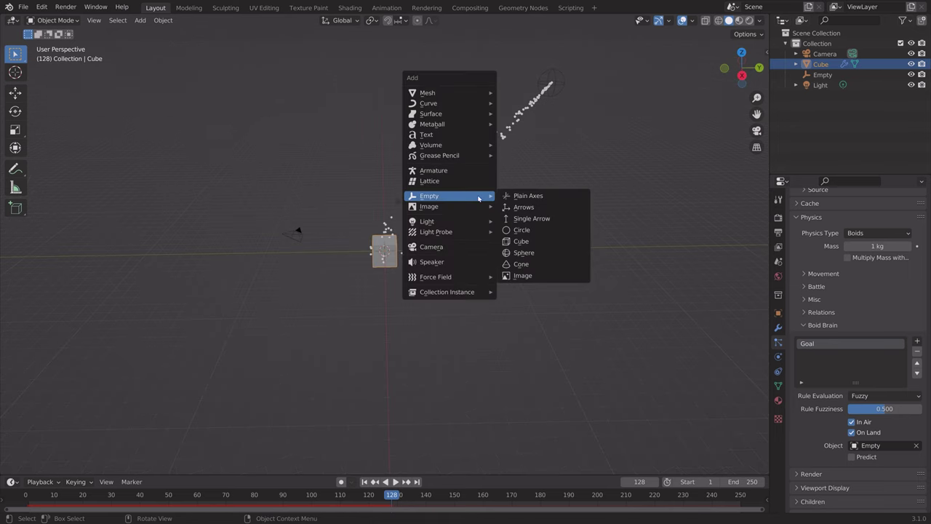
mouse_move(468, 285)
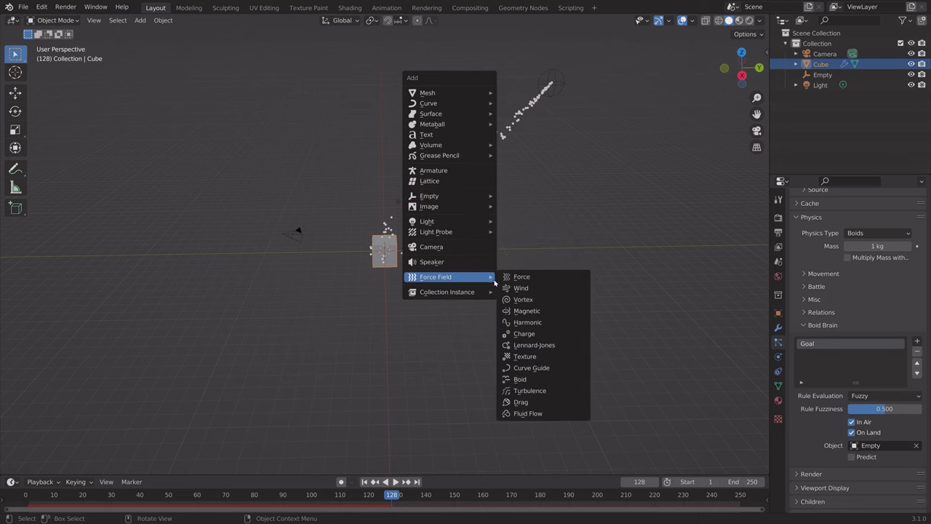
left_click(529, 390)
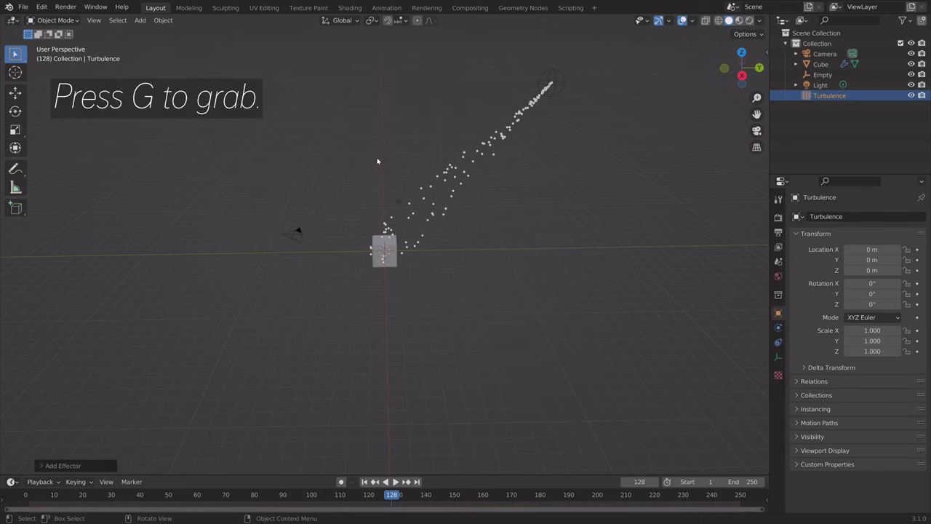
key("g")
left_click(541, 159)
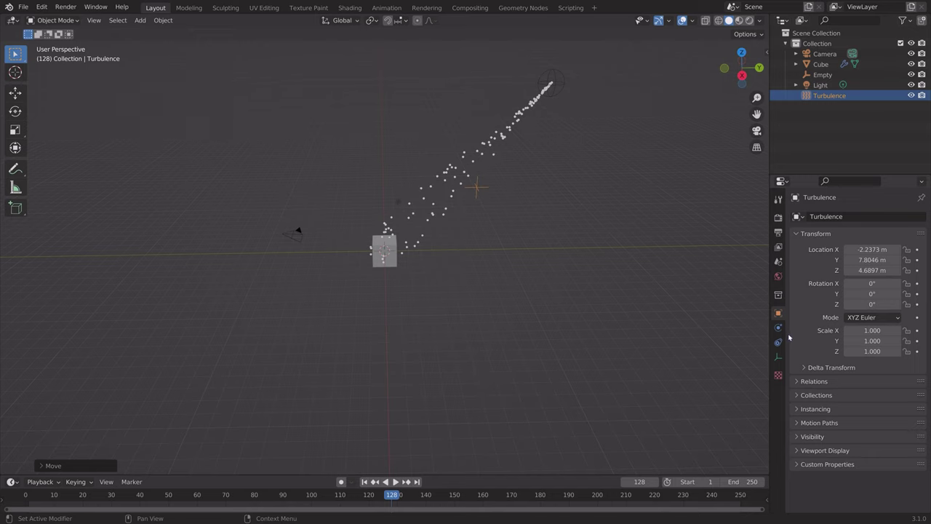
- Set the turbulence field's strength to 21.4 and play the animation
left_click(779, 327)
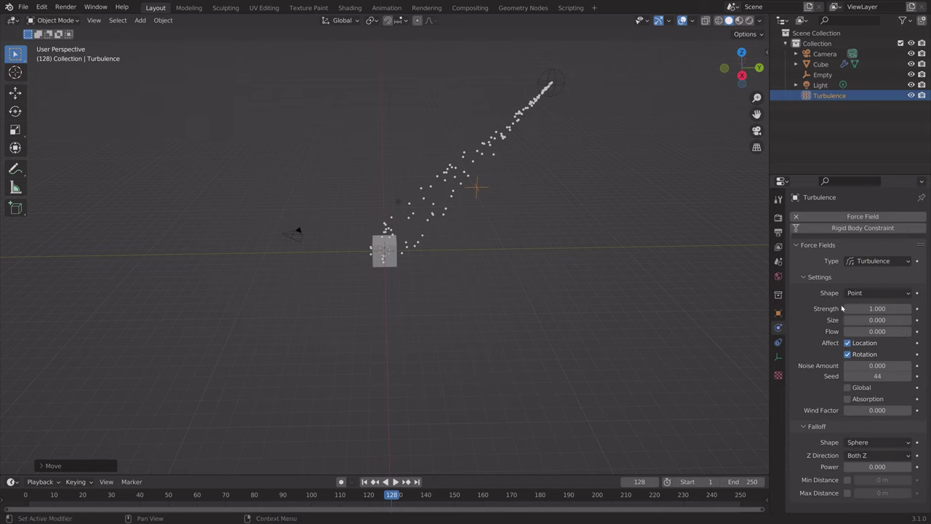
left_click_drag(863, 308, 894, 308)
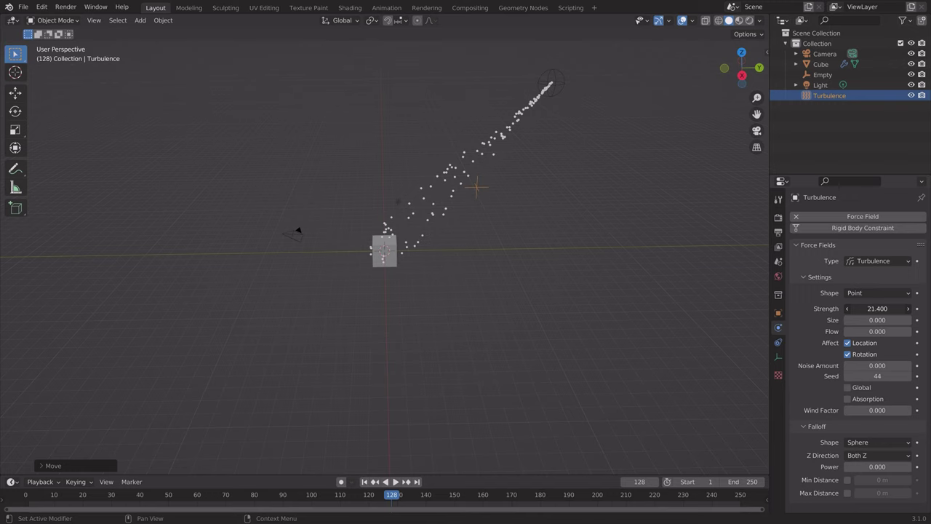
key("space")
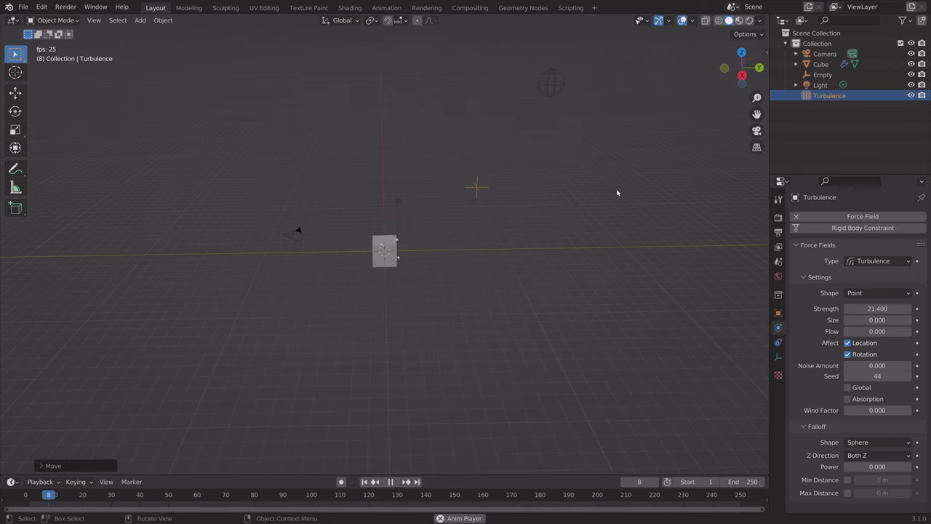
- Set the scene's end frame to 1000
left_click(745, 481)
type("1000")
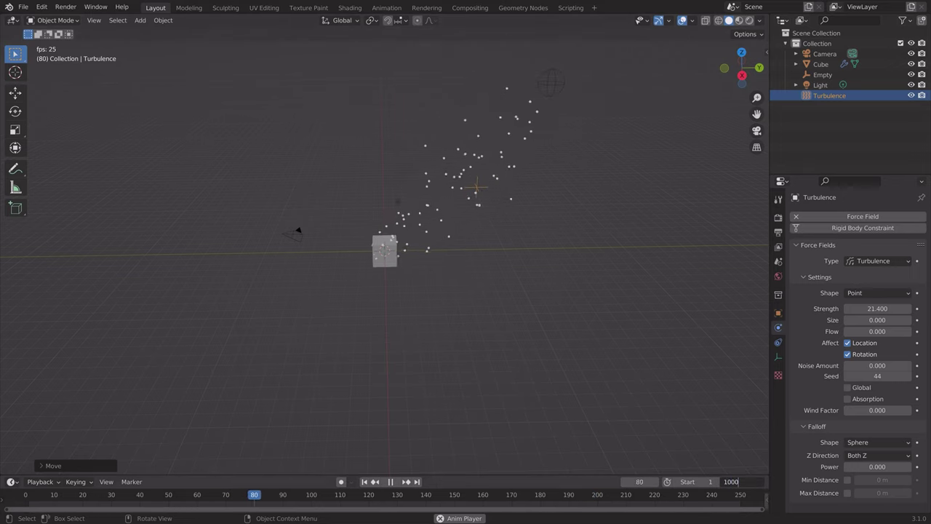
key("Return")
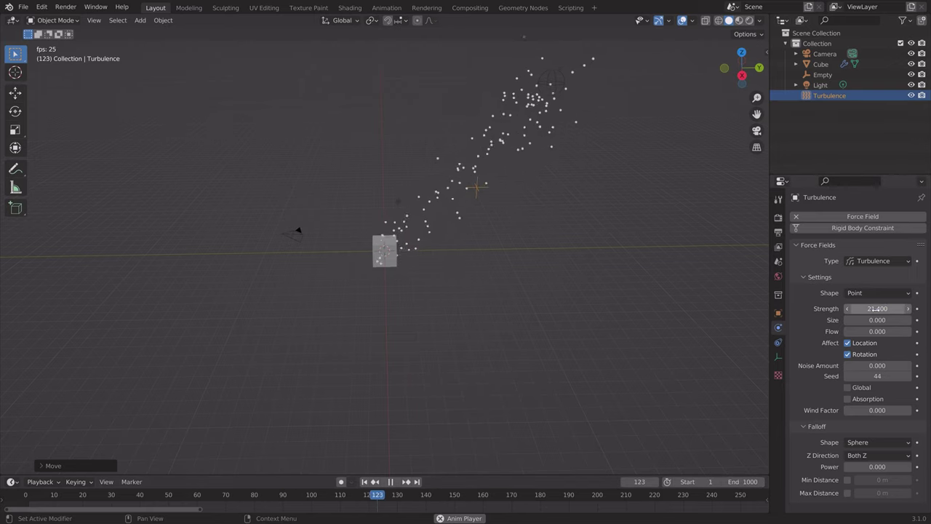
- Set the turbulence field's strength to 59.6 and move the empty farther from the cube while the animation plays
left_click_drag(877, 309, 918, 308)
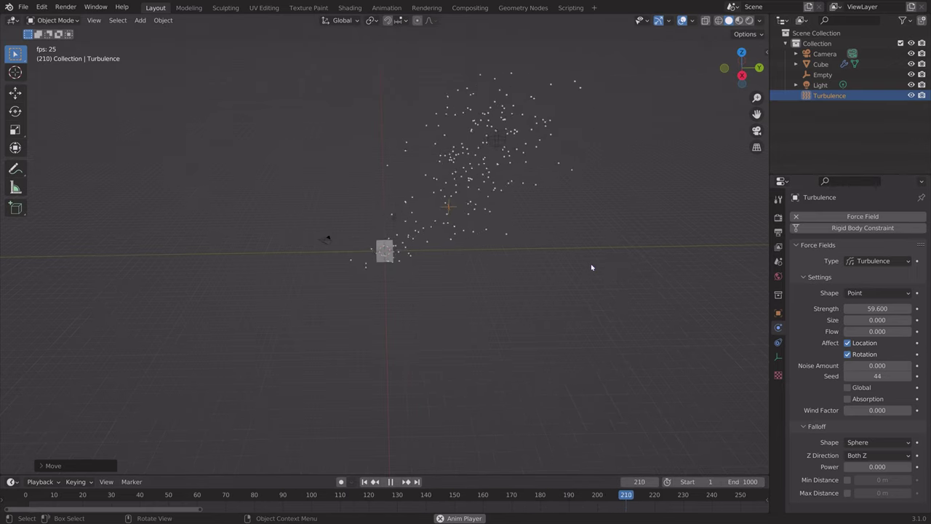
left_click(498, 141)
key("g")
left_click(659, 133)
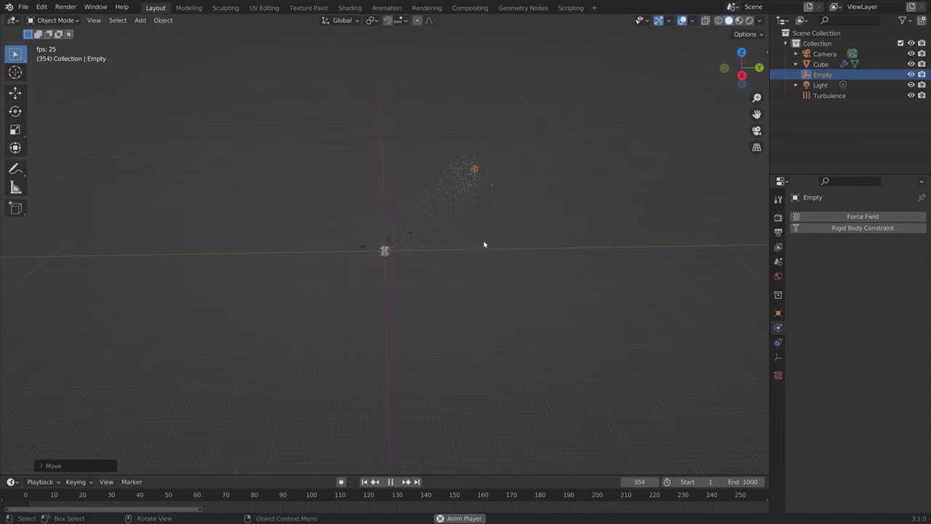
- Move the empty across to the opposite side of the cube so the swarm changes direction, and stop the animation
middle_click_drag(596, 147, 549, 228, "shift")
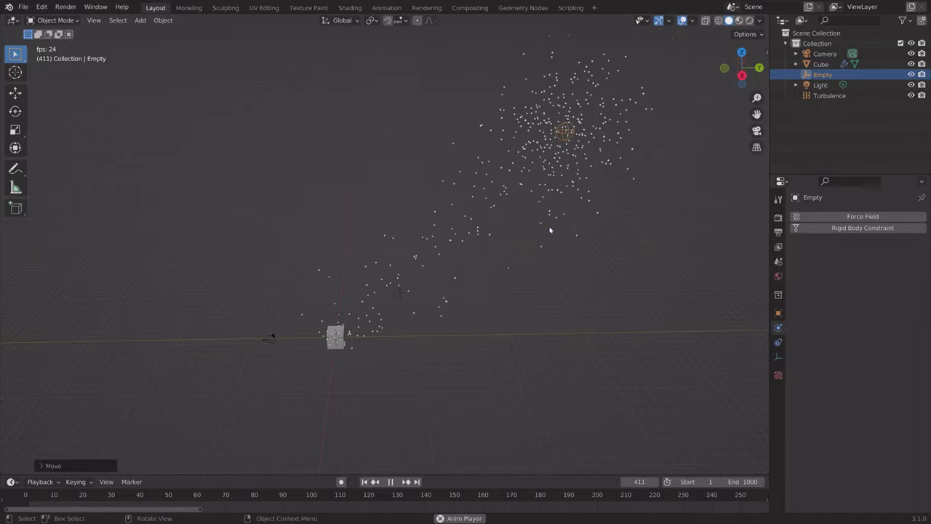
key("g")
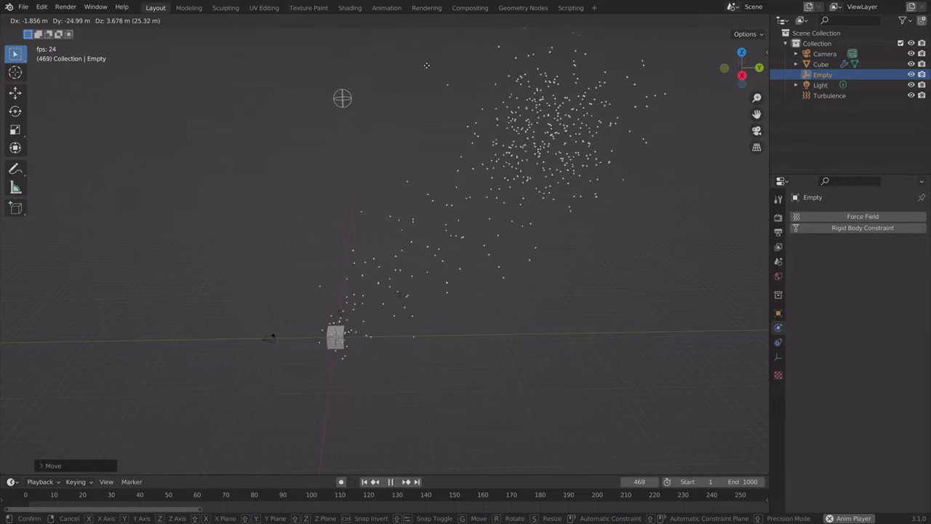
left_click(349, 41)
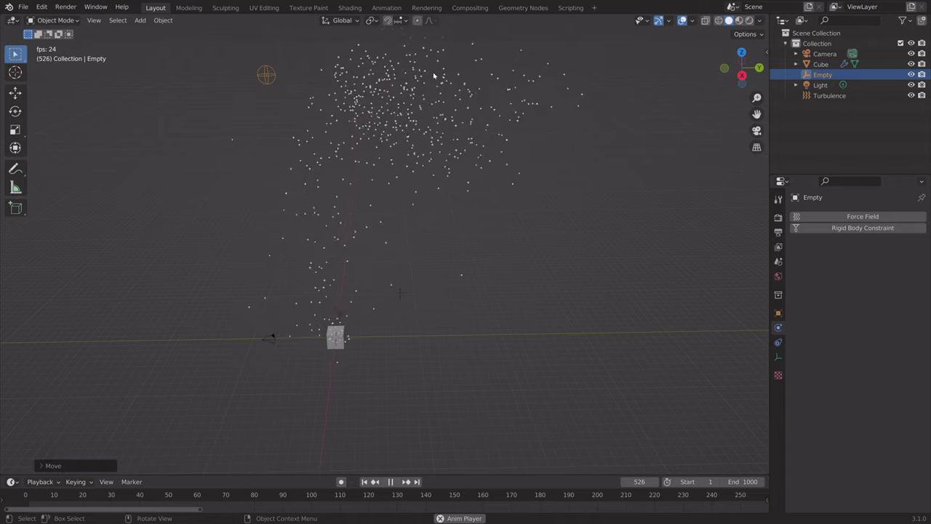
key("g")
left_click(221, 166)
scroll(471, 290, "down", 3)
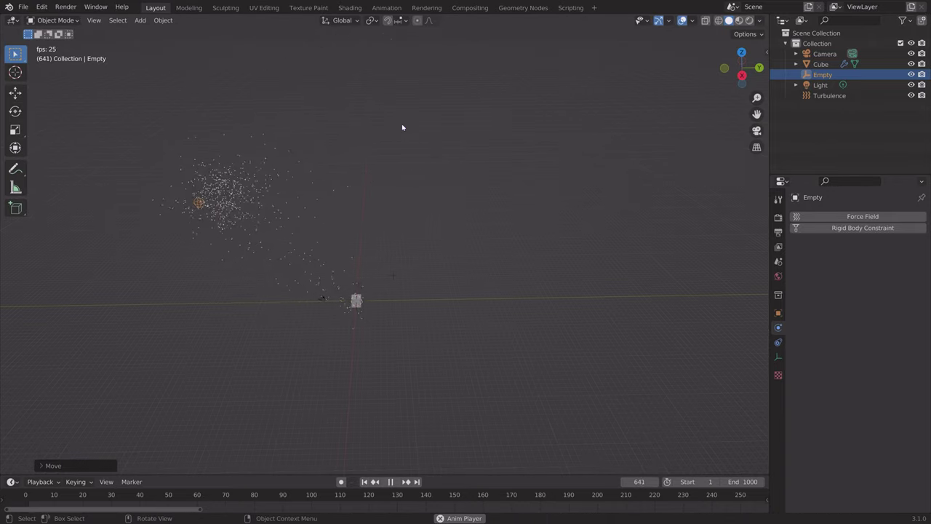
key("space")
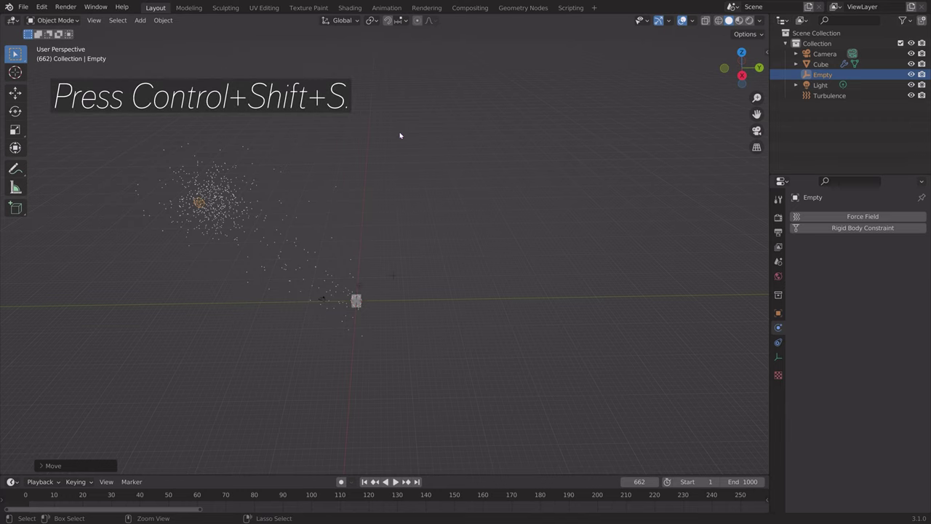
- Save an incremental copy of the project as tut1.blend in the Moth folder
key("ctrl+shift+s")
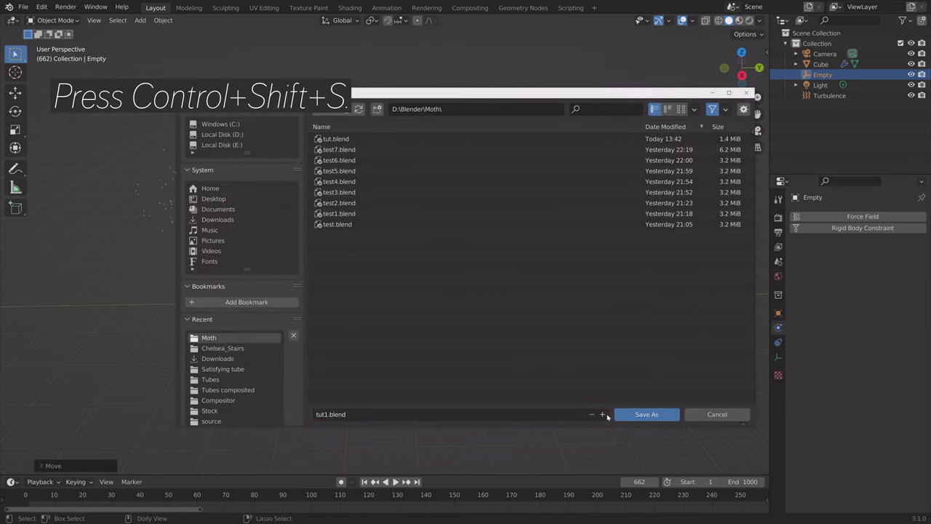
left_click(630, 414)
- In top view, add Butterfly.png from the Downloads folder as a reference image
scroll(417, 308, "up", 4)
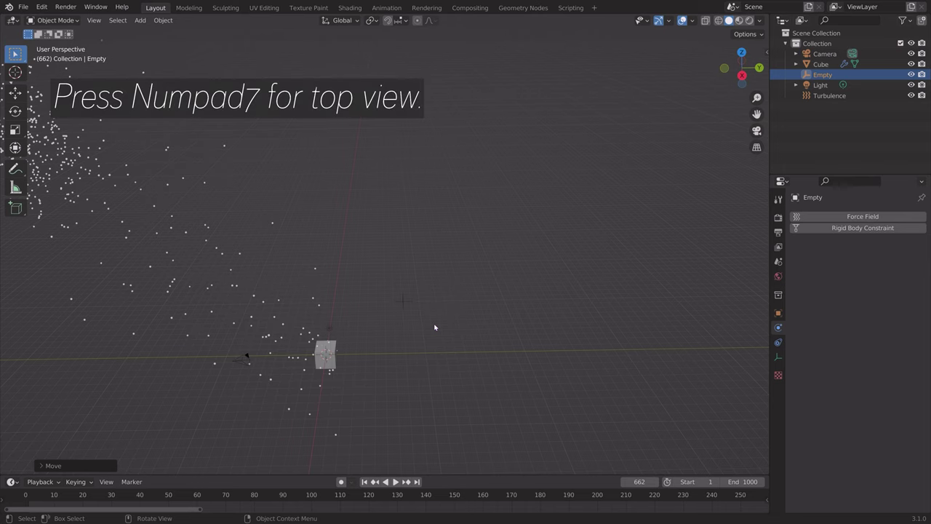
key("KP_7")
middle_click_drag(676, 194, 486, 373, "shift")
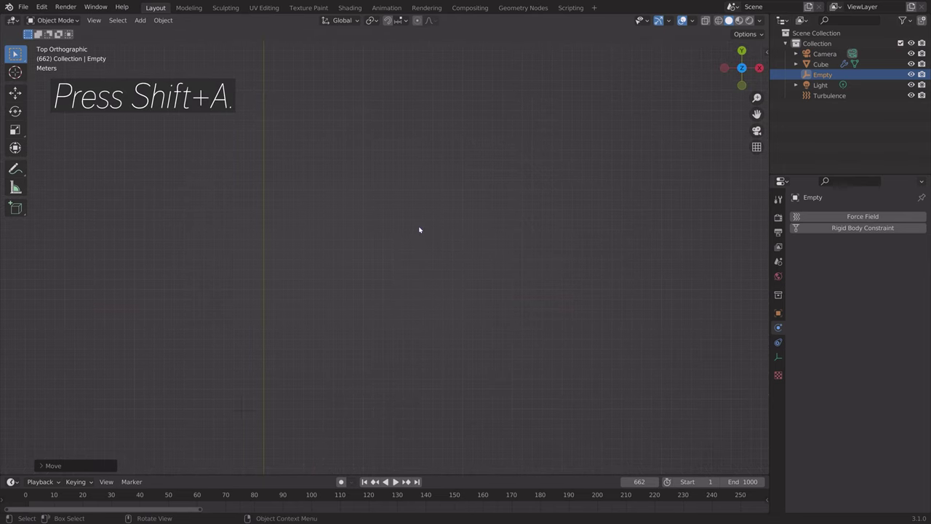
key("shift+a")
mouse_move(401, 156)
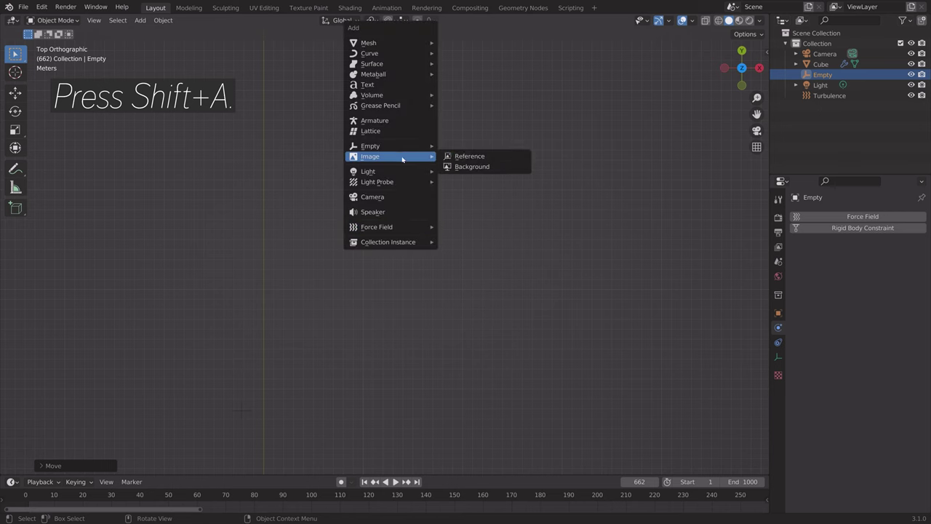
left_click(460, 157)
left_click(227, 358)
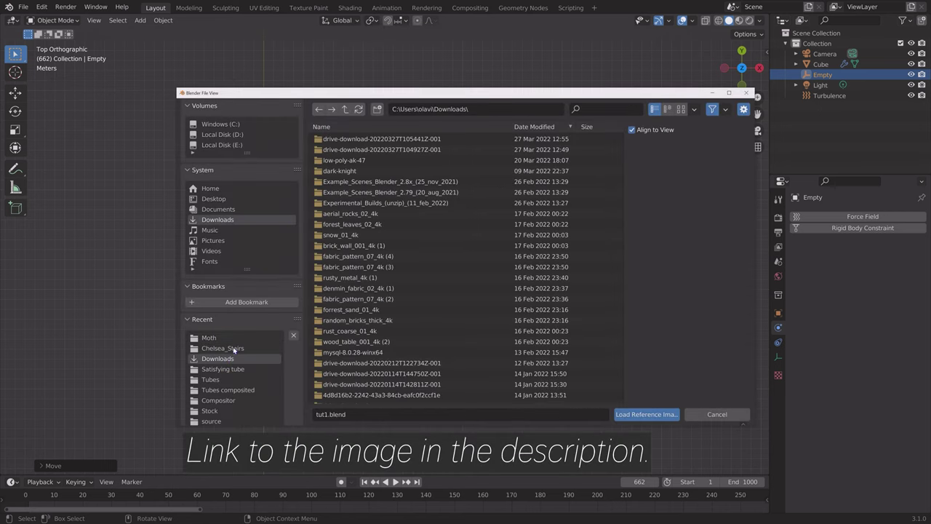
scroll(619, 176, "down", 10)
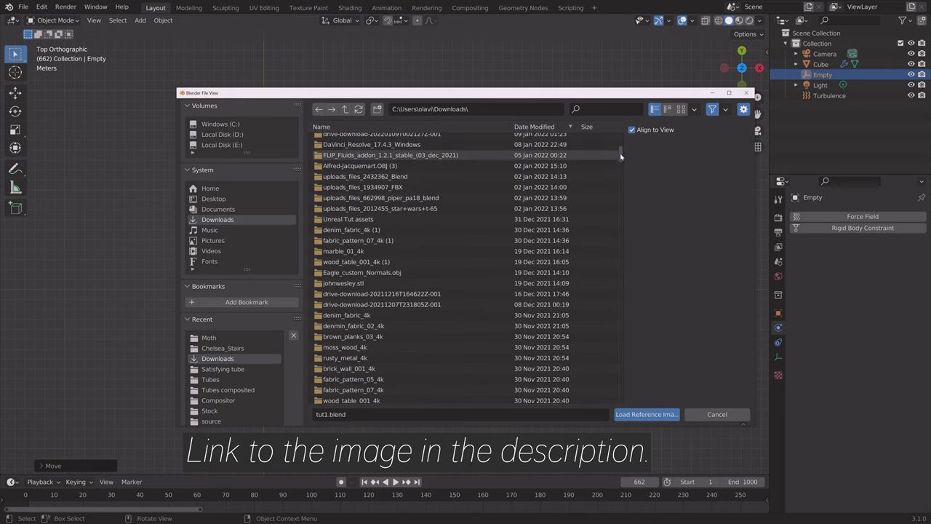
scroll(624, 208, "down", 10)
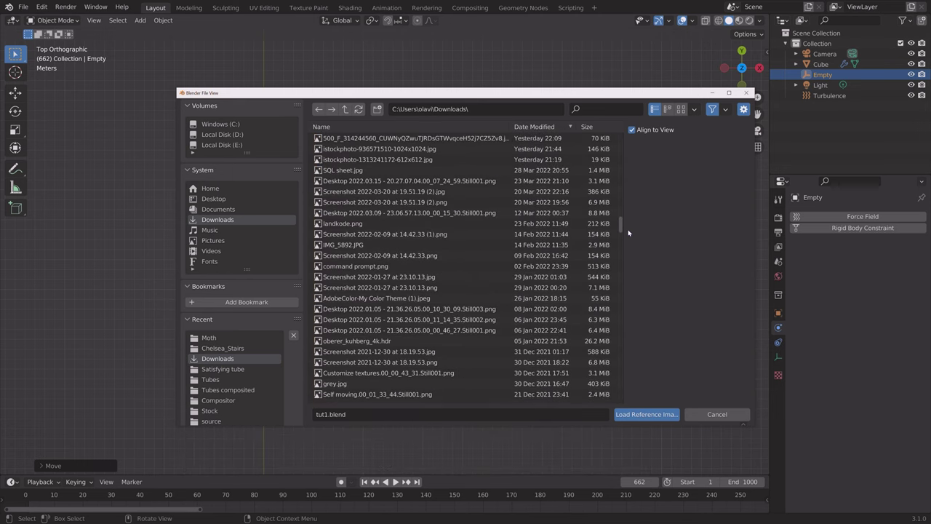
scroll(626, 229, "up", 2)
left_click(382, 187)
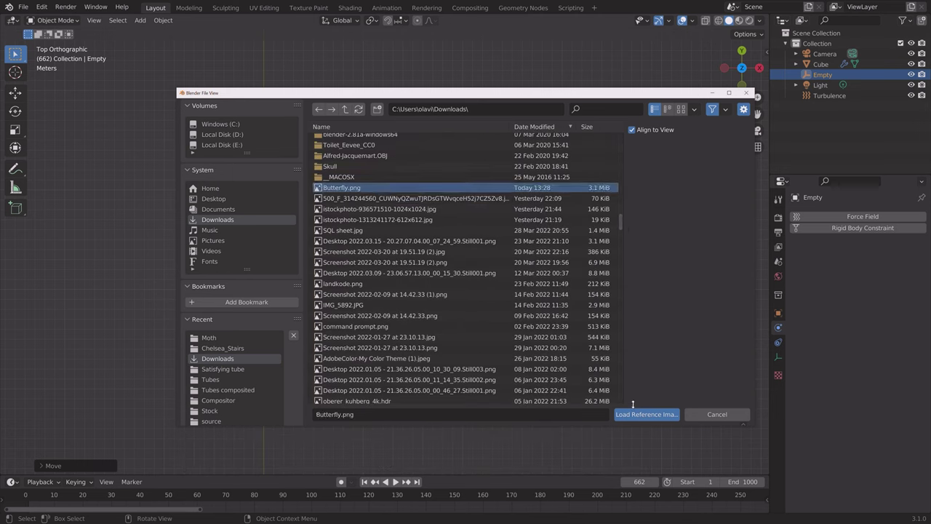
left_click(640, 414)
- Move the butterfly reference image to an empty area away from the cube and particles
key("g")
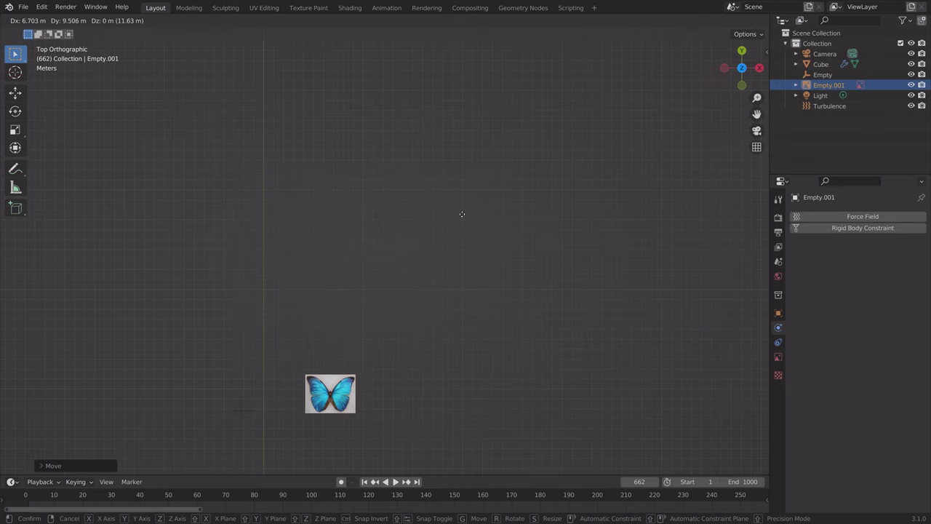
left_click(550, 58)
scroll(583, 176, "up", 5)
middle_click_drag(583, 176, 521, 231, "shift")
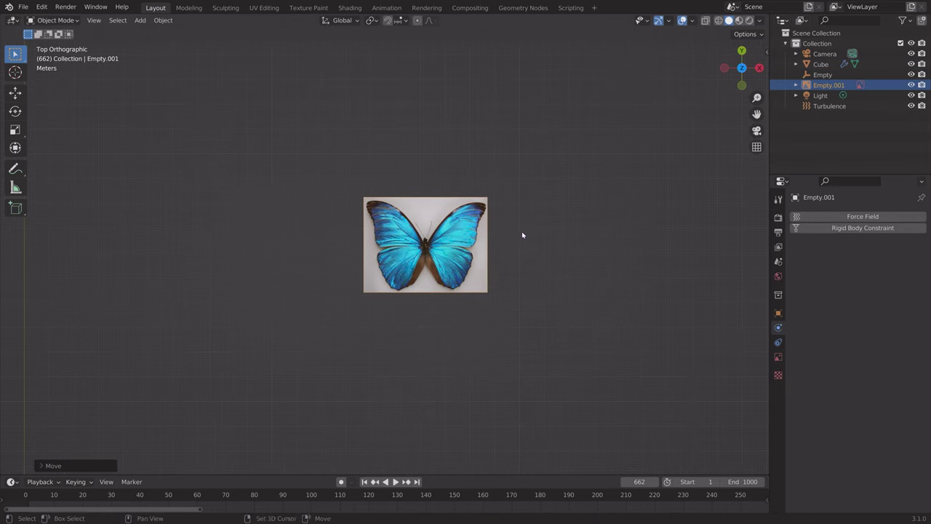
- Snap the 3D cursor to the centre of the selected butterfly reference image
scroll(521, 231, "up", 6)
key("shift+s")
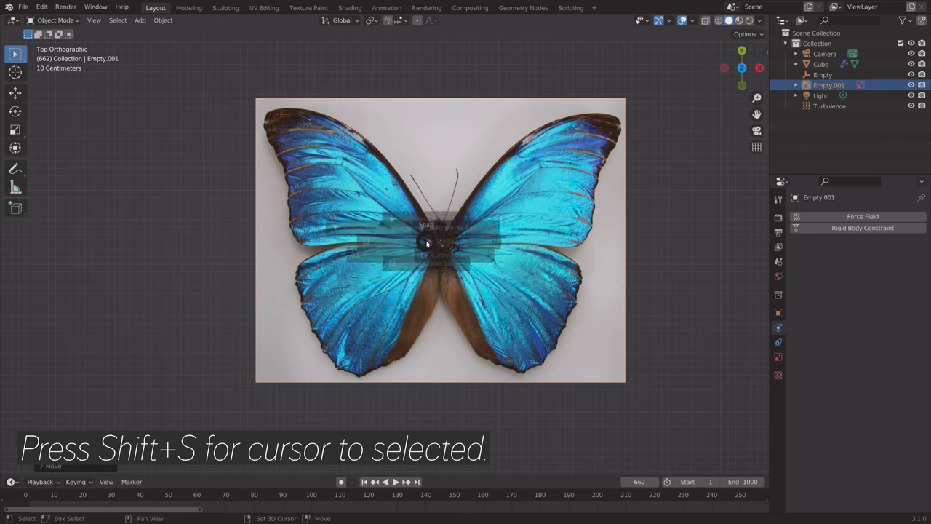
left_click(425, 302)
scroll(474, 262, "up", 3)
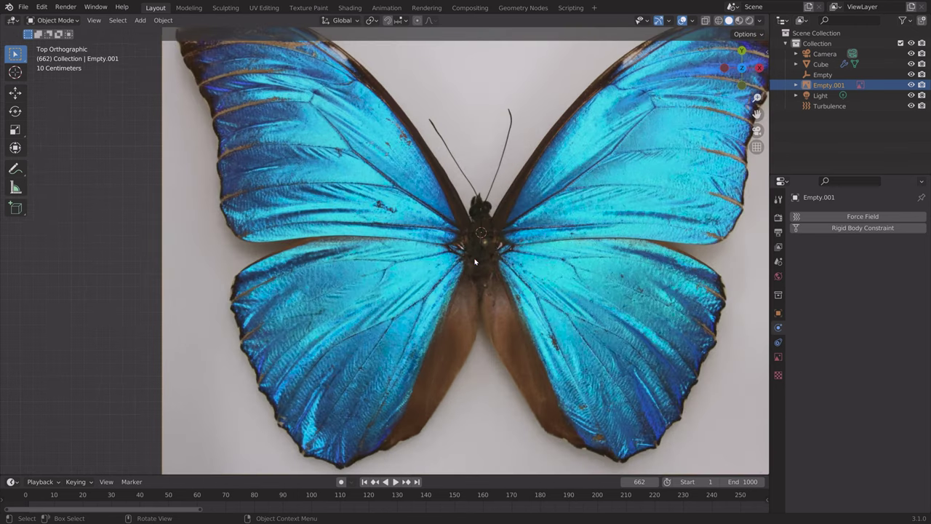
middle_click_drag(524, 244, 478, 238, "shift")
scroll(478, 238, "down", 2)
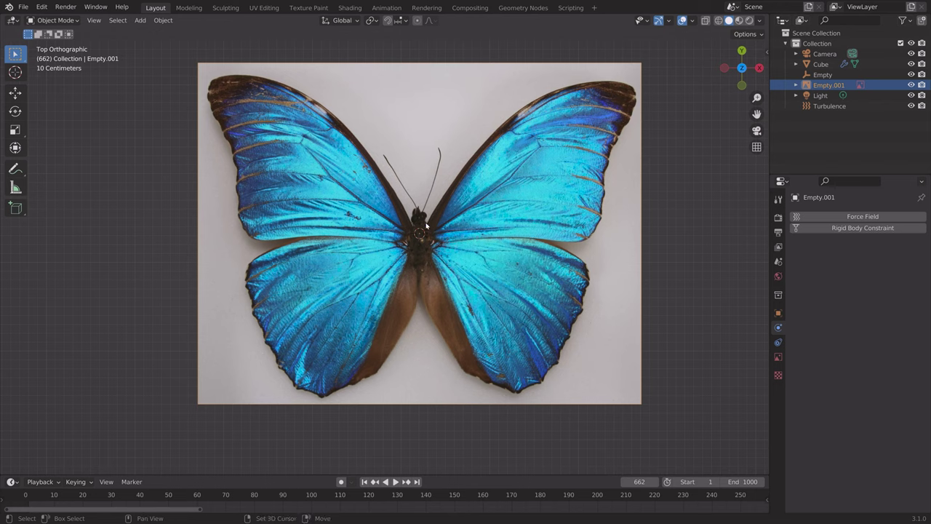
- Add a cube at the 3D cursor and scale it down to fit within the width of the butterfly's thorax
key("shift+a")
mouse_move(416, 108)
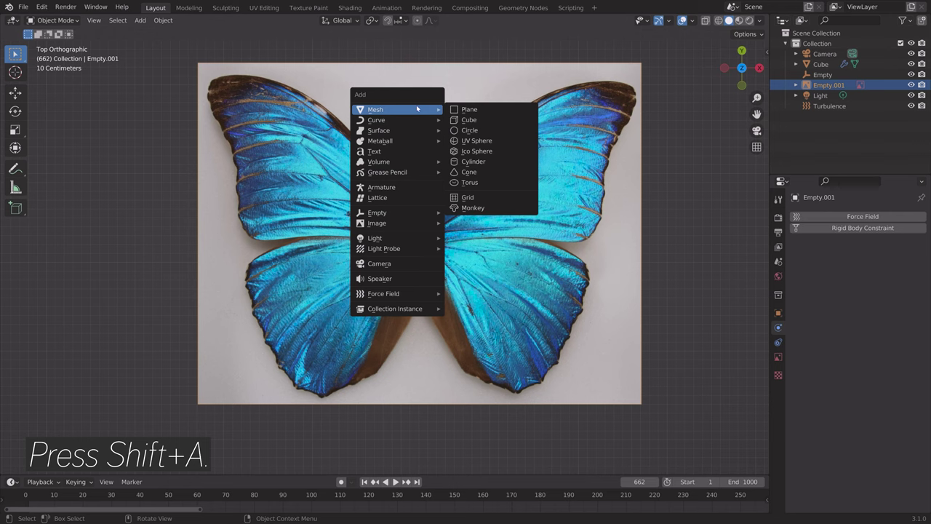
left_click(476, 123)
key("s")
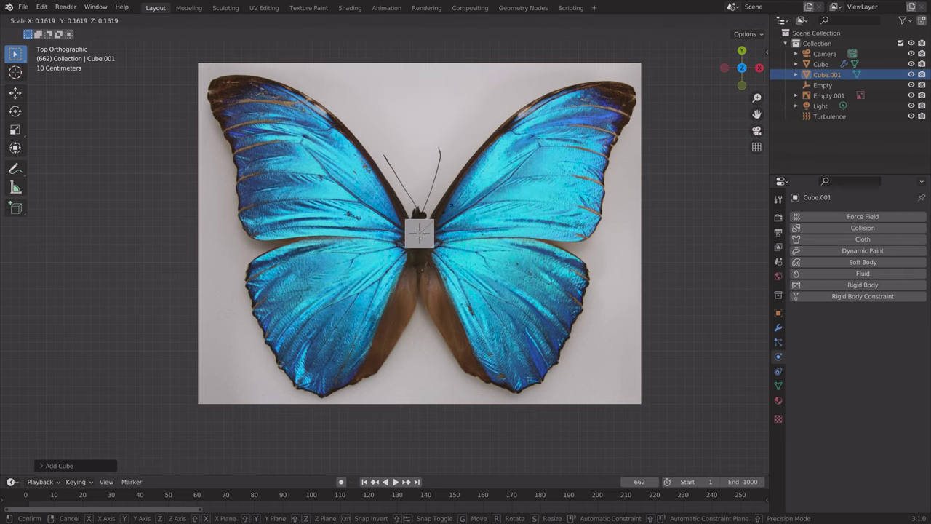
left_click(429, 218)
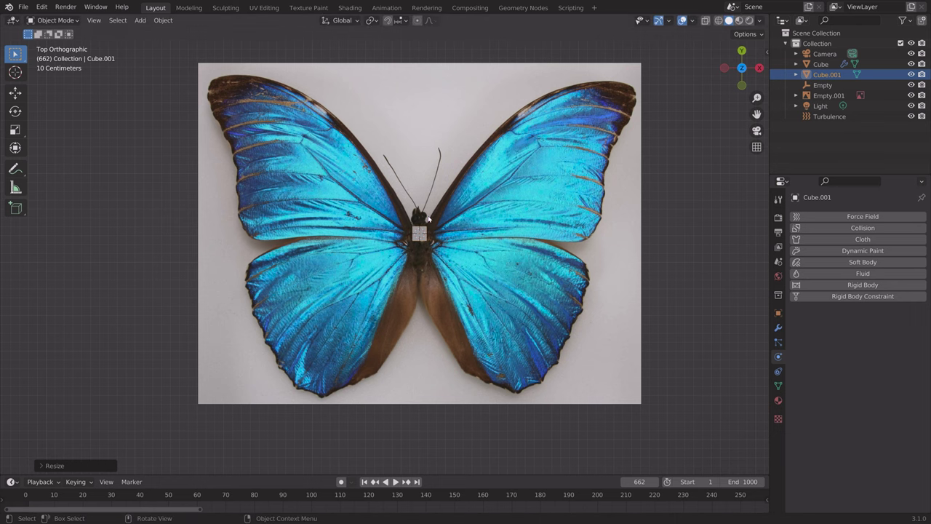
- Save an incremental copy of the project as tut2.blend in the Moth folder
key("ctrl+shift+s")
left_click(602, 414)
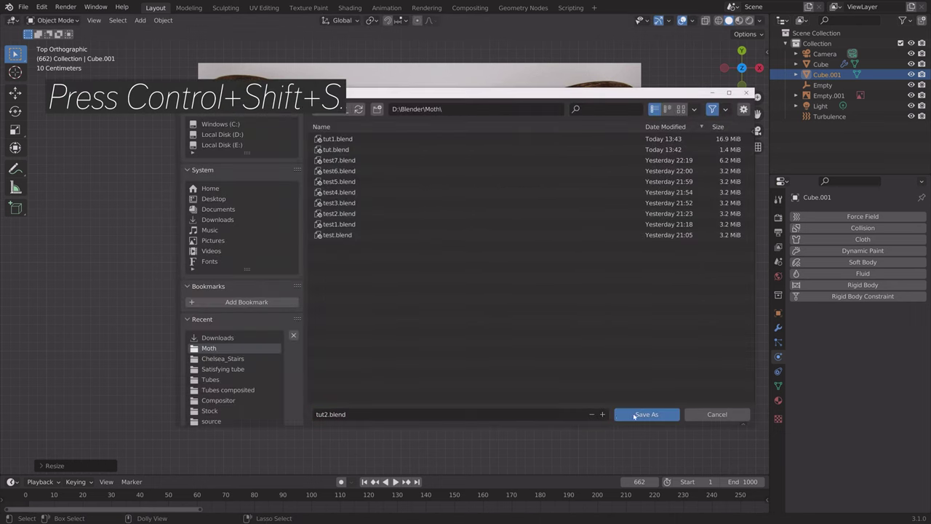
left_click(645, 414)
- Nudge the small cube about 0.01 m in X and slightly in Y to centre it on the butterfly's body
scroll(509, 193, "up", 8)
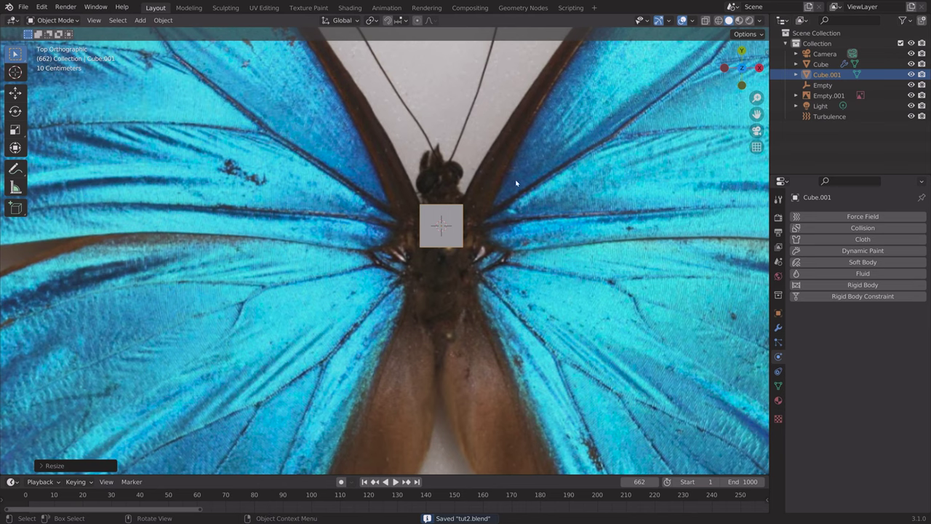
key("g")
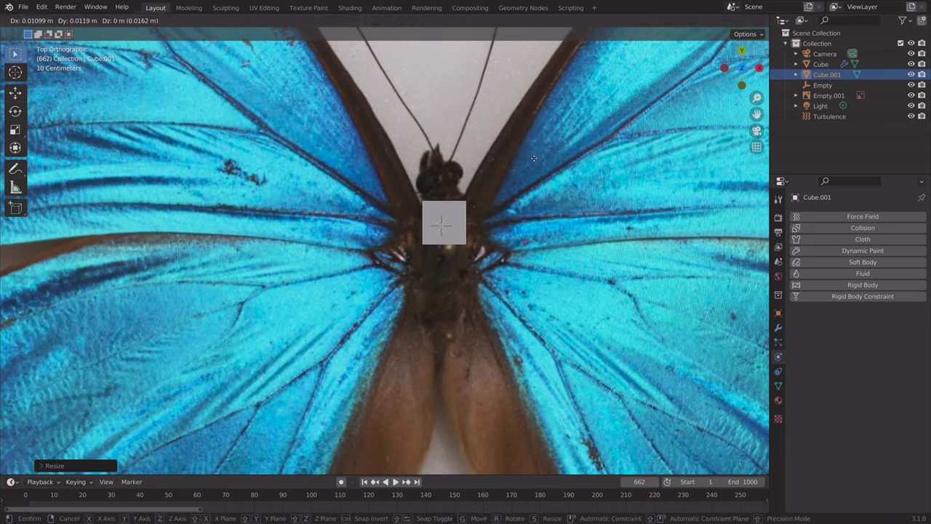
left_click(534, 157)
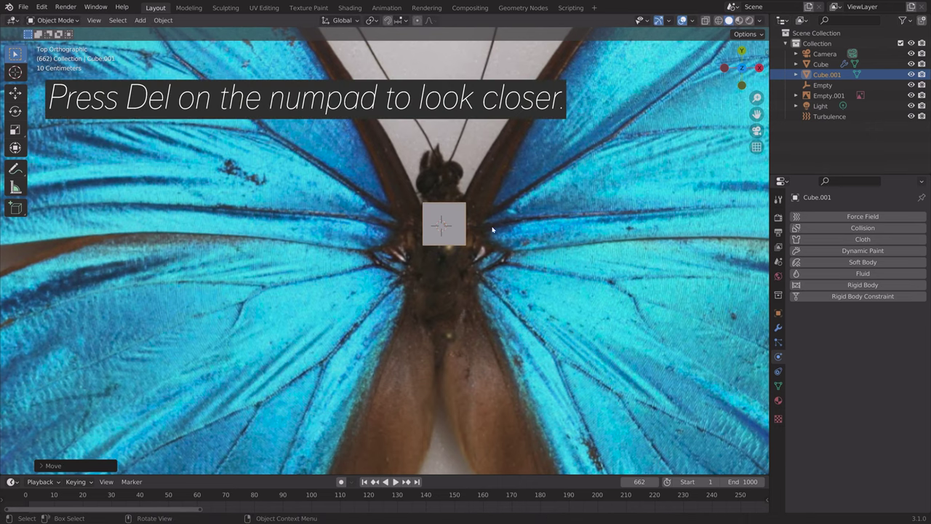
- In Edit Mode, select the small cube's face towards the butterfly's abdomen and scale it up to the thorax width
middle_click_drag(517, 182, 481, 223)
key("KP_Decimal")
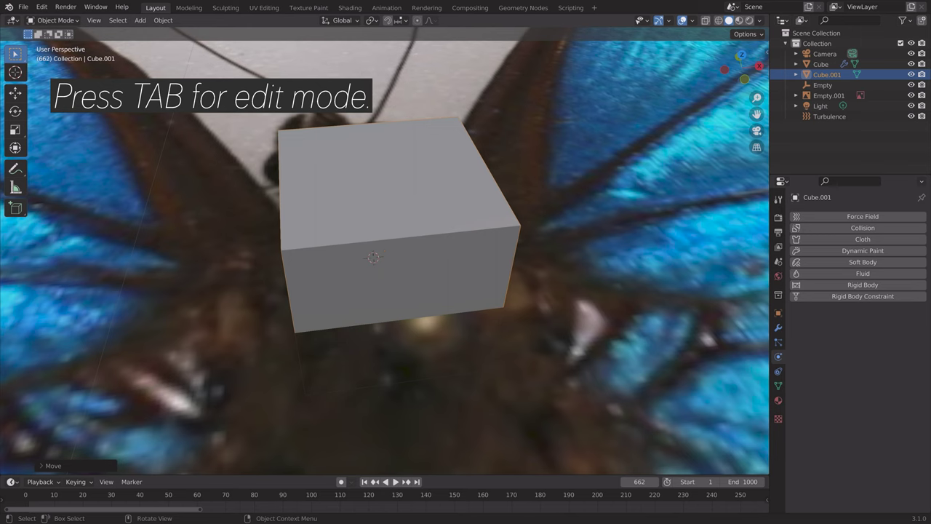
key("Tab")
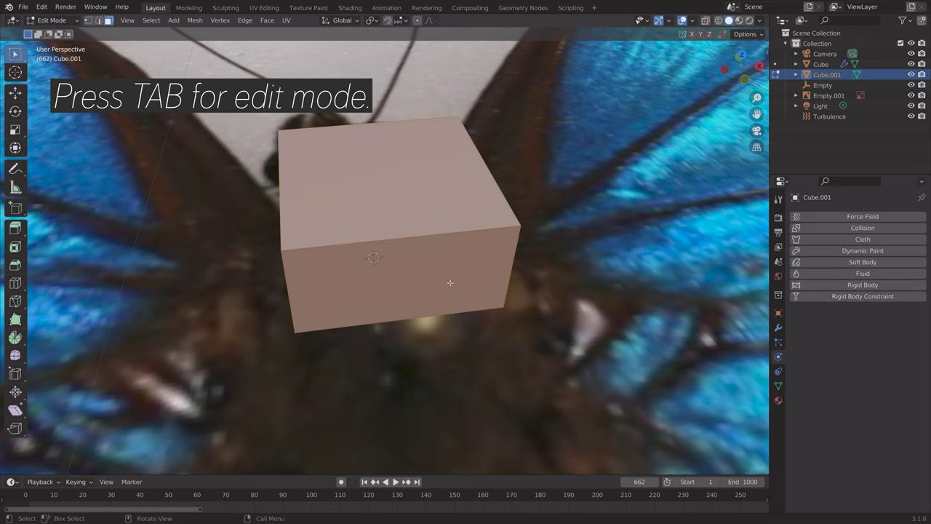
left_click(450, 283)
key("KP_7")
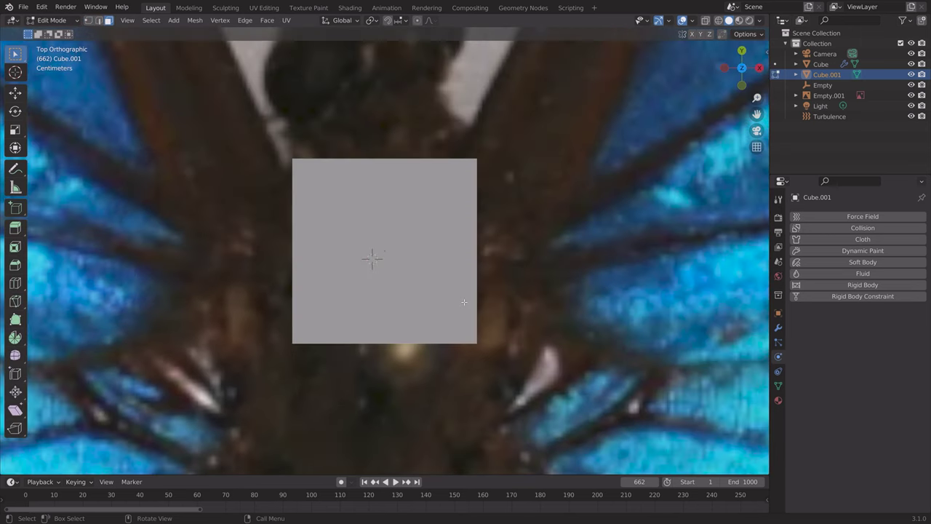
scroll(473, 240, "down", 5)
scroll(482, 233, "down", 2)
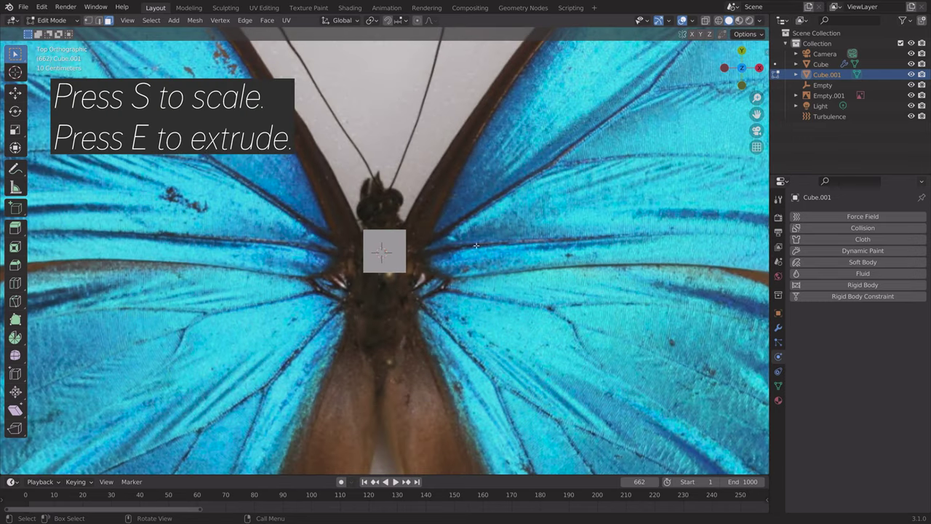
key("s")
left_click(491, 247)
- Extrude the widened face down along the thorax and scale the new end up slightly
key("e")
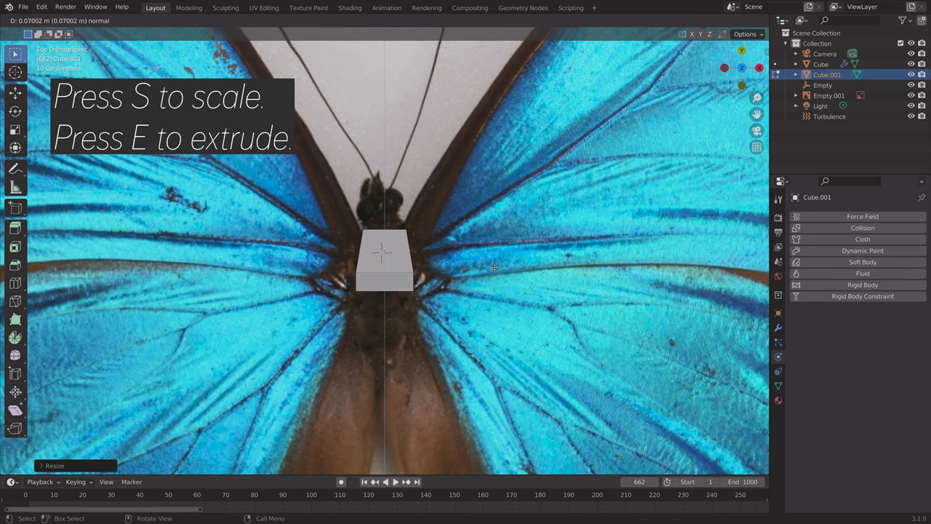
left_click(493, 283)
key("s")
left_click(512, 286)
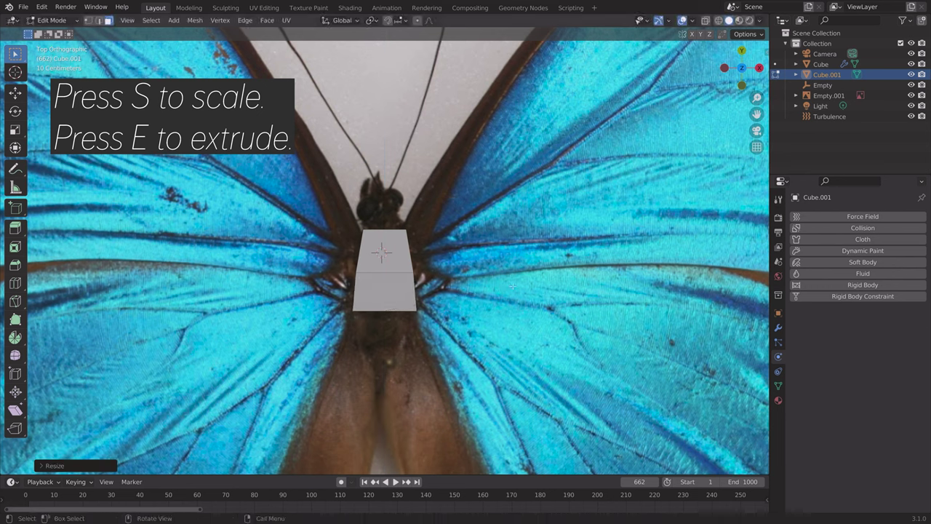
- Extrude the end face further towards the abdomen and scale it to about 0.69 to taper the body
key("e")
left_click(511, 317)
key("s")
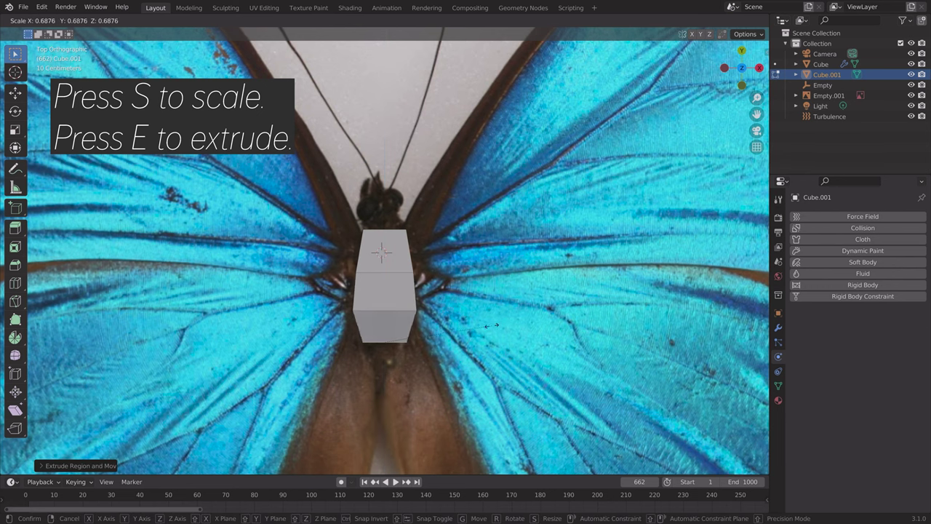
left_click(494, 325)
- Extrude the end face further along the abdomen and scale it to about 0.28 to form the pointed tail
key("e")
left_click(496, 360)
key("s")
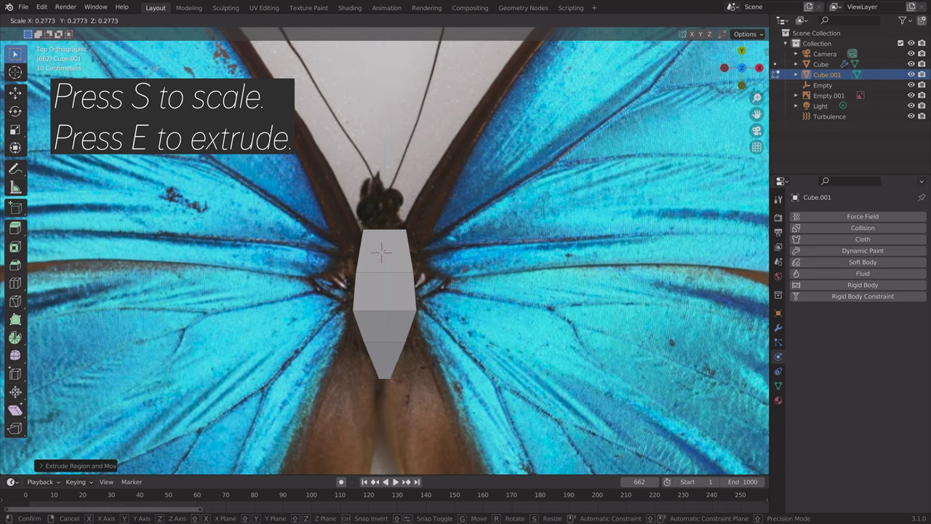
left_click(416, 273)
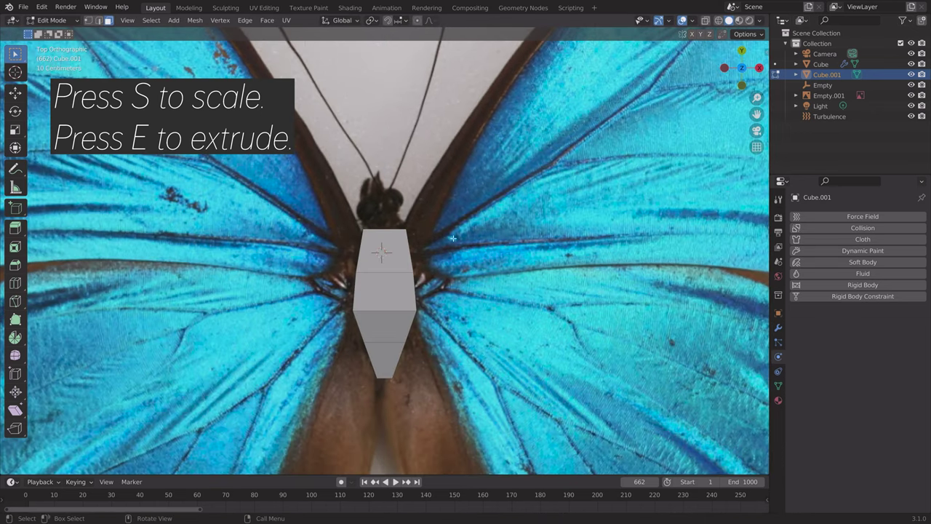
- Extrude the body's front face slightly towards the head and scale the new end up a little
key("e")
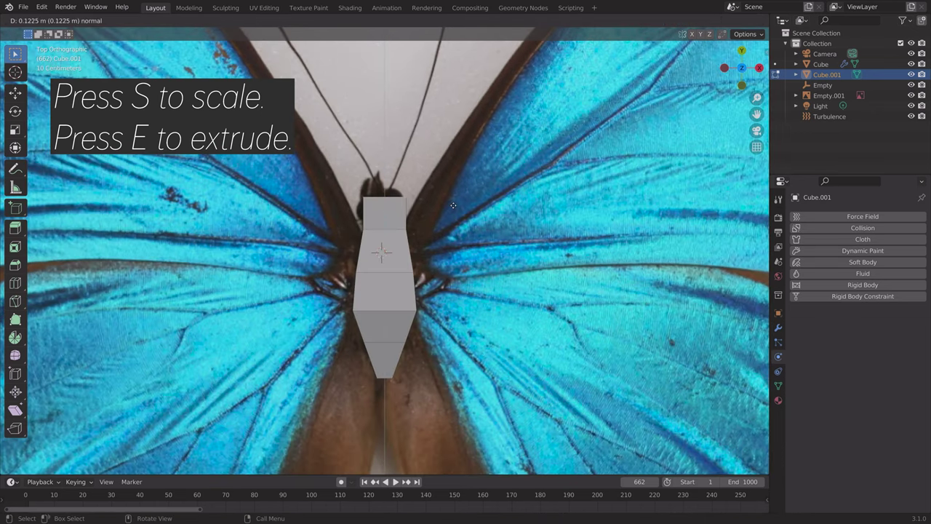
left_click(451, 230)
key("s")
left_click(463, 227)
- Extrude the front face again over the butterfly's head and scale it down to taper the head
key("e")
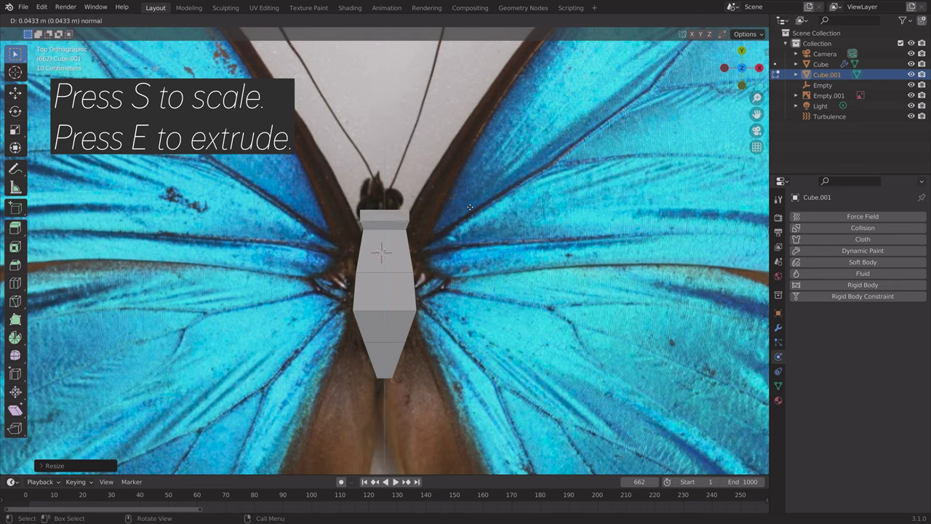
left_click(479, 189)
key("s")
left_click(448, 209)
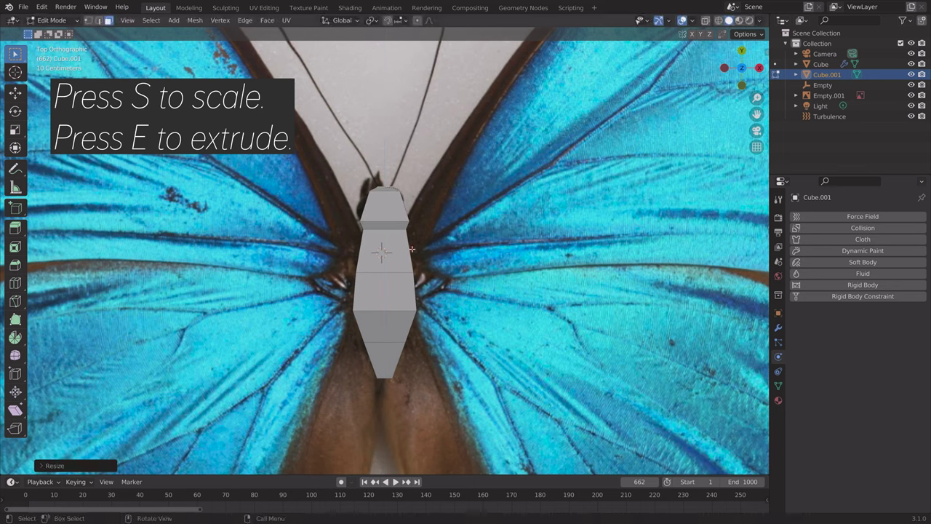
- Return to Object Mode and save the project as a new version named tut3.blend
scroll(420, 252, "down", 4)
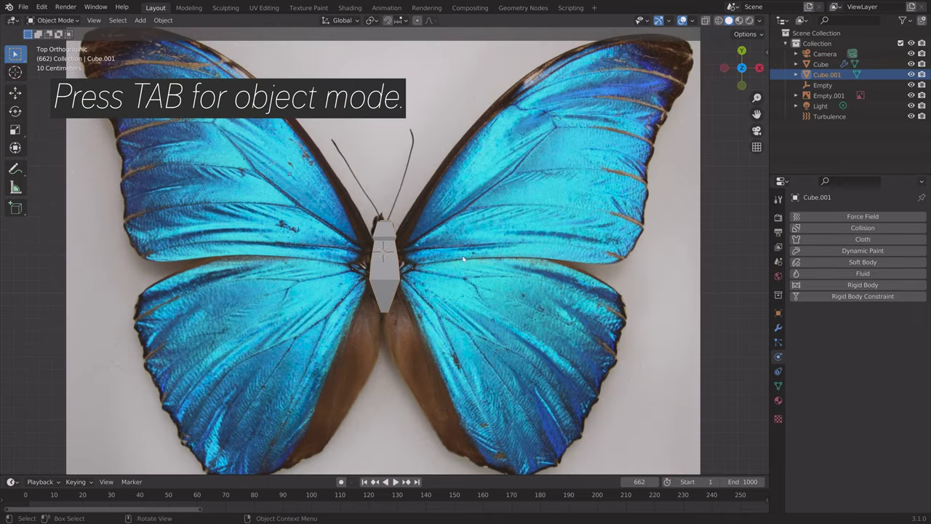
key("ctrl+shift+s")
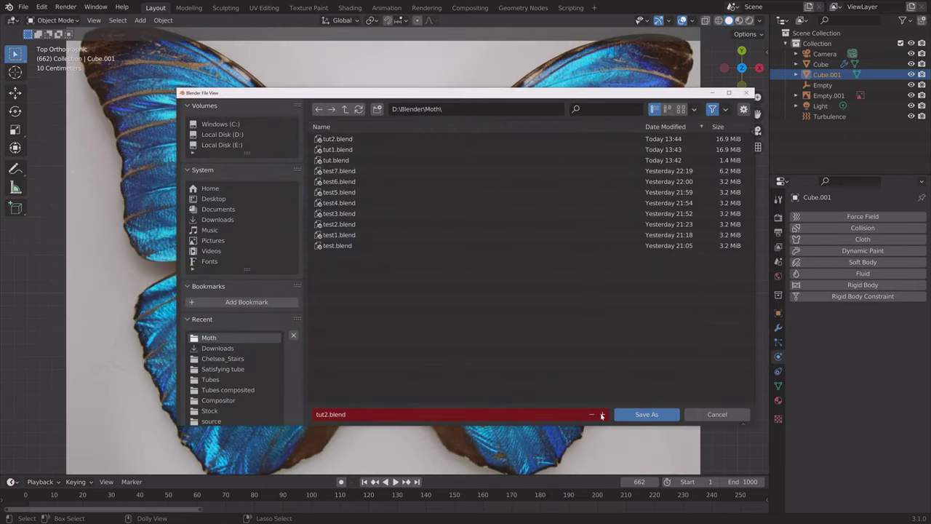
left_click(646, 414)
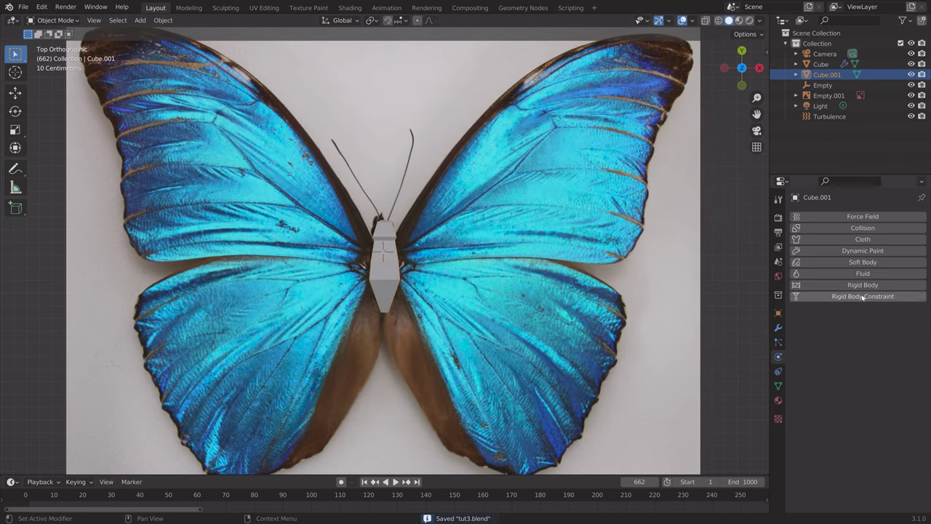
- Add a Subdivision Surface modifier to the body with both viewport and render levels set to 4
left_click(777, 327)
left_click(822, 216)
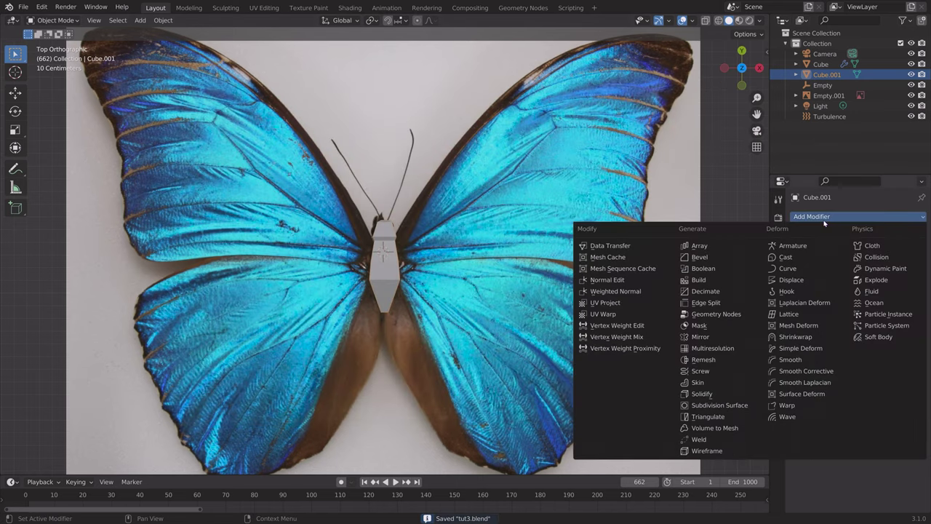
left_click(720, 405)
left_click(908, 263)
left_click(908, 263)
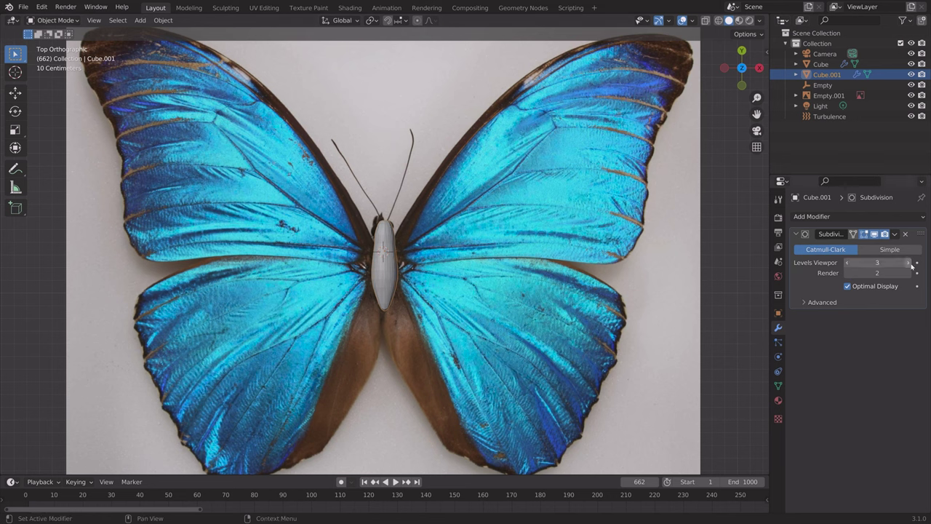
left_click(909, 263)
left_click(910, 272)
left_click(909, 273)
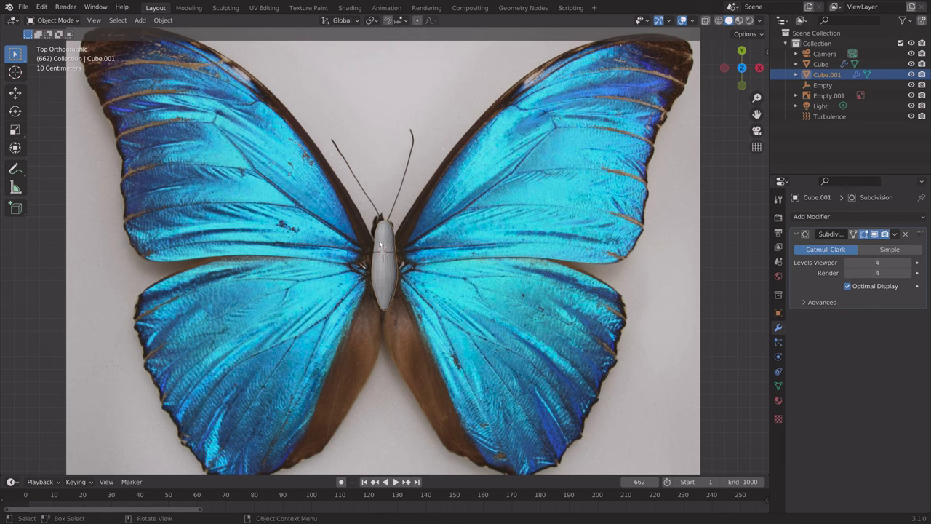
- Shade the butterfly body smooth
scroll(451, 270, "up", 3)
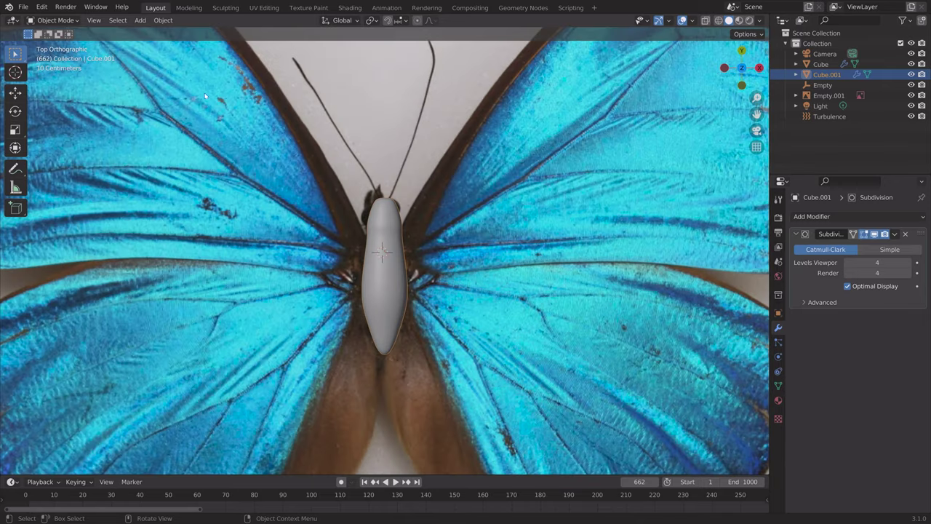
left_click(163, 20)
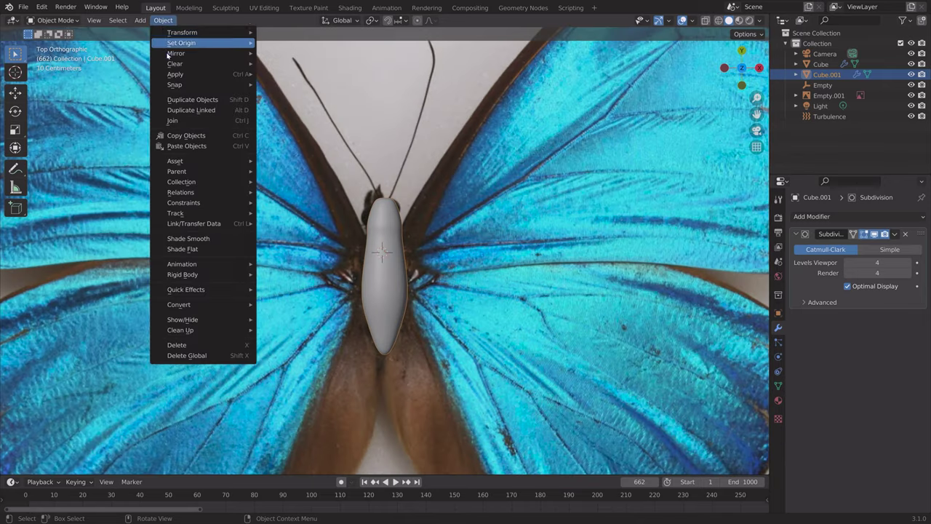
left_click(183, 237)
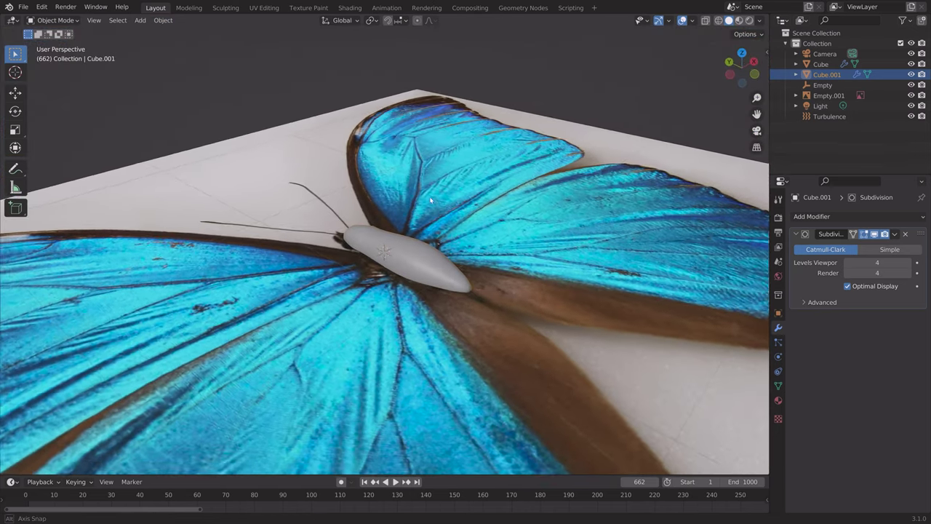
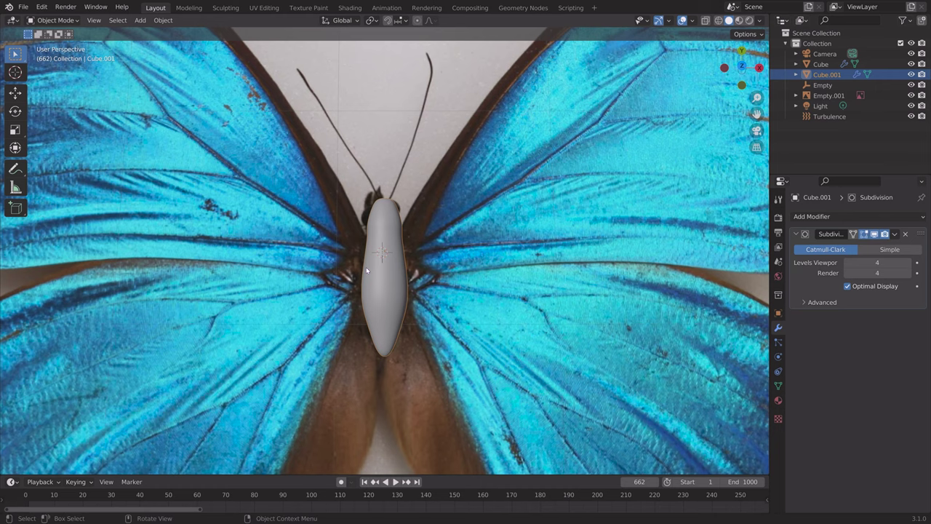
- In Edit Mode with wireframe display, box-select the head section from above and scale it down to fit the reference head
key("KP_7")
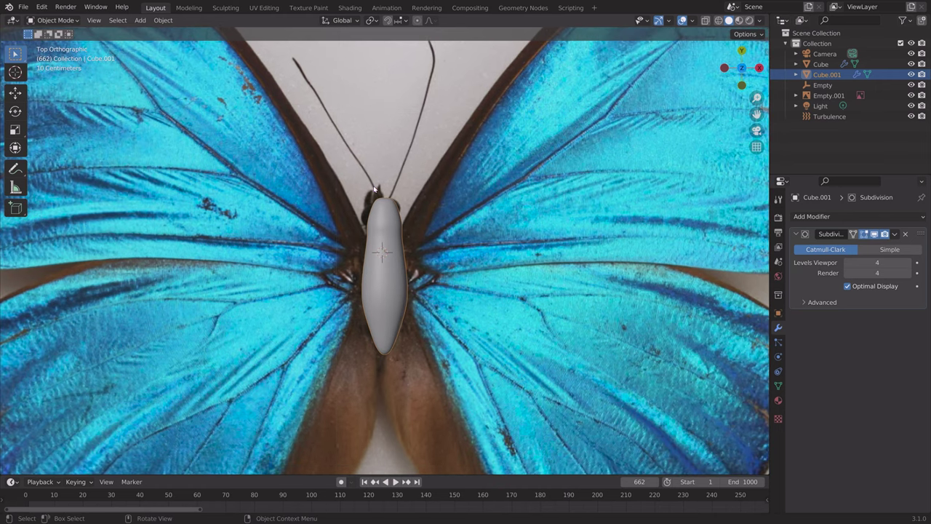
key("Tab")
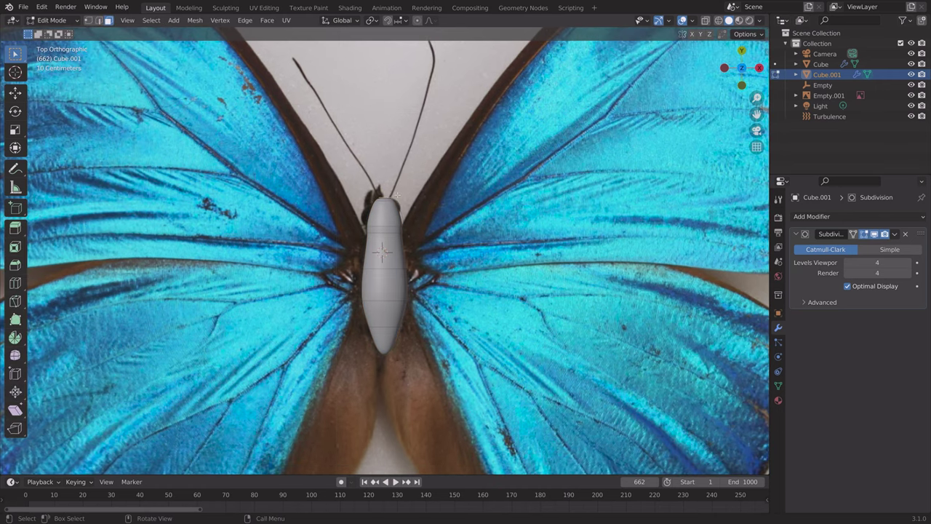
scroll(349, 298, "up", 5)
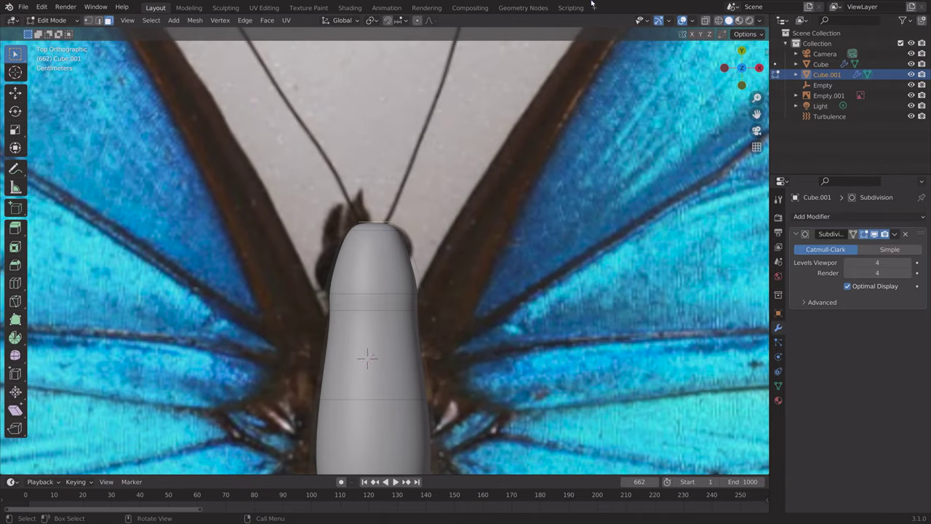
left_click(704, 21)
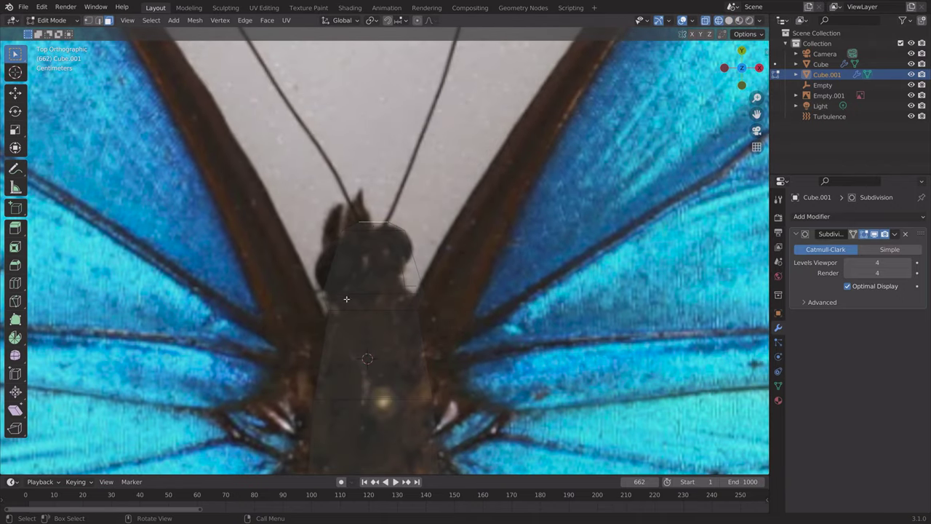
key("b")
left_click_drag(313, 210, 451, 305)
key("s")
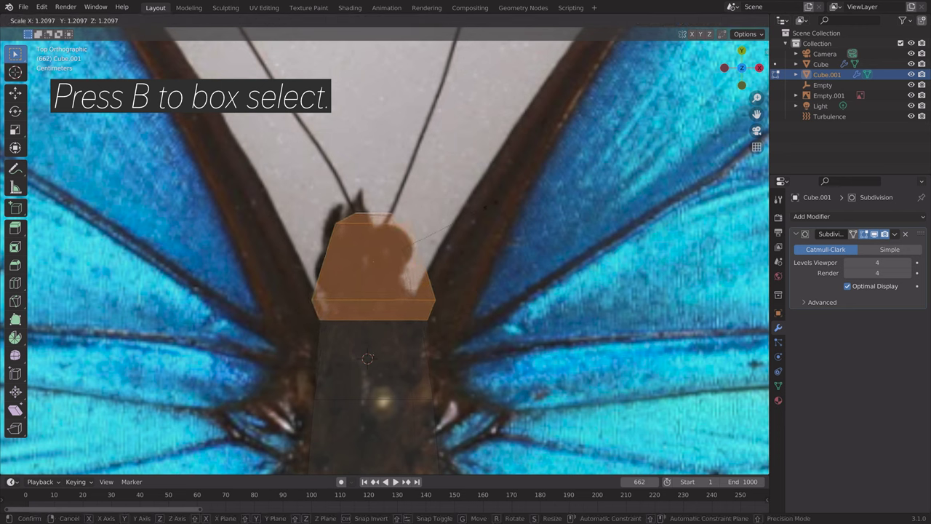
left_click(449, 210)
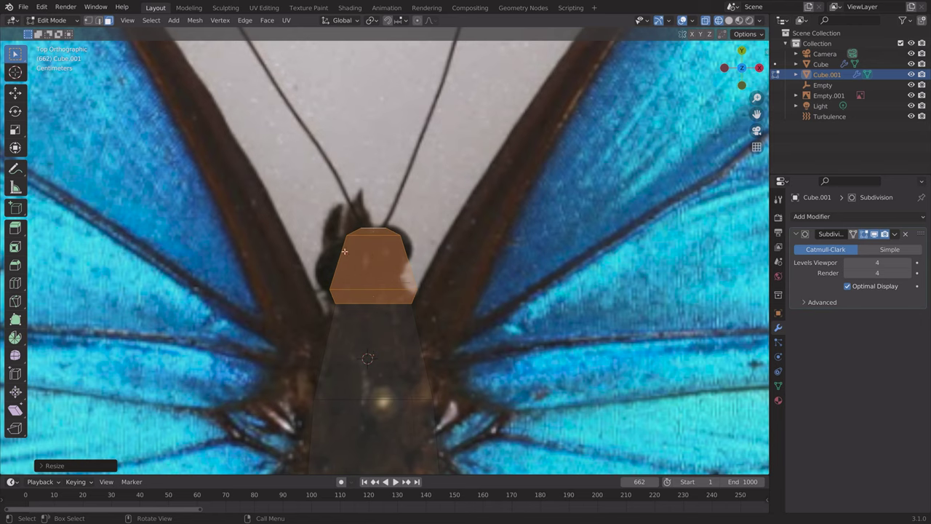
- Go back to Object Mode and apply the body's Subdivision modifier
key("Tab")
key("Tab")
key("Tab")
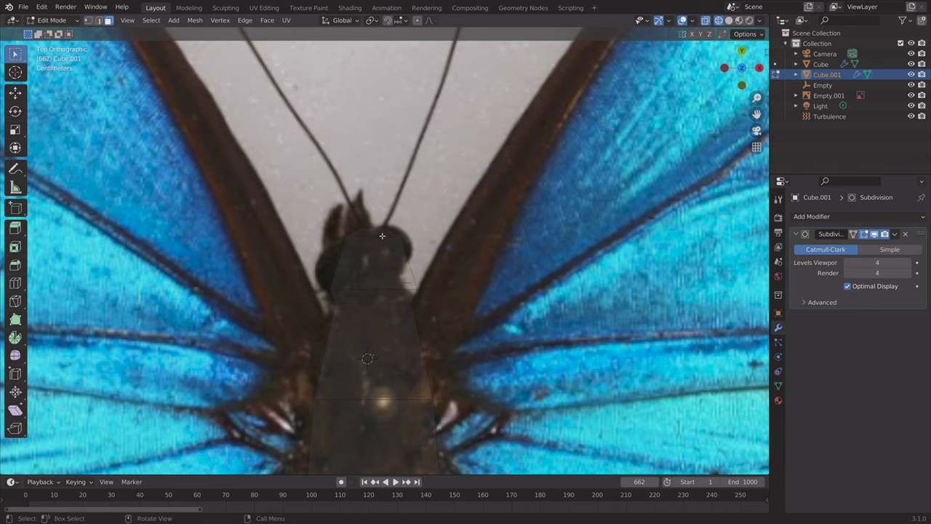
scroll(513, 249, "down", 5)
left_click(895, 233)
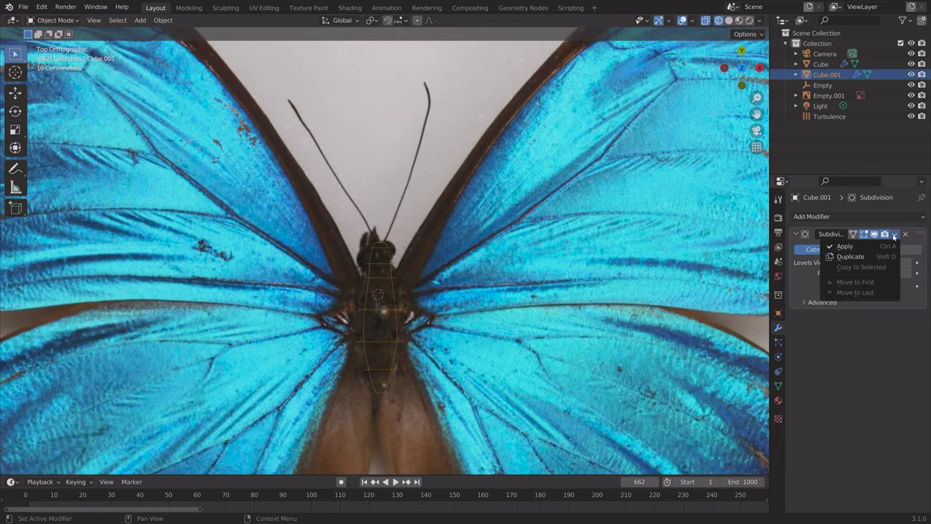
left_click(851, 245)
- Add a UV sphere to the body mesh in Edit Mode and scale it down to about 0.045
scroll(389, 260, "up", 4)
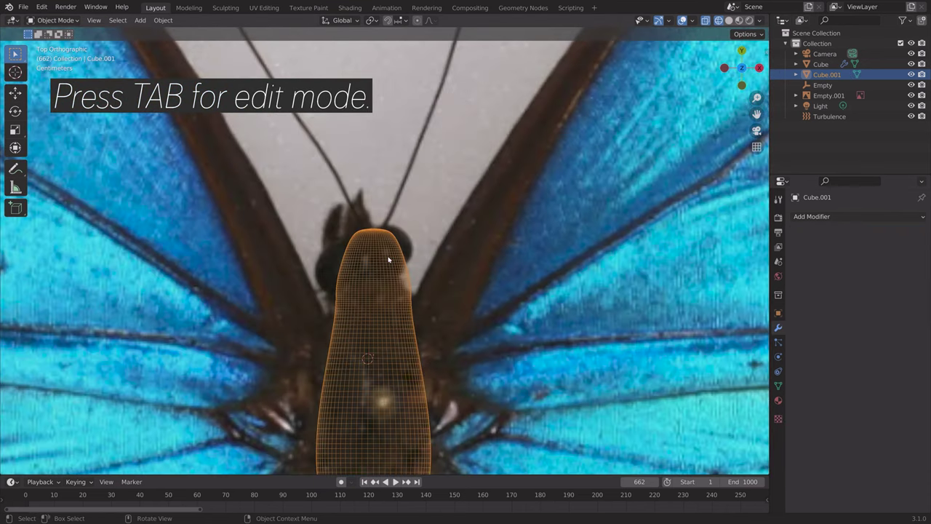
key("Tab")
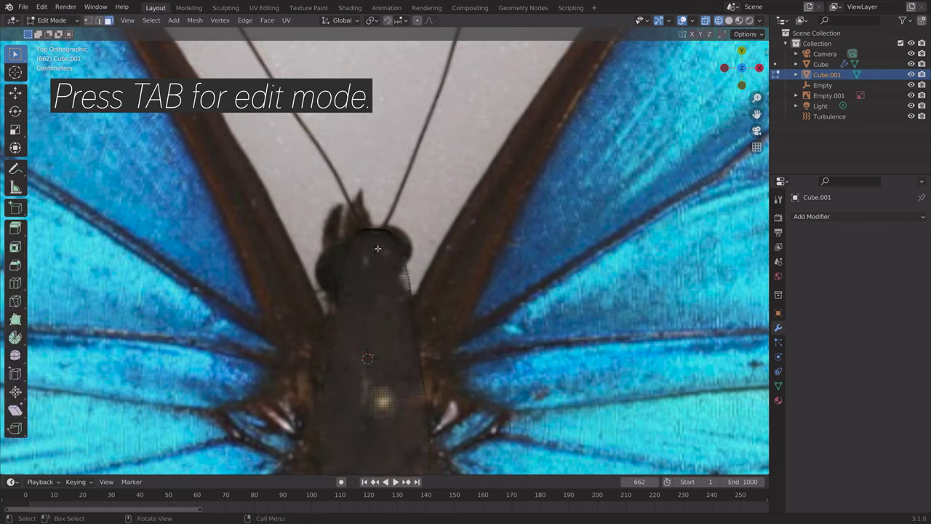
key("shift+a")
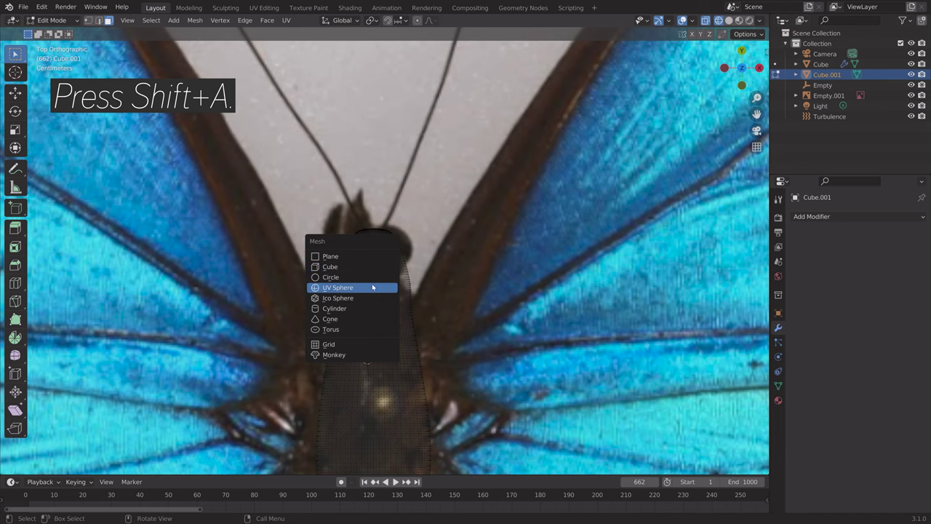
left_click(373, 288)
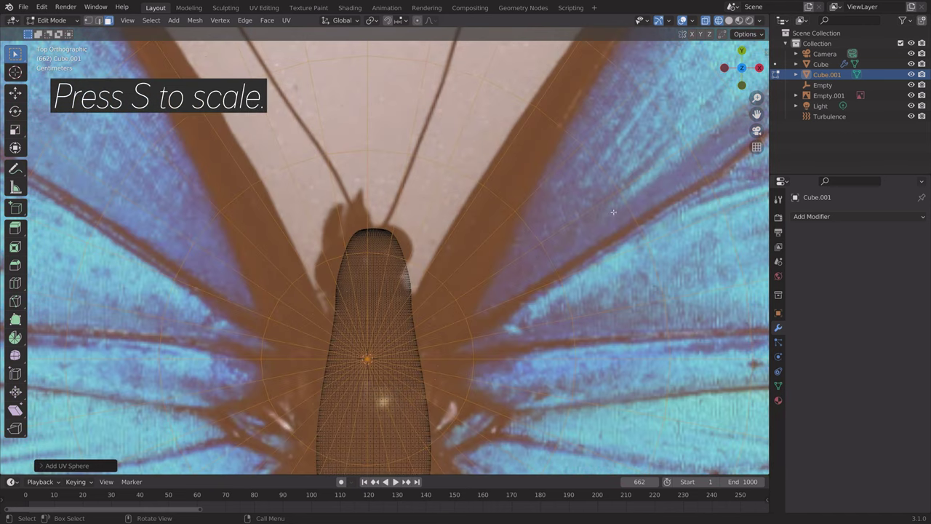
key("s")
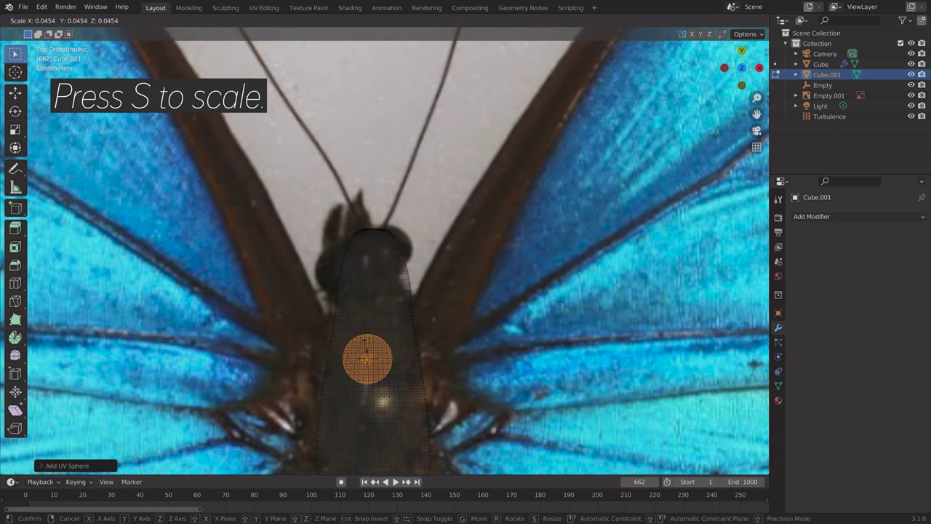
left_click(491, 348)
- Place the sphere on one side of the head as an eye and scale it to about 0.63
key("g")
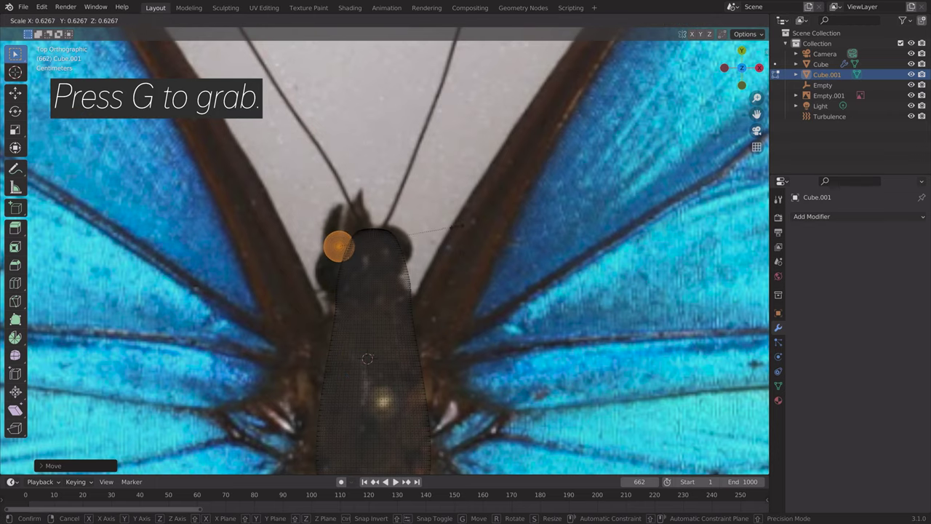
left_click(457, 225)
key("g")
left_click(459, 237)
- Duplicate the eye sphere and place the copy on the opposite side of the head
middle_click_drag(460, 238, 539, 212)
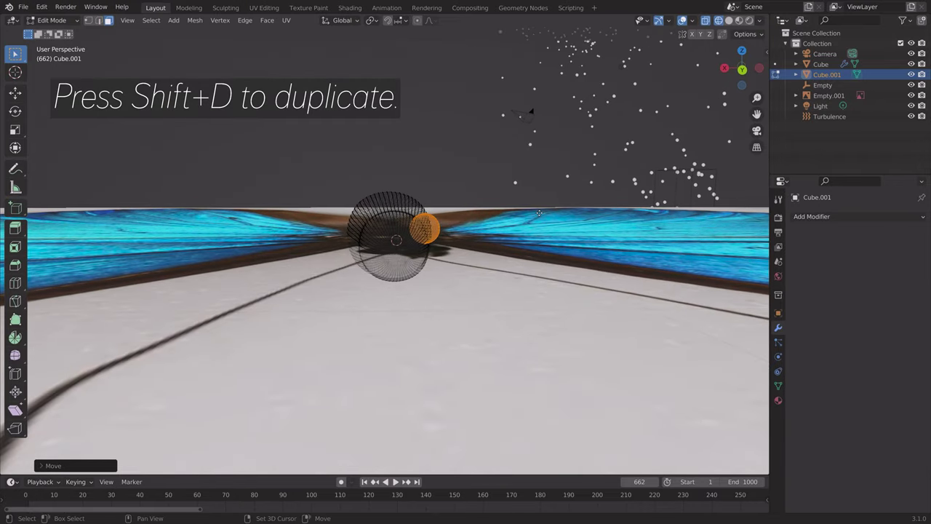
key("shift+d")
left_click(480, 200)
middle_click_drag(480, 200, 314, 244)
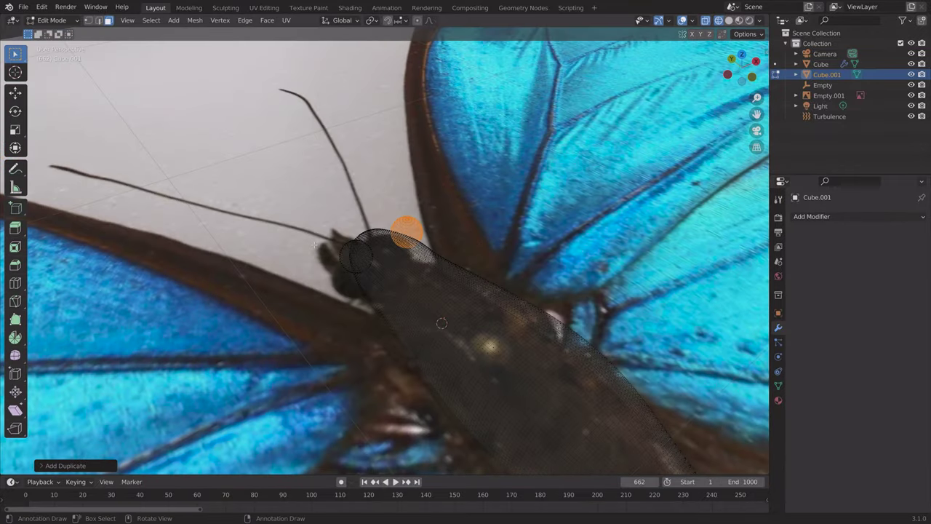
- Deselect everything in top view, add a cube to the body mesh and scale it down partway
key("KP_7")
key("alt+a")
key("shift+a")
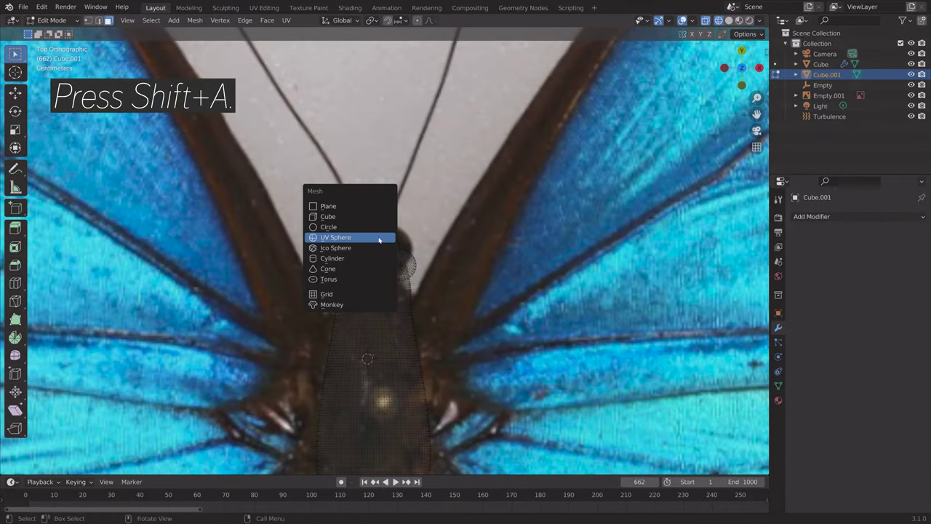
left_click(341, 216)
key("s")
left_click(463, 281)
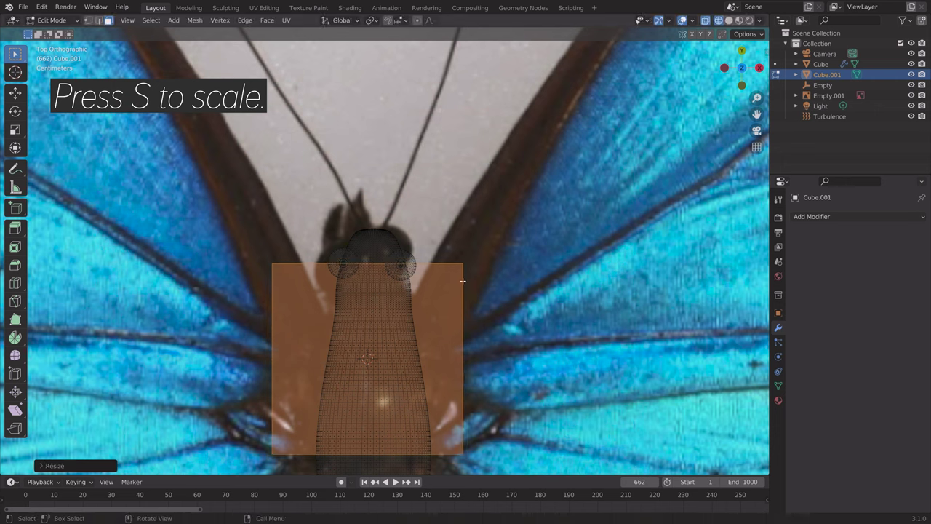
- Shrink the cube to a tiny block and move it to the front of the head beside an antenna's base
key("s")
left_click(368, 359)
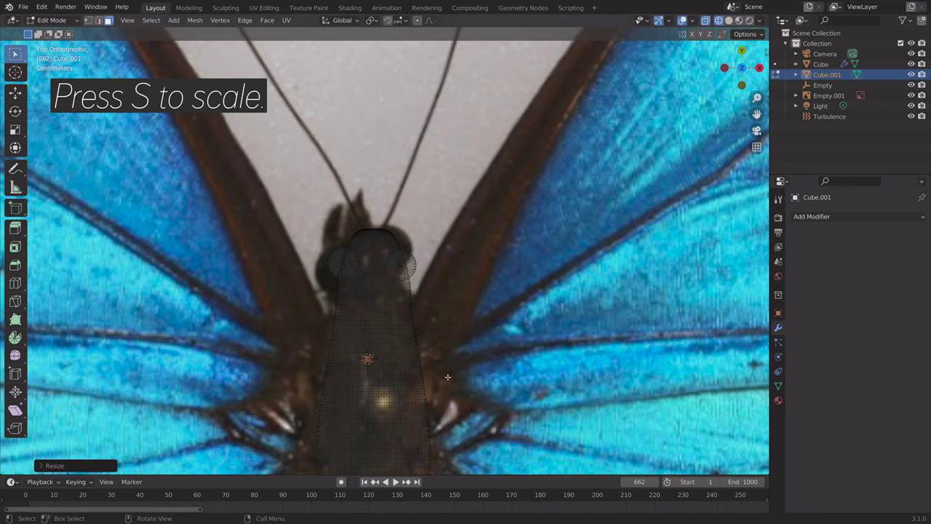
key("g")
left_click(454, 227)
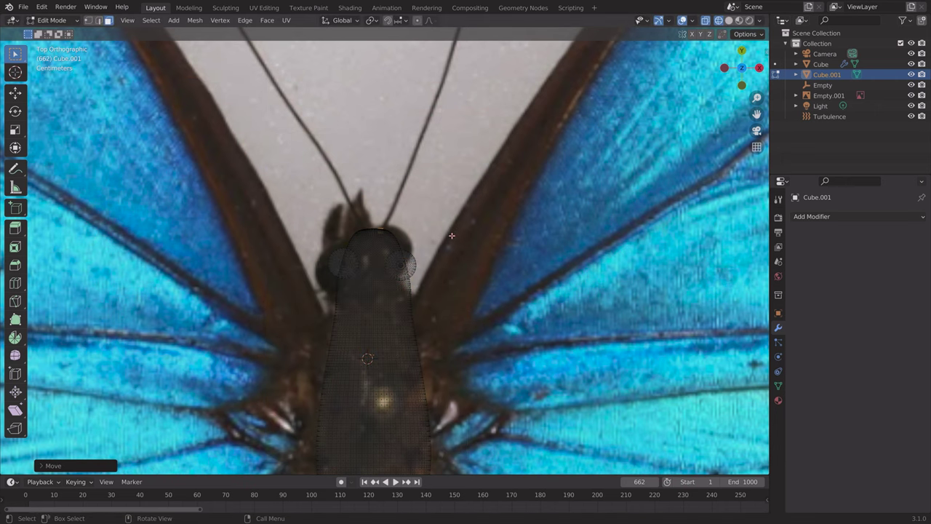
- Move the small block along Z to the head's surface, tilt it freely and reposition it at the antenna's base
middle_click_drag(454, 232, 363, 240)
key("g")
key("z")
left_click(585, 182)
scroll(490, 208, "up", 5)
key("r")
key("r")
left_click(491, 203)
key("g")
left_click(522, 198)
left_click(349, 199)
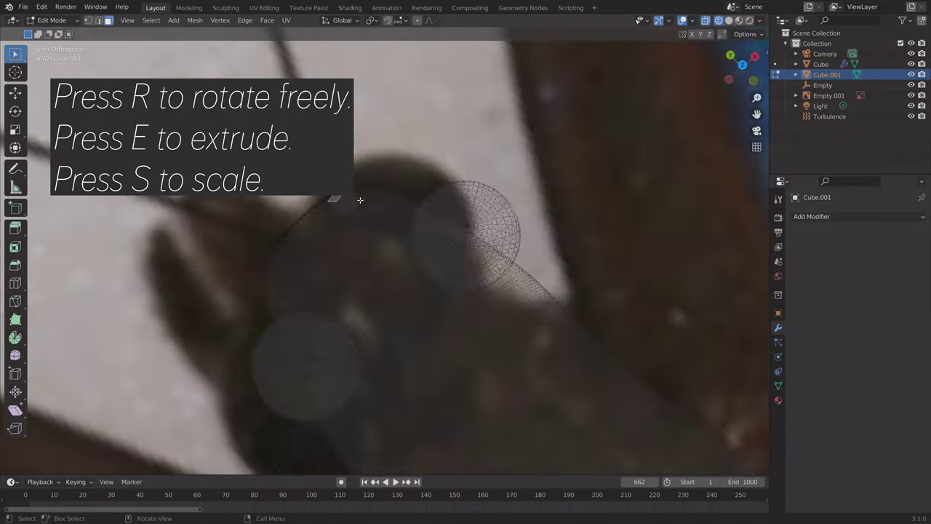
- Rotate the block freely and about Z to align it with the antenna, nudge it into place and select its front face
key("KP_7")
key("a")
key("r")
key("r")
left_click(444, 166)
key("r")
key("z")
left_click(490, 218)
key("g")
left_click(489, 205)
middle_click_drag(488, 205, 247, 116)
left_click(455, 242)
middle_click_drag(463, 243, 574, 269)
key("KP_7")
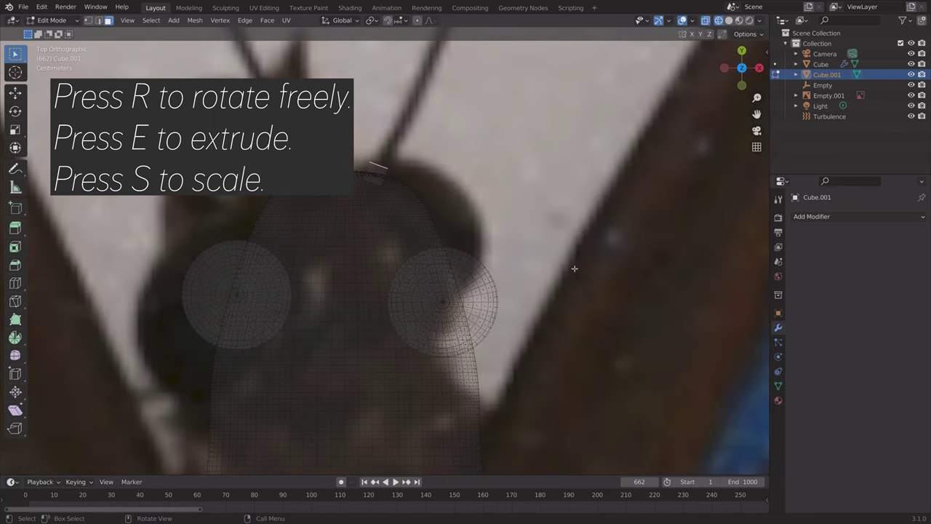
- Extrude the block's front face in successive segments along the right antenna of the reference image
scroll(574, 269, "down", 2)
middle_click_drag(547, 105, 497, 280, "shift")
key("e")
left_click(518, 226)
key("g")
left_click(524, 225)
key("e")
left_click(578, 101)
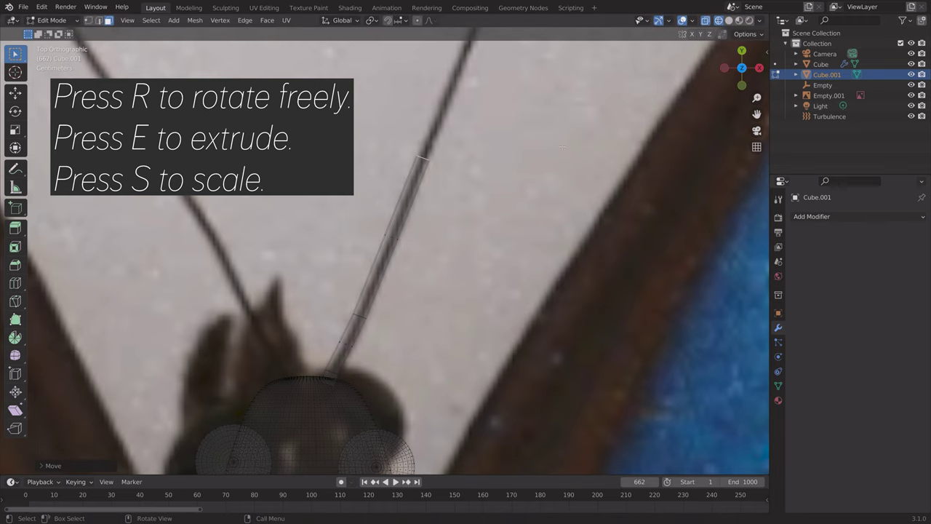
middle_click_drag(578, 102, 480, 315, "shift")
key("e")
left_click(530, 219)
key("g")
left_click(532, 221)
- Continue extruding the antenna through its bend up to the curved tip in the reference image
scroll(532, 222, "down", 8)
key("e")
left_click(514, 124)
scroll(514, 124, "up", 4)
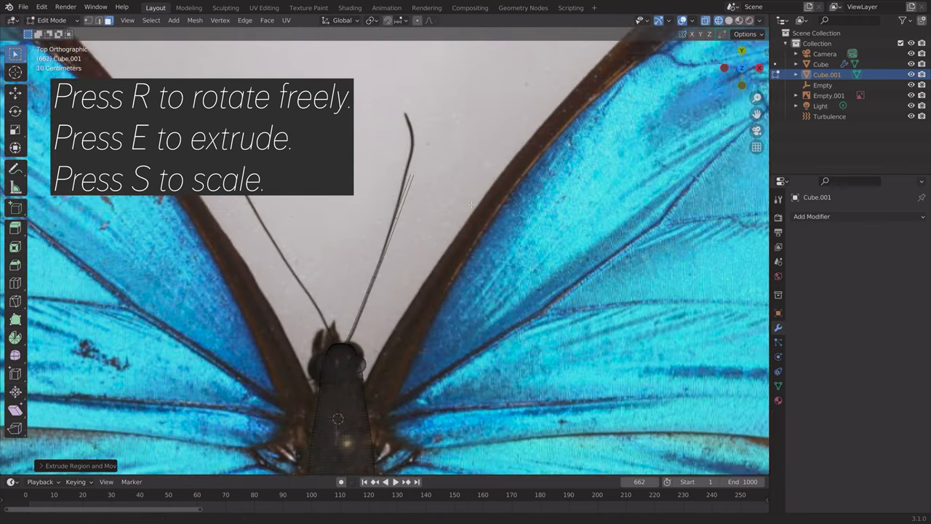
key("g")
left_click(486, 153)
scroll(509, 197, "up", 4)
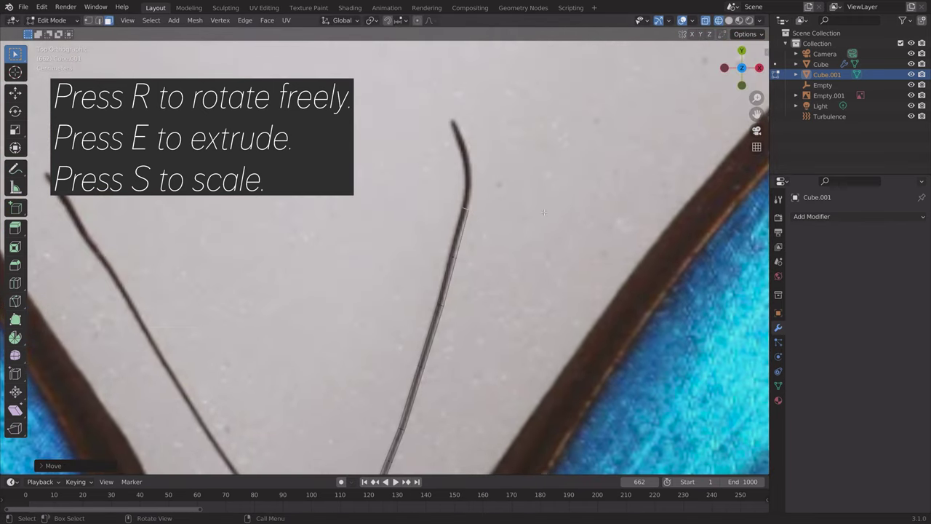
key("e")
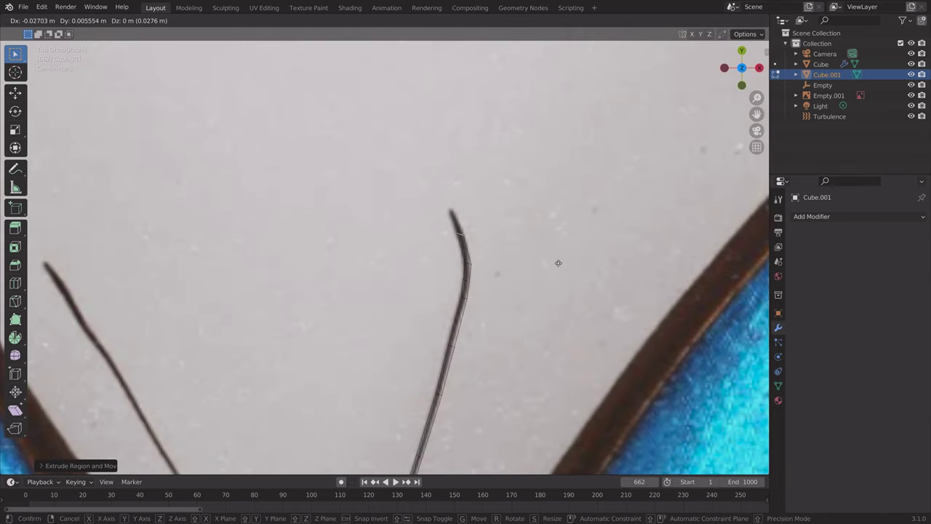
left_click(557, 262)
scroll(558, 263, "down", 6)
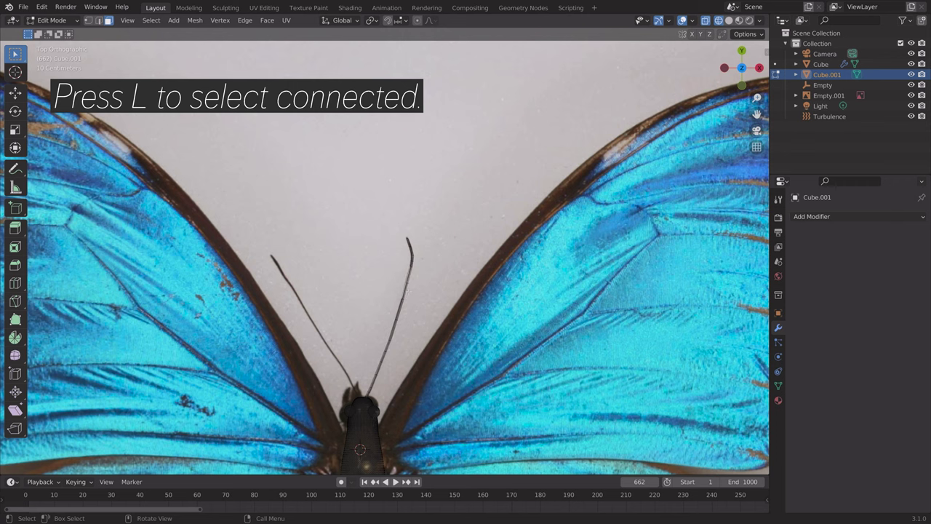
- Select the whole linked antenna, tilt it upward about the X axis and shift it along Z and Y to meet the head
key("l")
middle_click_drag(389, 364, 720, 180)
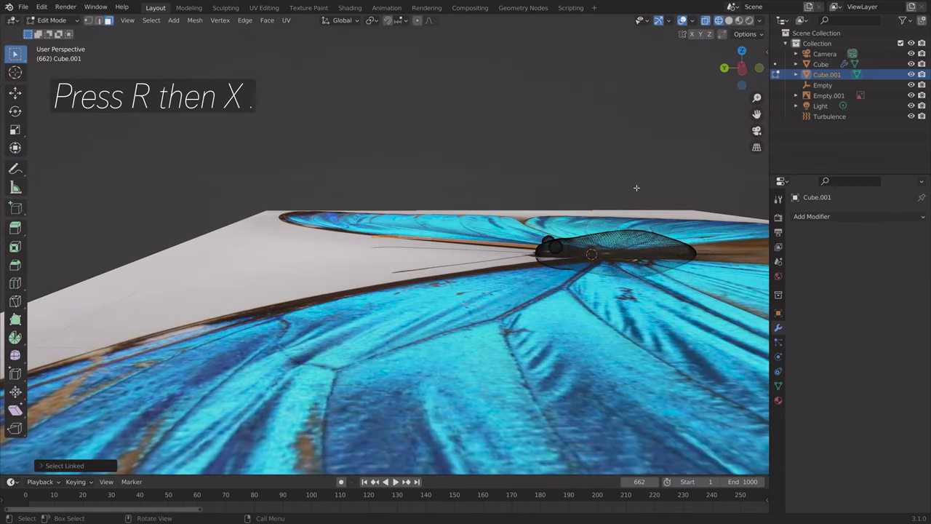
key("r")
key("x")
left_click(606, 358)
key("g")
key("z")
left_click(614, 331)
key("g")
key("y")
left_click(640, 314)
middle_click_drag(640, 314, 452, 270)
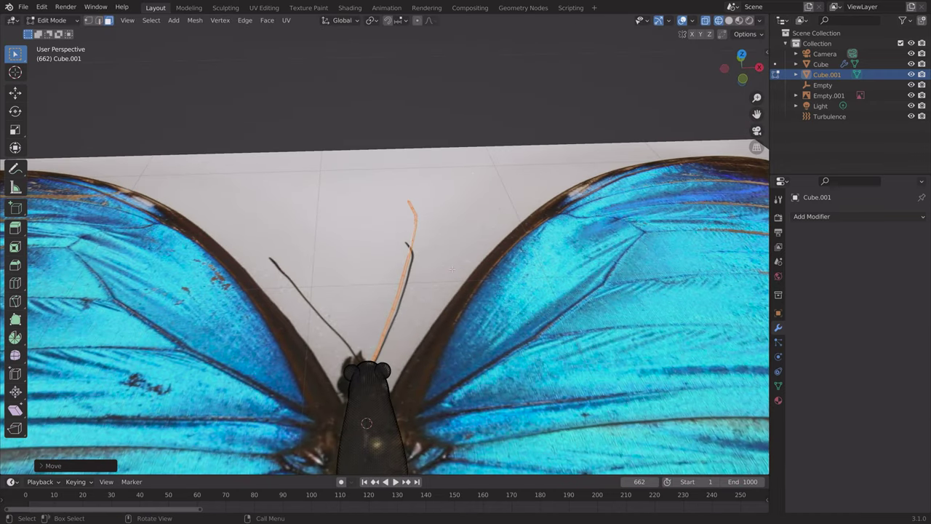
- Duplicate the antenna to one side, then rotate the copy freely and about Z so it leans the opposite way
key("g")
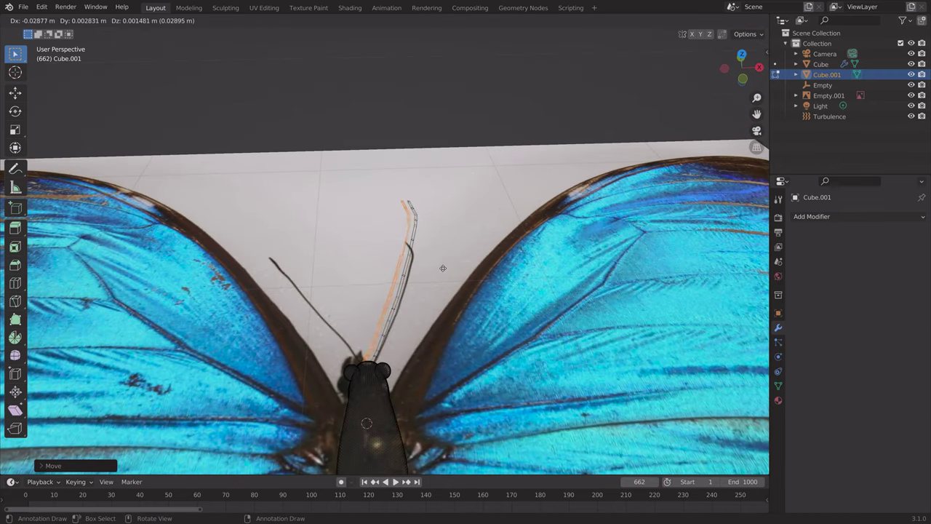
left_click(417, 270)
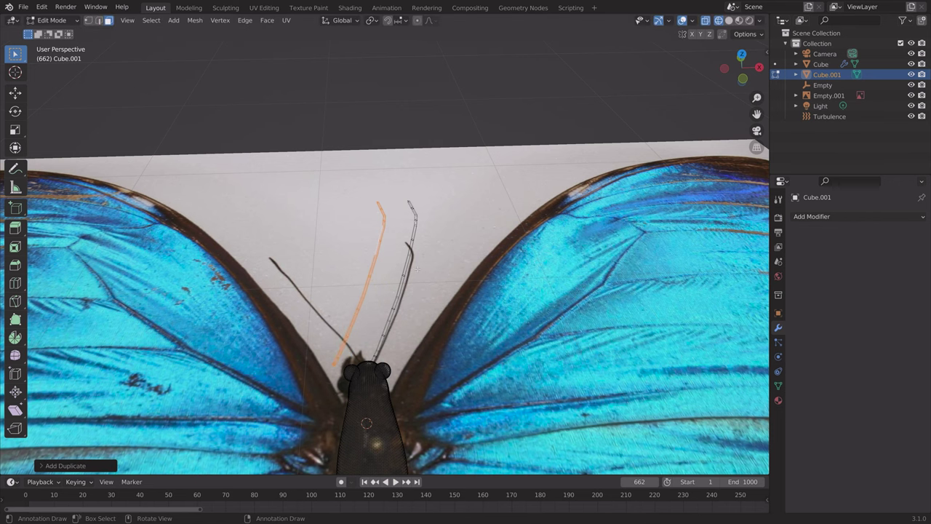
middle_click_drag(417, 269, 444, 338)
key("r")
key("r")
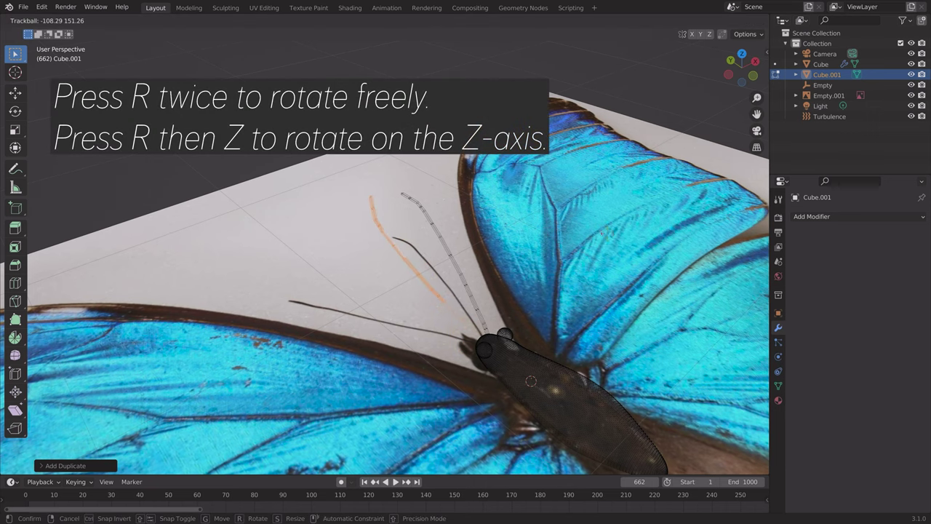
left_click(599, 224)
middle_click_drag(639, 233, 572, 255)
key("r")
key("z")
left_click(717, 356)
- In top view, move the copied antenna to the other side of the head
middle_click_drag(716, 349, 629, 280)
key("KP_7")
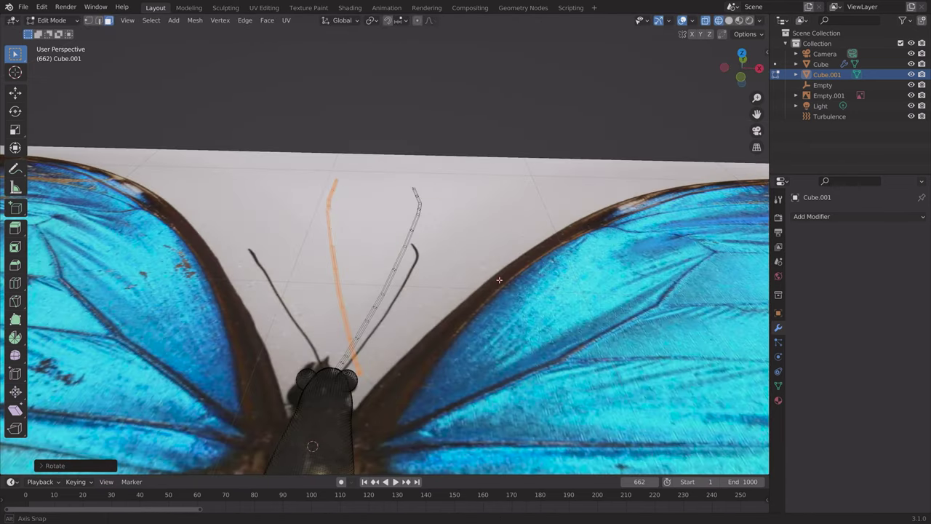
key("g")
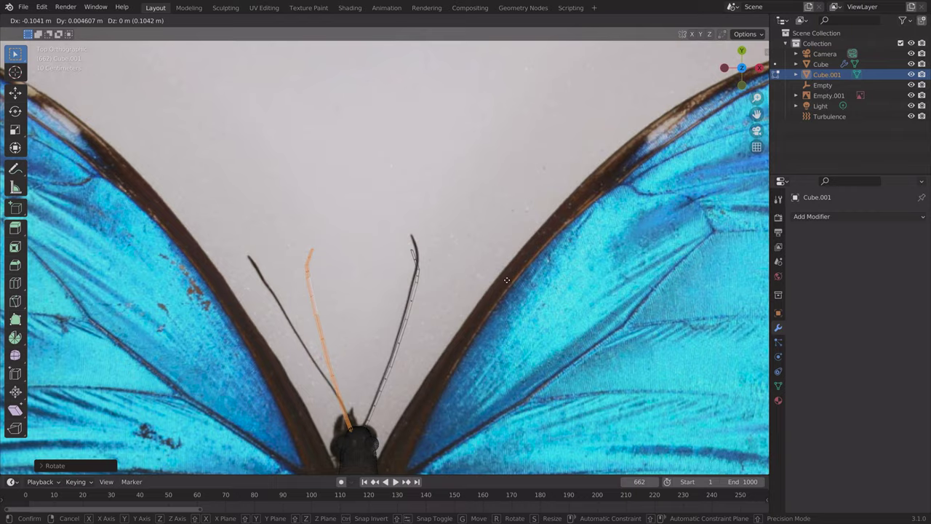
left_click(507, 280)
- Return to Object Mode and save the project as tut4.blend
middle_click_drag(506, 280, 501, 342)
key("Tab")
scroll(416, 199, "down", 7)
middle_click_drag(416, 218, 413, 320)
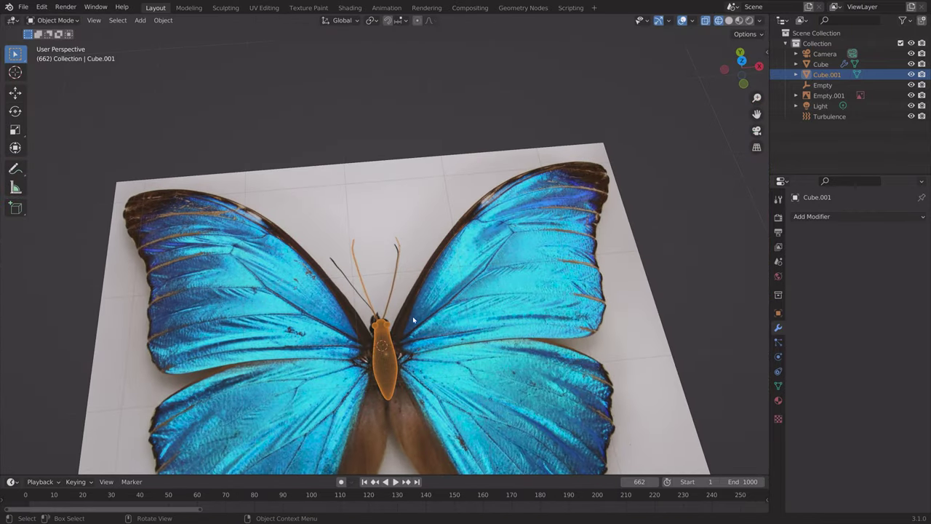
middle_click_drag(394, 327, 411, 316)
key("ctrl+shift+s")
left_click(602, 414)
left_click(621, 414)
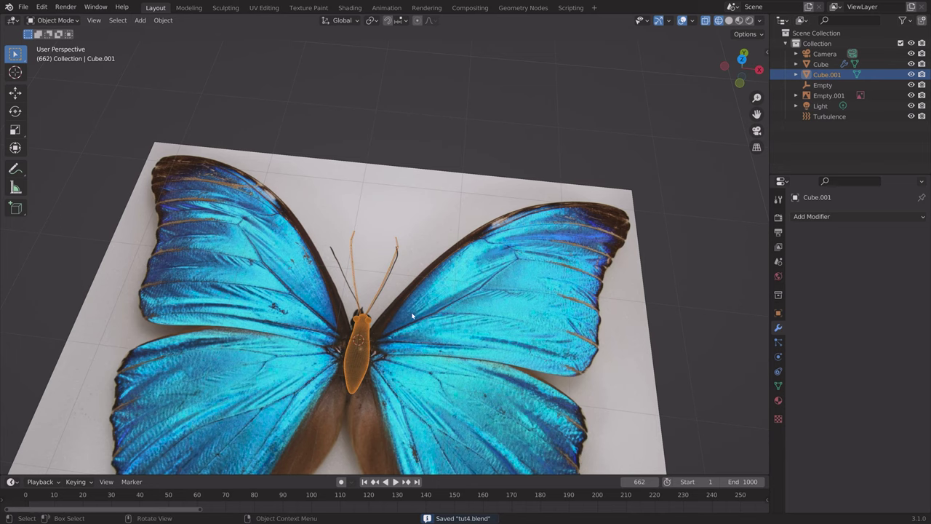
- Add a plane in top view, move it over the right wing's base and scale it down to a small square
key("KP_7")
scroll(379, 360, "up", 6)
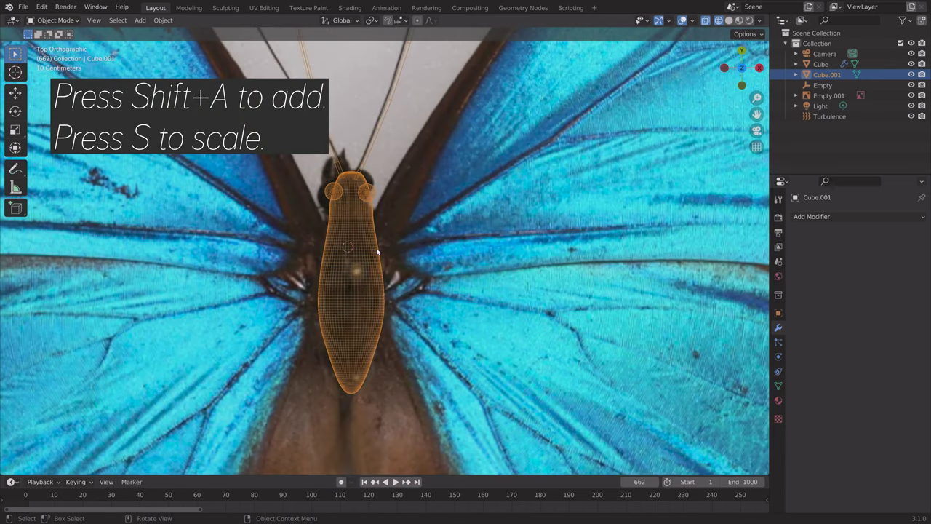
key("shift+a")
mouse_move(377, 248)
left_click(413, 248)
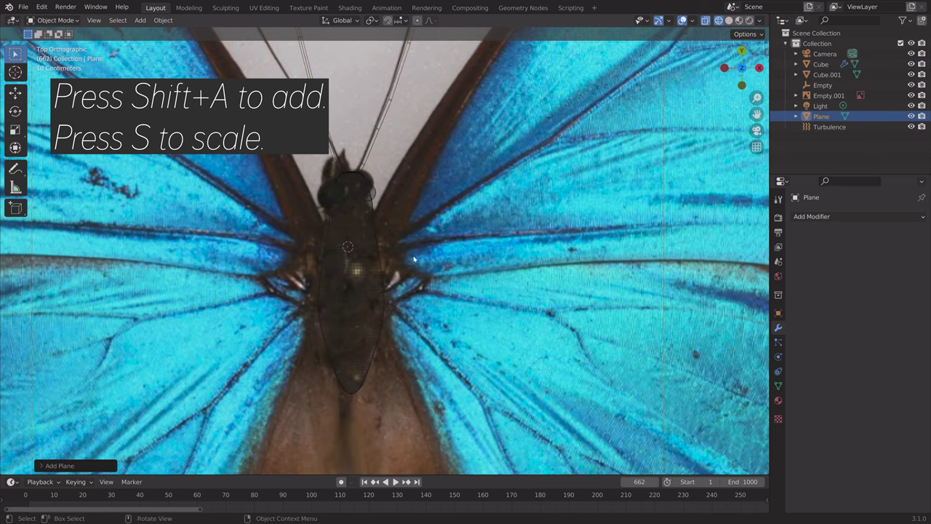
key("g")
left_click(683, 223)
key("s")
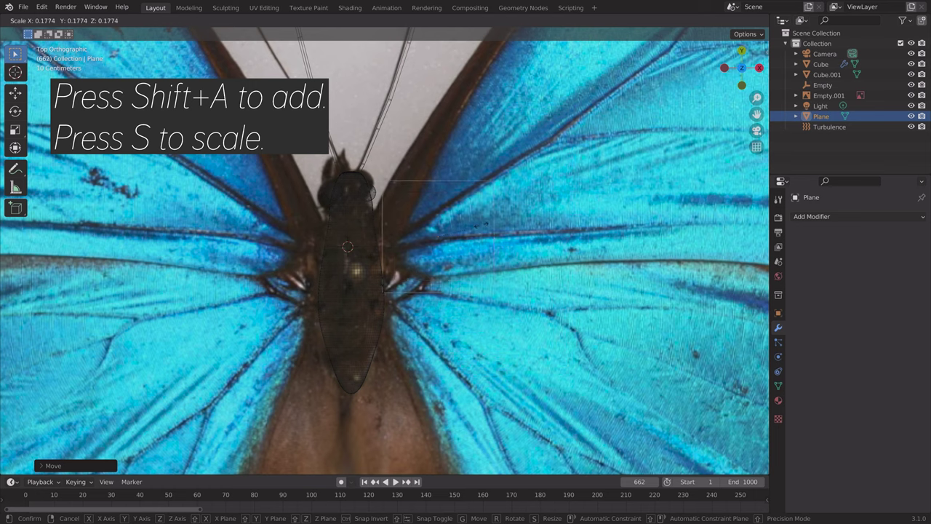
left_click(467, 230)
- Edit the plane in vertex selection and delete three of its vertices, keeping only the one nearest the head
key("Tab")
scroll(456, 230, "up", 3)
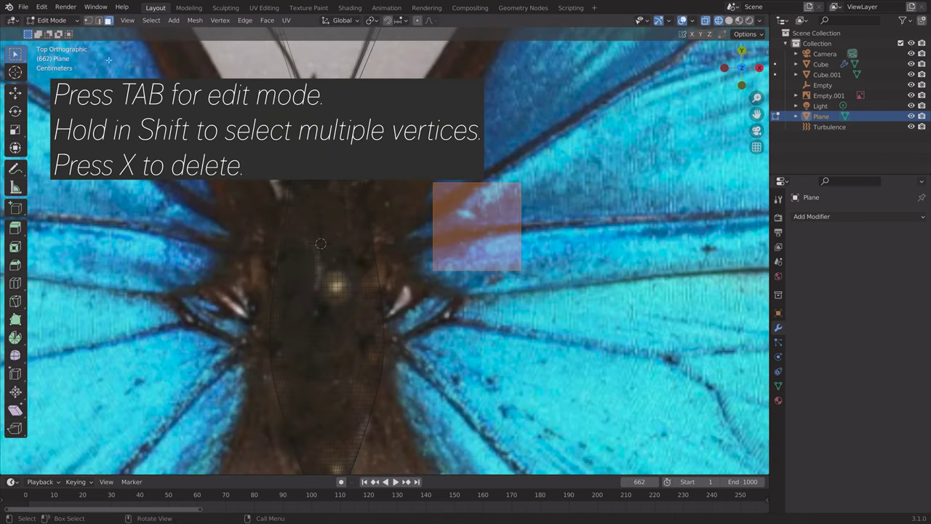
left_click(88, 22)
left_click(565, 264)
left_click(518, 181)
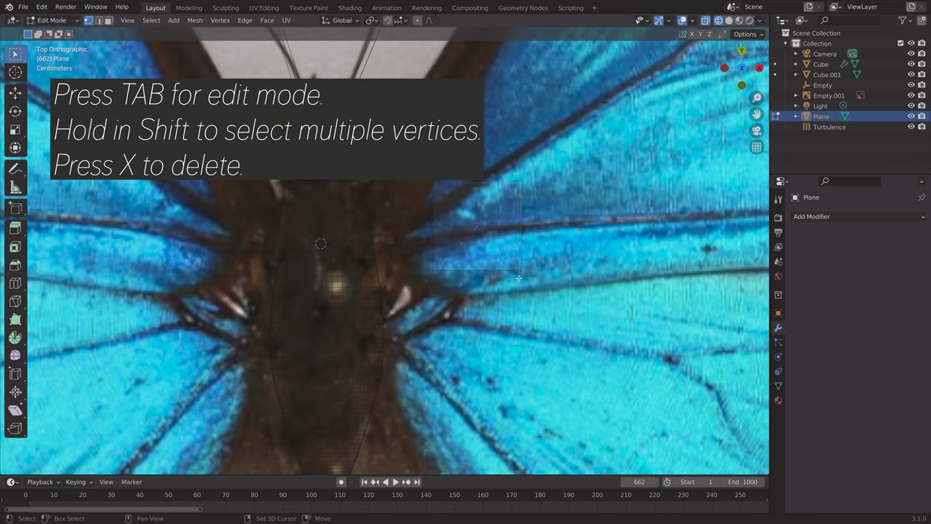
key("x")
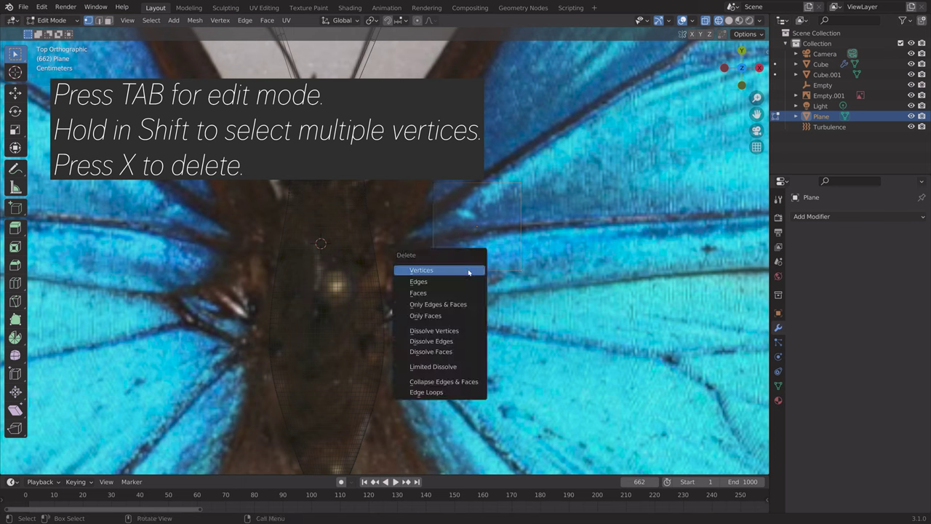
left_click(468, 272)
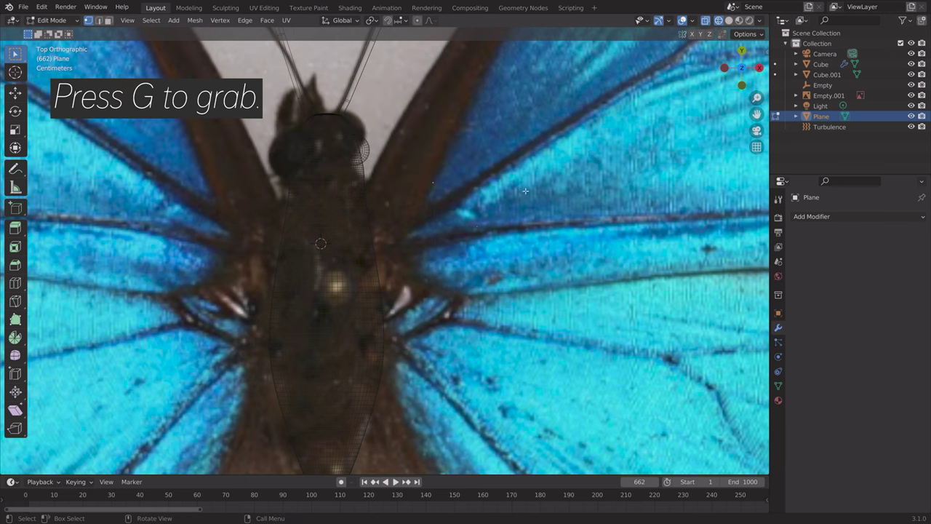
- Move the remaining vertex onto the butterfly's body at the base of the right forewing
key("g")
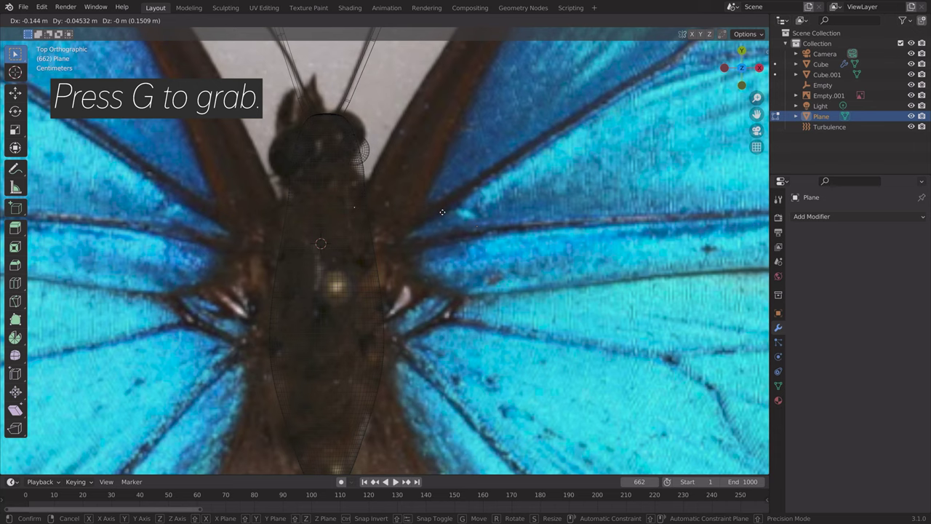
left_click(442, 216)
scroll(454, 205, "down", 2)
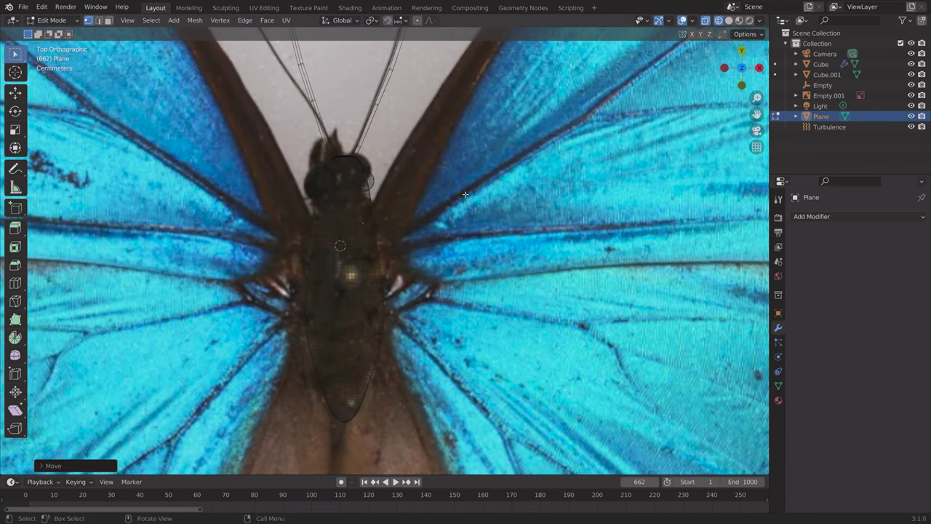
key("g")
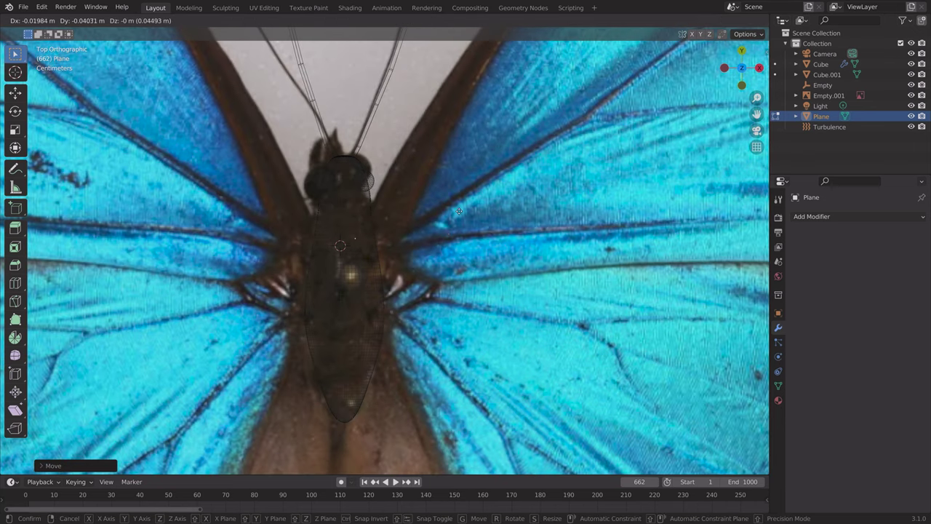
left_click(460, 212)
- Extrude the vertex in successive edges along the front edge of the right forewing
middle_click_drag(472, 167, 380, 292, "shift")
key("e")
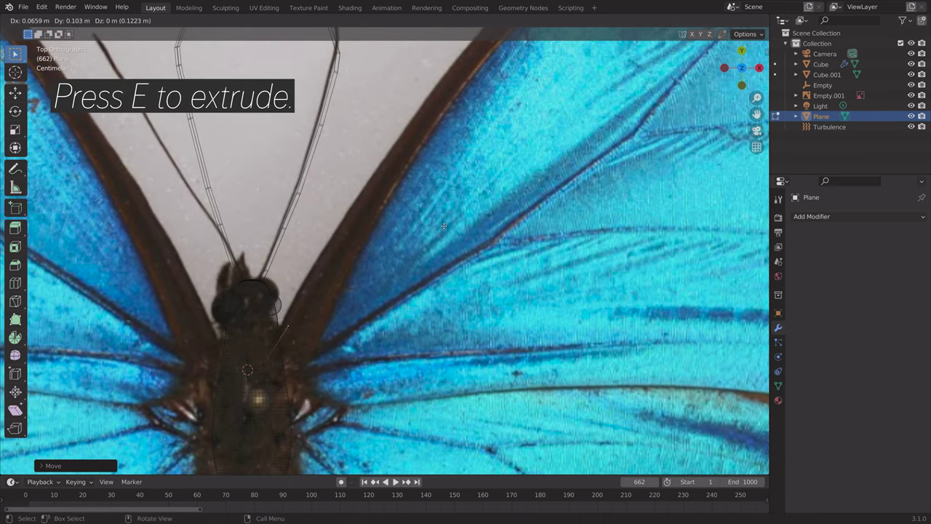
left_click(443, 222)
key("e")
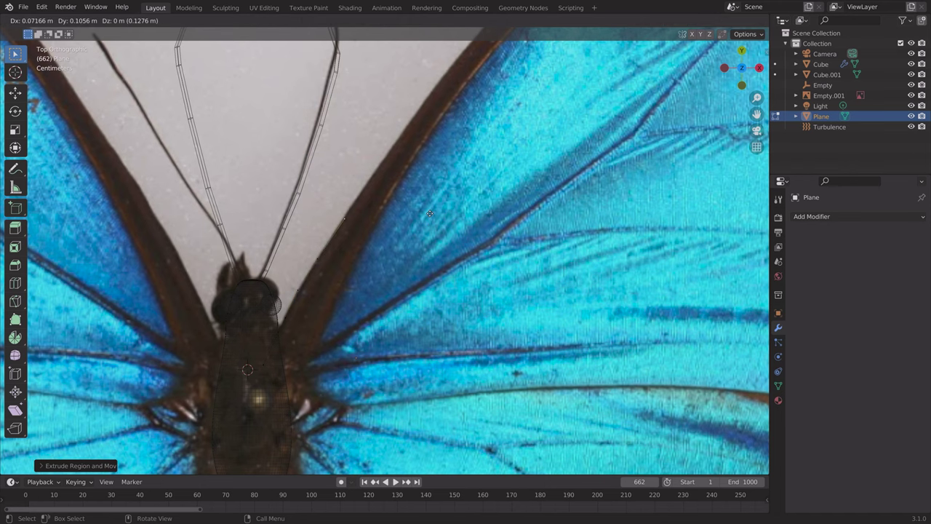
left_click(429, 211)
middle_click_drag(430, 211, 259, 439, "shift")
key("e")
left_click(466, 189)
- Continue extruding the outline around the forewing's tip and down its outer edge
middle_click_drag(581, 175, 328, 326, "shift")
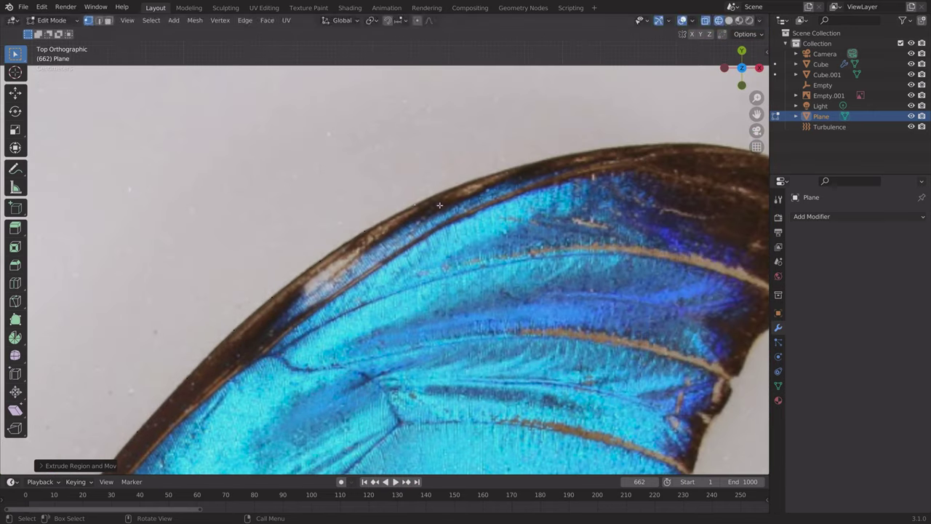
middle_click_drag(654, 174, 389, 218, "shift")
key("e")
left_click(560, 219)
scroll(578, 261, "up", 3)
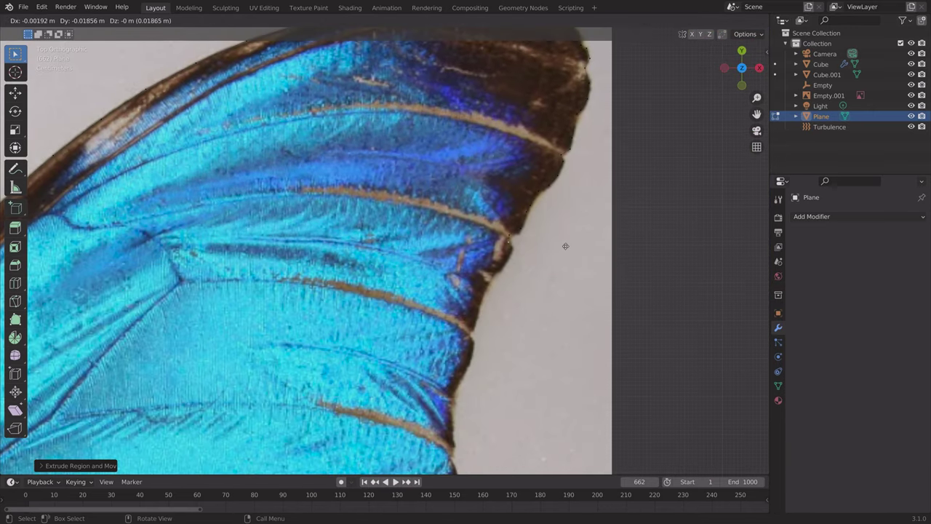
scroll(546, 271, "up", 5)
key("e")
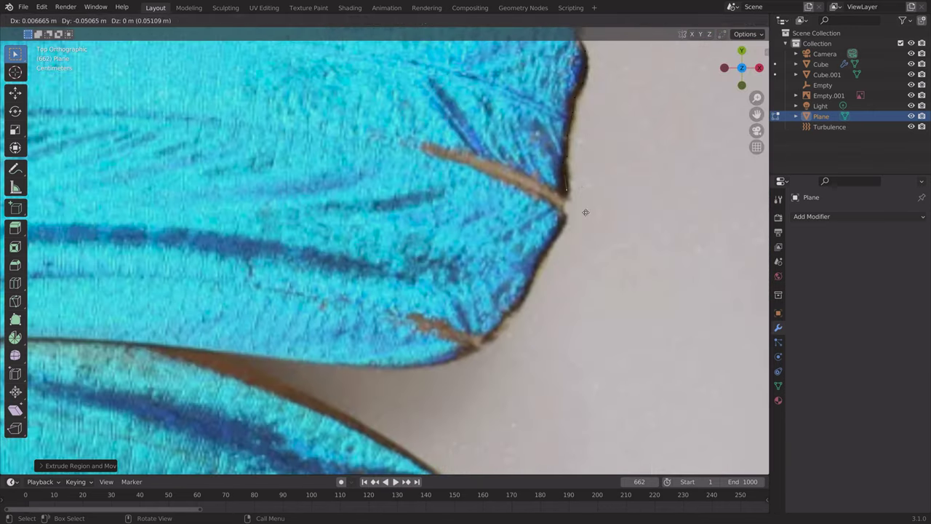
left_click(248, 363)
- Extend the vertex outline from the forewing onto the upper outer edge of the right hindwing
middle_click_drag(491, 465, 528, 199, "shift")
left_click(528, 221)
middle_click_drag(528, 320, 499, 193, "shift")
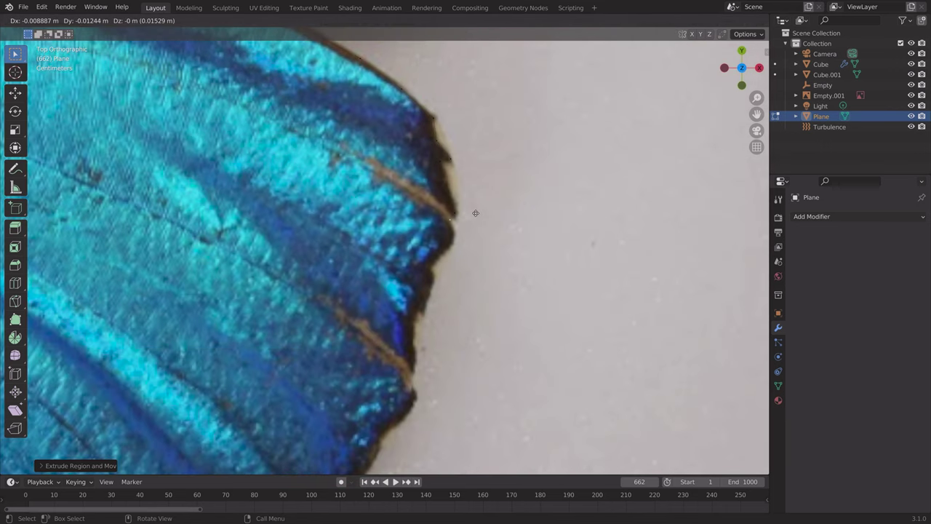
left_click(473, 211)
middle_click_drag(463, 338, 557, 183, "shift")
left_click(557, 183)
mouse_move(485, 291)
middle_mouse_down("shift")
mouse_move(613, 90)
mouse_move(599, 114)
middle_mouse_up("shift")
- Extrude further vertices down the scalloped outer edge of the right hindwing
key("e")
left_click(557, 182)
key("e")
left_click(551, 222)
key("e")
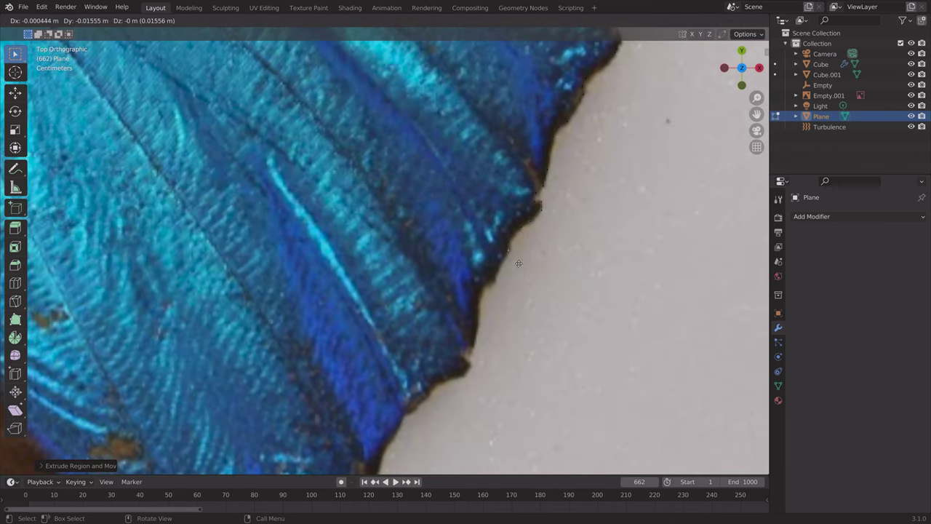
left_click(477, 380)
- Trace the hindwing's lower tip and its dark bottom edge with further extruded vertices
middle_click_drag(477, 380, 607, 190, "shift")
scroll(608, 190, "up", 3)
key("e")
left_click(667, 269)
key("e")
left_click(414, 422)
middle_click_drag(286, 459, 621, 430, "shift")
key("e")
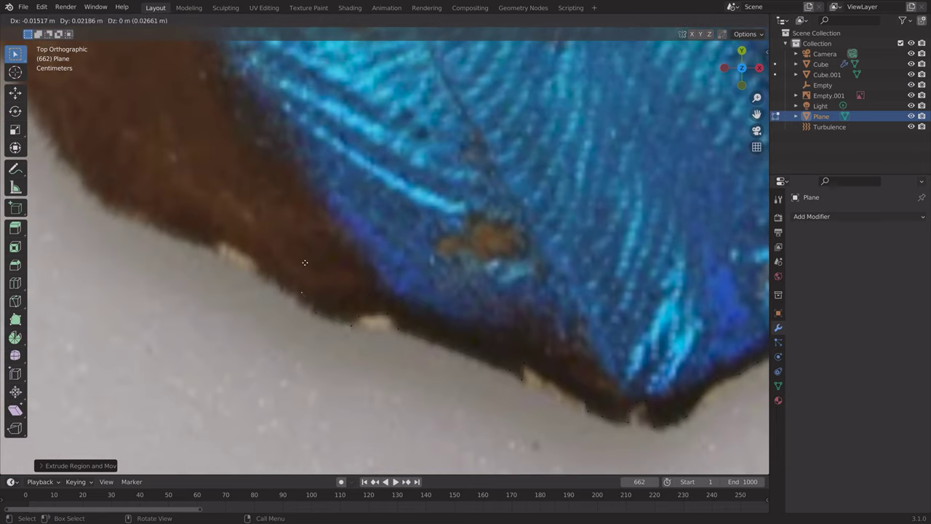
left_click(303, 262)
- Extrude outline vertices from the right hindwing's dark bottom edge up its inner edge towards the abdomen
middle_click_drag(303, 261, 510, 408, "shift")
key("e")
left_click(407, 218)
mouse_move(408, 218)
middle_mouse_down("shift")
mouse_move(568, 330)
mouse_move(556, 472)
middle_mouse_up("shift")
key("e")
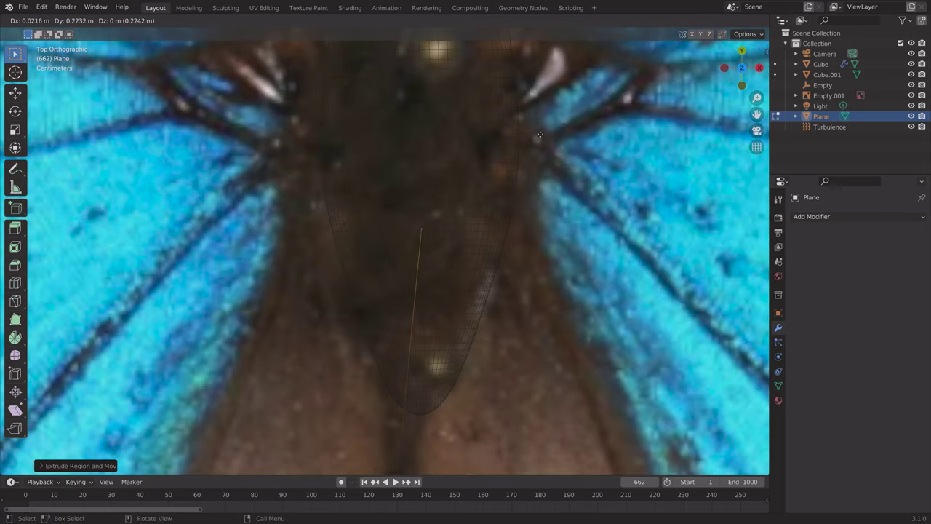
left_click(593, 181)
- Close the right wing outline along the body between its last vertex and the forewing's root
scroll(564, 371, "up", 1)
middle_click_drag(593, 181, 558, 406, "shift")
middle_click_drag(606, 328, 613, 342, "shift")
scroll(443, 304, "down", 3)
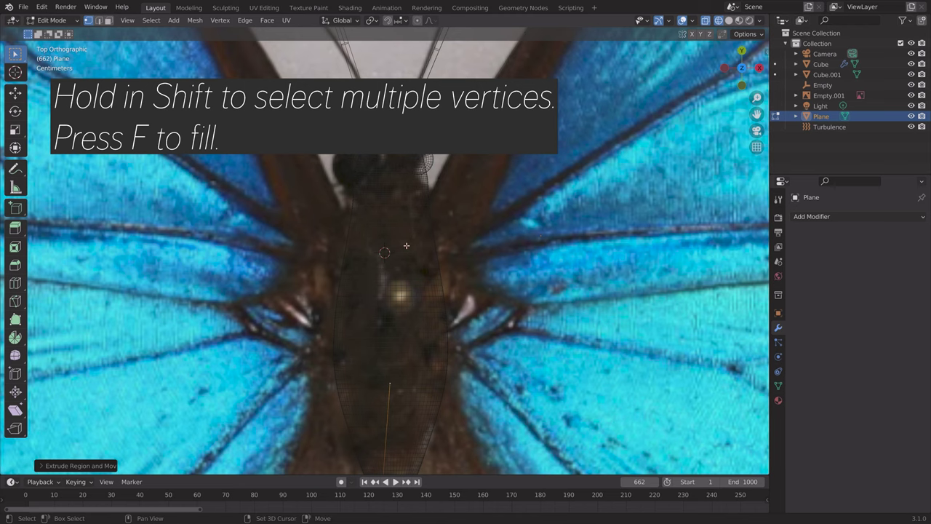
right_click(405, 246, "ctrl")
scroll(461, 310, "down", 4)
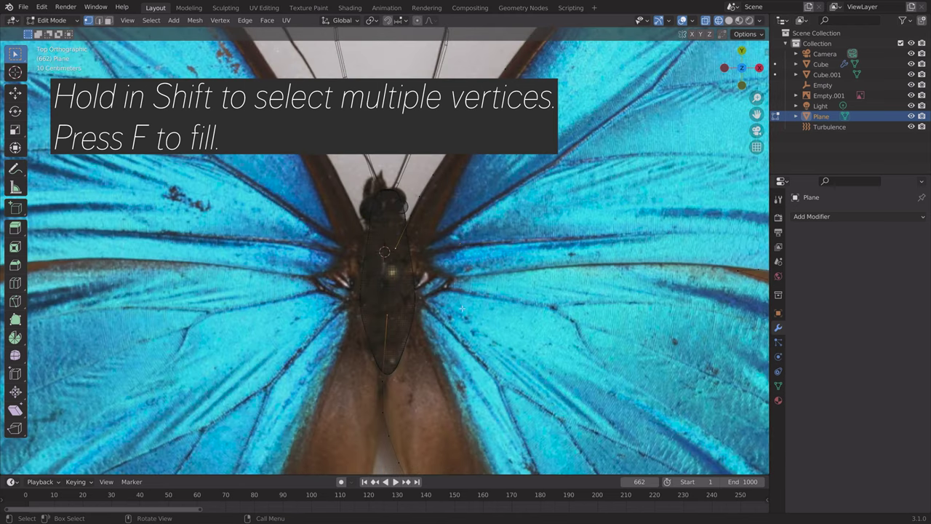
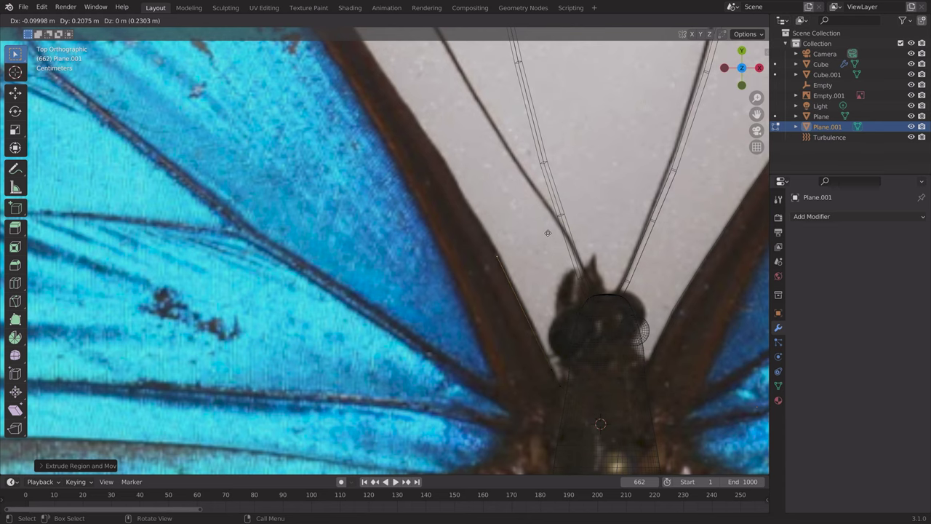
- Extrude outline vertices along the left forewing's leading edge from the head towards the wing tip
left_click(547, 232)
middle_click_drag(548, 233, 665, 466, "shift")
middle_click_drag(352, 65, 642, 337, "shift")
key("e")
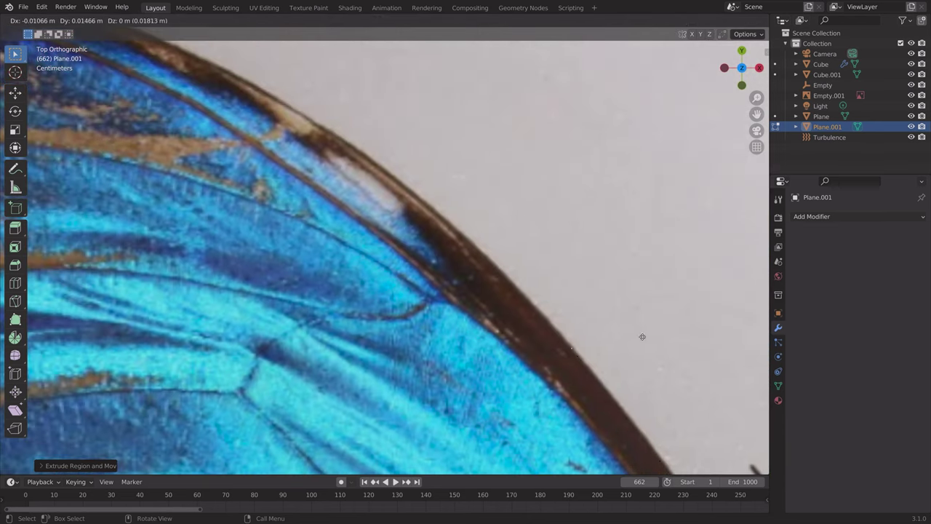
left_click(642, 337)
- Continue the vertex outline around the left forewing's tip
middle_click_drag(296, 96, 609, 283, "shift")
middle_click_drag(166, 205, 453, 242, "shift")
key("e")
left_click(382, 366)
- Trace the left forewing's scalloped outer edge downward with extruded vertices
middle_click_drag(381, 436, 381, 223, "shift")
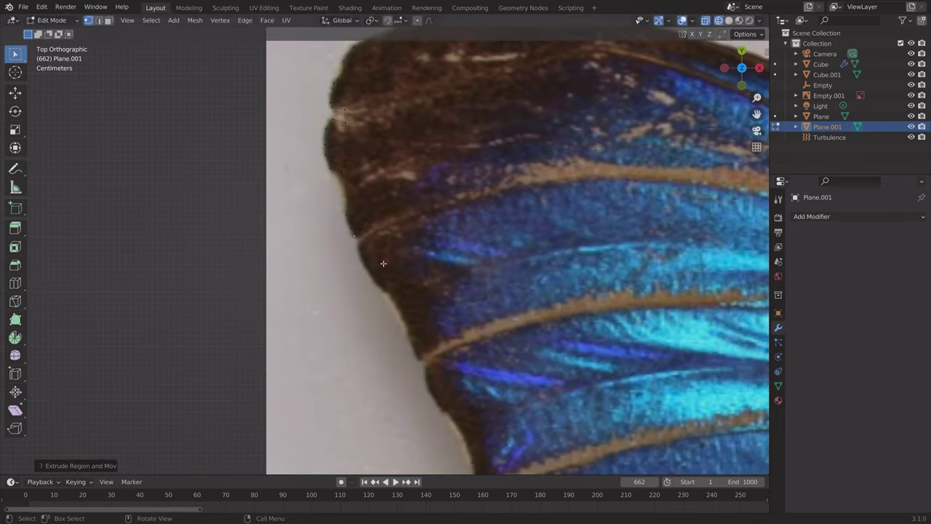
middle_click_drag(550, 440, 458, 276, "shift")
key("e")
left_click(489, 413)
middle_click_drag(489, 412, 424, 203, "shift")
key("e")
left_click(424, 252)
- Extend the outline around the left forewing's lower outer corner and along its lower edge
middle_click_drag(425, 466, 436, 44, "shift")
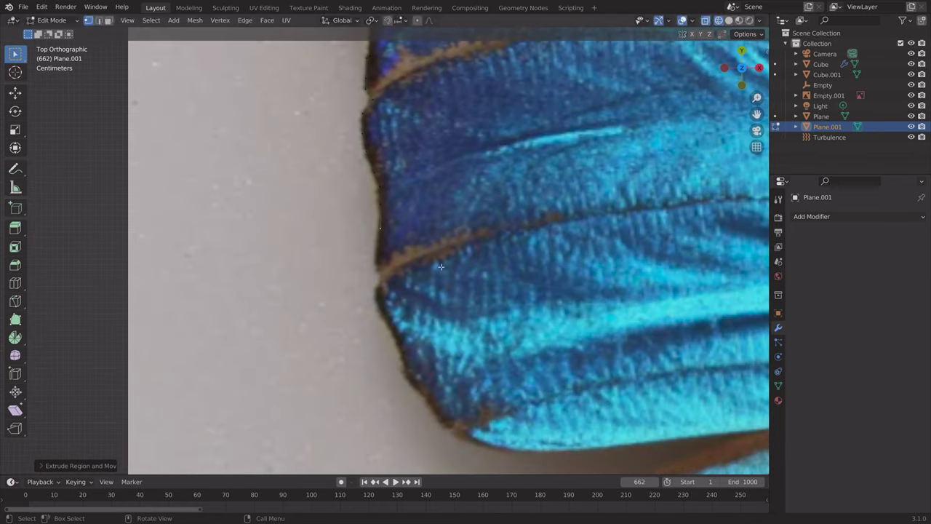
middle_click_drag(438, 264, 305, 131, "shift")
key("e")
left_click(379, 302)
middle_click_drag(581, 306, 375, 284, "shift")
- Extrude the outline onto the upper outer edge of the left hindwing
middle_click_drag(133, 466, 367, 294, "shift")
left_click(354, 363)
middle_click_drag(354, 363, 327, 202, "shift")
key("e")
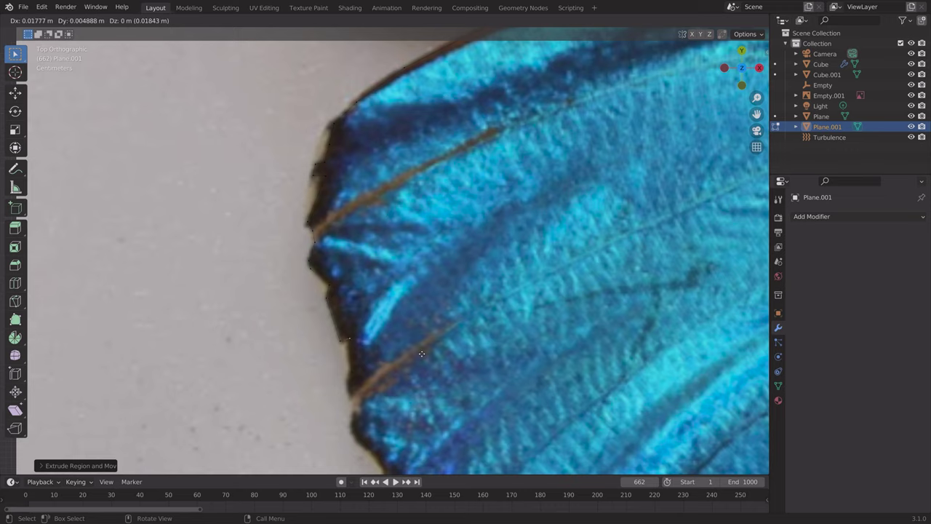
left_click(422, 354)
- Continue extruding vertices down the left hindwing's scalloped outer edge
key("e")
middle_click_drag(422, 354, 368, 155, "shift")
left_click(436, 364)
key("e")
left_click(520, 349)
middle_click_drag(520, 349, 393, 212, "shift")
- Trace the left hindwing's lower tip and its dark bottom edge with extruded vertices
key("e")
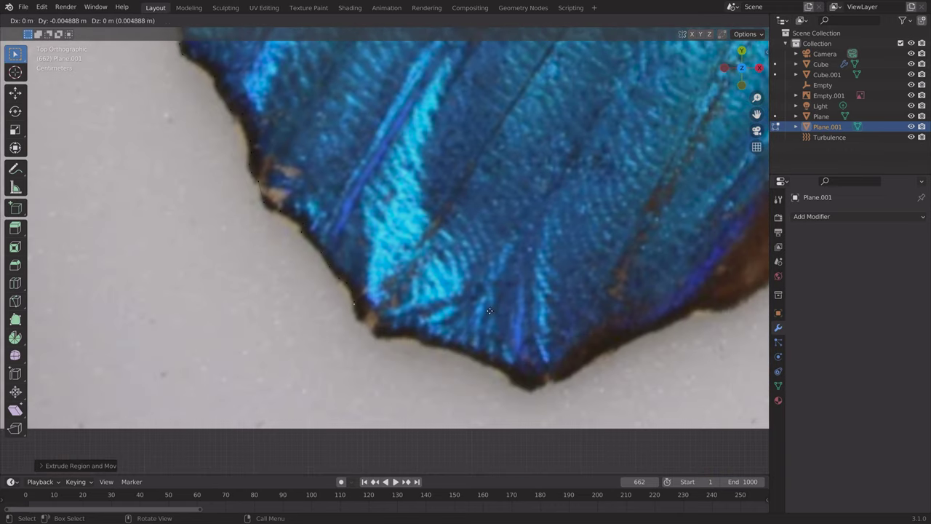
left_click(654, 378)
scroll(654, 378, "up", 1)
middle_click_drag(654, 379, 511, 351, "shift")
left_click(735, 266)
middle_click_drag(734, 266, 614, 284, "shift")
left_click(742, 213)
- Extrude the outline up the left hindwing's inner edge and into the middle of the abdomen
middle_click_drag(743, 212, 530, 352, "shift")
key("e")
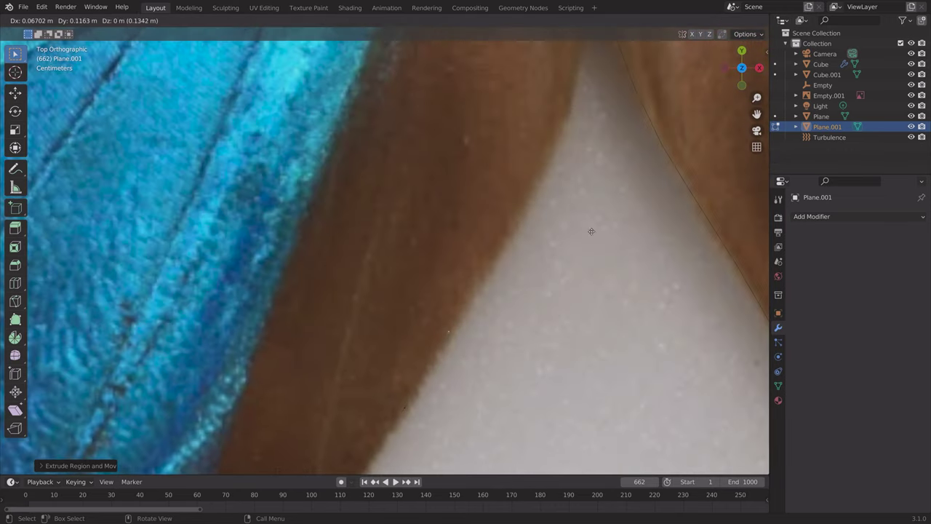
left_click(592, 231)
scroll(592, 231, "down", 3)
middle_click_drag(604, 168, 572, 372, "shift")
key("e")
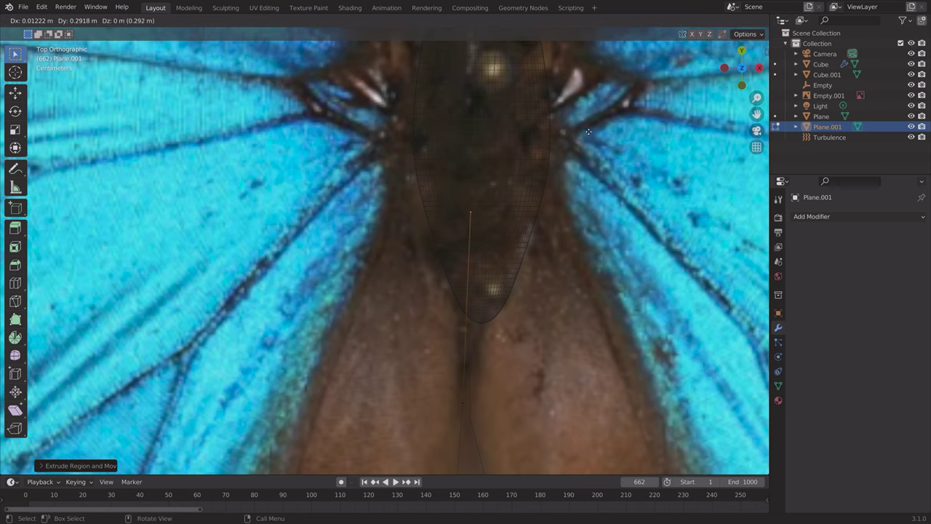
left_click(588, 87)
- Join the left wing outline's two end vertices along the body and save the file as tut6.blend
middle_click_drag(514, 165, 522, 336, "shift")
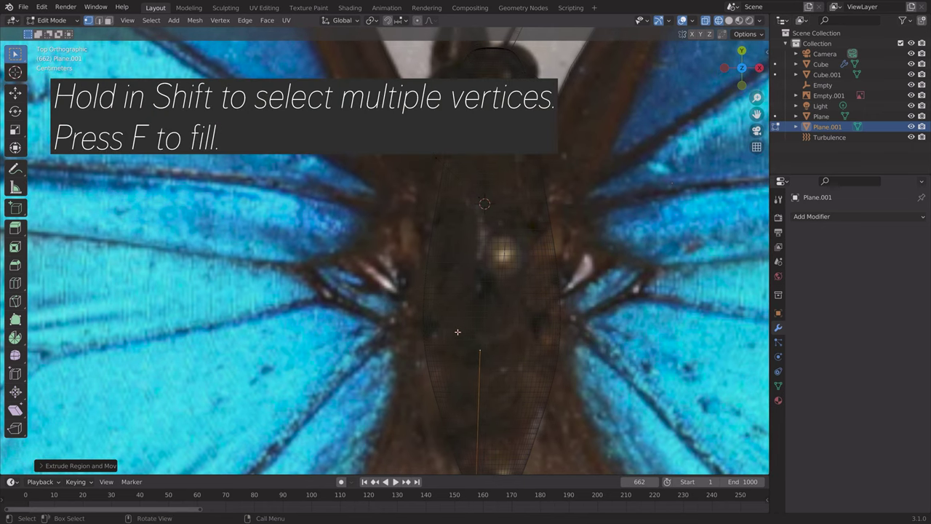
left_click(479, 197, "shift")
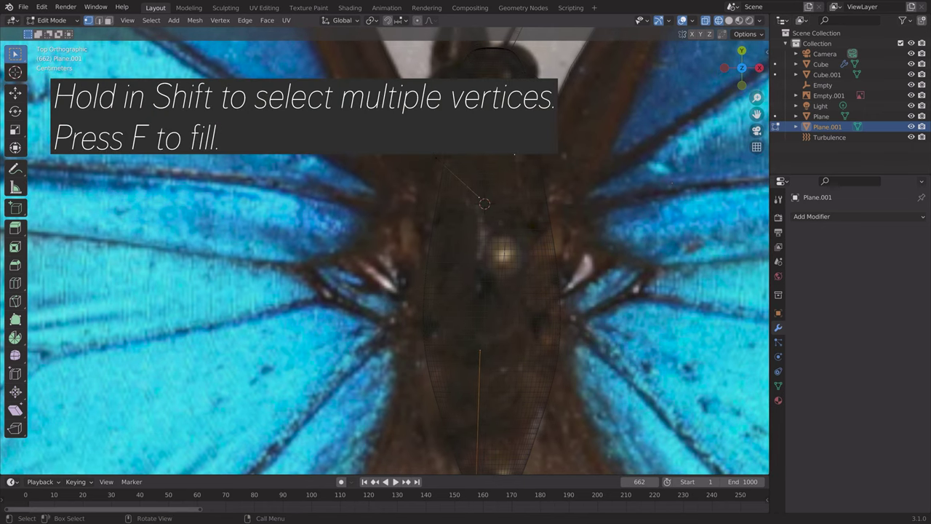
key("ctrl+shift+s")
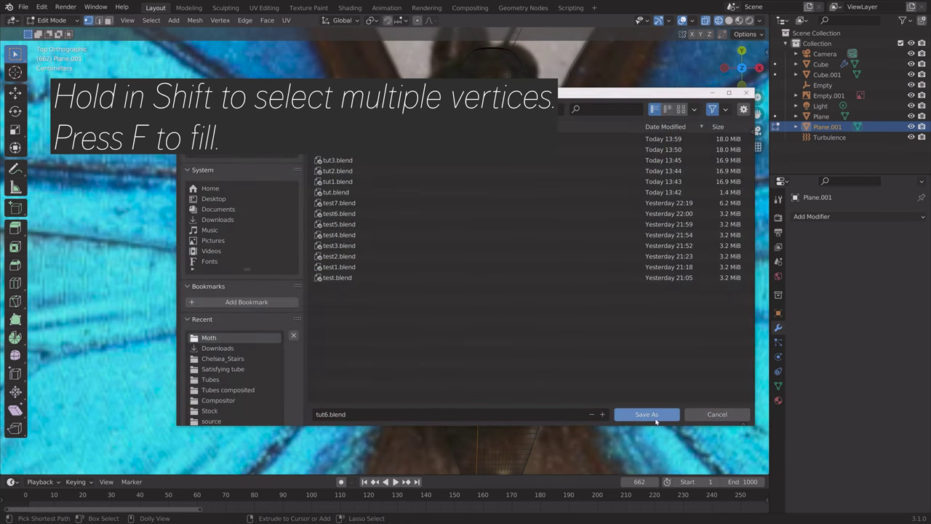
left_click(652, 414)
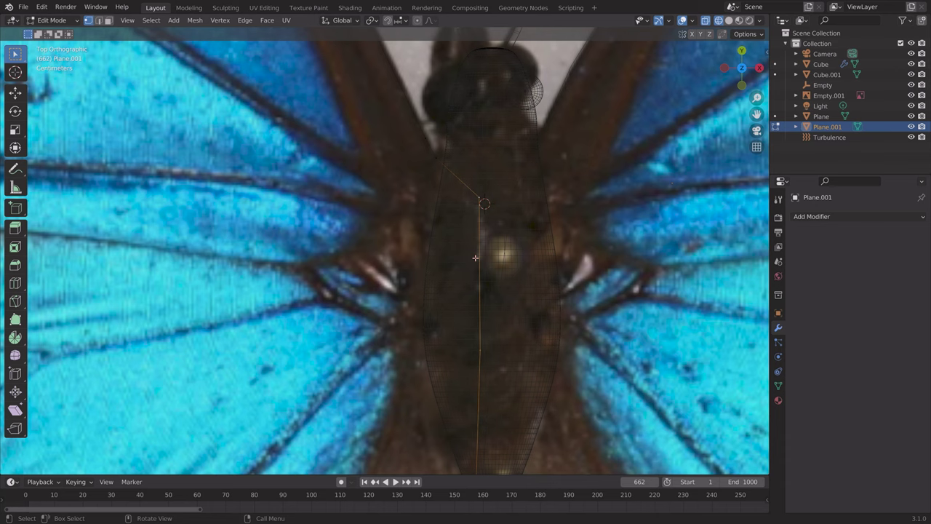
- Return to Object Mode and hide the butterfly reference image Empty.001 in the viewport
scroll(474, 258, "down", 5)
key("Tab")
middle_click_drag(475, 258, 385, 126)
left_click(430, 97)
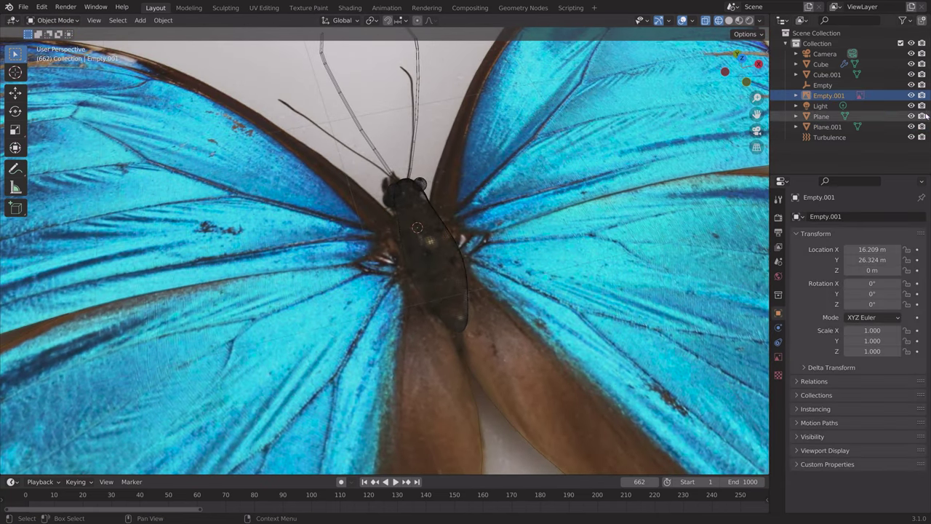
left_click(911, 95)
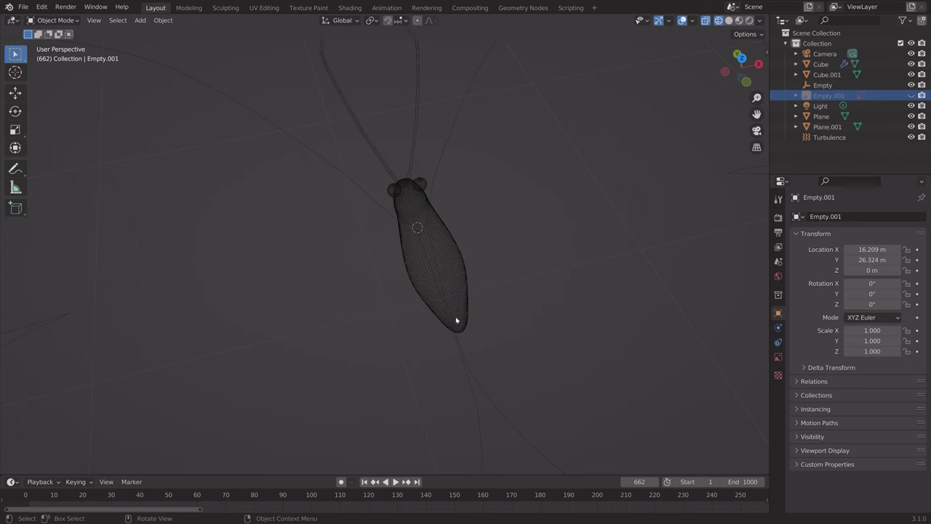
- Fill the entire left wing outline with a face in Edit Mode
left_click(383, 208)
scroll(346, 232, "down", 2)
key("Tab")
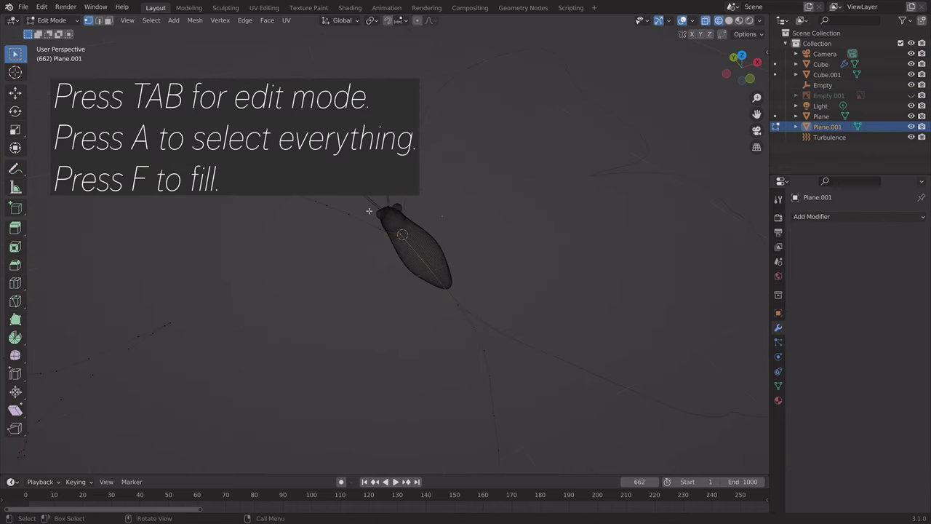
key("a")
middle_click_drag(357, 231, 304, 229)
scroll(304, 229, "down", 2)
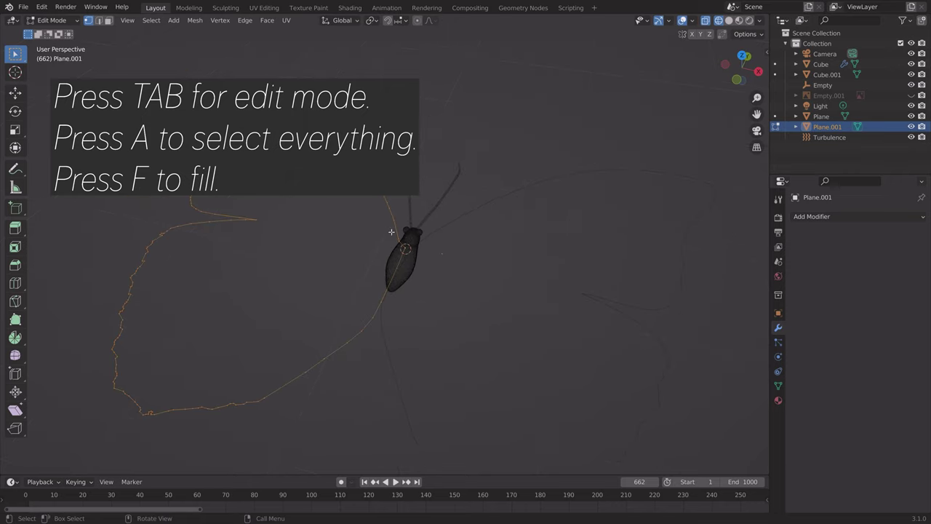
key("f")
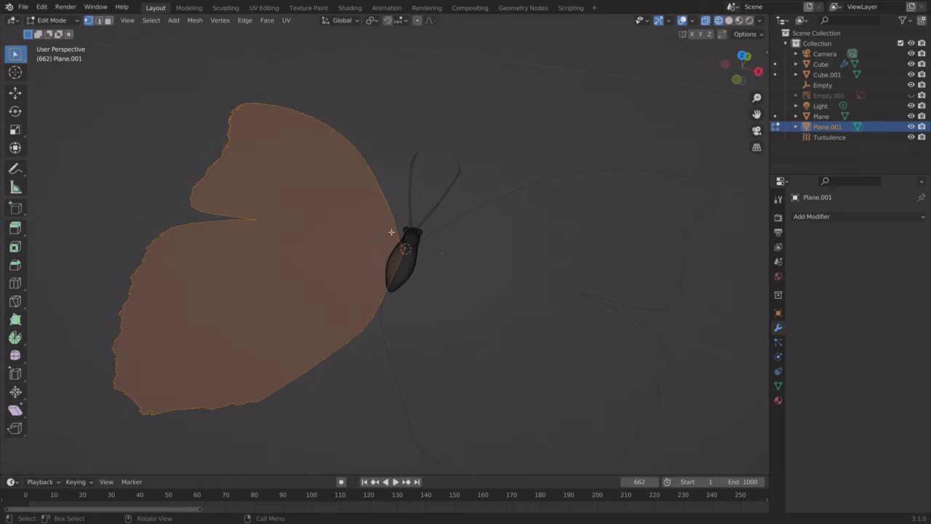
key("Tab")
- Fill the entire right wing outline with a face in Edit Mode
left_click(459, 223)
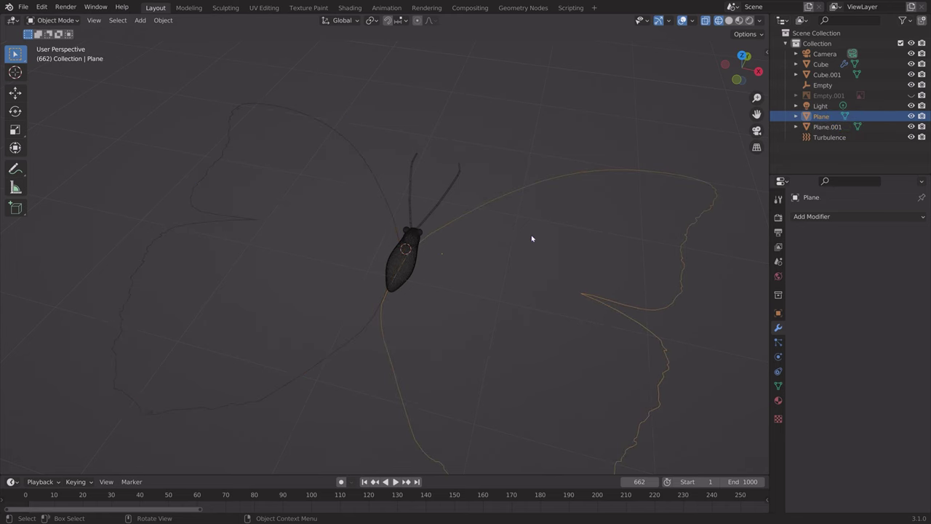
key("Tab")
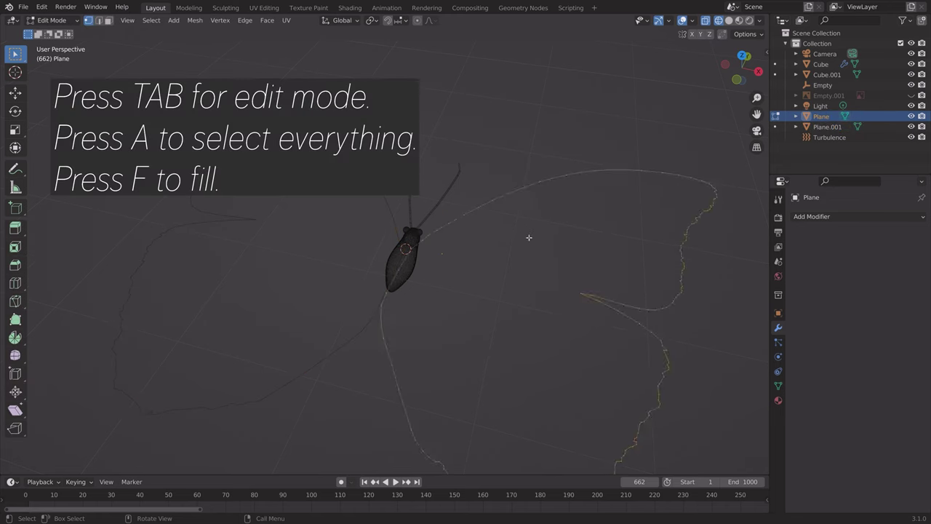
key("f")
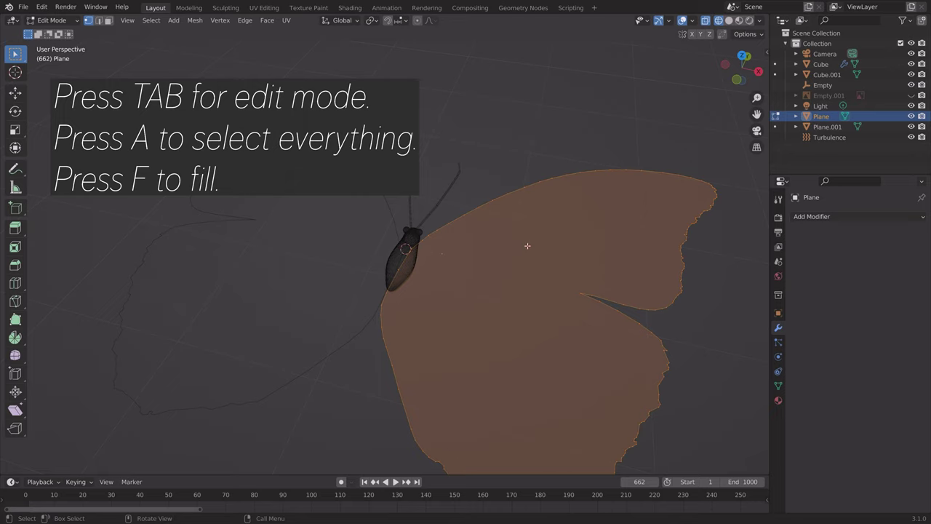
- Extrude the right wing face 0.005 m along the Z axis and return to Object Mode
middle_click_drag(527, 245, 498, 199)
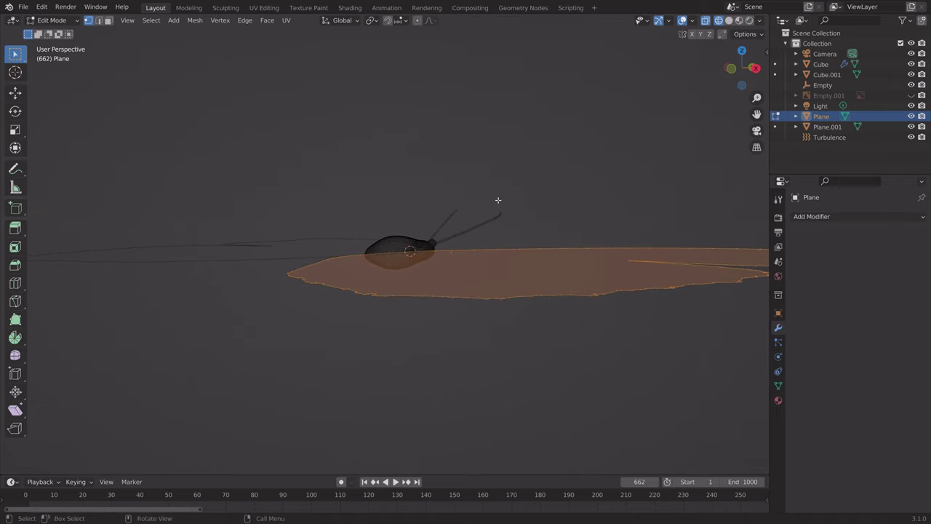
type("ez0.005")
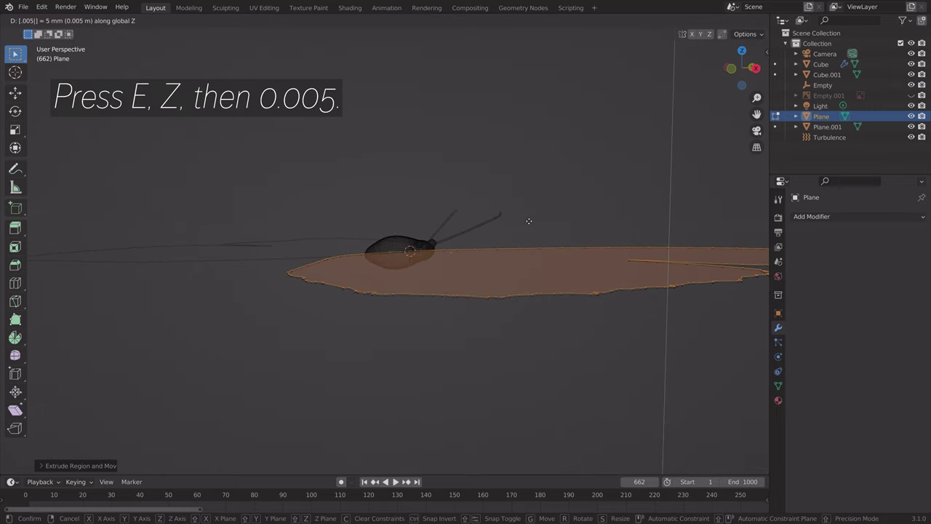
key("Return")
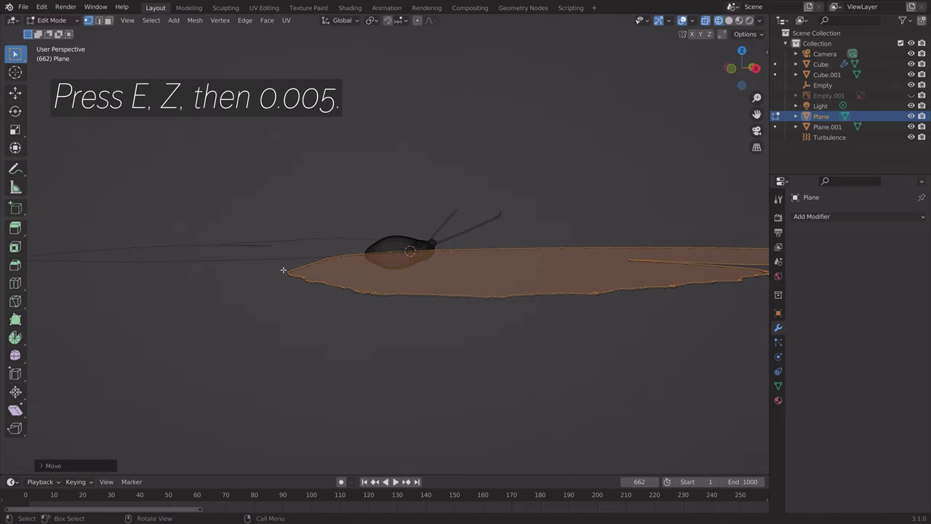
key("Tab")
- Extrude the left wing face 0.005 m along the Z axis and return to Object Mode
middle_click_drag(283, 269, 355, 284)
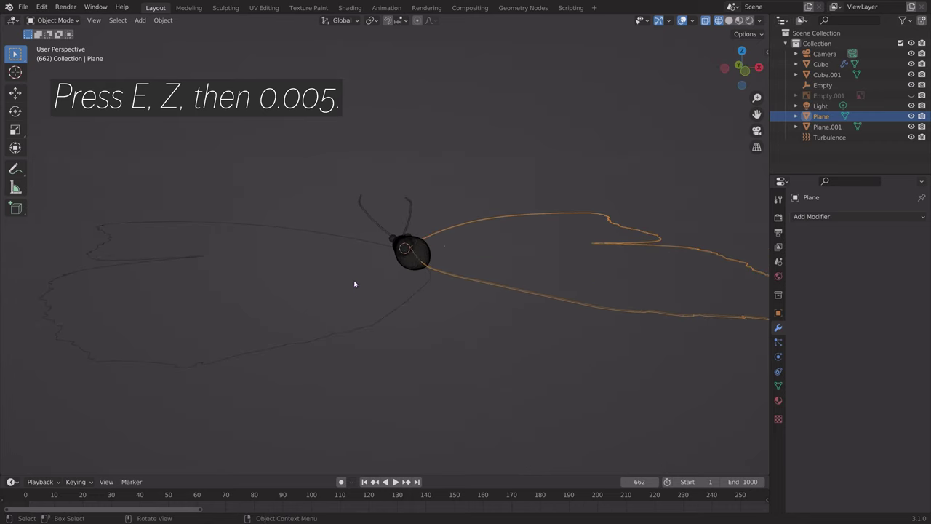
left_click(417, 293)
key("Tab")
key("e")
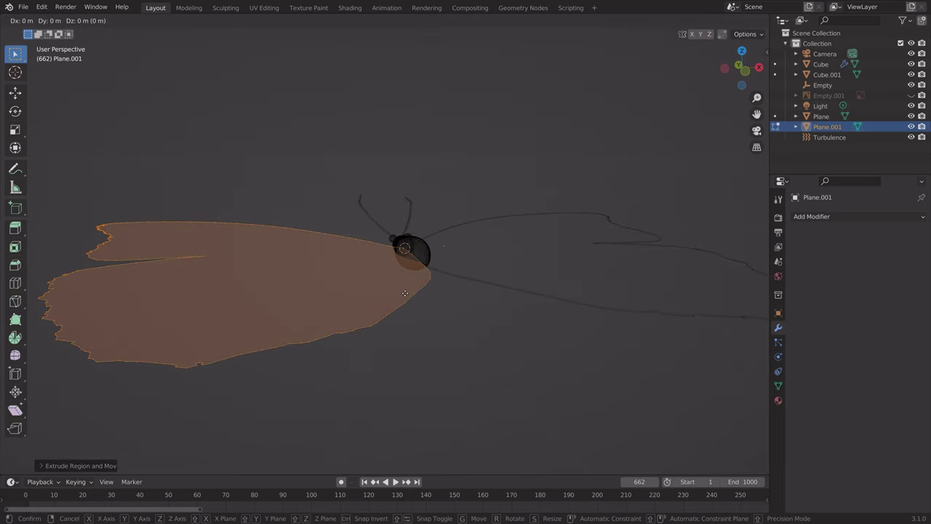
key("z")
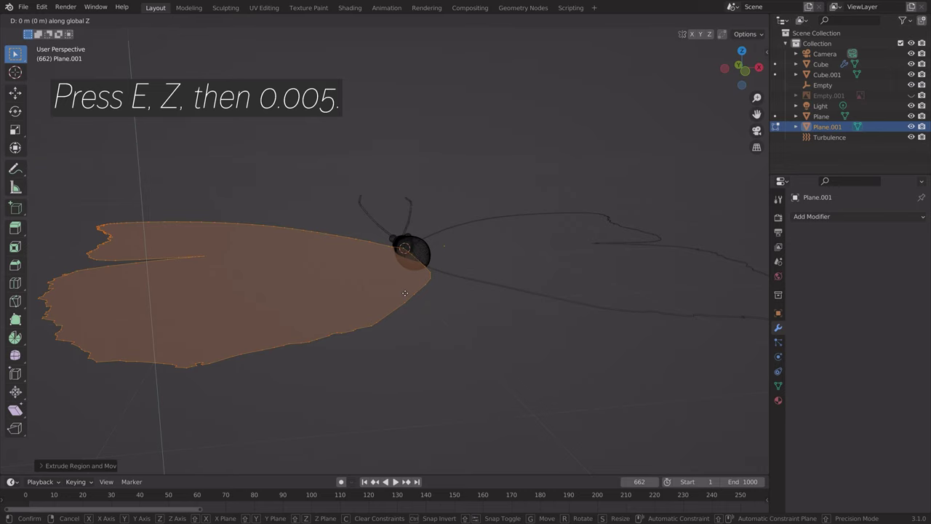
type("0.005")
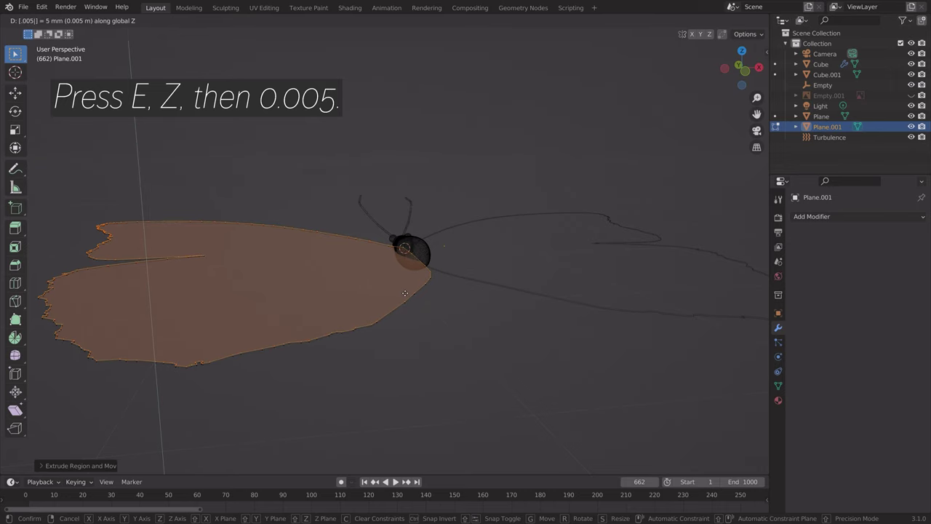
key("Return")
key("Tab")
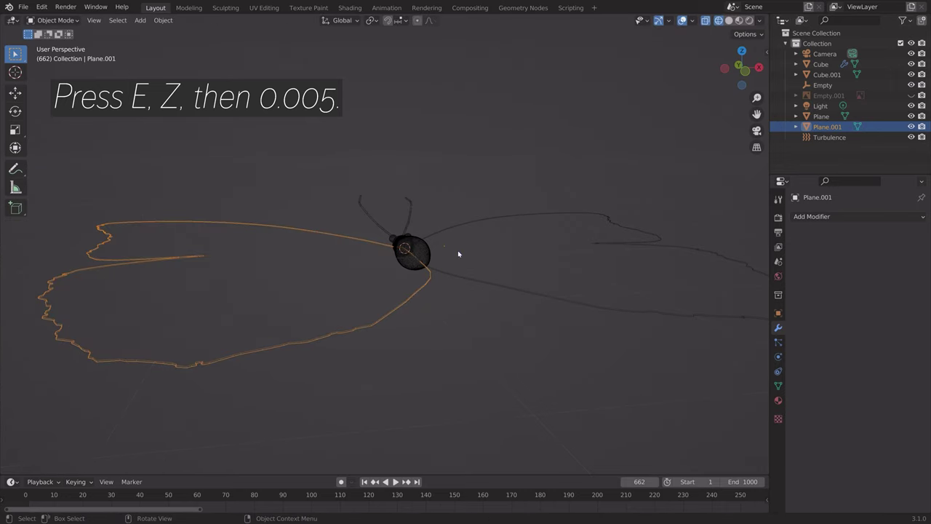
- Save the project as a new version named tut7.blend
middle_click_drag(458, 254, 492, 297)
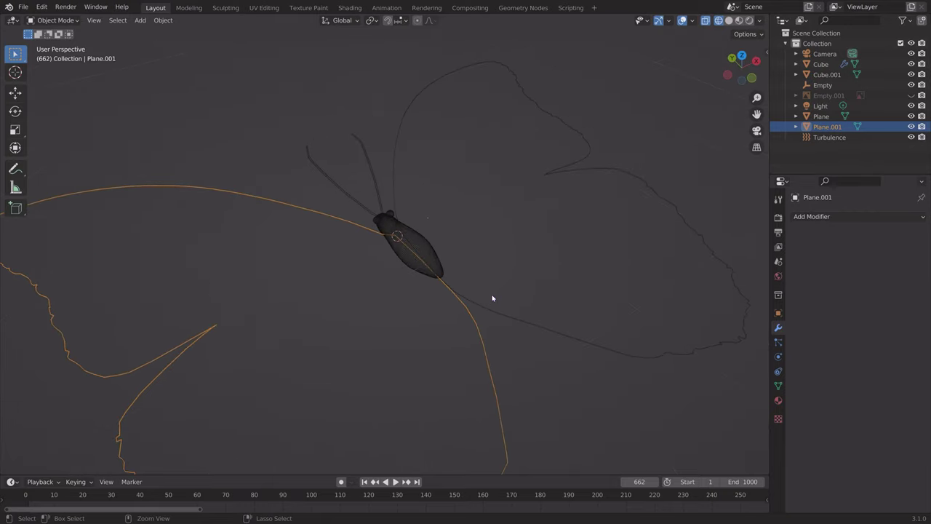
key("ctrl+shift+s")
key("Return")
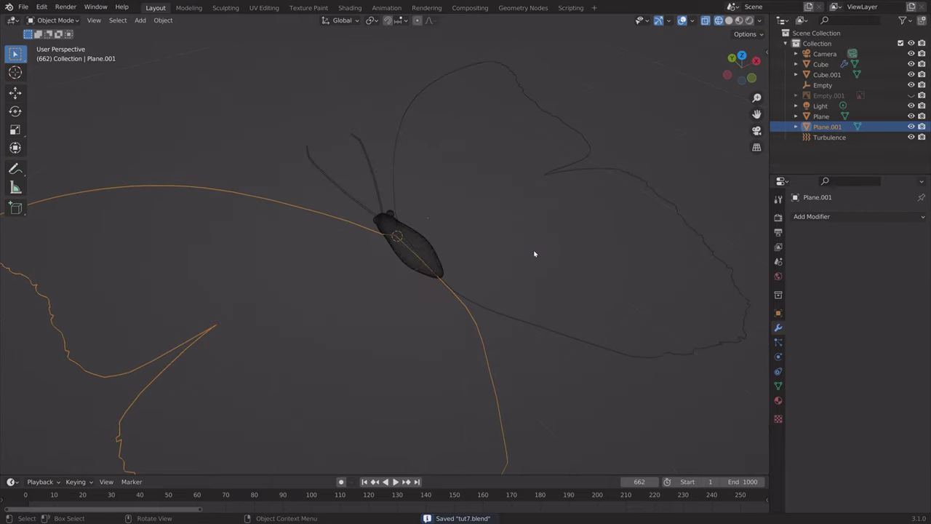
- Set the transform pivot point to the 3D Cursor
middle_click_drag(534, 254, 491, 216)
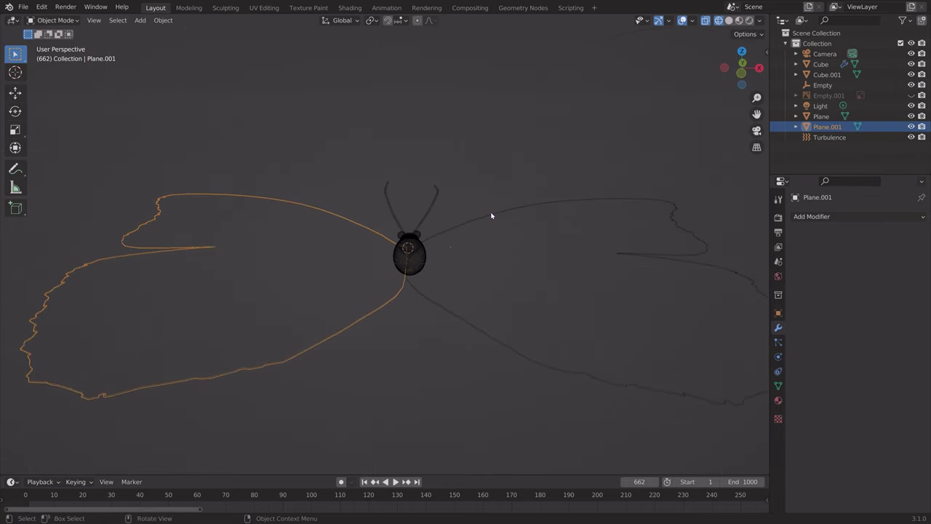
left_click(371, 20)
left_click(387, 44)
scroll(421, 237, "down", 2)
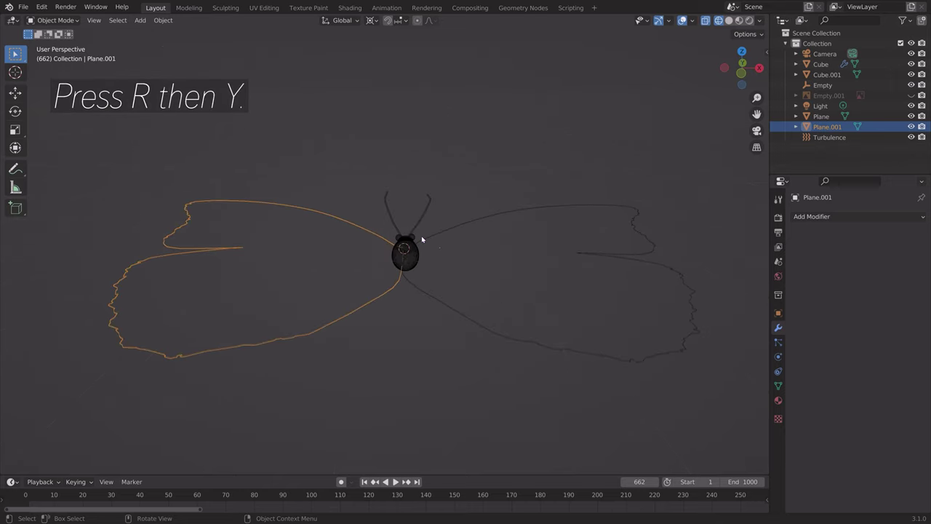
- Try rotating the left and right wings individually about the global Y axis around the 3D cursor
key("r")
key("y")
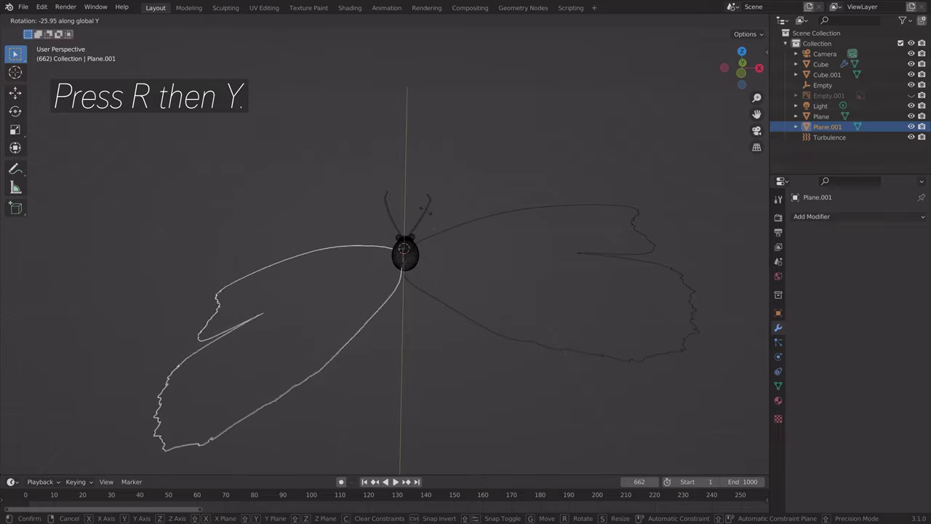
key("Escape")
left_click(563, 250)
key("r")
key("y")
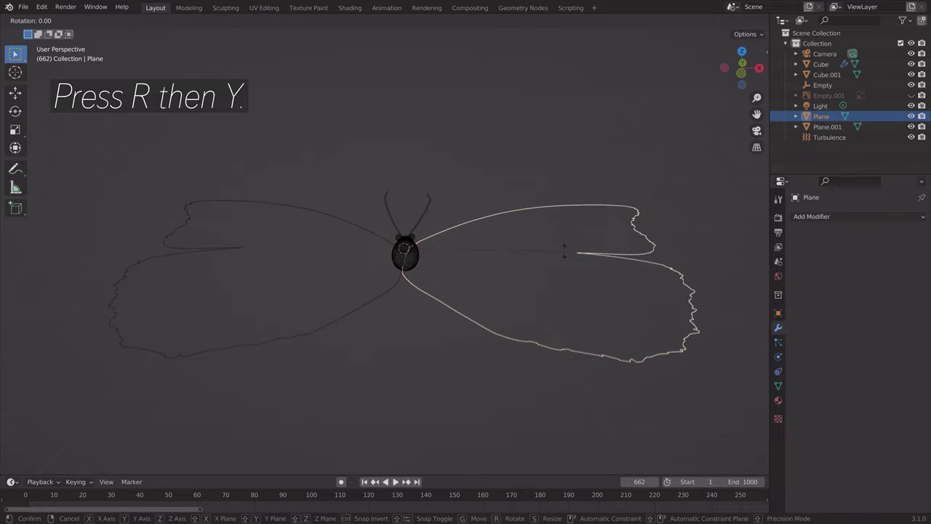
left_click(512, 168)
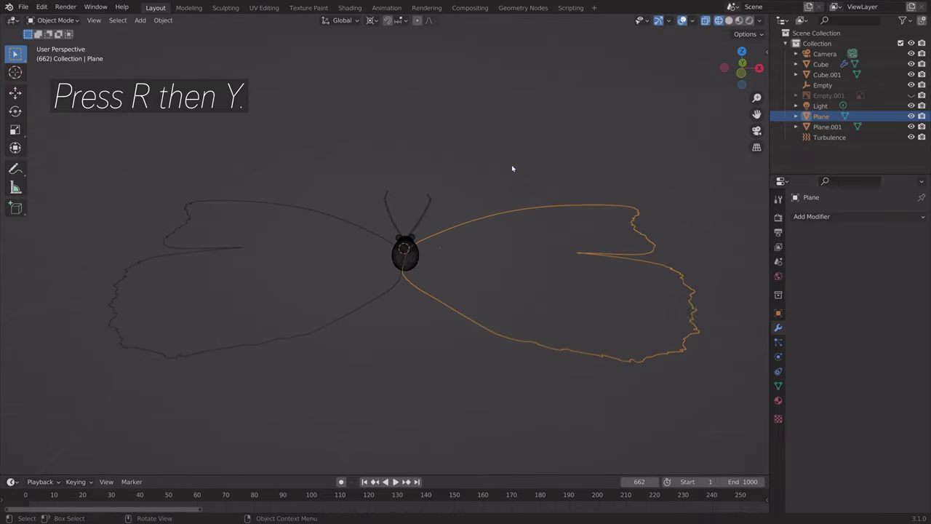
- Rotate the right wing 45° about the global Y axis
middle_click_drag(384, 244, 403, 198)
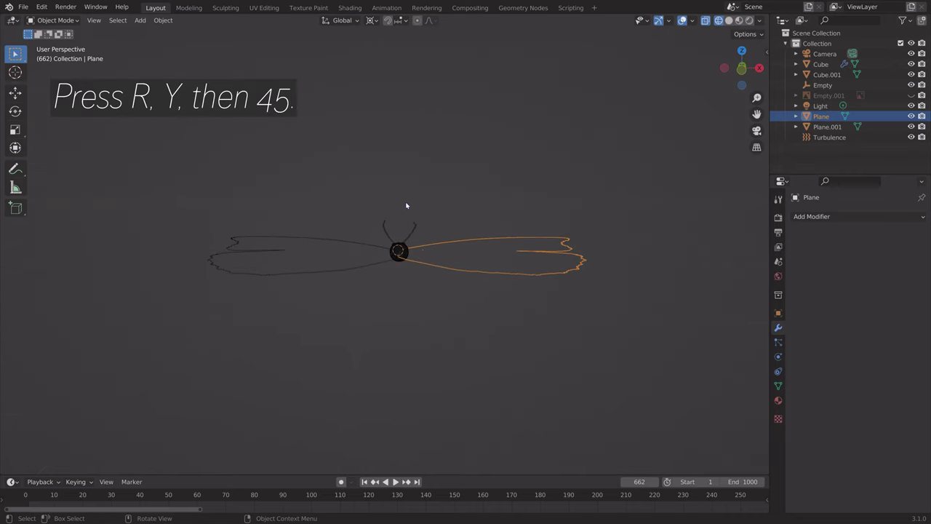
type("ry")
type("45")
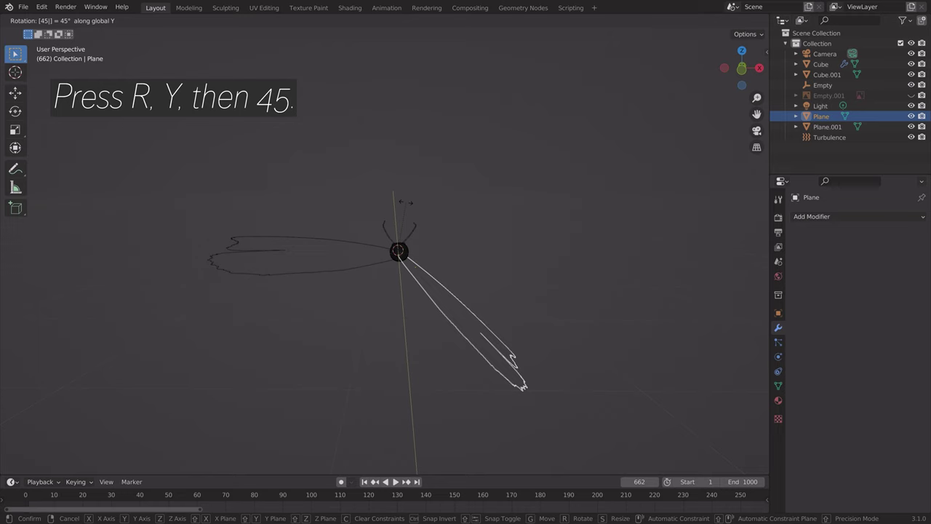
key("Return")
- Rotate the left wing -45° about the global Y axis to mirror the right wing
left_click(367, 268)
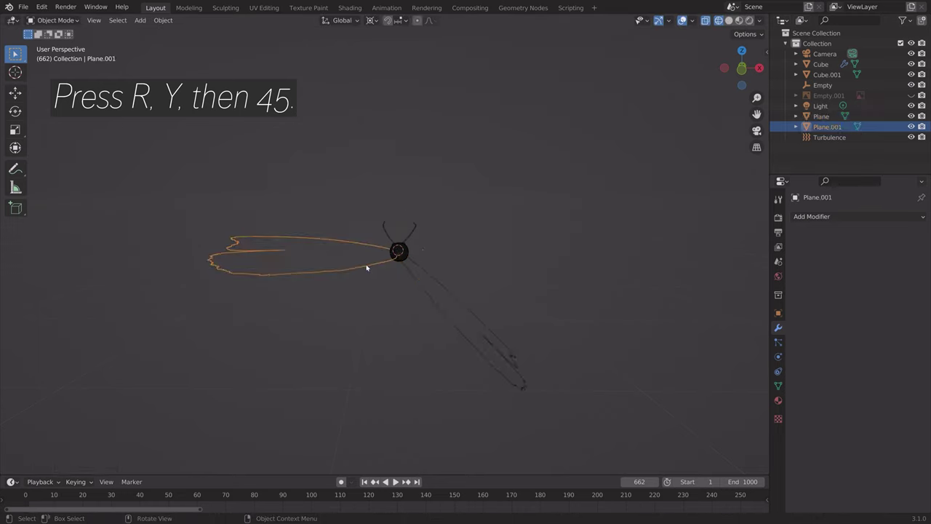
type("ry")
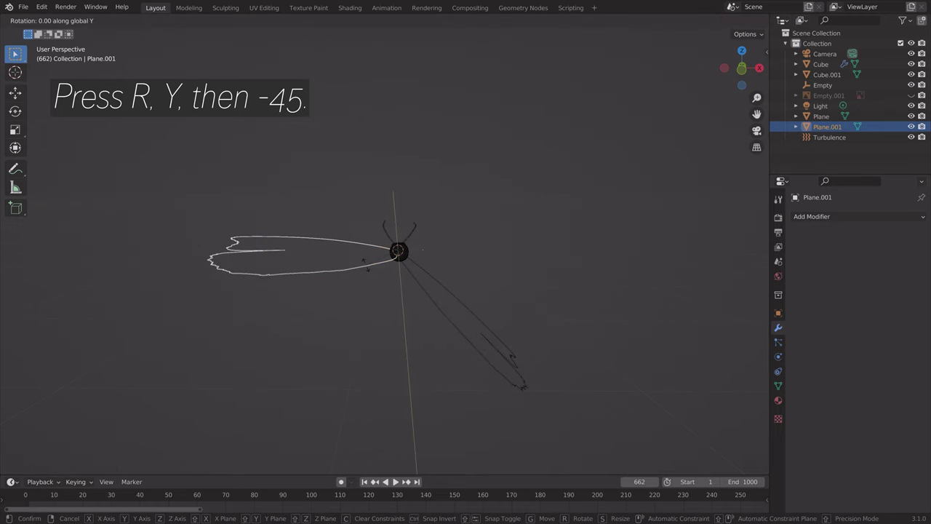
type("-45")
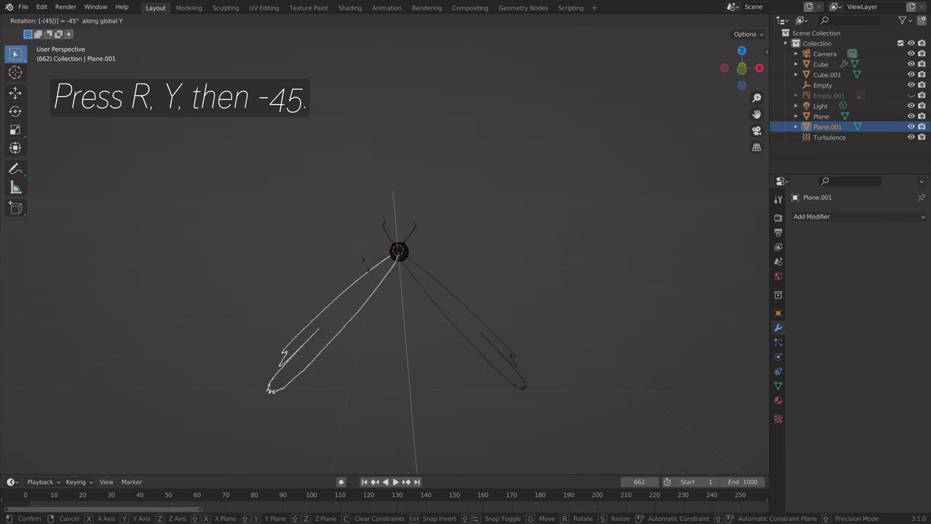
key("Return")
- Join both wings to the butterfly's body as one object, with the body as the active object
middle_click_drag(486, 308, 258, 315)
left_click(369, 276, "shift")
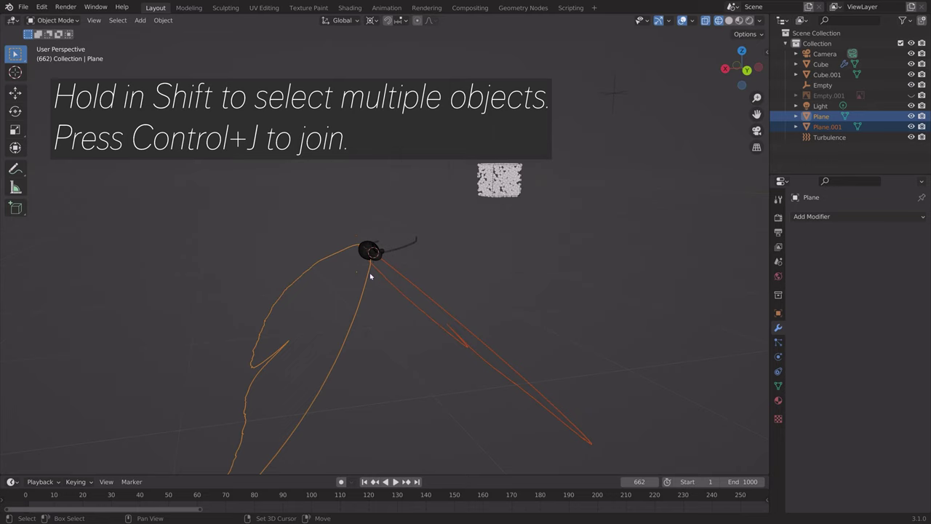
left_click(369, 250, "shift")
middle_click_drag(380, 245, 599, 267)
key("ctrl+j")
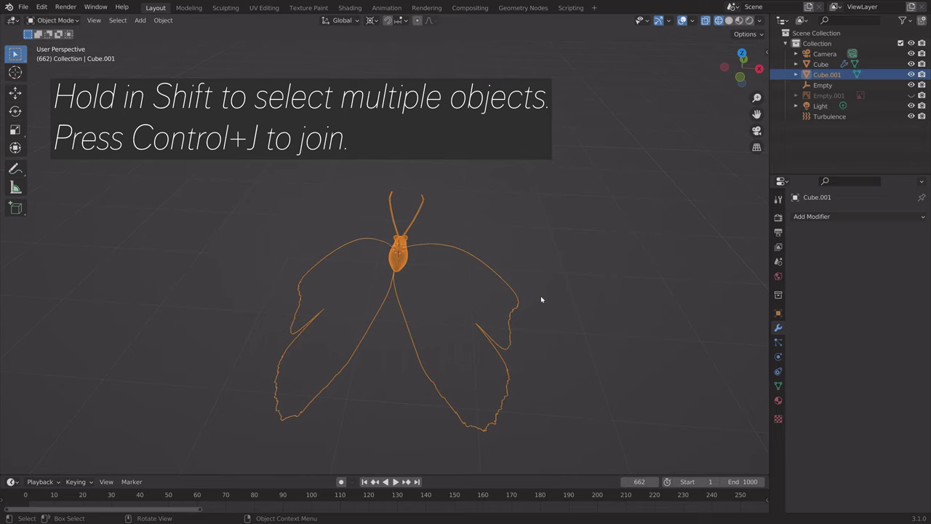
- Go to frame 1, select only the right wing's linked vertices in Edit Mode, and return to Object Mode
left_click(364, 481)
middle_click_drag(394, 451, 459, 245)
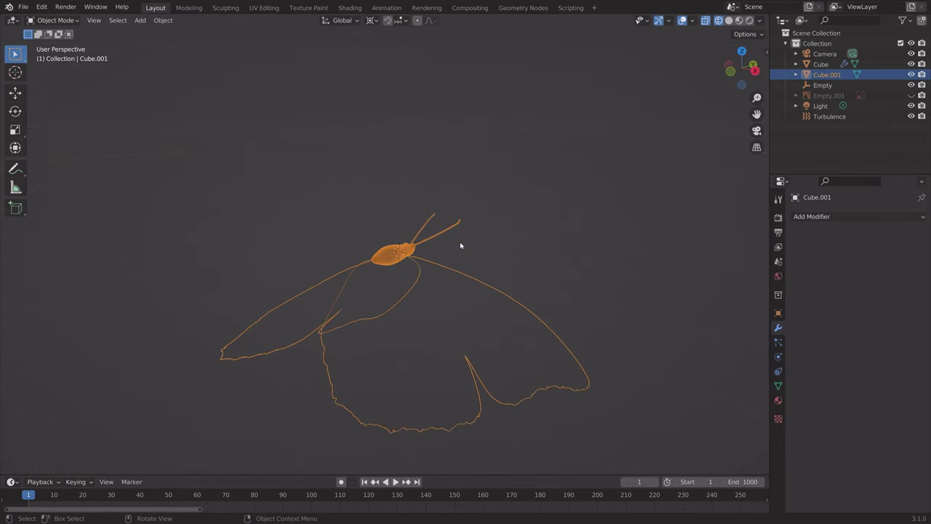
key("Tab")
middle_click_drag(465, 287, 504, 352)
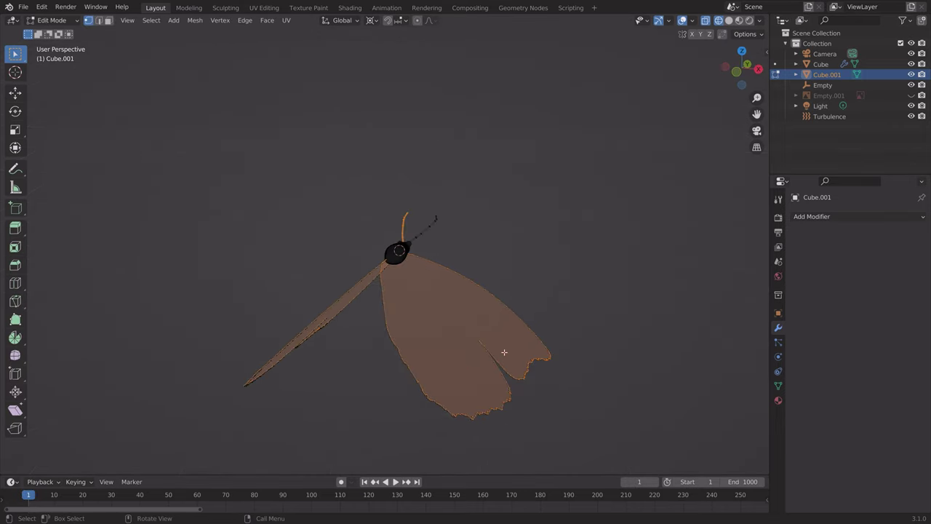
key("alt+a")
key("l")
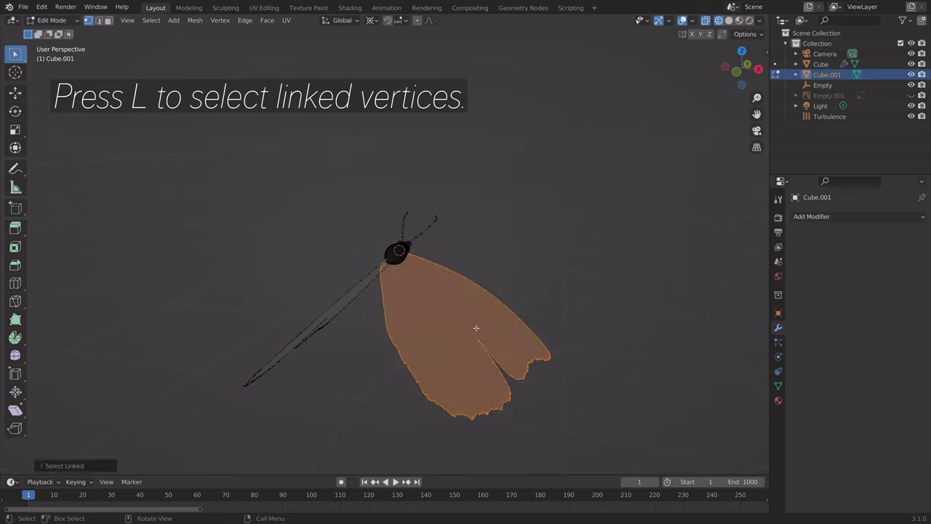
key("alt+a")
key("l")
middle_click_drag(475, 327, 515, 320)
key("alt+a")
key("l")
key("Tab")
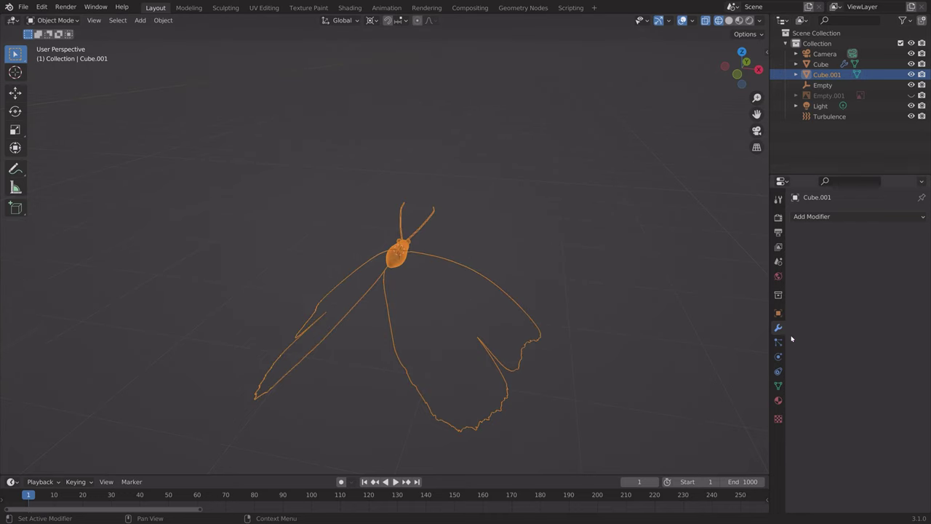
- Add a Basis shape key and a second shape key, Key 1, to the butterfly
left_click(778, 385)
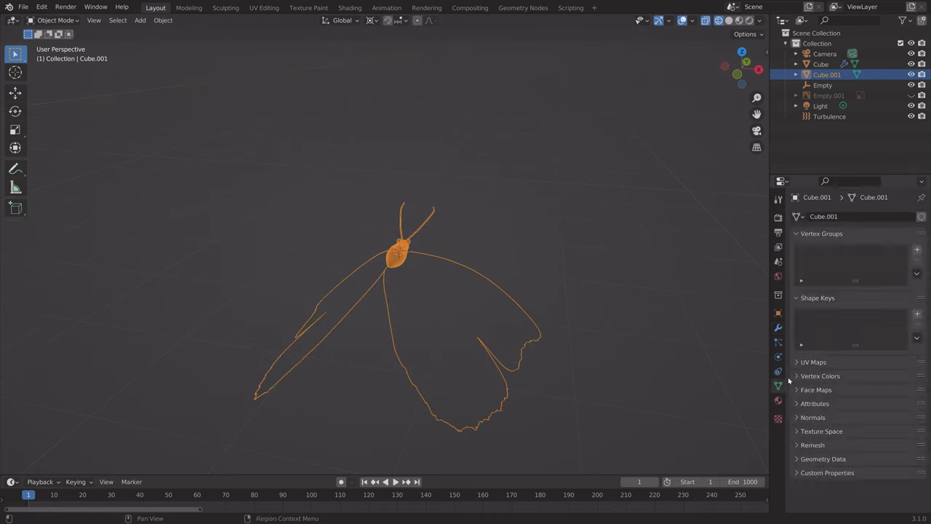
left_click(917, 317)
left_click(917, 317)
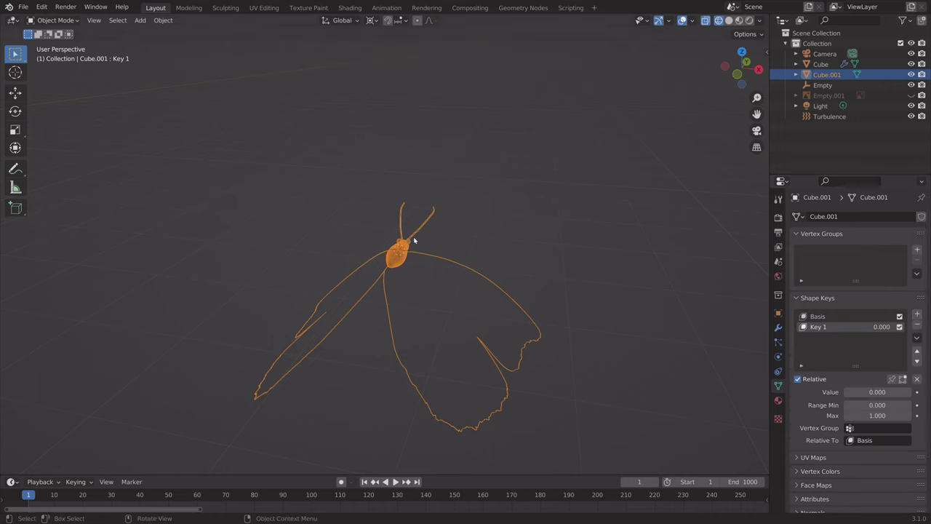
- With Key 1 active, rotate the right wing's vertices -90° about the Y axis in Edit Mode, using the front view
key("Tab")
key("r")
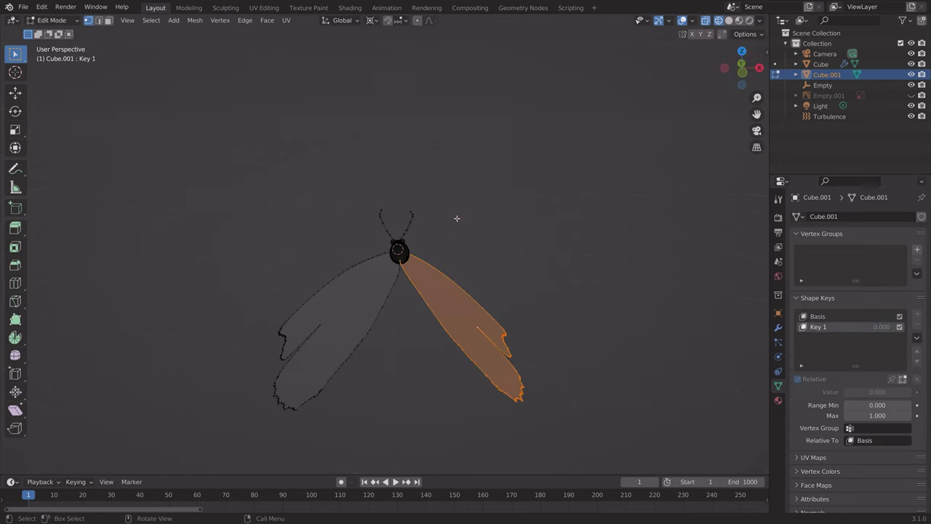
key("KP_1")
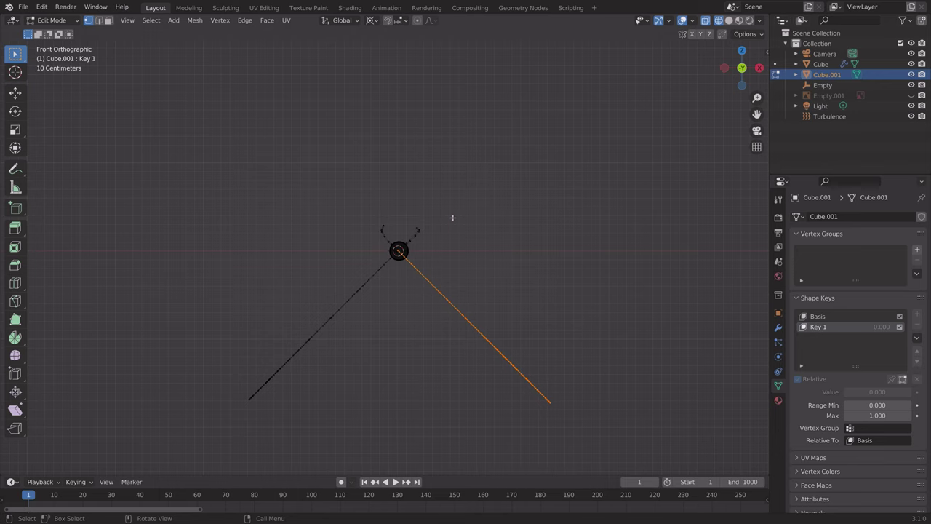
key("r")
key("y")
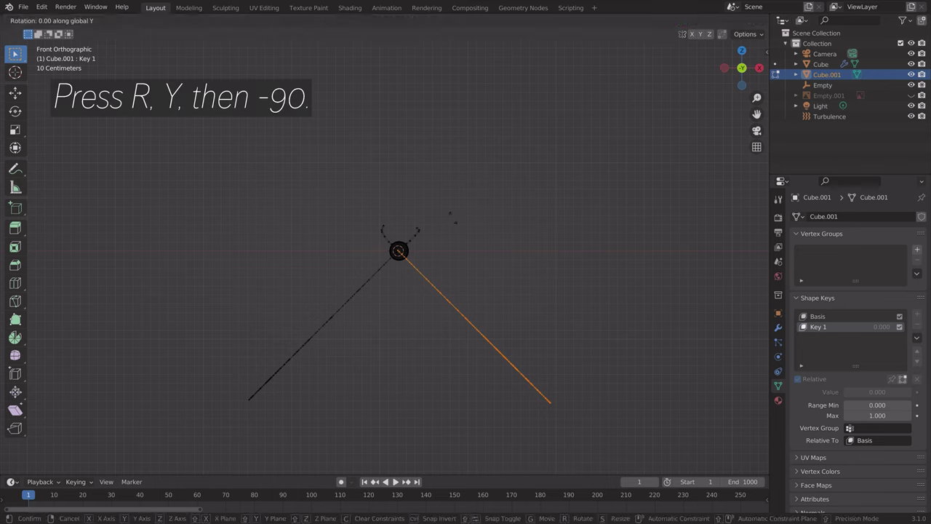
type("-90")
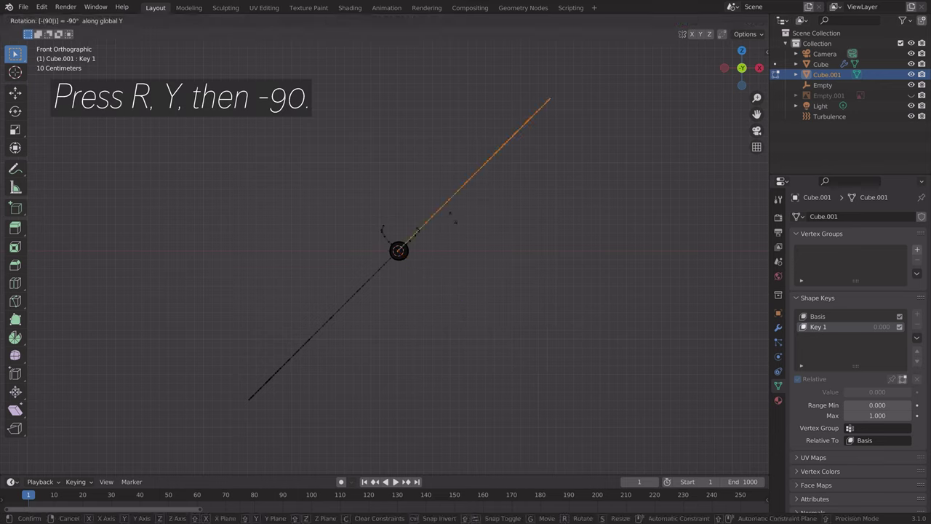
key("Return")
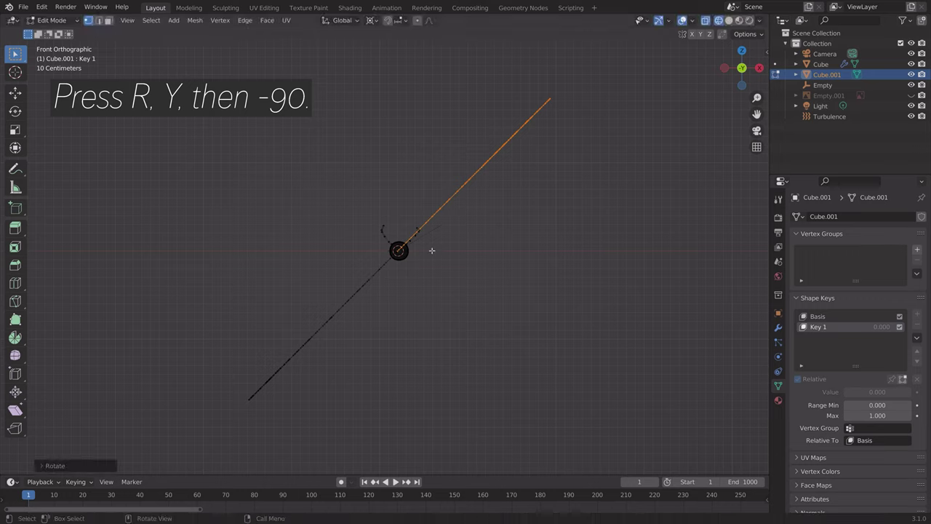
- Select the left wing's linked vertices, rotate them 90° about the Y axis, and return to Object Mode
left_click(369, 277)
key("l")
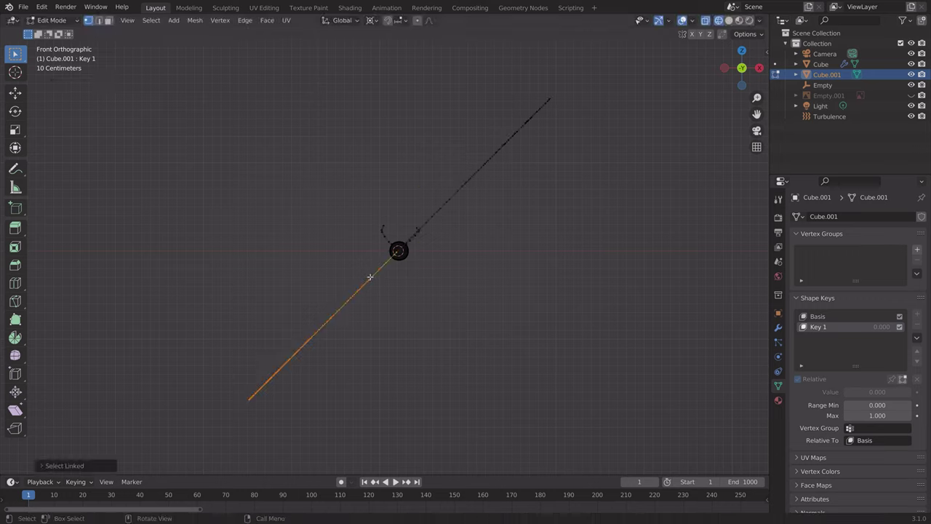
type("ry90")
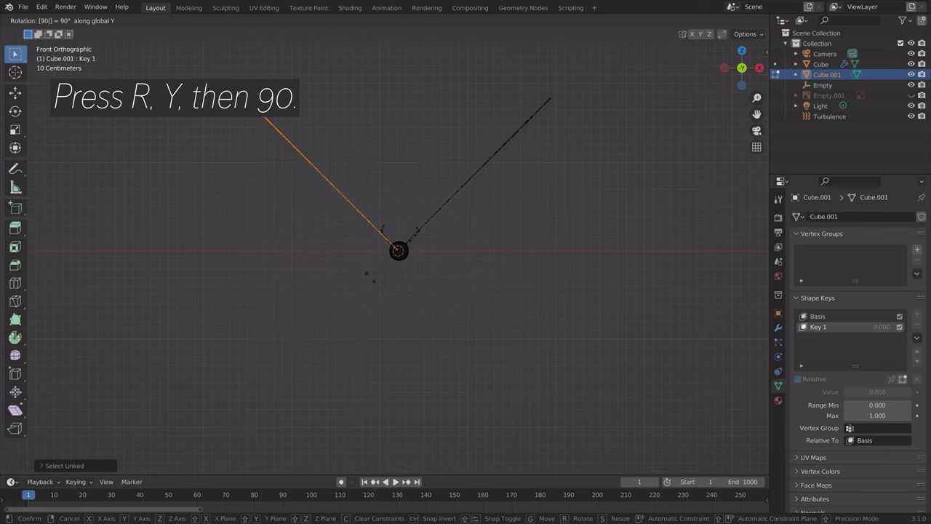
key("Return")
key("Tab")
- Preview the wing flap by varying the Key 1 value, and leave it at 0
middle_click_drag(415, 245, 611, 267)
left_click_drag(877, 392, 845, 392)
middle_click_drag(661, 335, 409, 298)
- Save the project as a new version, incrementing the number in the file name tut7.blend
key("ctrl+shift+s")
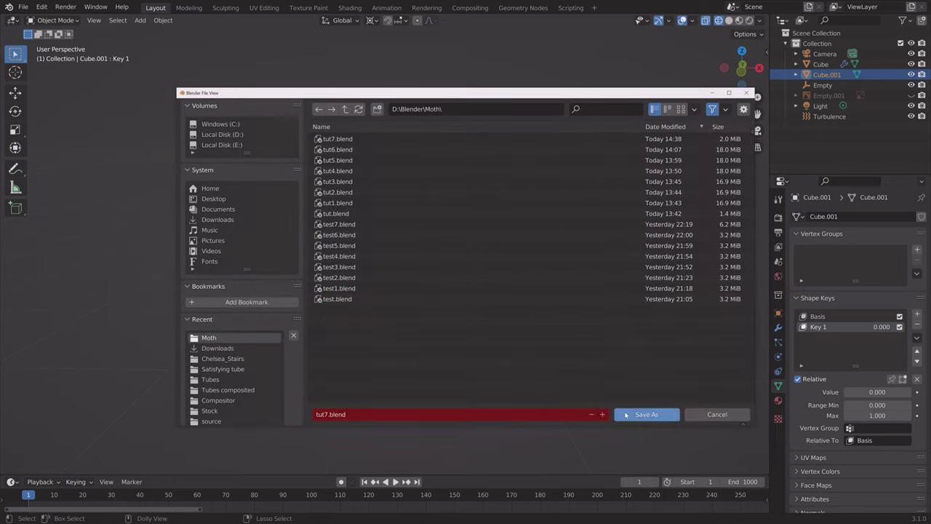
left_click(603, 413)
left_click(645, 414)
- Insert a keyframe on the Key 1 shape key's value of 0 at frame 1
mouse_move(474, 276)
middle_mouse_down()
mouse_move(448, 257)
mouse_move(459, 265)
middle_mouse_up()
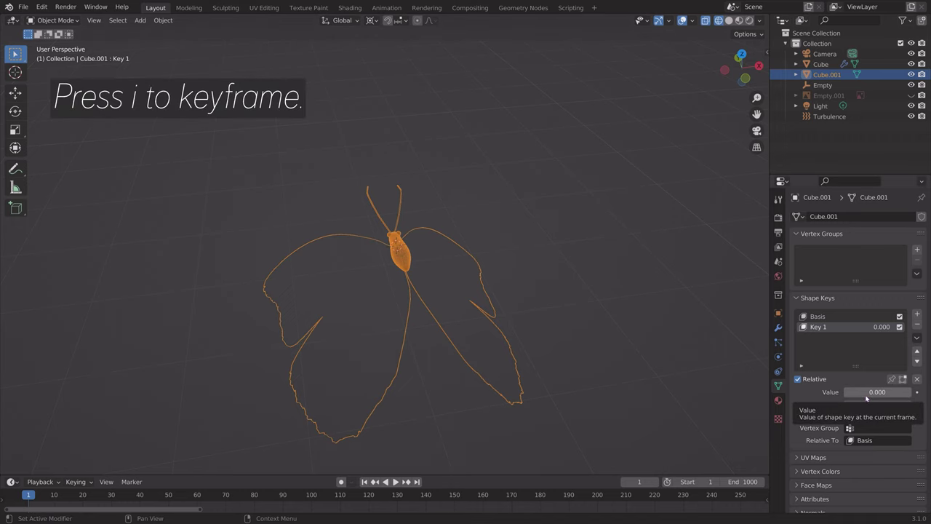
key("i")
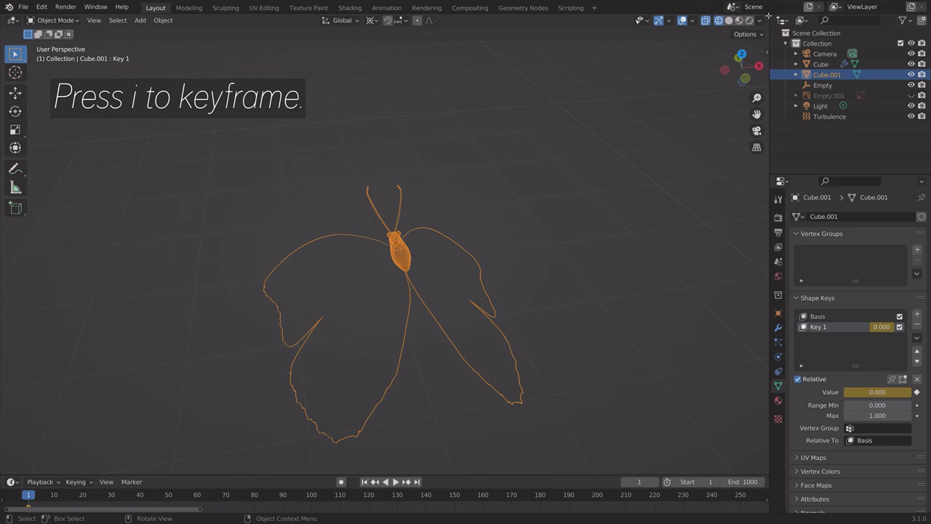
- Split the 3D viewport vertically into two areas and change the right one to the Graph Editor
left_click_drag(768, 16, 406, 24)
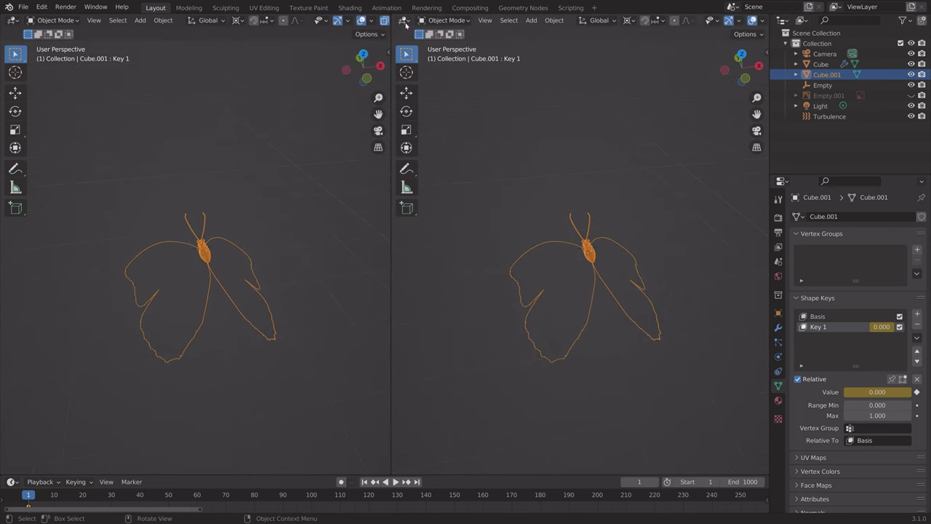
left_click(403, 22)
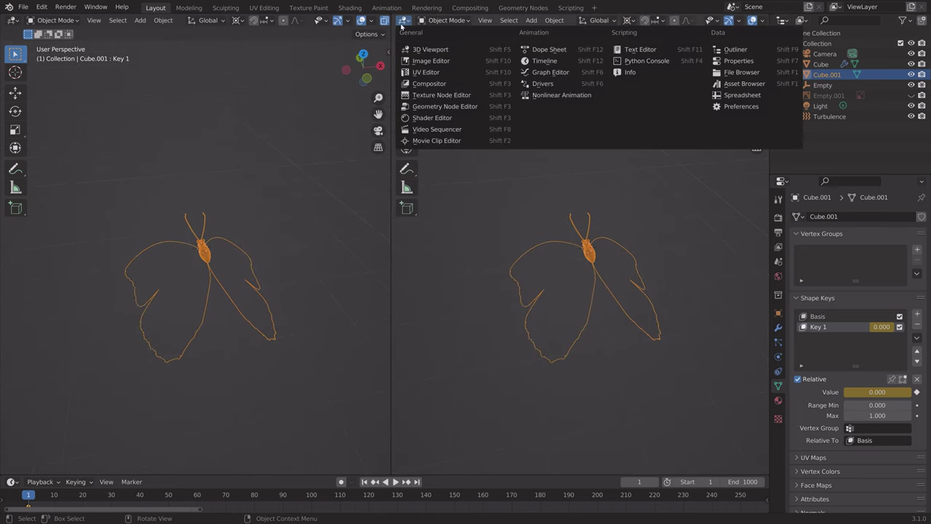
left_click(550, 72)
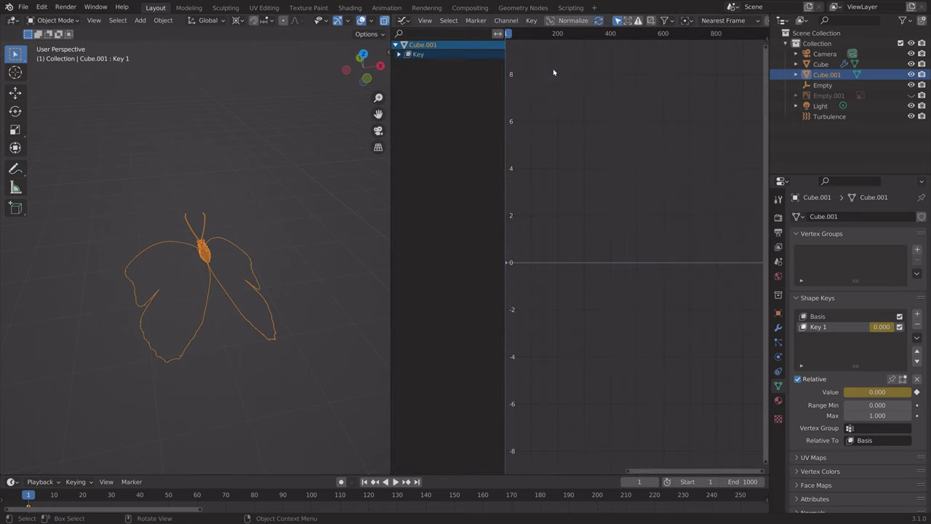
- Add a Noise modifier to the F-curve of the butterfly's Key 1 shape key value in the Graph Editor
left_click(400, 54)
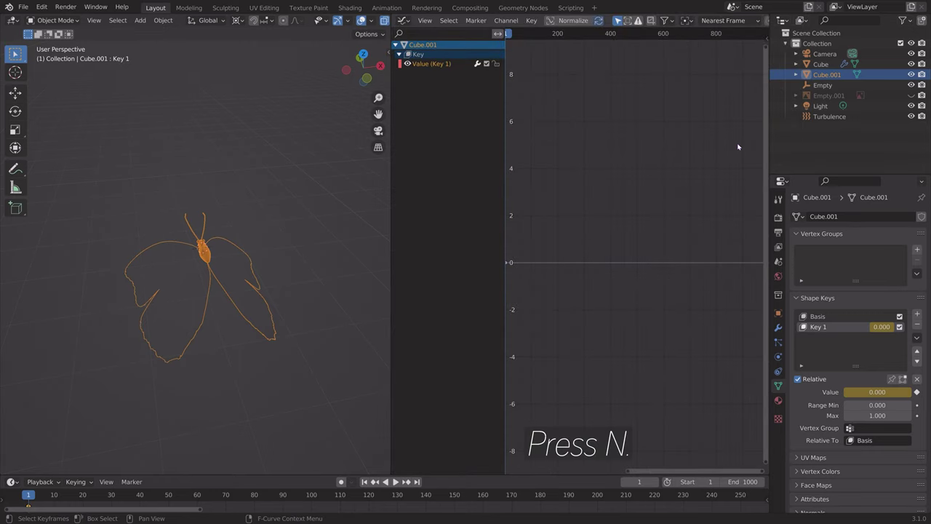
key("n")
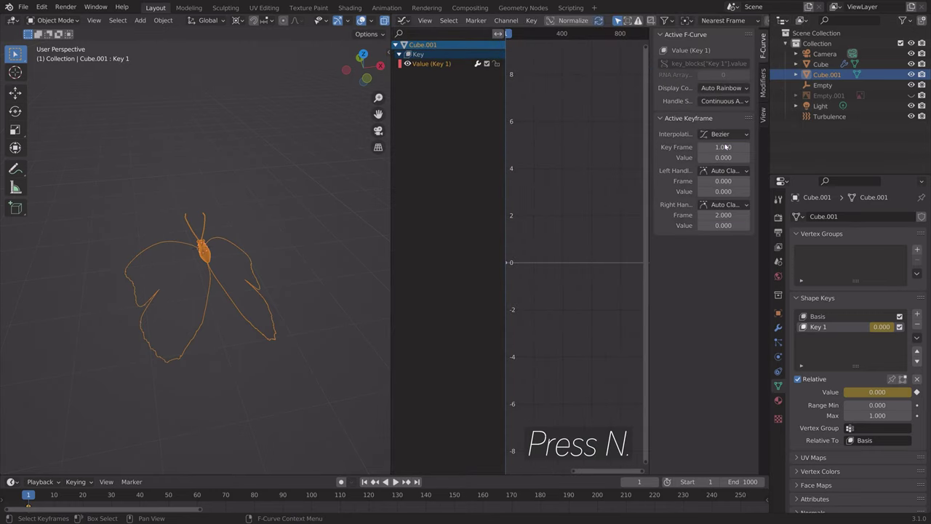
left_click(762, 87)
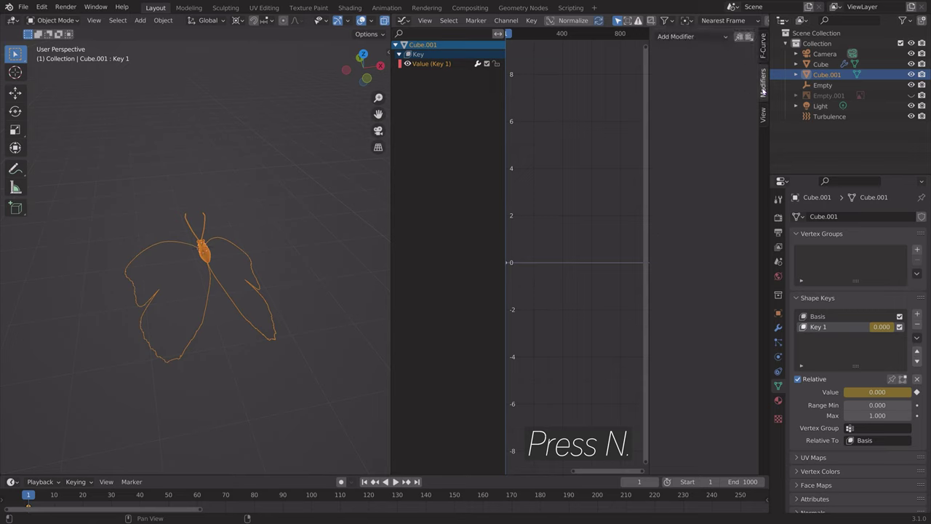
left_click(682, 38)
left_click(686, 96)
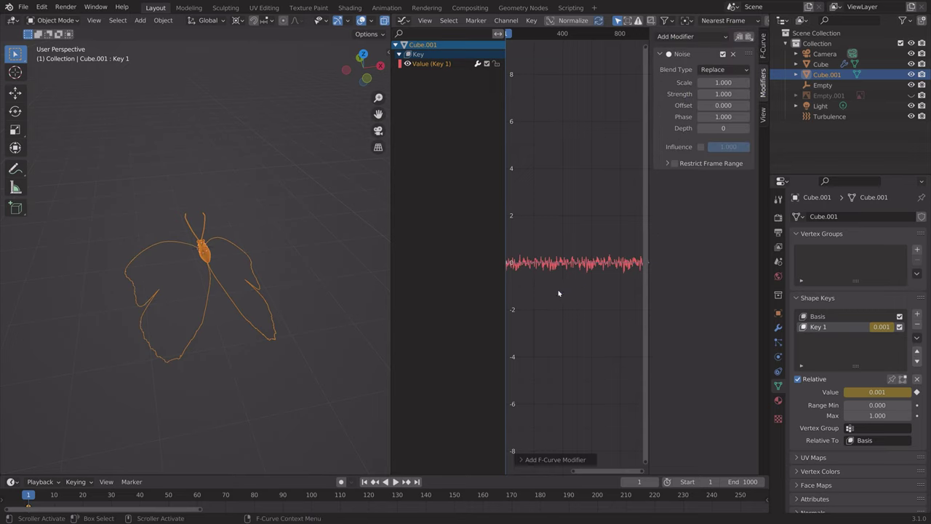
- Set the Noise modifier's scale to 8.4 and its strength to 1.6
scroll(558, 293, "up", 3)
left_click_drag(727, 82, 851, 82)
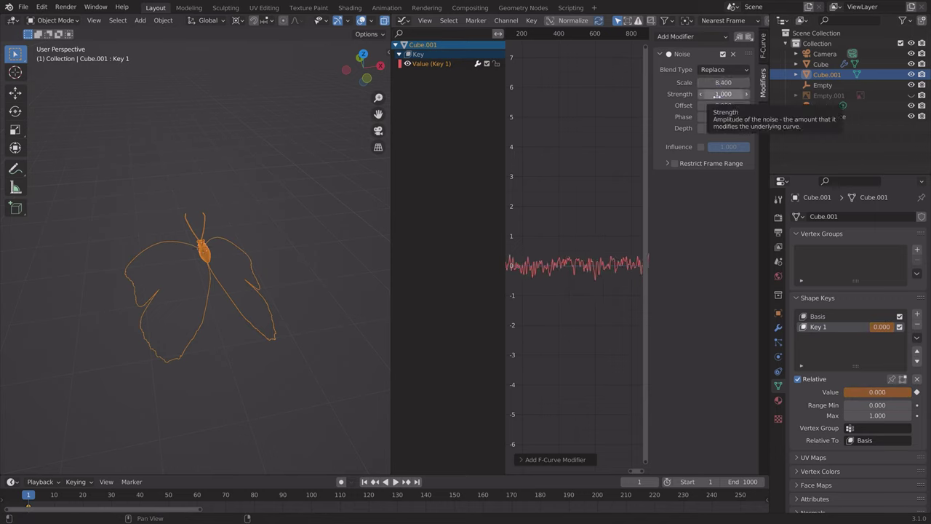
left_click_drag(719, 95, 730, 95)
- Move the Key 1 curve up along Y by about 0.5 so the noise lies mostly above zero
key("g")
key("y")
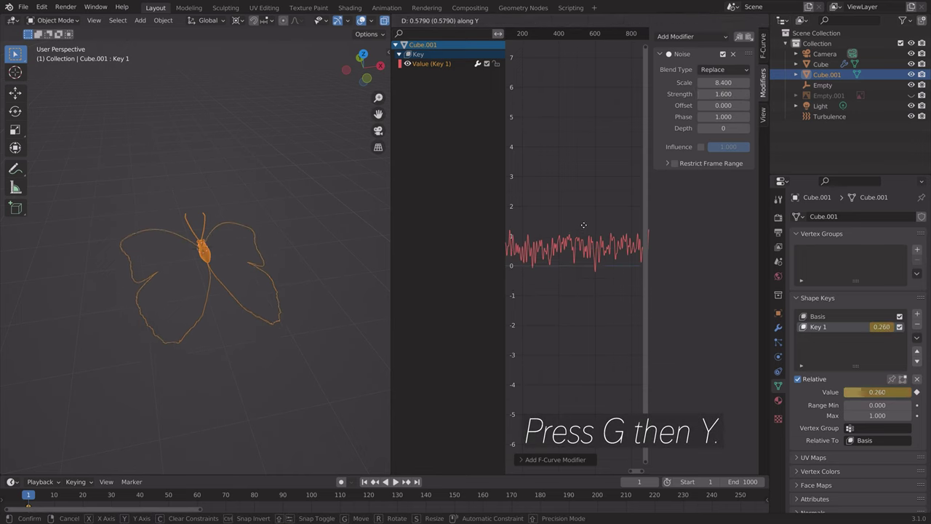
left_click(586, 231)
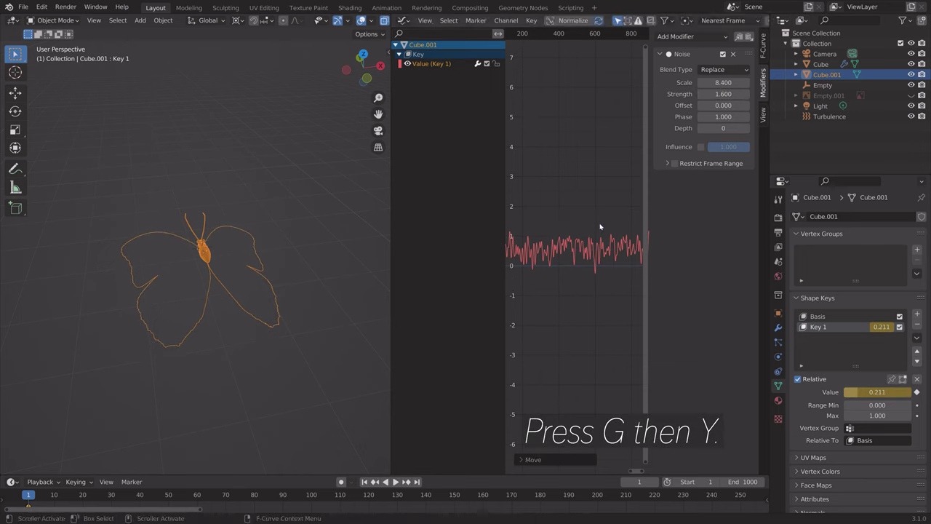
key("s")
key("y")
right_click(518, 235)
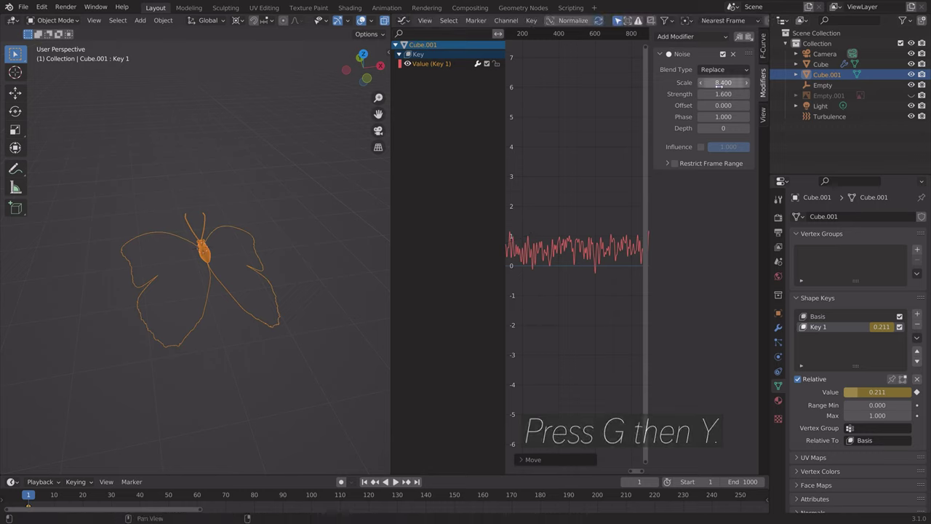
- Set the Noise modifier's strength to 2 and its scale to 6.7, playing the animation to check the wing flapping
mouse_move(723, 83)
left_mouse_down()
mouse_move(714, 82)
mouse_move(739, 83)
mouse_move(701, 93)
mouse_move(724, 94)
left_mouse_up()
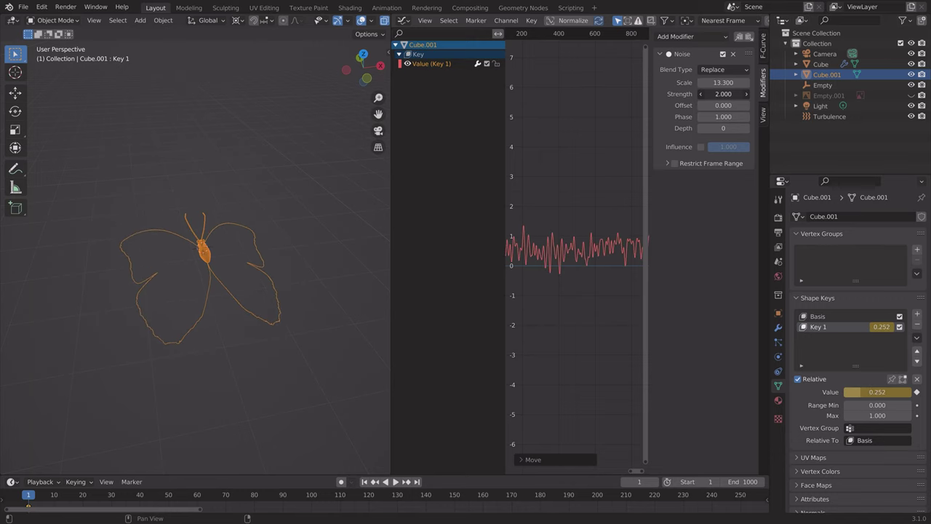
key("space")
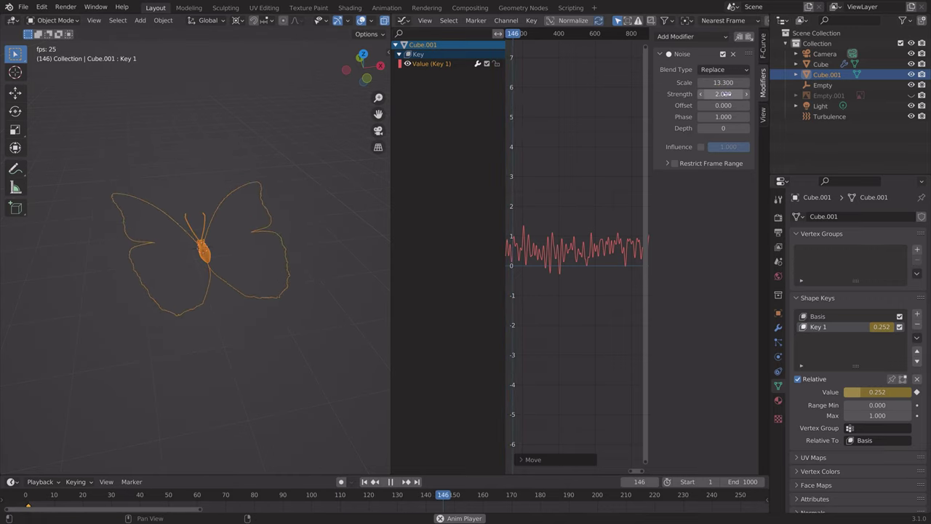
left_click_drag(718, 82, 697, 82)
middle_click_drag(197, 268, 379, 214)
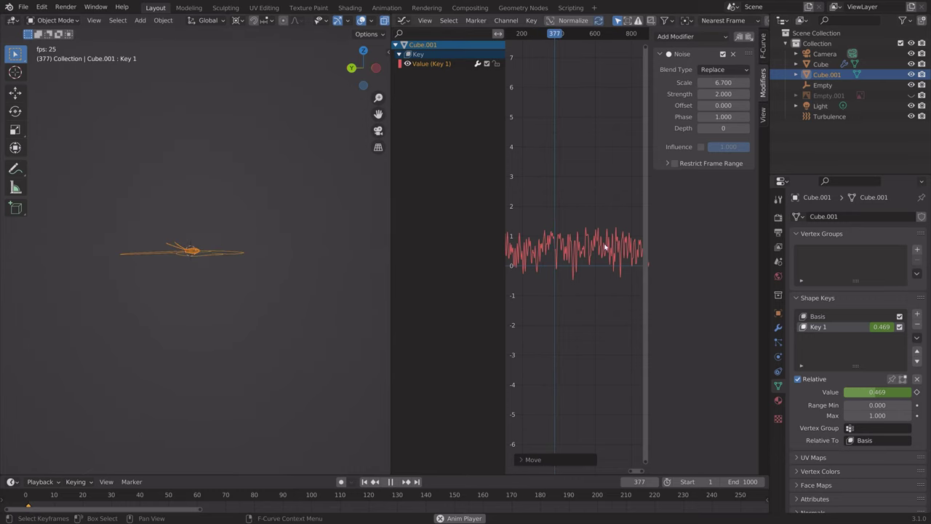
key("space")
- Save the project as the incremented file tut9.blend in the Moth folder
key("ctrl+shift+s")
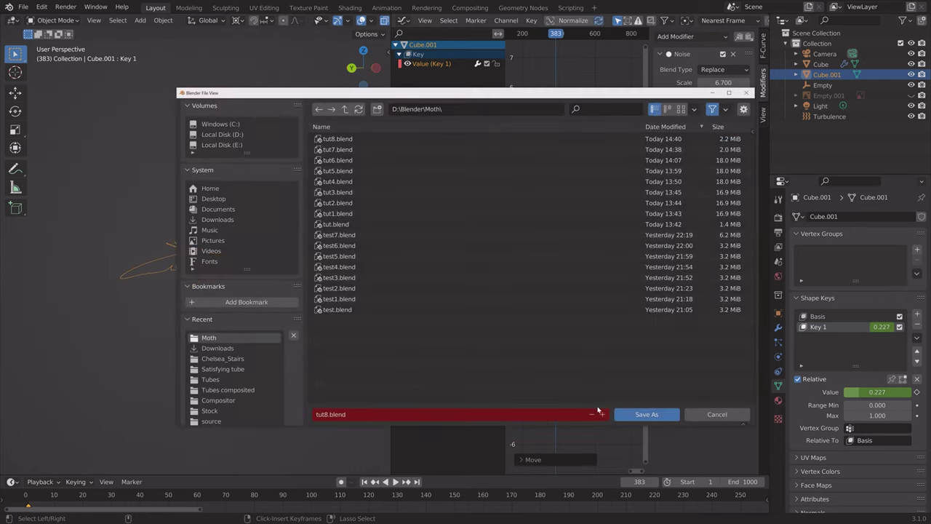
left_click(618, 416)
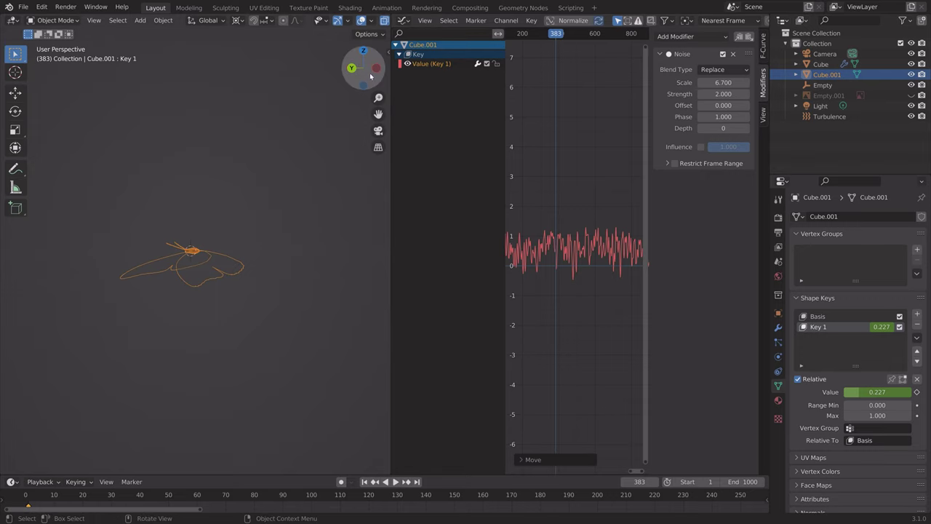
- Widen the 3D viewport and select the particle emitter cube
left_click_drag(391, 88, 650, 89)
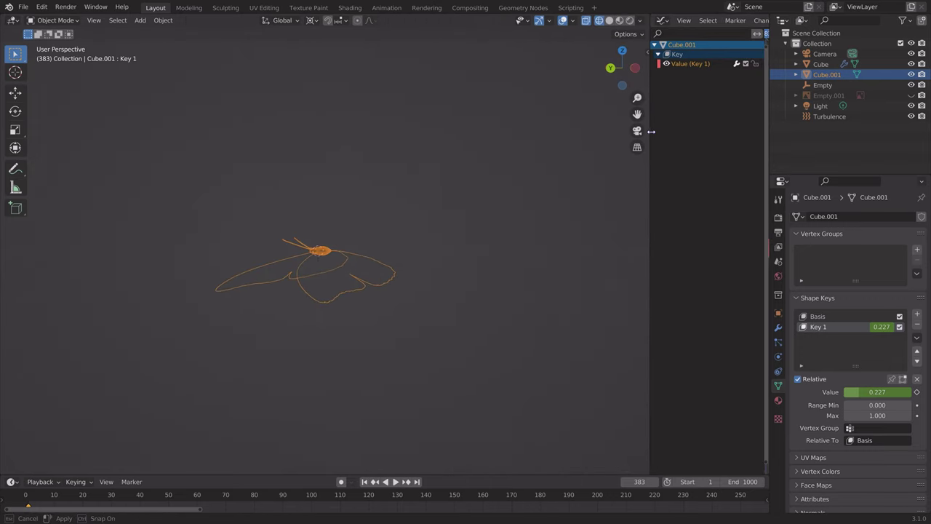
middle_click_drag(363, 273, 410, 240)
left_click(417, 238)
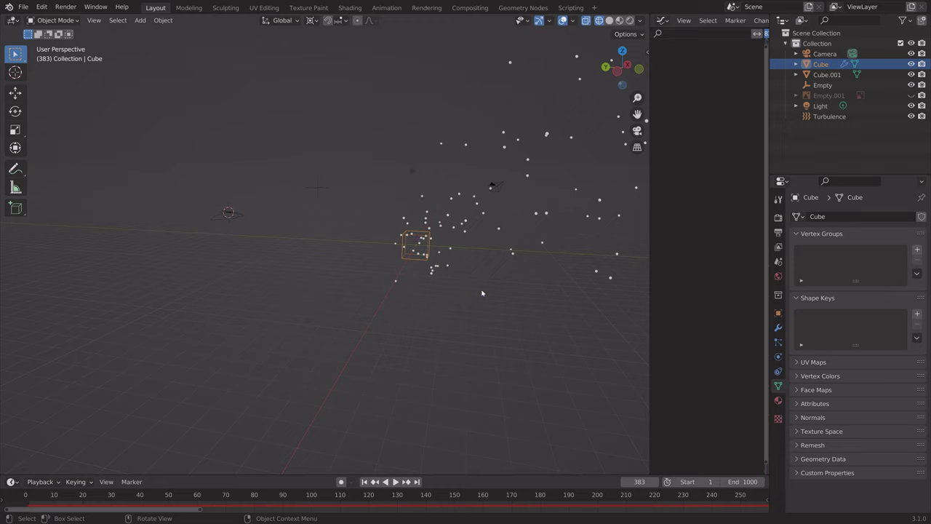
- Render the cube's particle system as Object, using the butterfly Cube.001 as the instance object
left_click(778, 358)
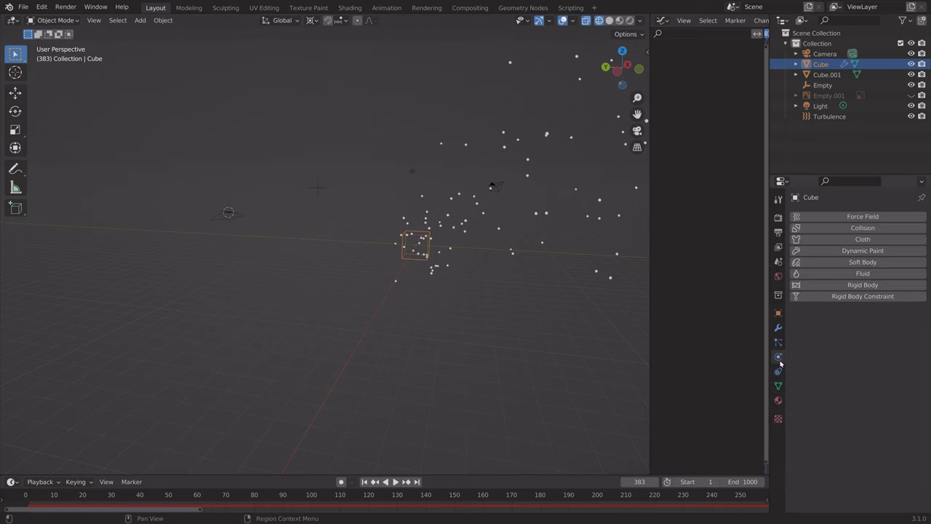
left_click(778, 342)
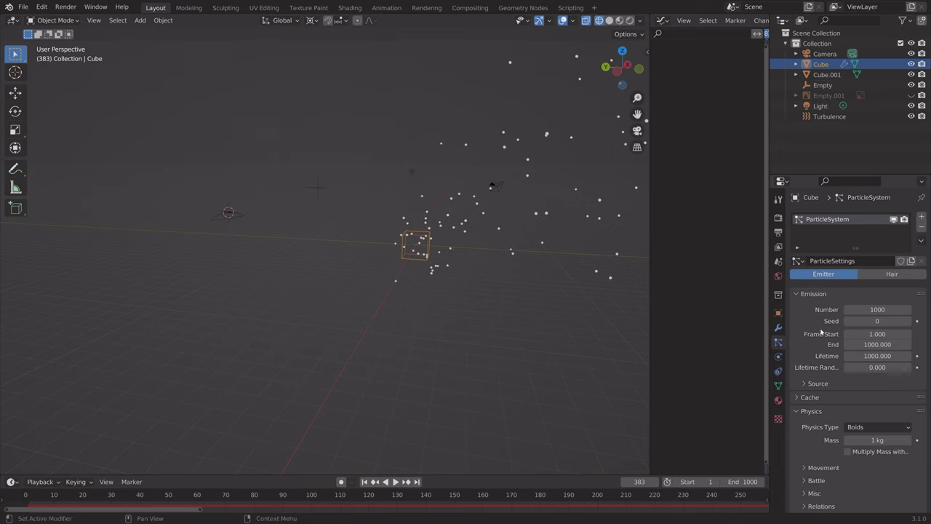
scroll(820, 332, "down", 5)
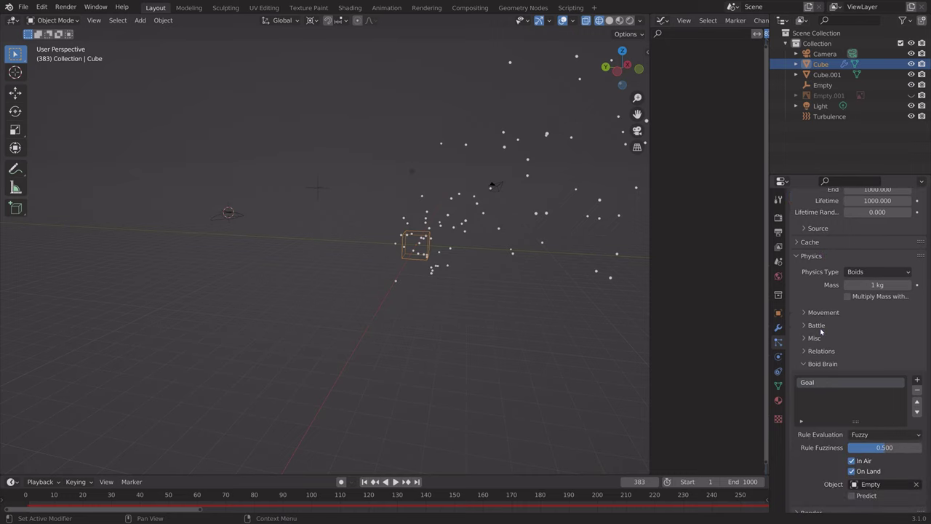
scroll(820, 332, "down", 4)
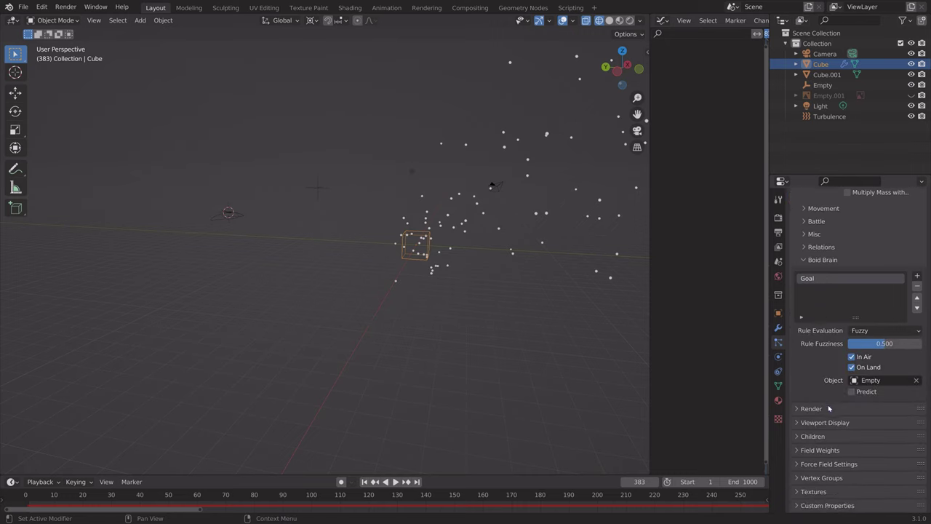
left_click(816, 408)
scroll(819, 392, "down", 3)
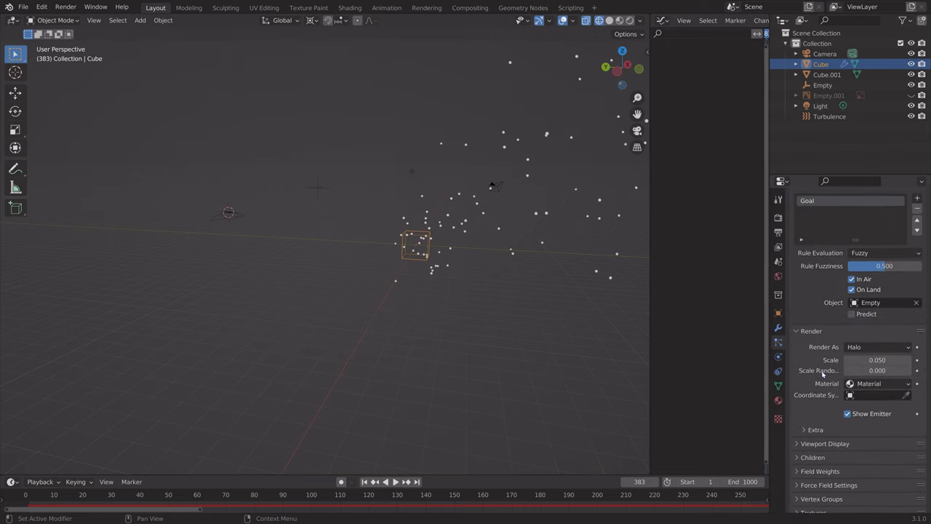
left_click(877, 347)
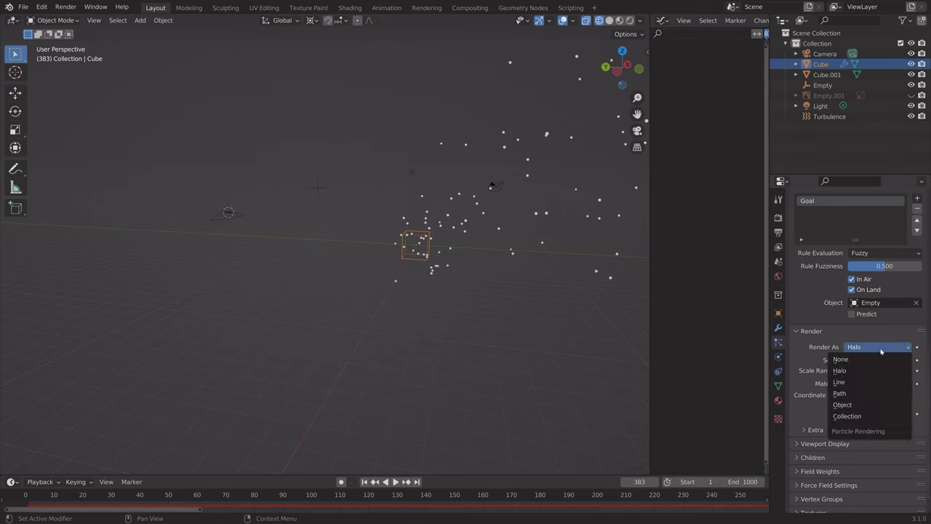
left_click(862, 405)
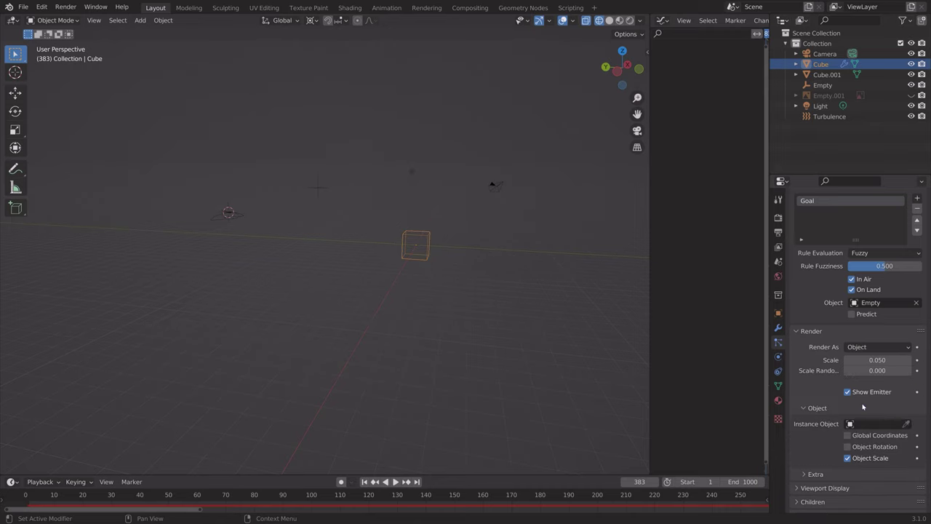
left_click(906, 425)
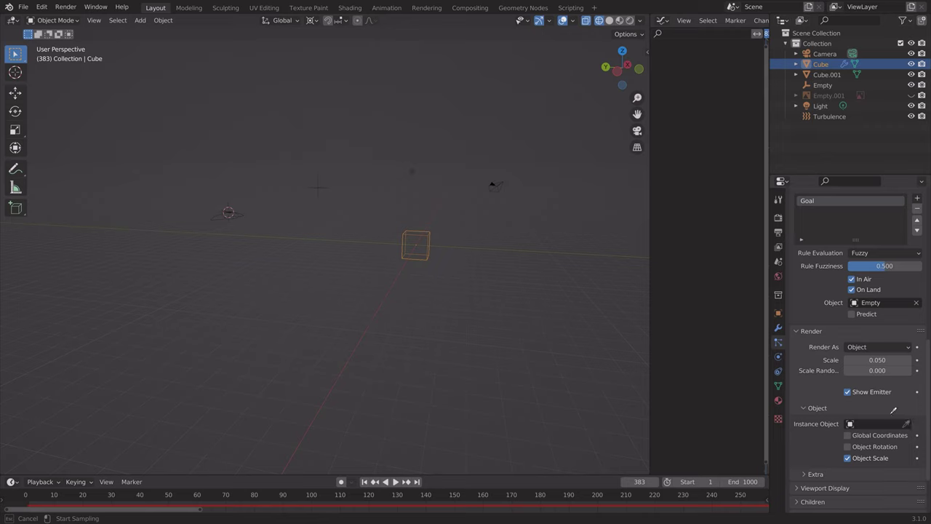
left_click(218, 221)
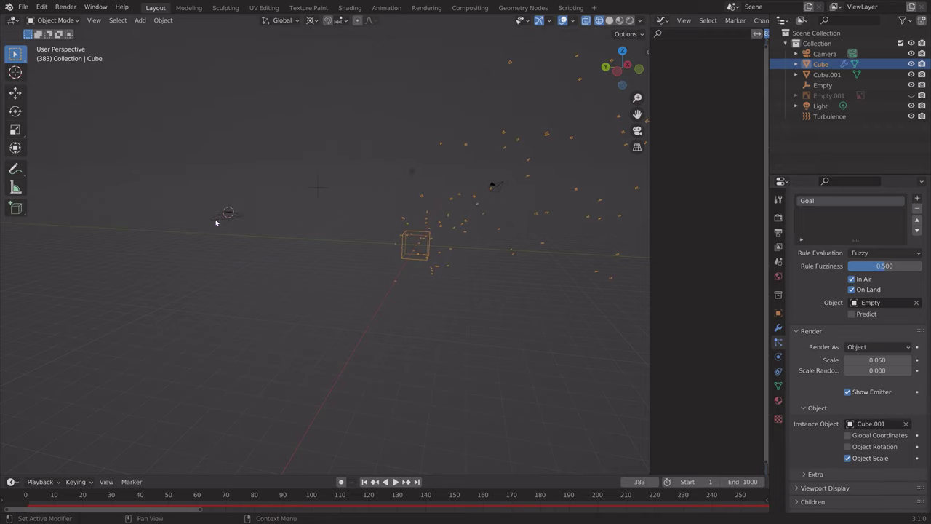
- Set the particle render scale to 0.2 and switch to solid shading while playing back the butterfly swarm
key("space")
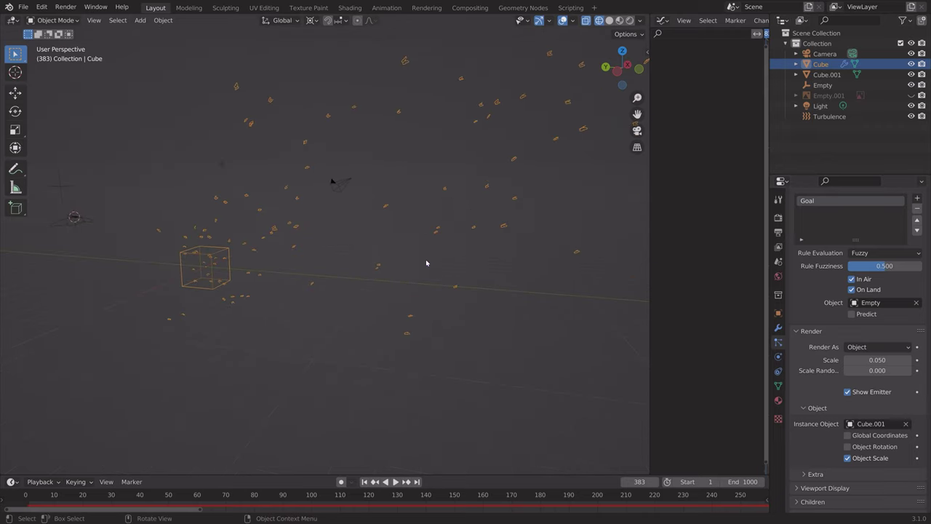
middle_click_drag(441, 252, 488, 252)
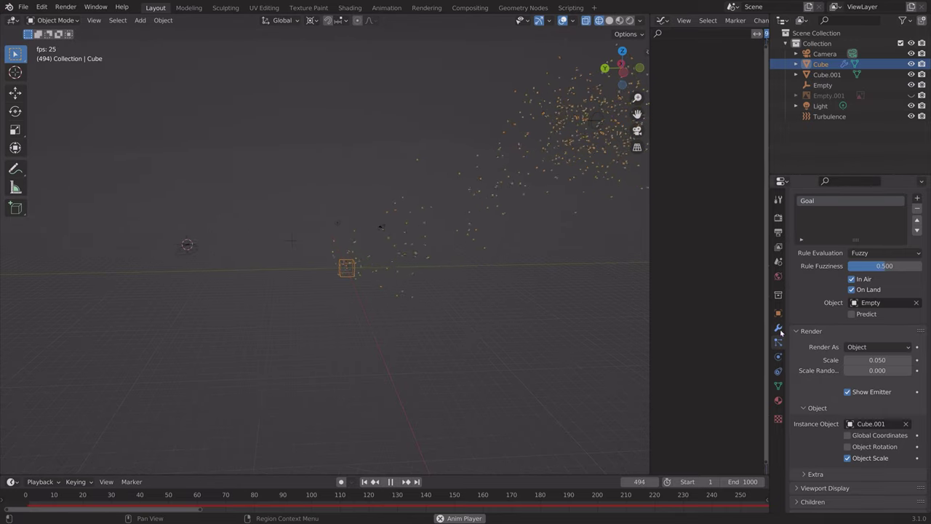
mouse_move(877, 359)
left_mouse_down()
mouse_move(909, 359)
mouse_move(880, 359)
mouse_move(895, 360)
left_mouse_up()
key("shift+z")
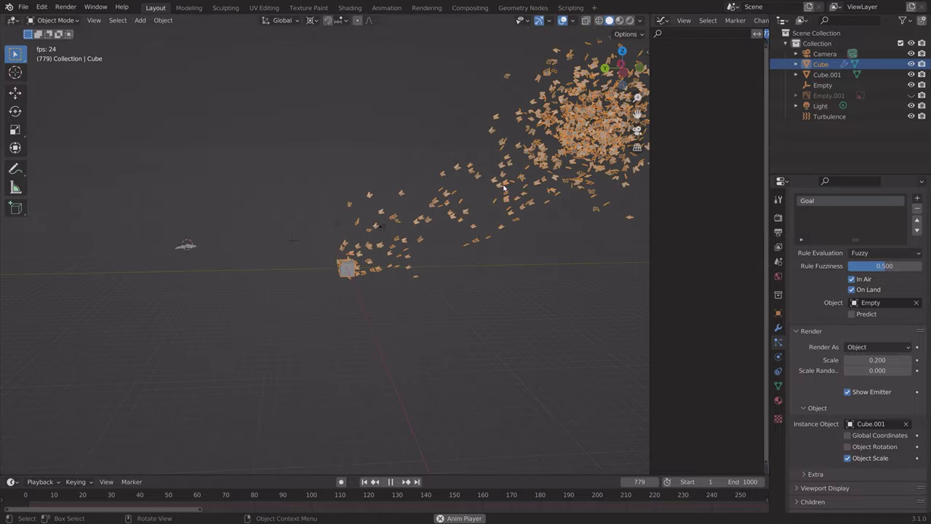
middle_click_drag(582, 181, 478, 236, "shift")
key("space")
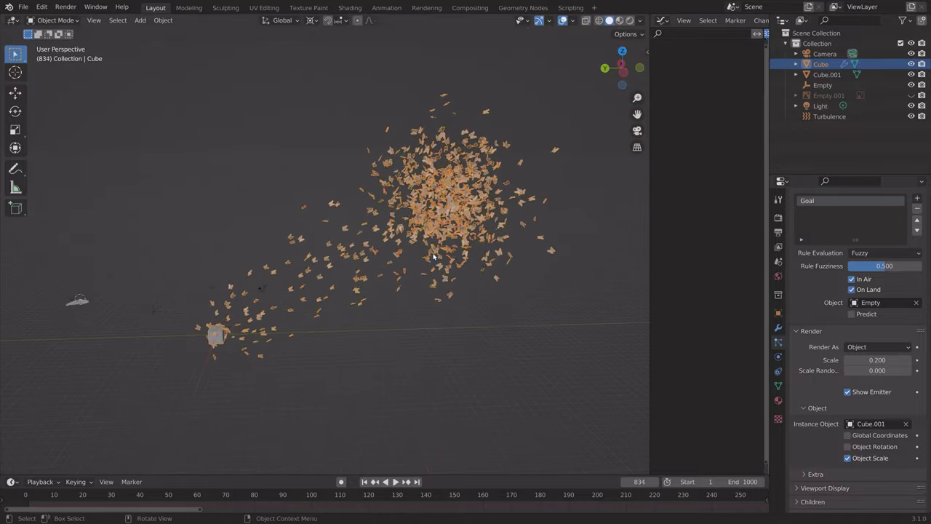
- Save the project as the next incremented file version in the Moth folder
mouse_move(349, 269)
middle_mouse_down()
mouse_move(310, 286)
mouse_move(349, 269)
middle_mouse_up()
key("ctrl+shift+s")
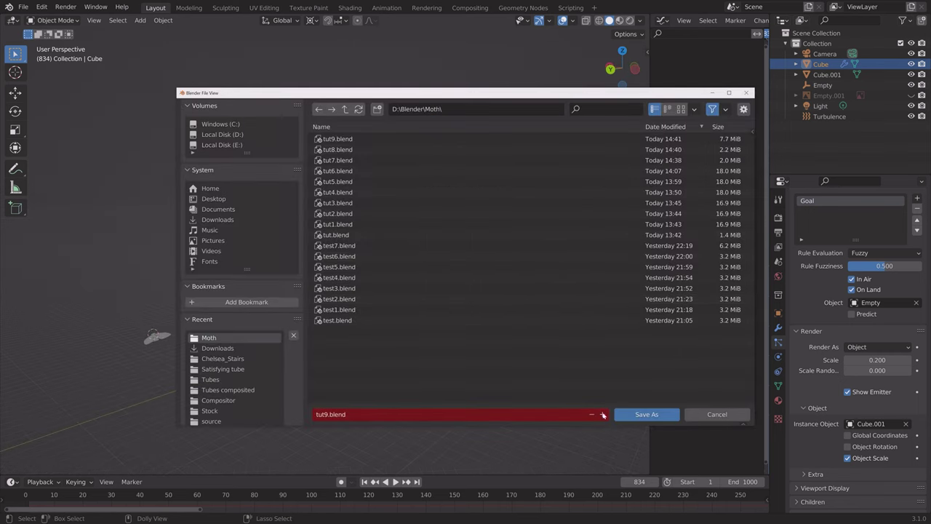
left_click(640, 416)
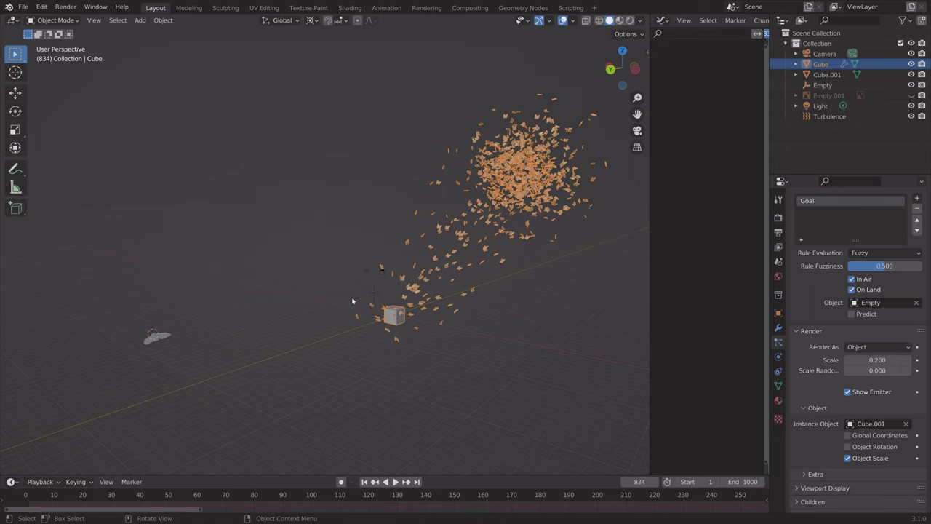
- Select the original butterfly Cube.001, frame it in the viewport and set the current frame to 11
left_click(152, 340)
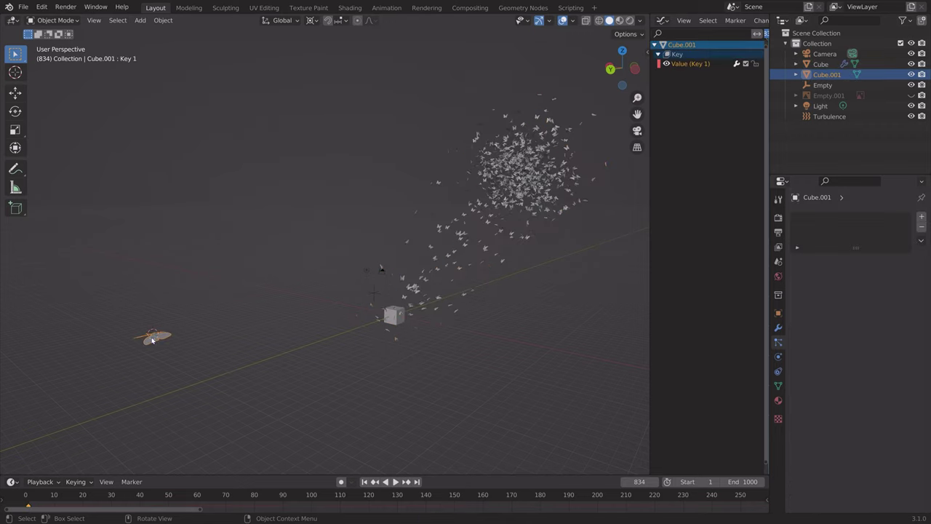
key("KP_3")
key("KP_Decimal")
middle_click_drag(336, 232, 477, 338)
left_click_drag(51, 495, 57, 497)
middle_click_drag(392, 327, 453, 203)
- Set the Key 1 shape key value to 0.511 to flatten the wings and view the butterfly from the top
left_click(778, 358)
left_click(779, 386)
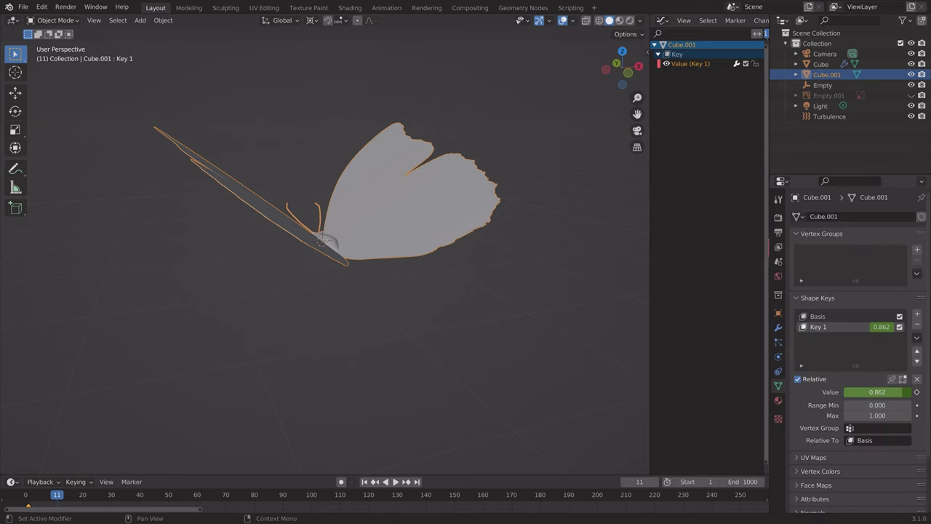
middle_click_drag(378, 284, 404, 332)
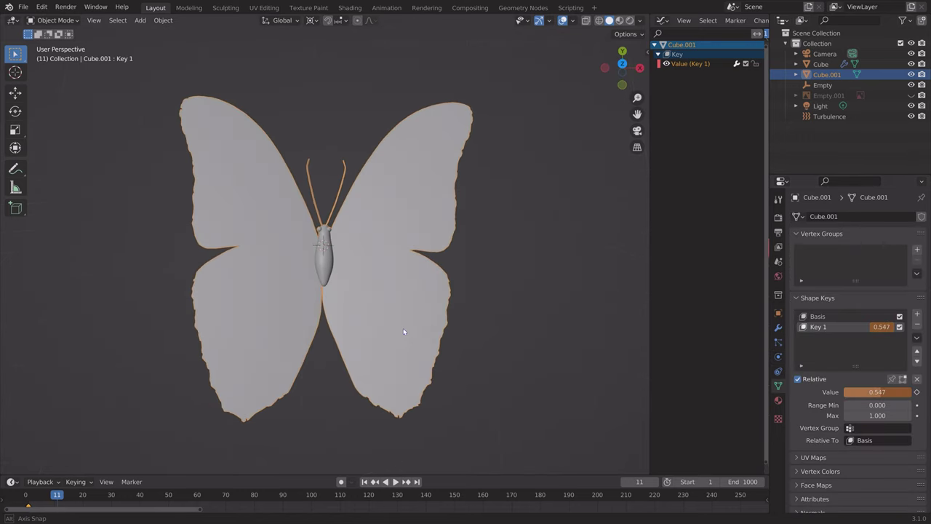
mouse_move(877, 391)
left_mouse_down()
mouse_move(858, 392)
mouse_move(902, 391)
mouse_move(874, 391)
left_mouse_up()
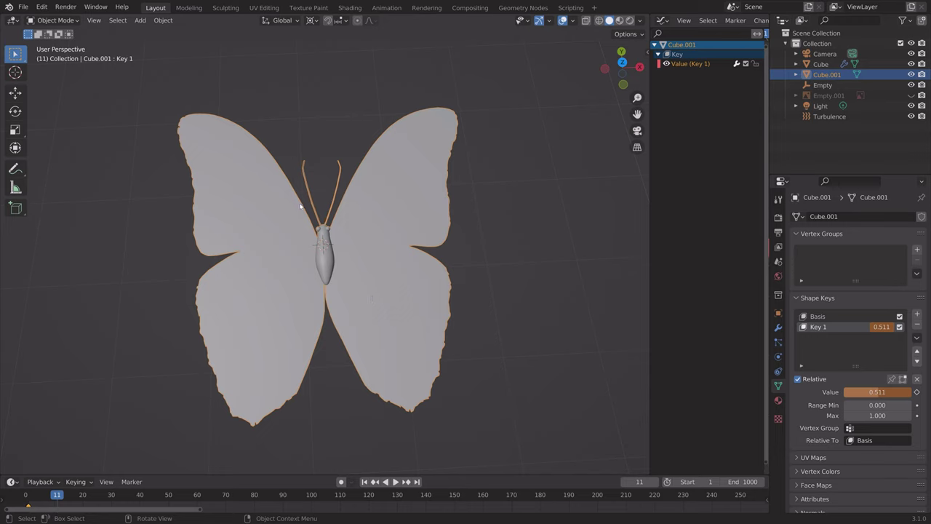
key("KP_7")
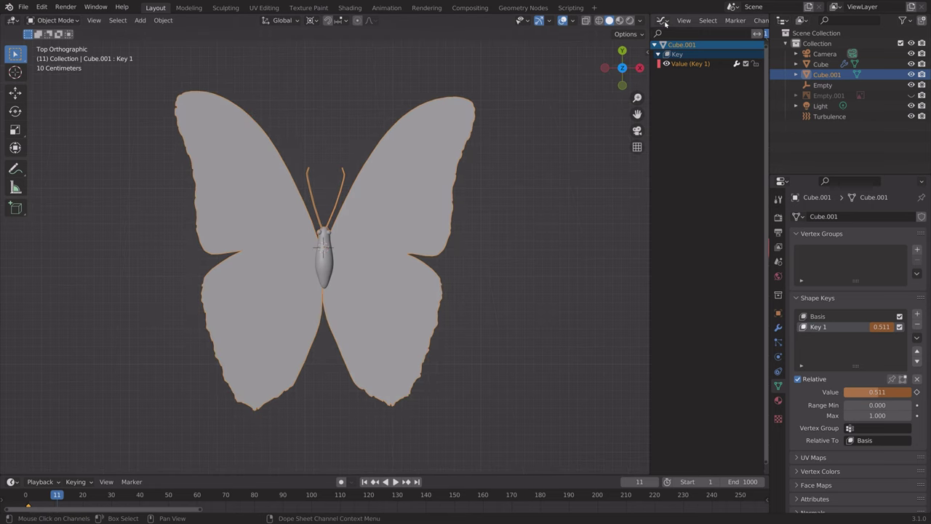
- Enlarge the graph editor area beside the 3D viewport and turn it into a UV Editor
left_click_drag(649, 26, 377, 24)
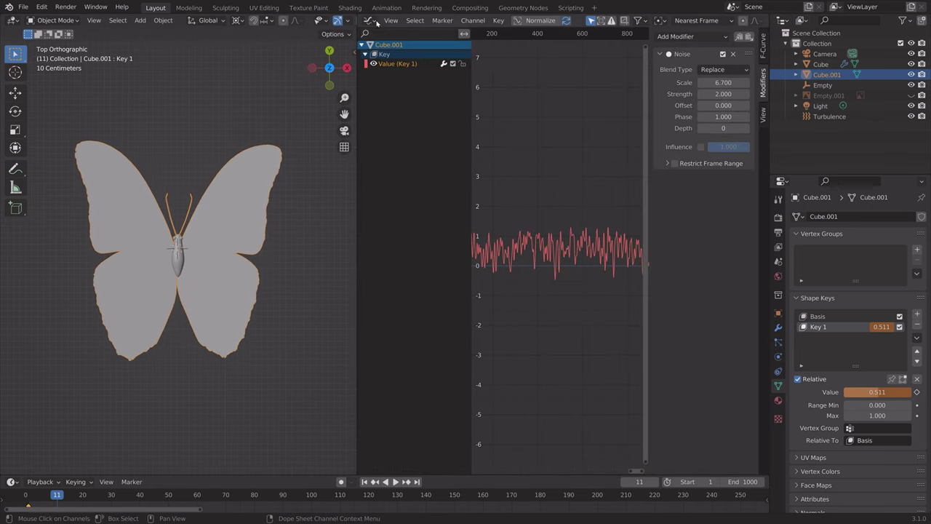
left_click(367, 22)
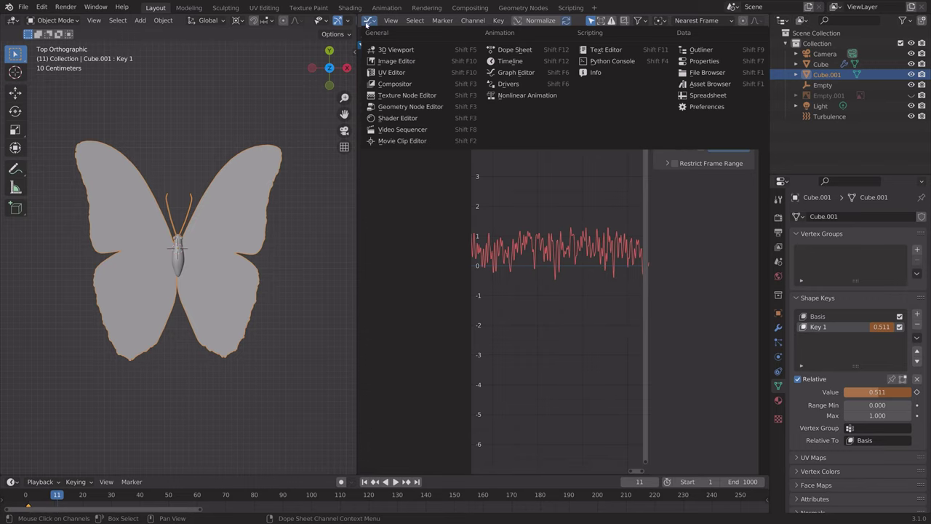
left_click(393, 72)
scroll(553, 265, "up", 1)
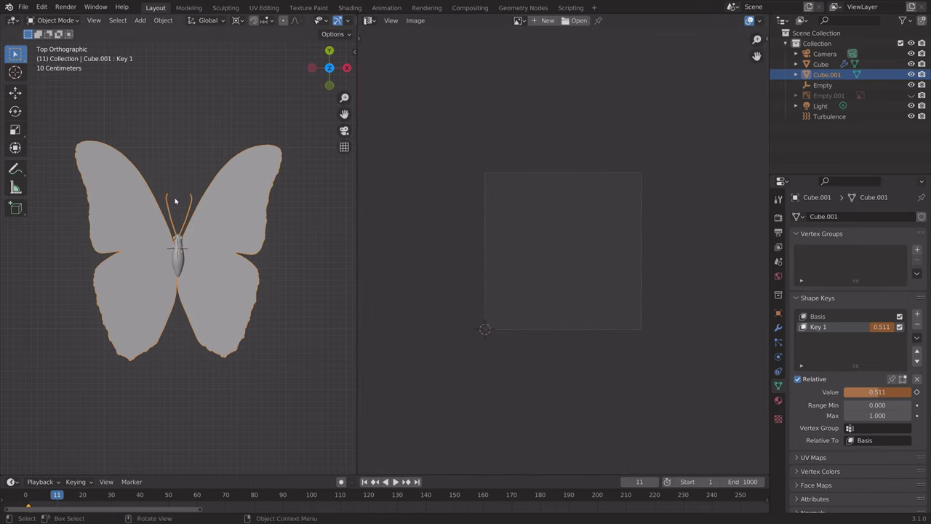
- Unwrap the whole butterfly mesh from the top view using Project from View
key("Tab")
key("a")
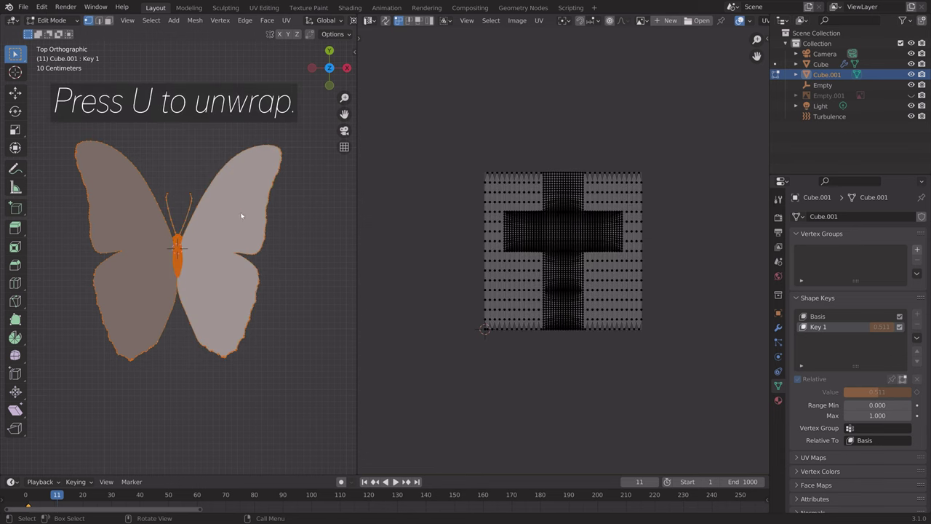
key("u")
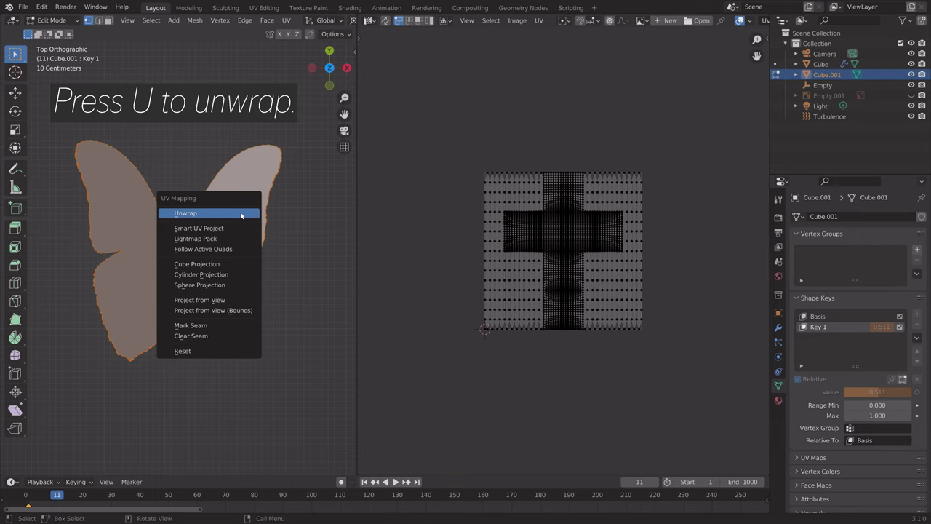
left_click(240, 299)
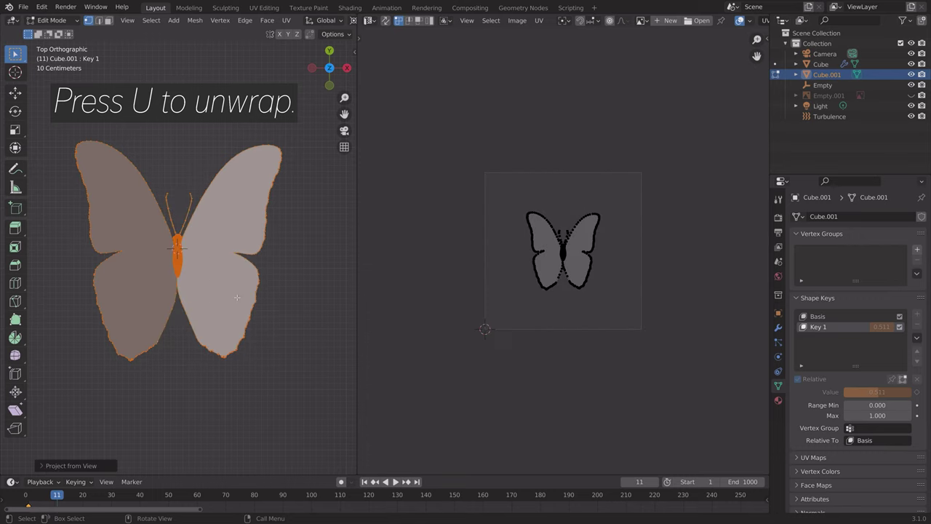
scroll(569, 263, "up", 5)
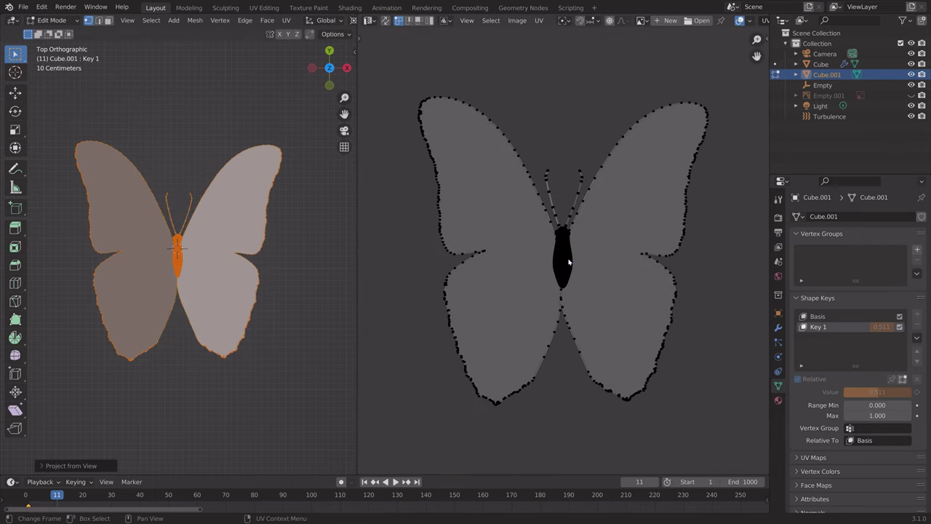
- Load Butterfly.png from the Downloads folder as the image in the UV Editor
left_click(697, 21)
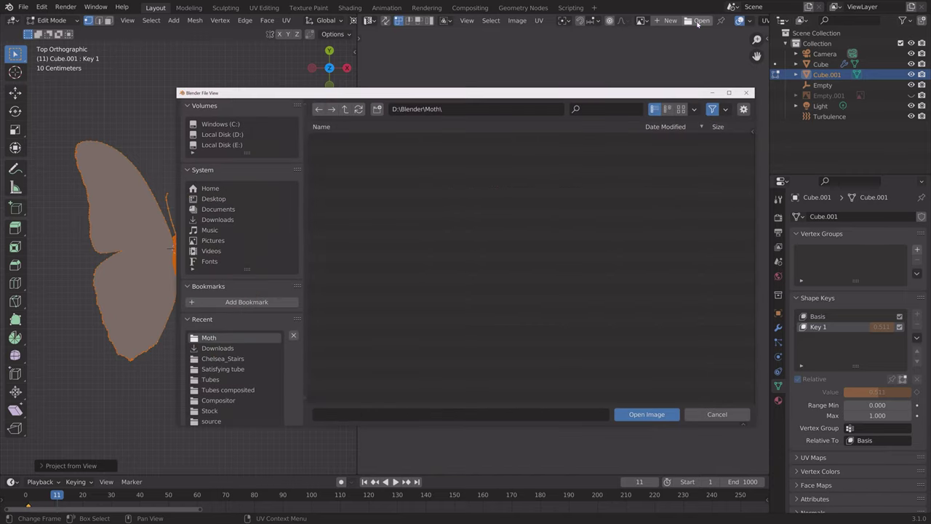
left_click(212, 348)
scroll(743, 216, "down", 10)
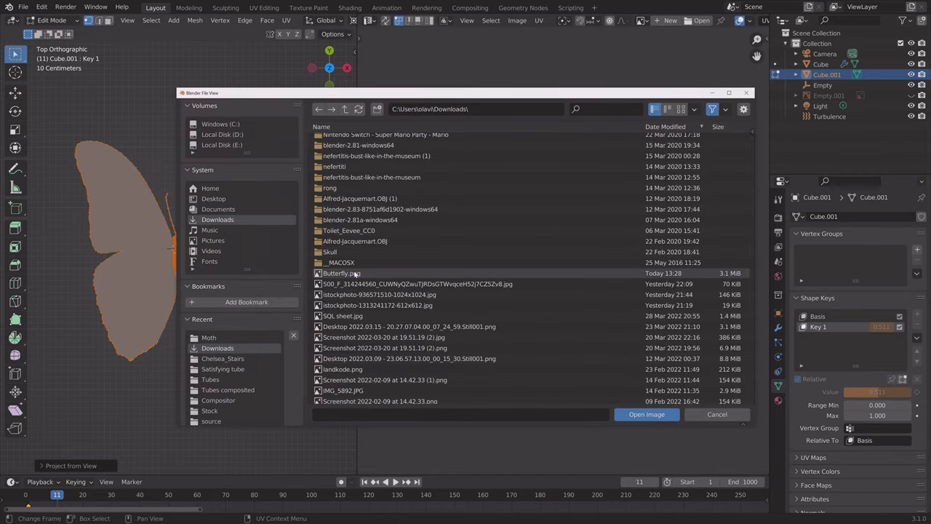
left_click(712, 272)
left_click(659, 418)
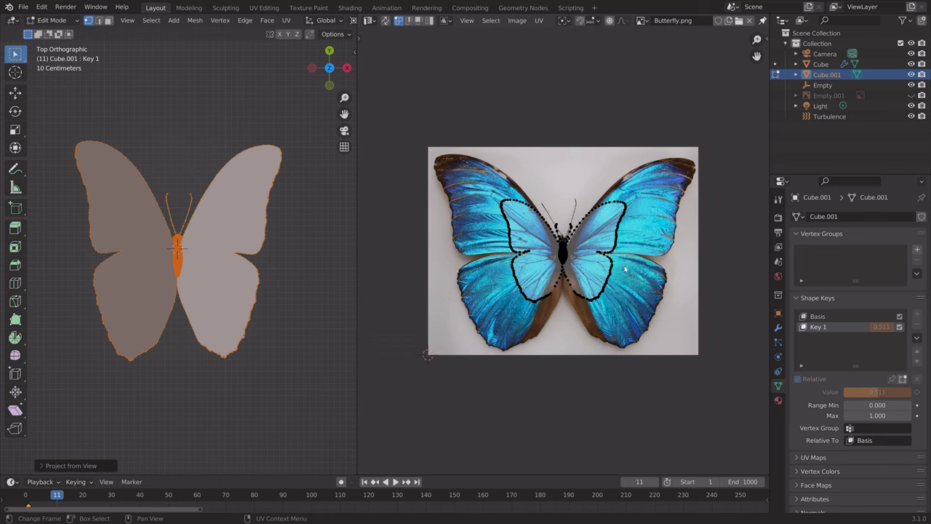
- Scale all UVs up uniformly to the butterfly picture's size, and stretch them about 1.08 times along X to match the wing outline
key("a")
key("s")
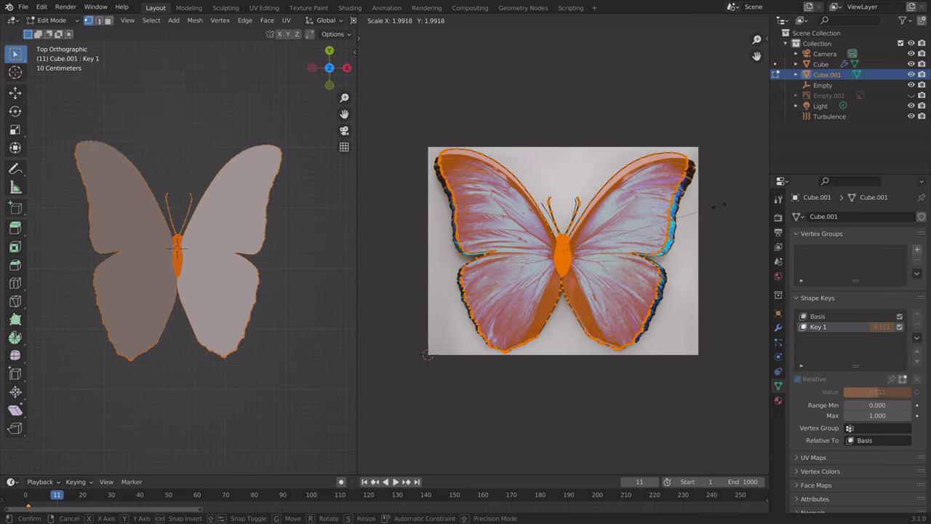
left_click(716, 205)
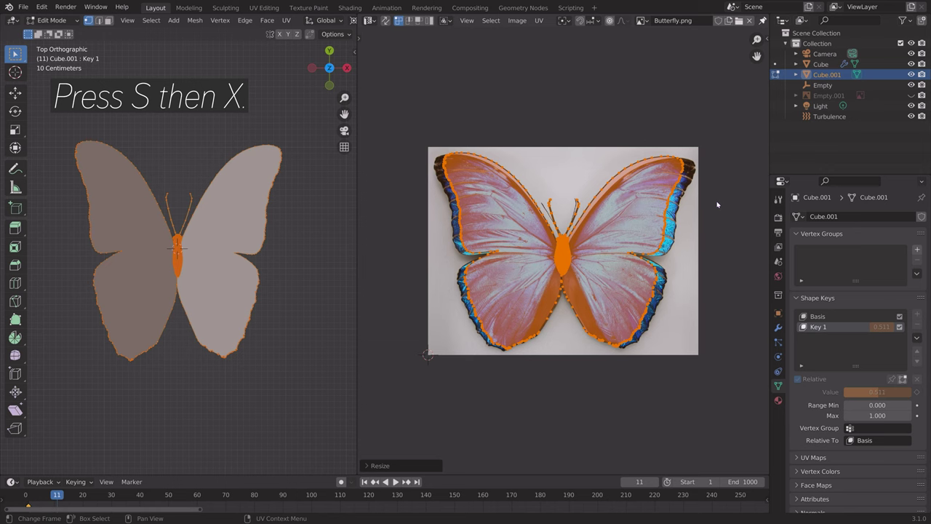
key("s")
key("x")
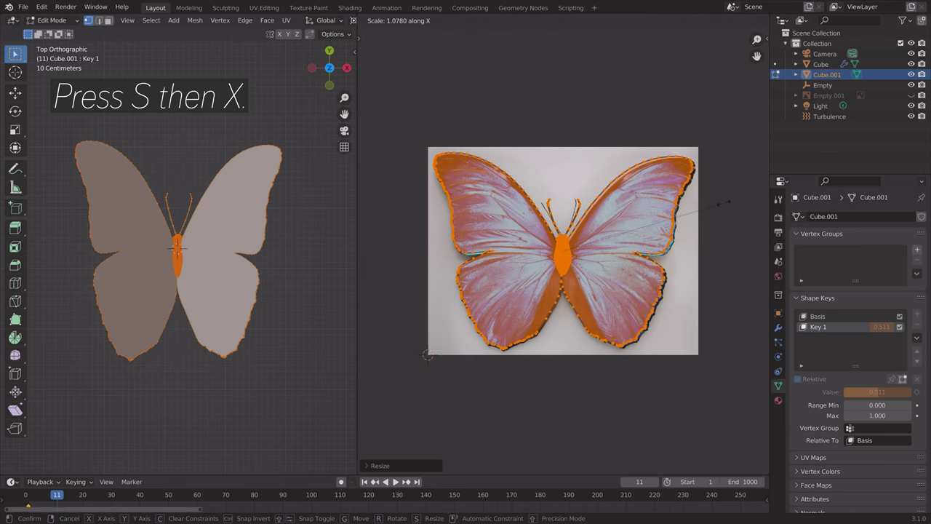
left_click(729, 202)
- Fine-tune the UVs' scale and position over the butterfly picture, save the project and return to Object Mode
key("s")
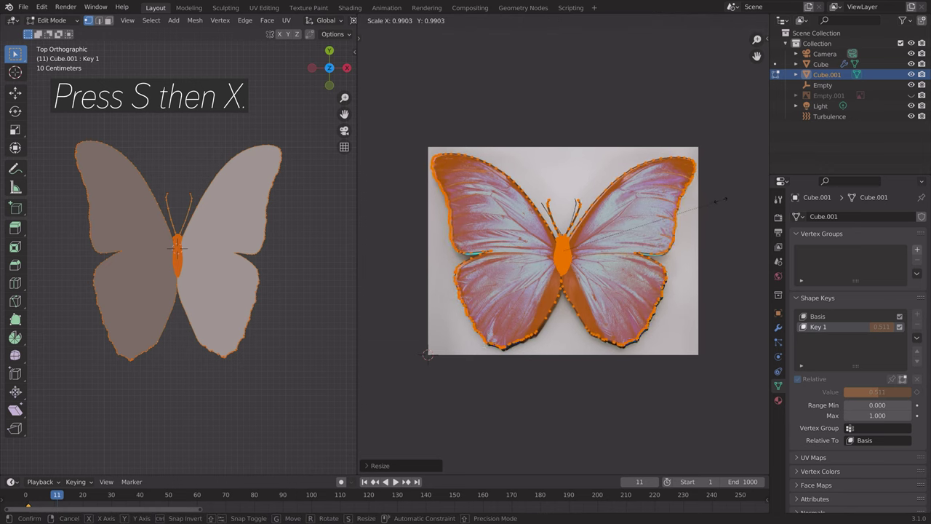
left_click(717, 200)
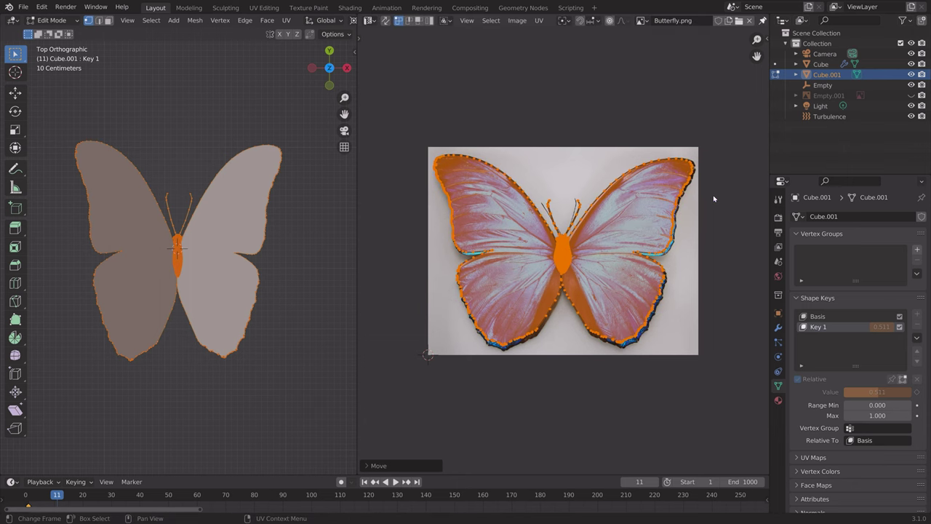
key("g")
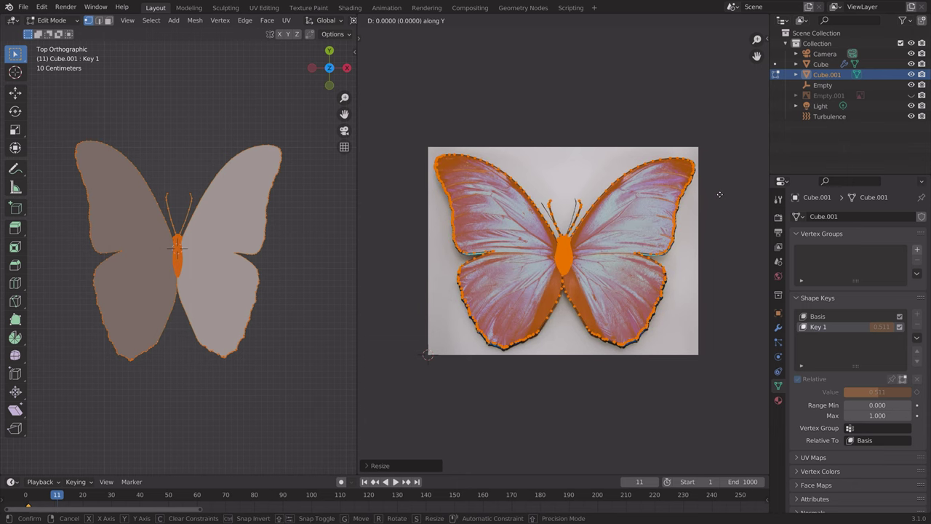
left_click(681, 321)
key("ctrl+s")
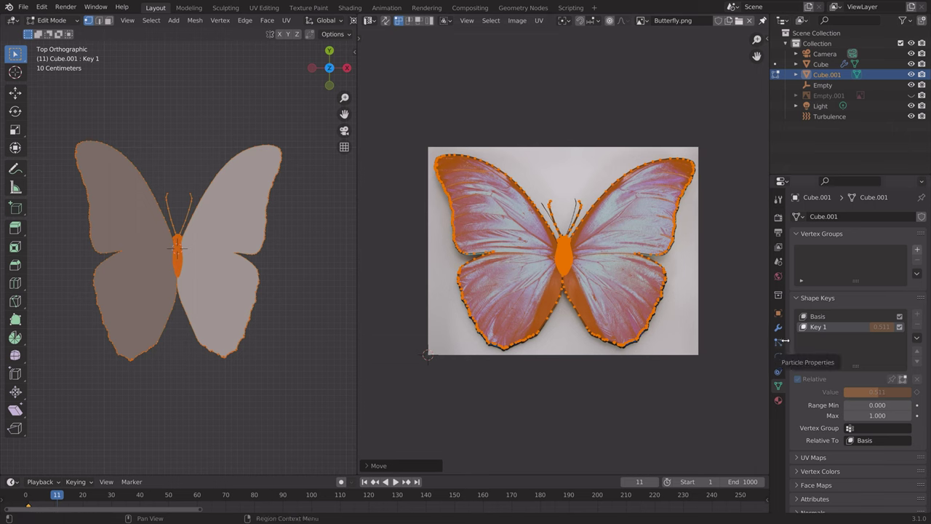
key("Tab")
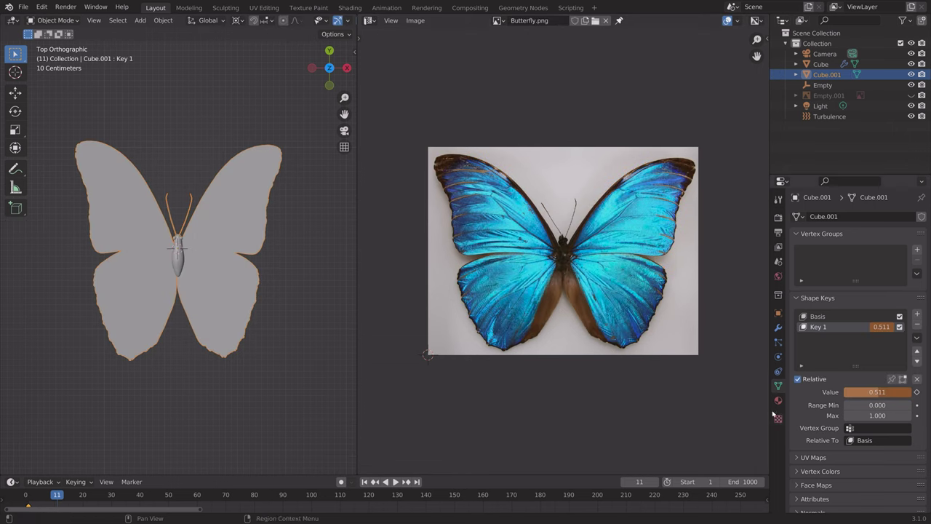
- Create a new material for Cube.001 and use Butterfly.png as an Image Texture for its Base Color
left_click(778, 400)
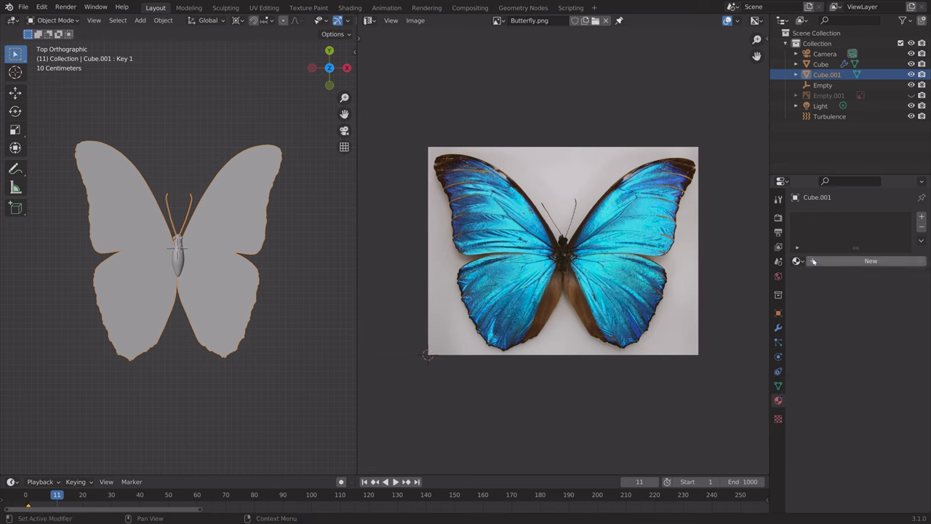
left_click(827, 262)
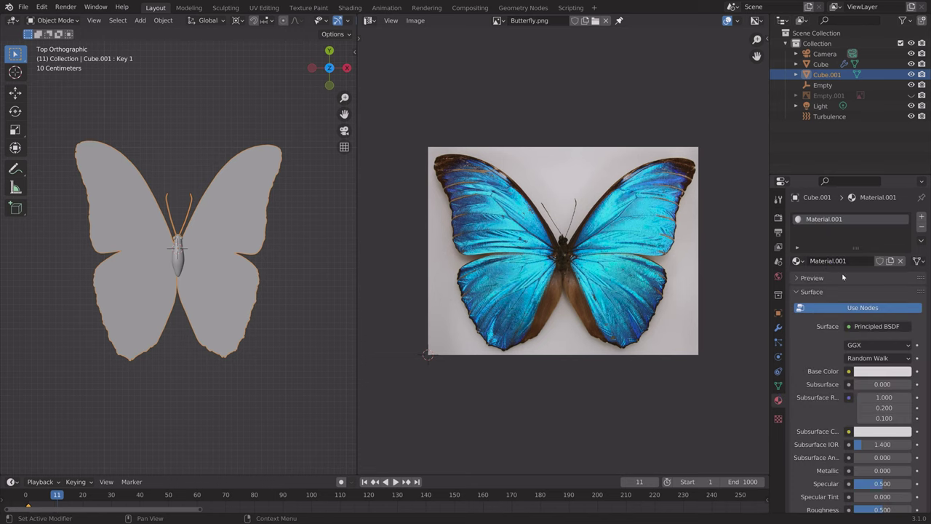
left_click(848, 371)
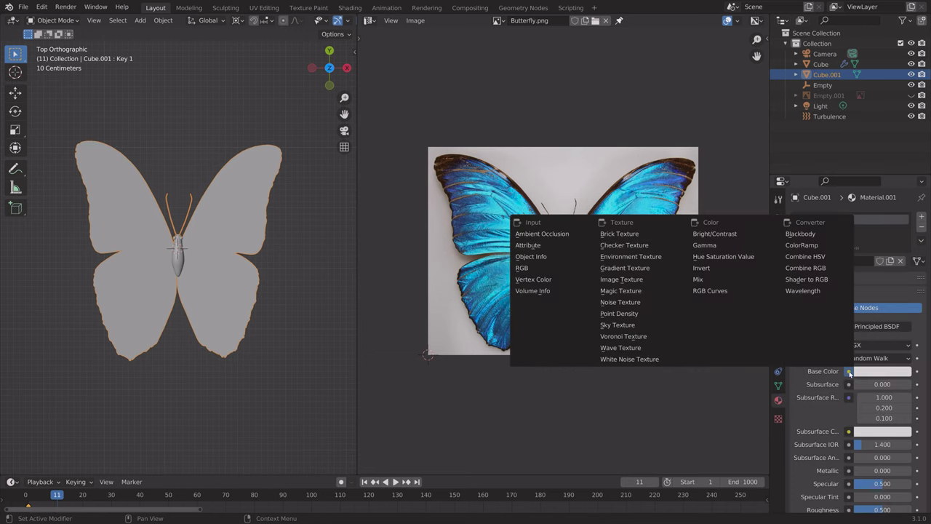
left_click(621, 279)
left_click(801, 384)
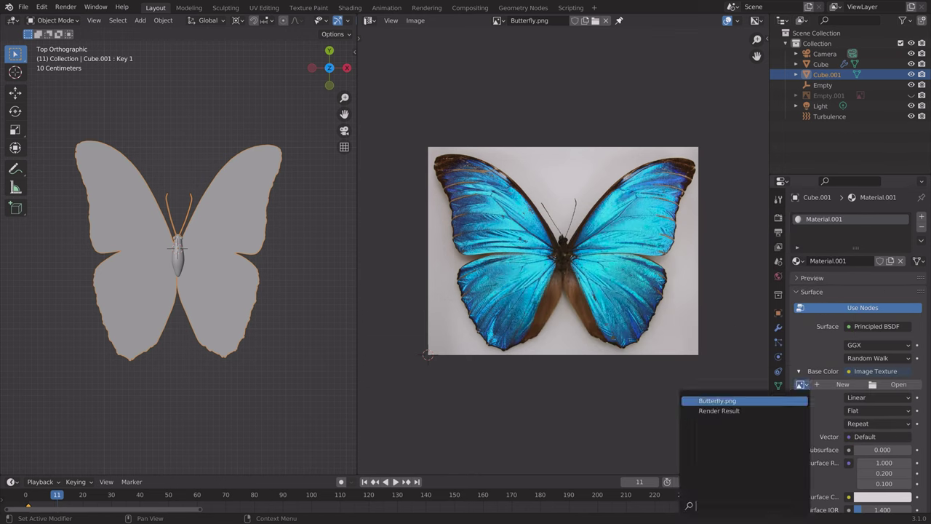
left_click(770, 406)
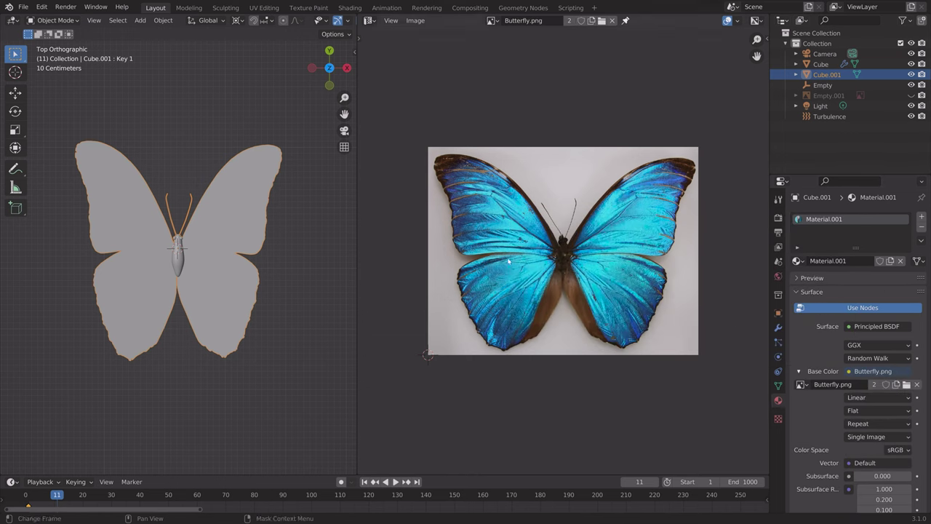
- Switch the 3D viewport to rendered shading and view the textured butterfly in perspective
scroll(320, 24, "down", 3)
left_click(326, 20)
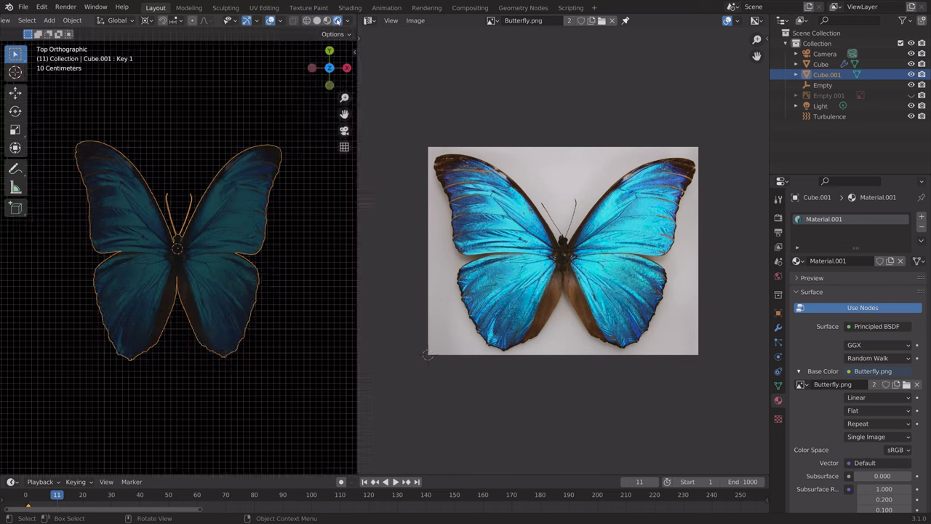
left_click(337, 20)
mouse_move(255, 210)
middle_mouse_down()
mouse_move(268, 210)
mouse_move(302, 146)
mouse_move(264, 212)
mouse_move(256, 210)
middle_mouse_up()
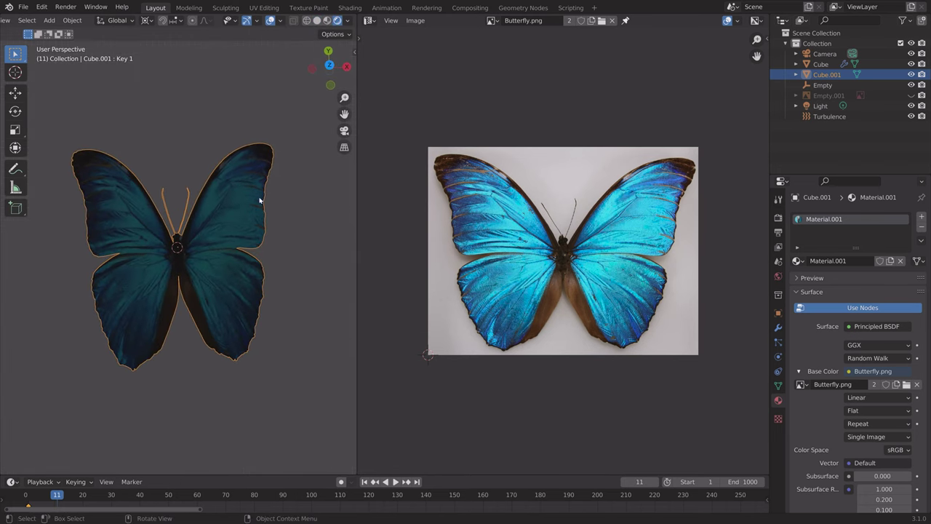
- Change the scene's Light to a Sun with a strength of 5
left_click(836, 106)
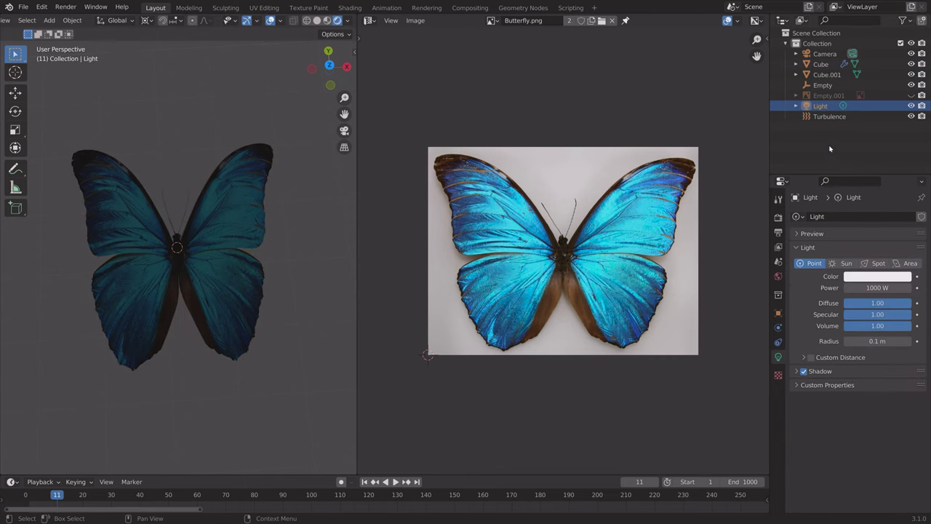
left_click(844, 263)
left_click(880, 288)
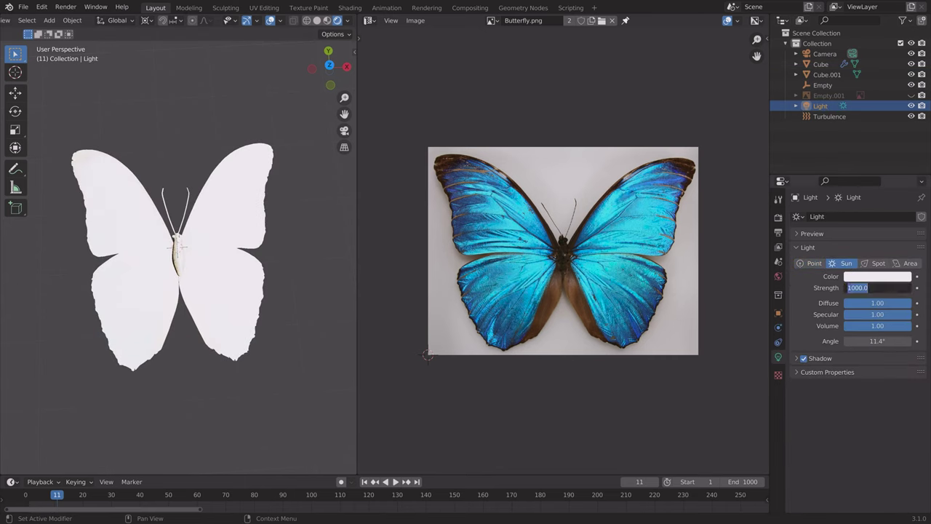
type("5")
key("Return")
- Rotate the sun light freely so it illuminates the butterfly's wings, and check the lighting up close
key("r")
key("r")
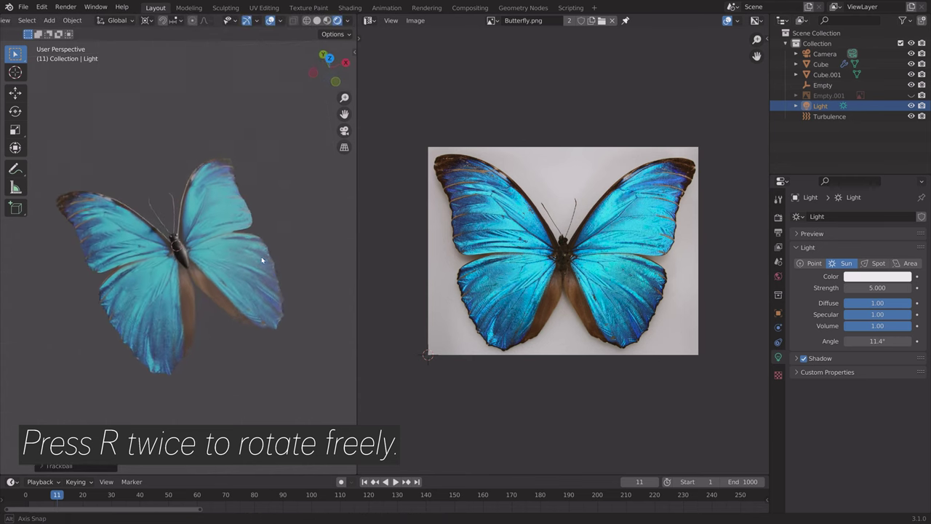
left_click(245, 300)
scroll(221, 223, "up", 8)
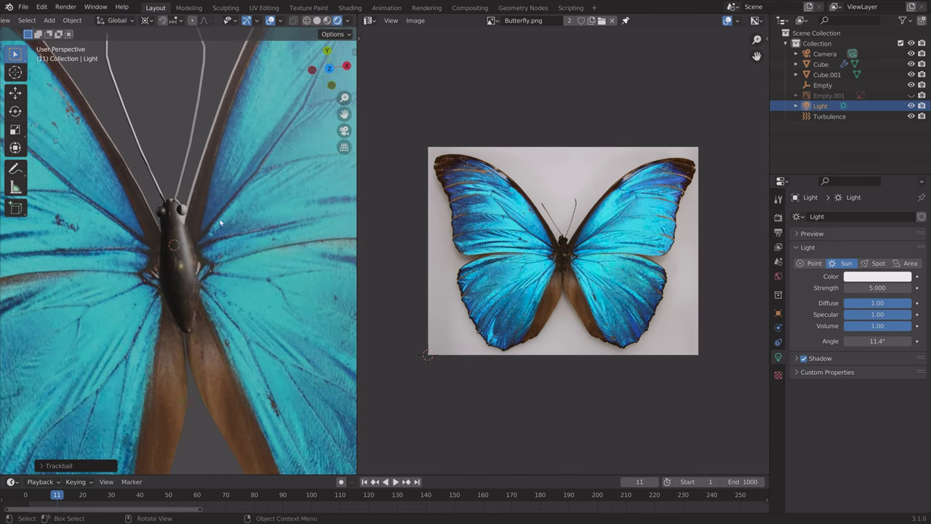
scroll(221, 223, "down", 6)
middle_click_drag(228, 216, 231, 173)
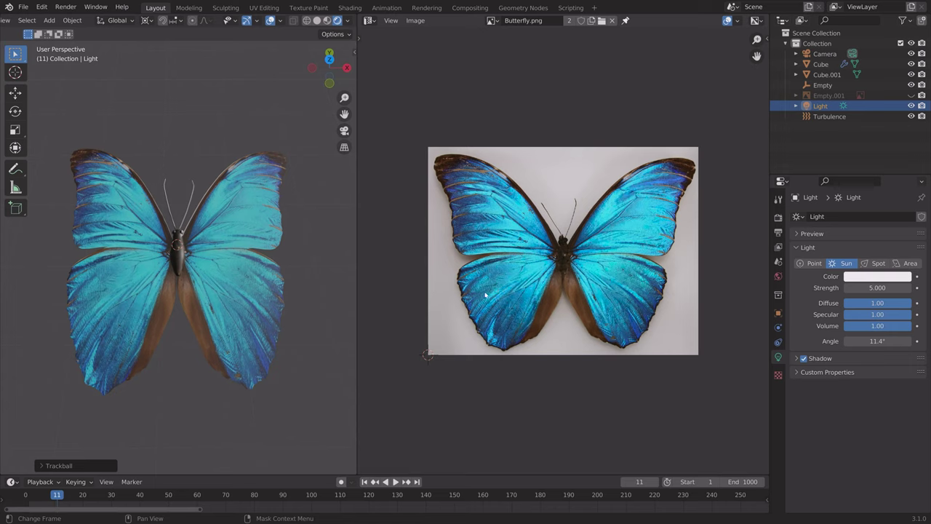
- Set the Roughness of the butterfly's material to 1
left_click(272, 288)
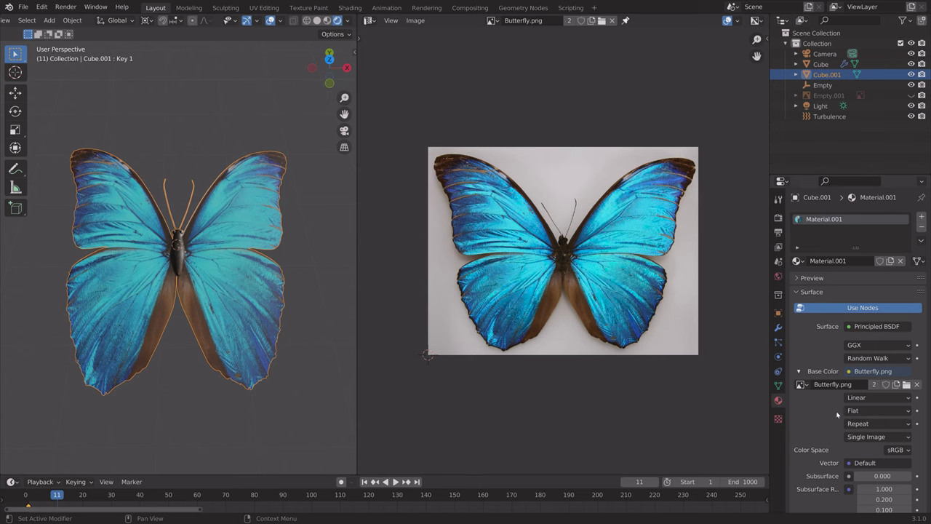
scroll(837, 414, "down", 8)
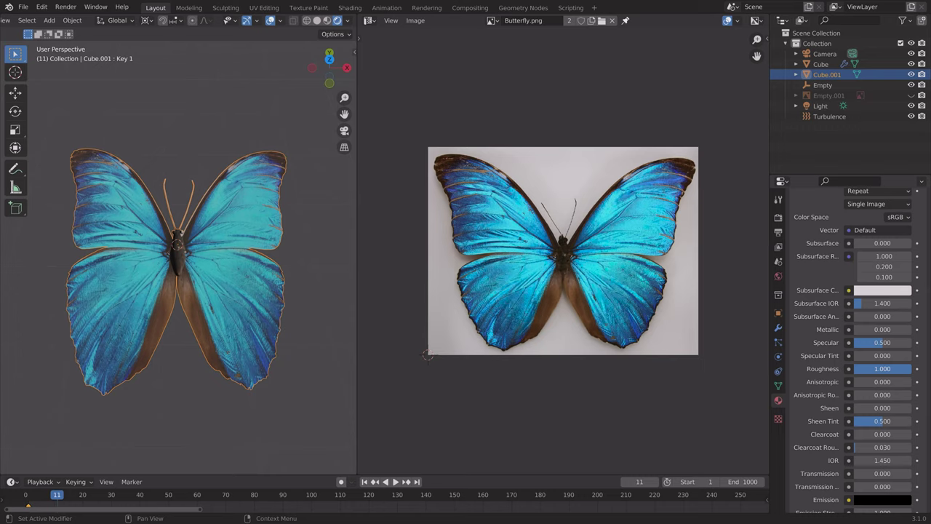
- Set the current frame to 165 and view the textured butterfly swarm from a distance
scroll(186, 342, "down", 6)
middle_click_drag(187, 336, 264, 286)
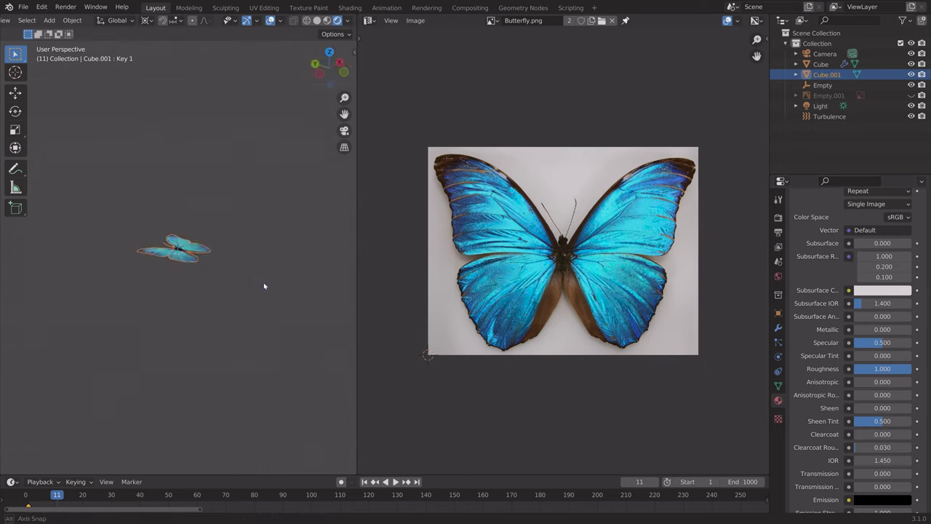
left_click_drag(231, 501, 497, 503)
middle_click_drag(218, 305, 210, 206, "shift")
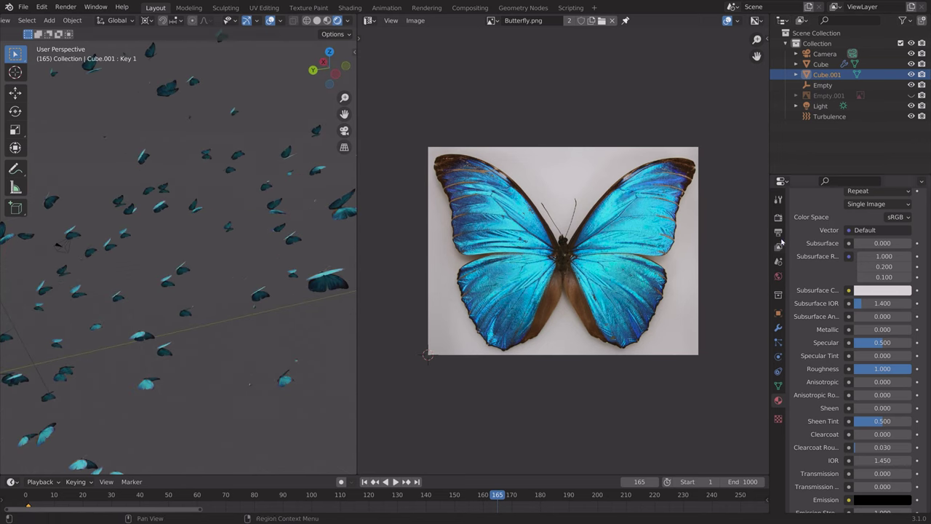
- Switch the scene's render engine to Cycles and save the project as tut12.blend
left_click(778, 217)
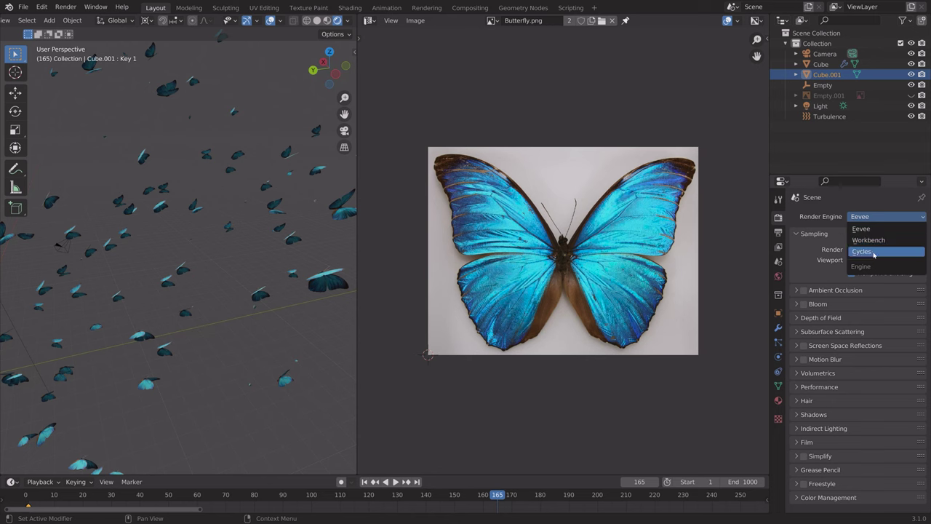
left_click(876, 251)
scroll(182, 259, "down", 5)
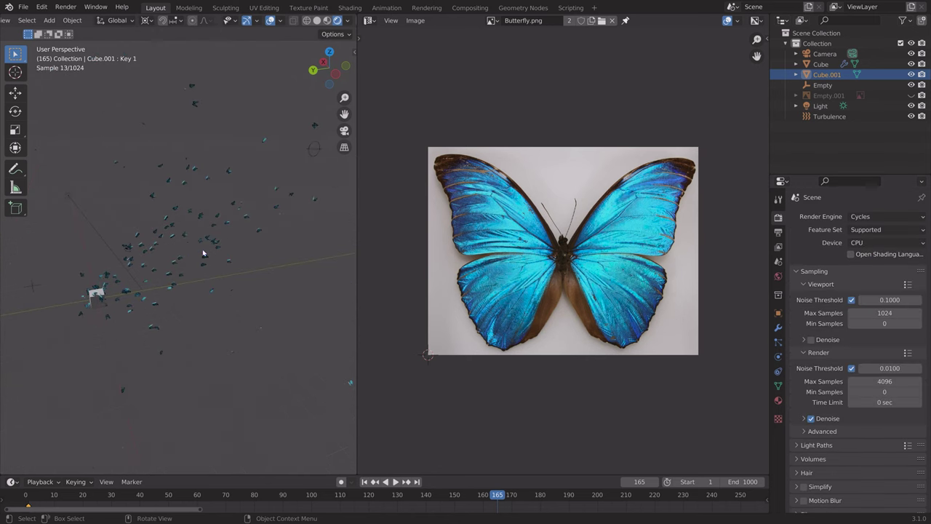
key("ctrl+shift+s")
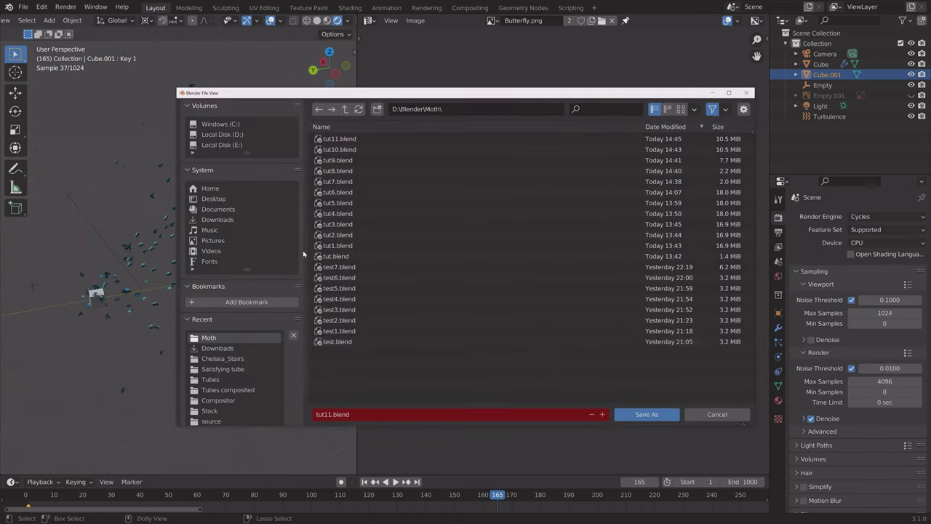
left_click(615, 414)
- Set the Cycles render device to GPU Compute
left_click(883, 242)
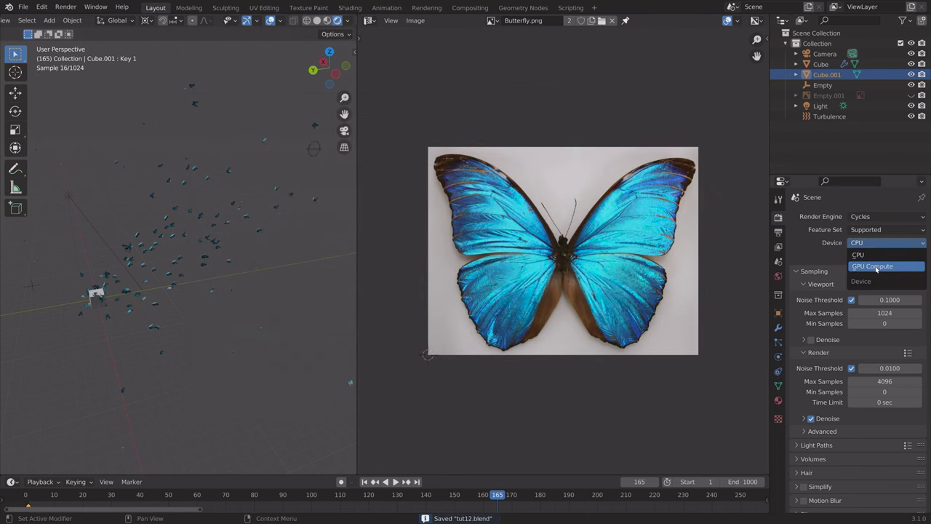
left_click(877, 266)
scroll(240, 196, "up", 6)
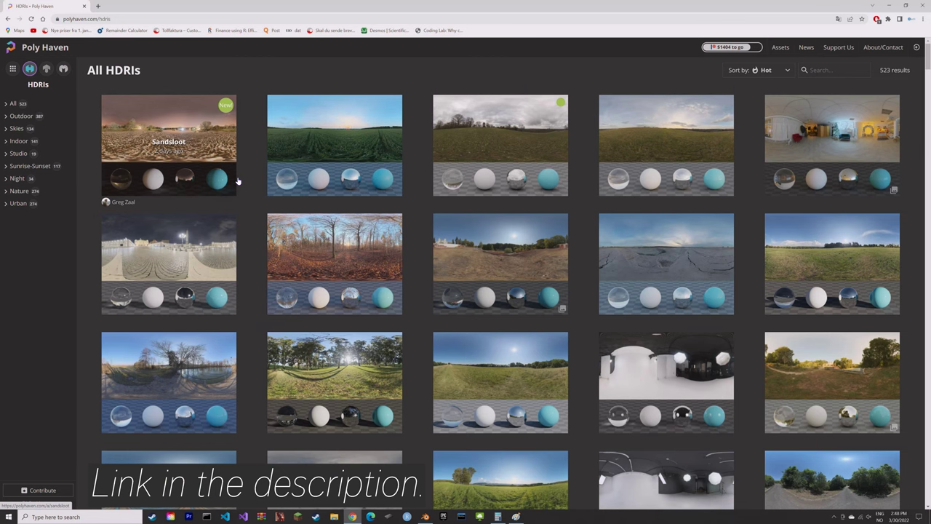
- Find the Spaichingen Hill HDRI on Poly Haven and download it as a 4K HDR file
scroll(238, 181, "down", 3)
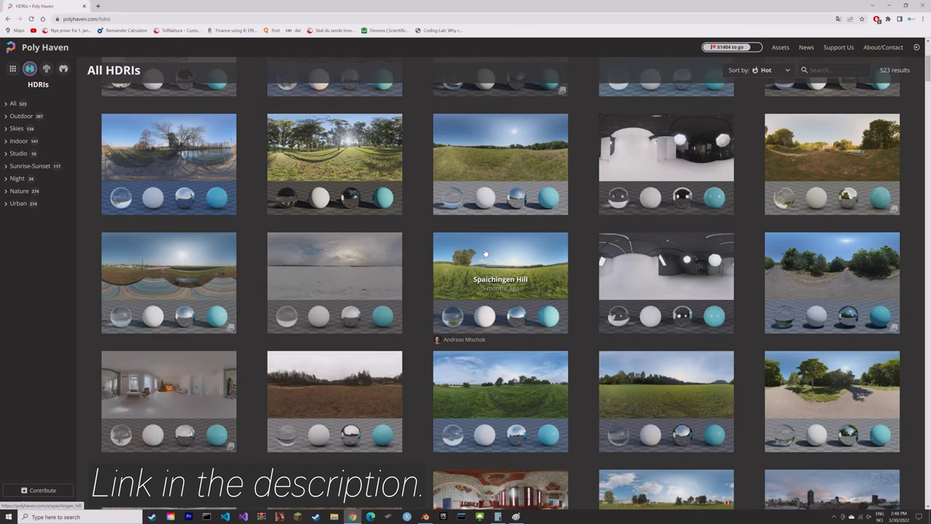
left_click(485, 252)
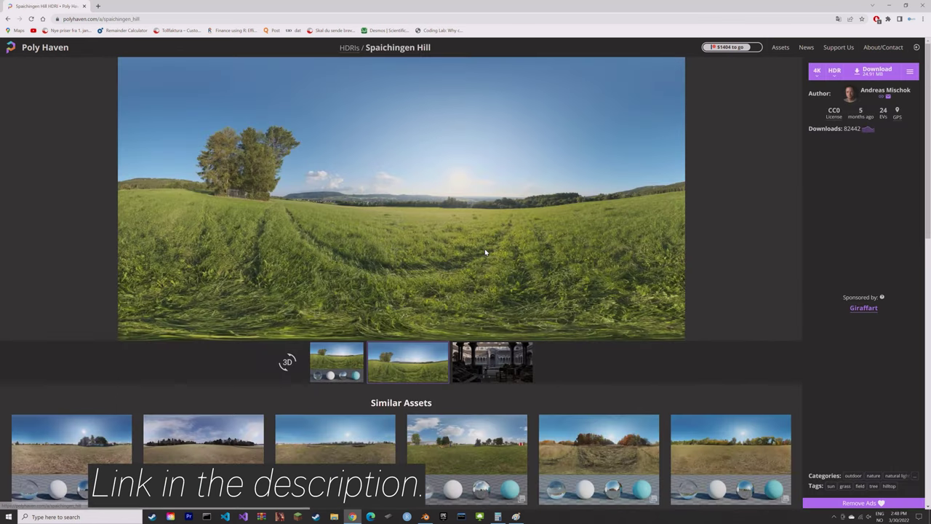
left_click(859, 70)
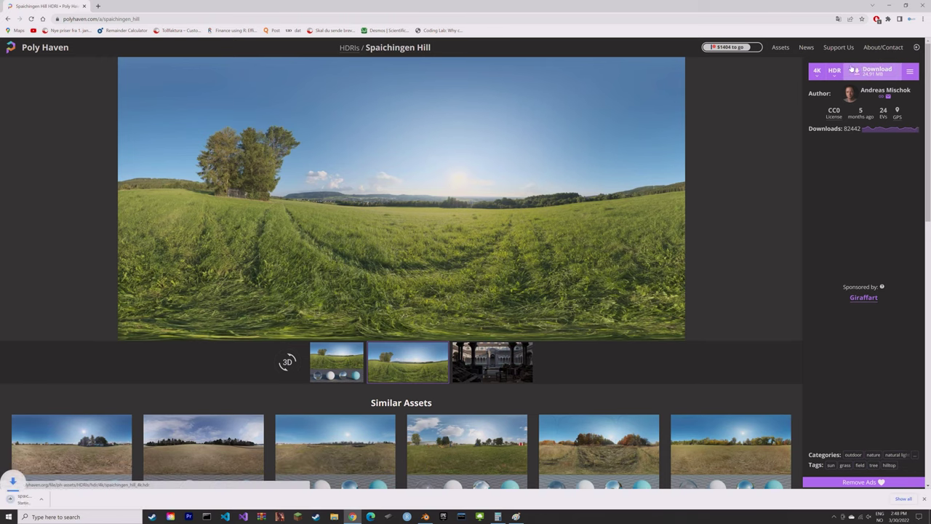
- Switch back to Blender and expand the 3D viewport over the image editor to view the whole swarm
left_click(420, 517)
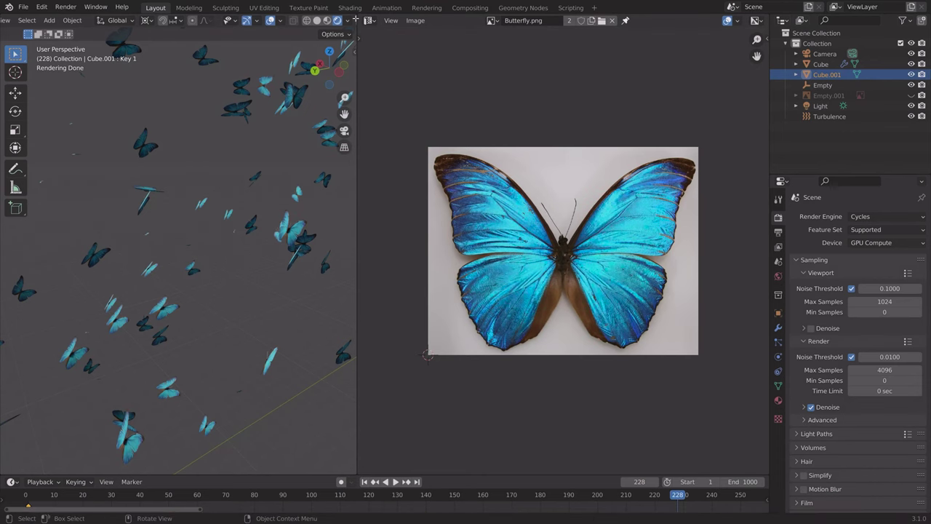
left_click_drag(355, 20, 426, 33)
scroll(642, 250, "down", 8)
middle_click_drag(586, 255, 587, 226)
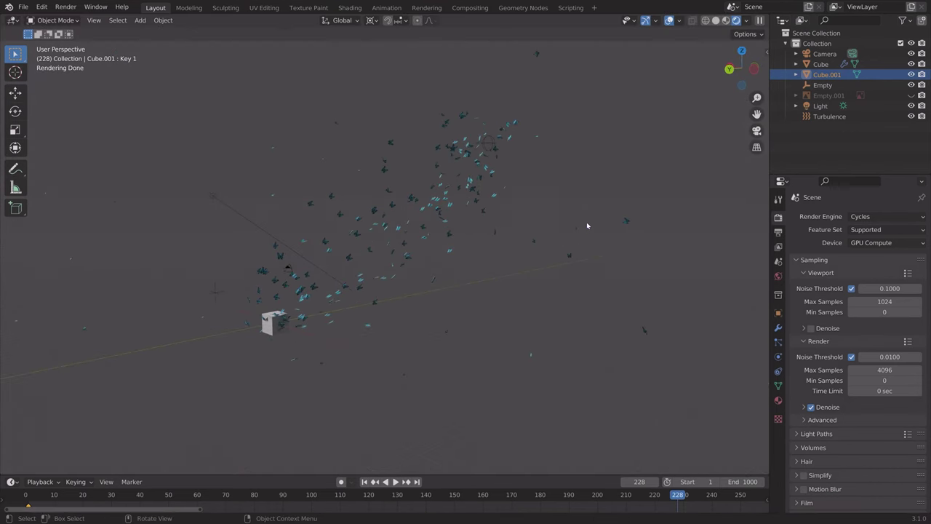
- Use an Environment Texture for the World background color
left_click(778, 276)
left_click(848, 282)
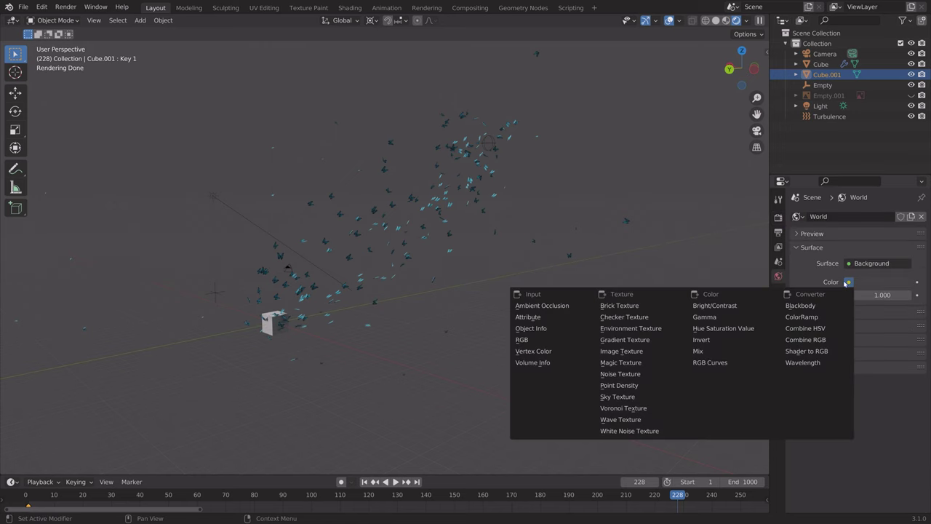
left_click(649, 328)
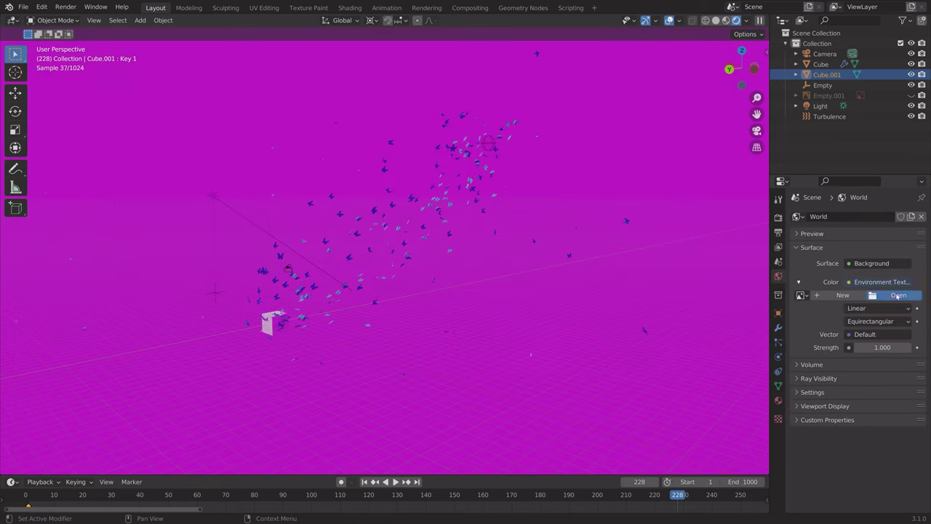
- Load spaichingen_hill_4k (1).hdr from Downloads as the environment image and view the swarm against it
left_click(897, 295)
left_click(216, 219)
left_click_drag(750, 143, 745, 218)
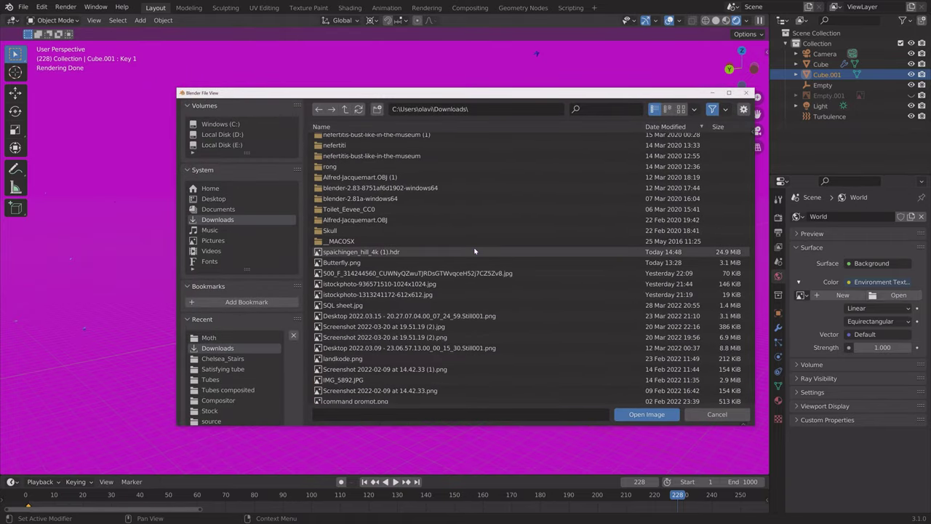
left_click(474, 251)
left_click(646, 414)
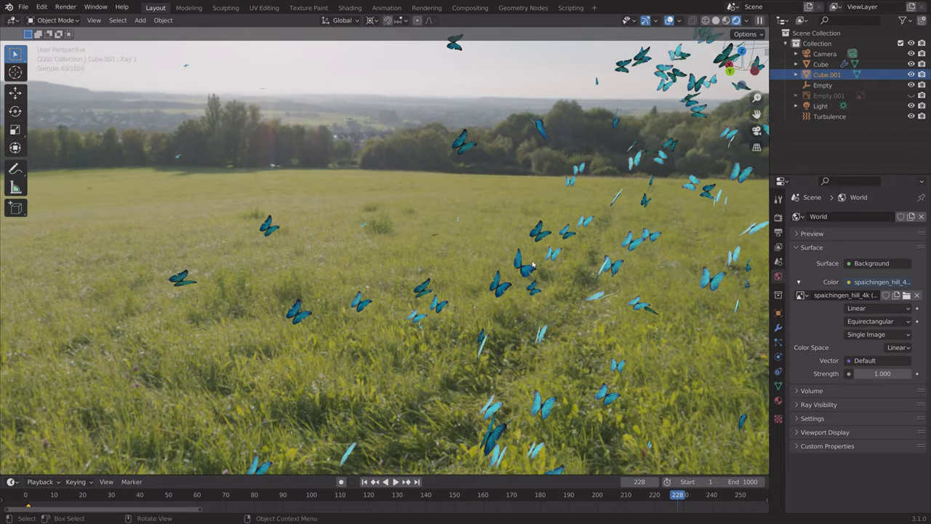
scroll(559, 212, "up", 4)
scroll(572, 205, "down", 5)
middle_click_drag(572, 206, 579, 202)
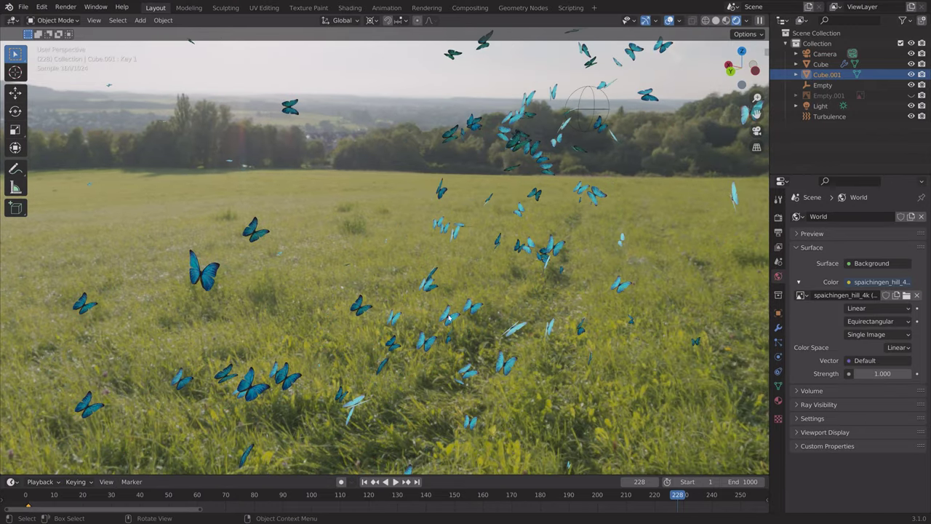
scroll(449, 318, "down", 6)
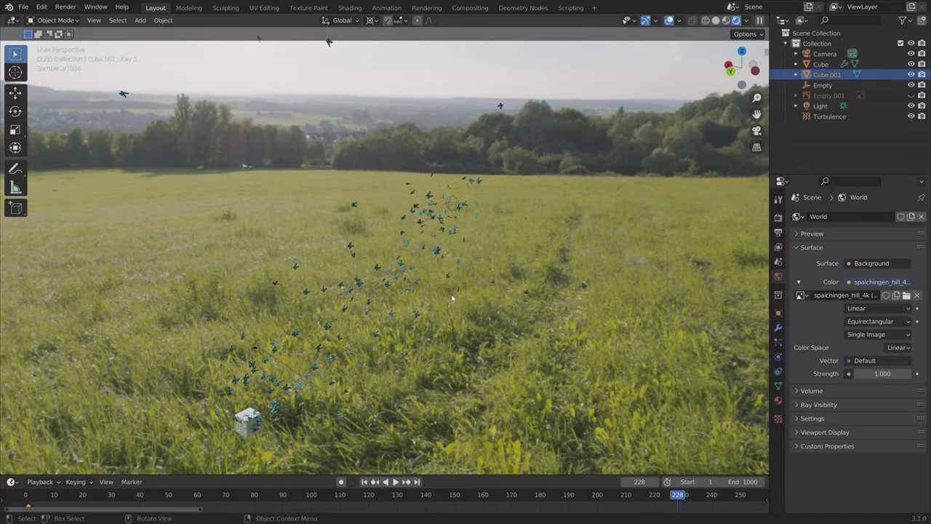
- Enable Transparent in the Film render settings so the background is left out of the render
left_click(778, 217)
scroll(857, 413, "down", 3)
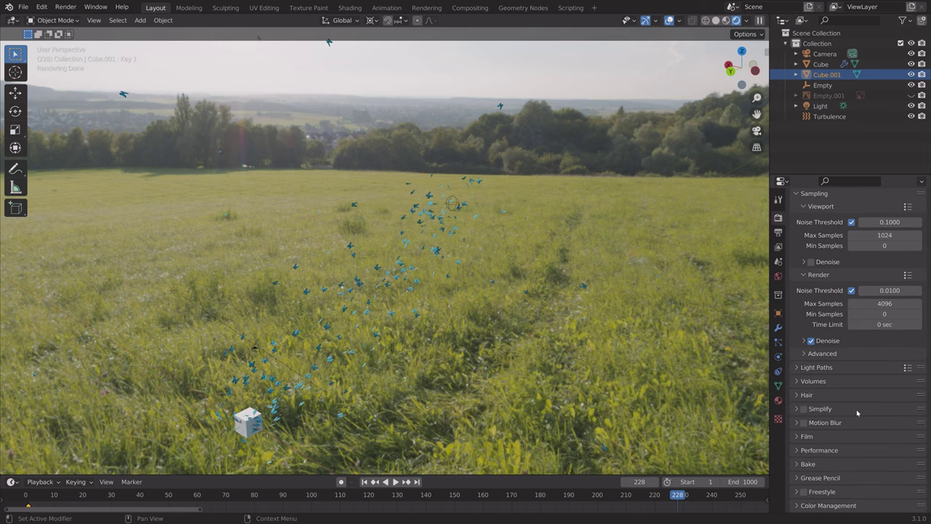
left_click(805, 437)
scroll(810, 466, "down", 2)
left_click(811, 453)
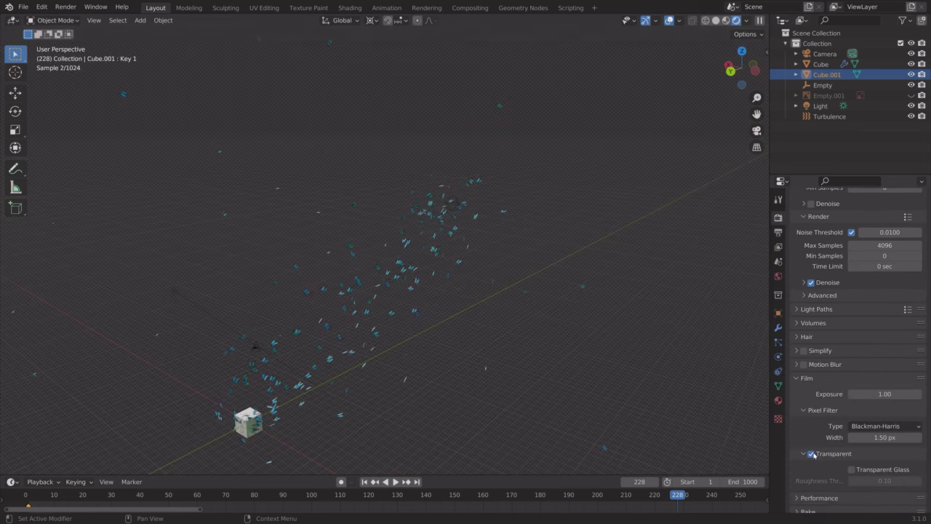
scroll(582, 318, "down", 5)
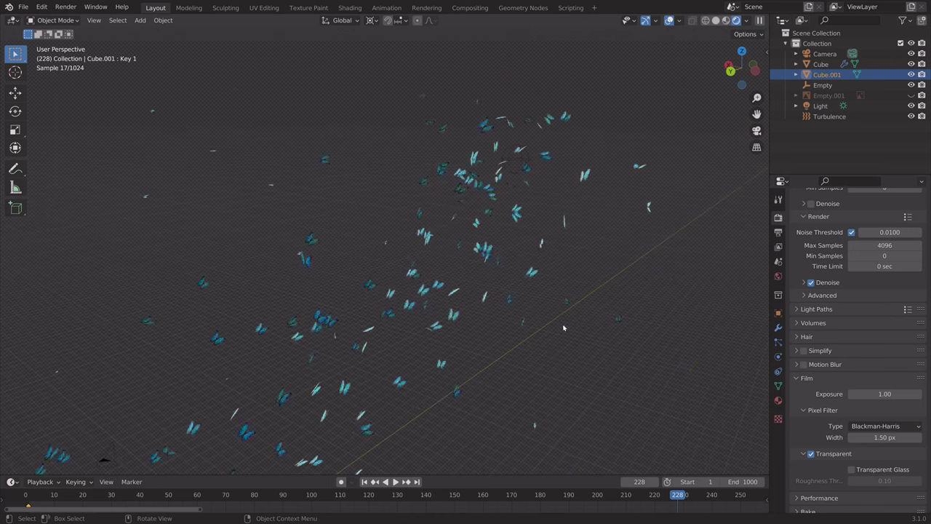
- Set the render Scale of the emitter cube's particles to 0.350
left_click(247, 420)
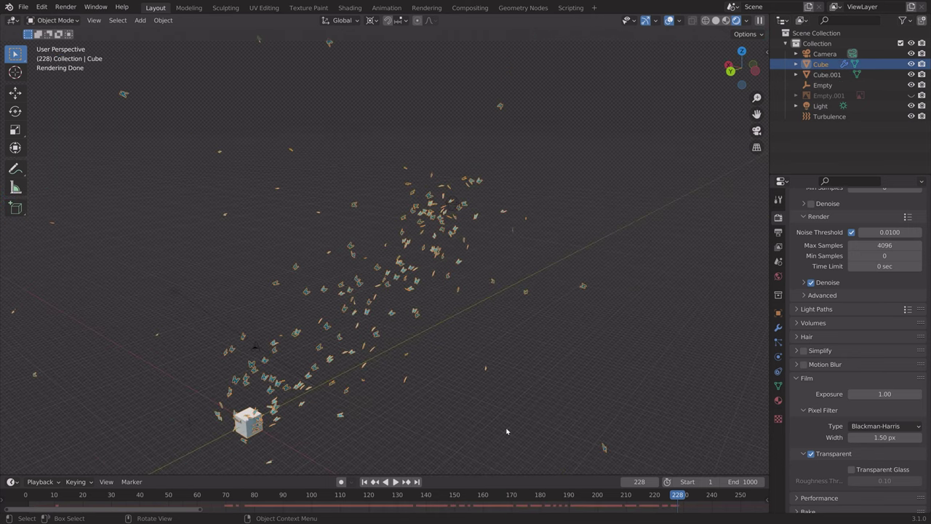
left_click(777, 345)
scroll(873, 392, "down", 5)
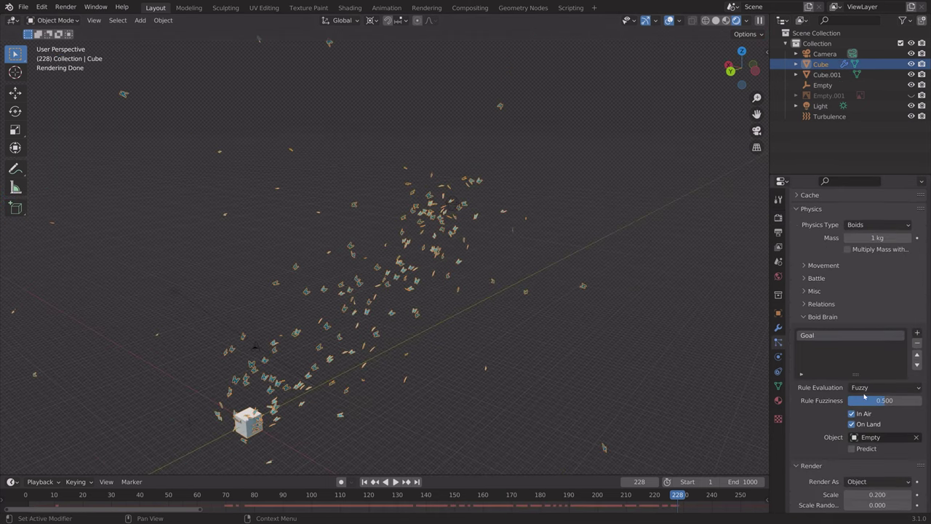
mouse_move(902, 407)
left_mouse_down()
mouse_move(927, 407)
mouse_move(910, 407)
left_mouse_up()
- Play the animation up to frame 286 and examine the butterflies up close and from a distance
key("space")
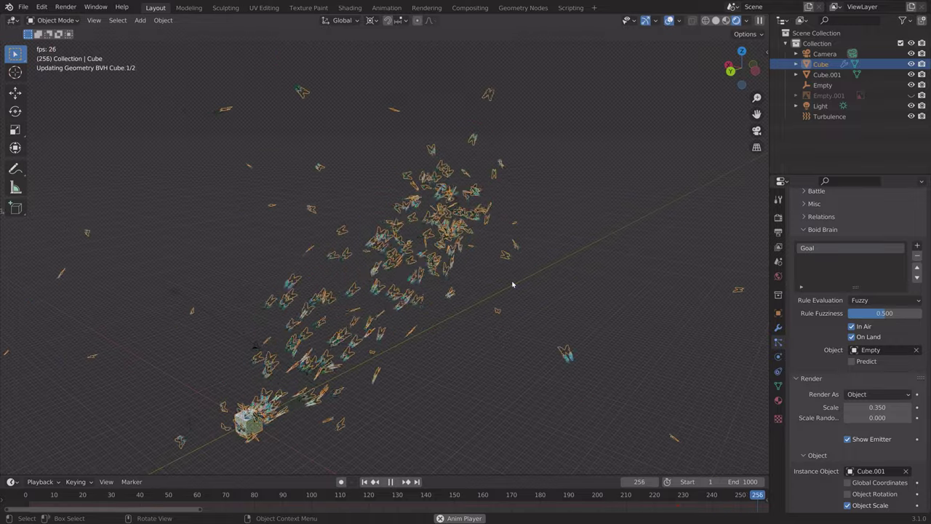
key("space")
scroll(403, 245, "up", 8)
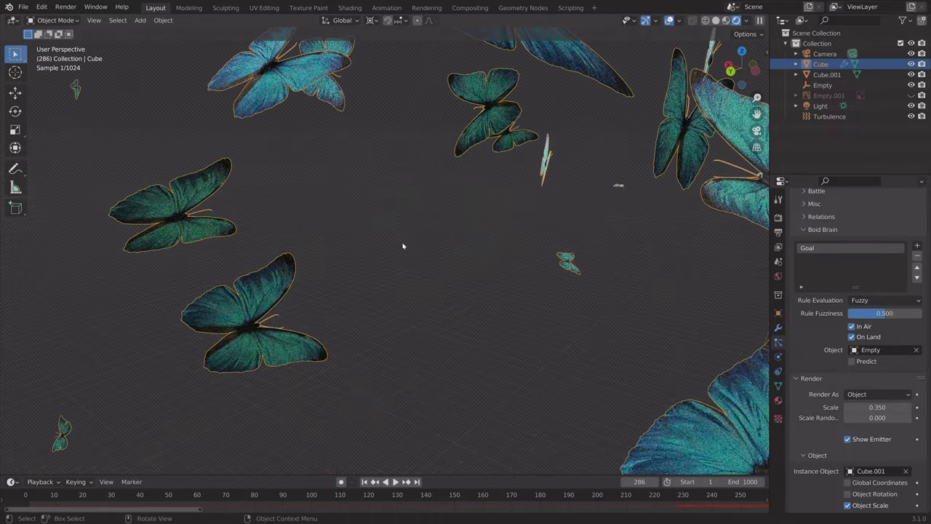
scroll(403, 245, "down", 6)
mouse_move(450, 229)
middle_mouse_down()
mouse_move(424, 223)
mouse_move(455, 214)
middle_mouse_up()
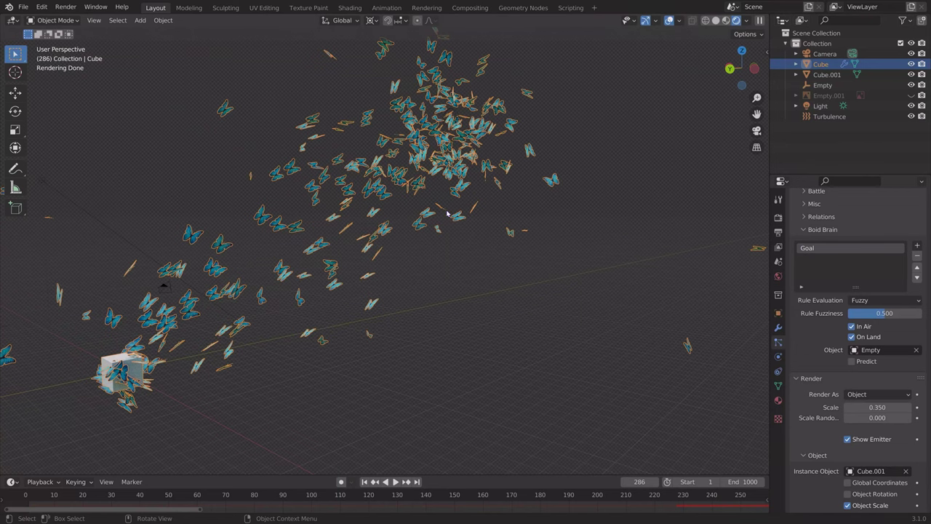
- Hide the viewport overlays and replay the swarm animation from the start, pausing at frame 164
left_click(669, 20)
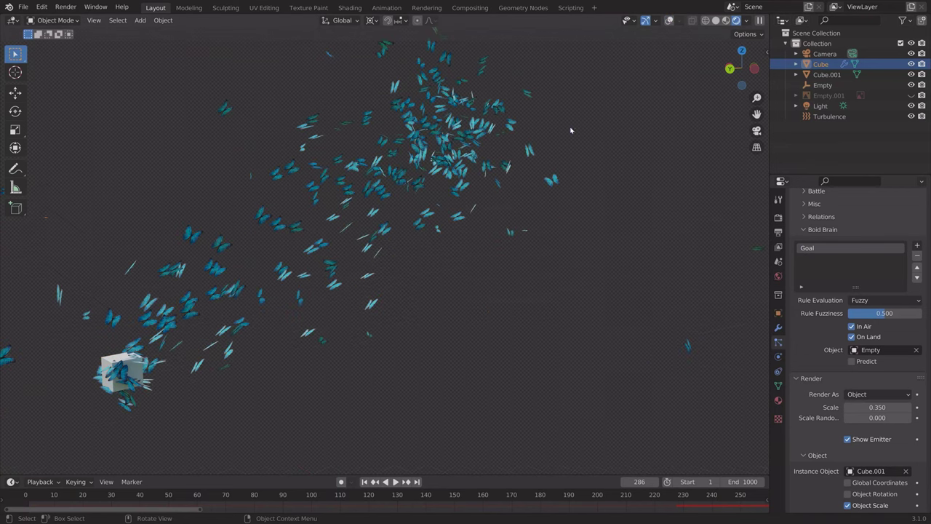
middle_click_drag(551, 155, 576, 178)
left_click_drag(702, 497, 664, 500)
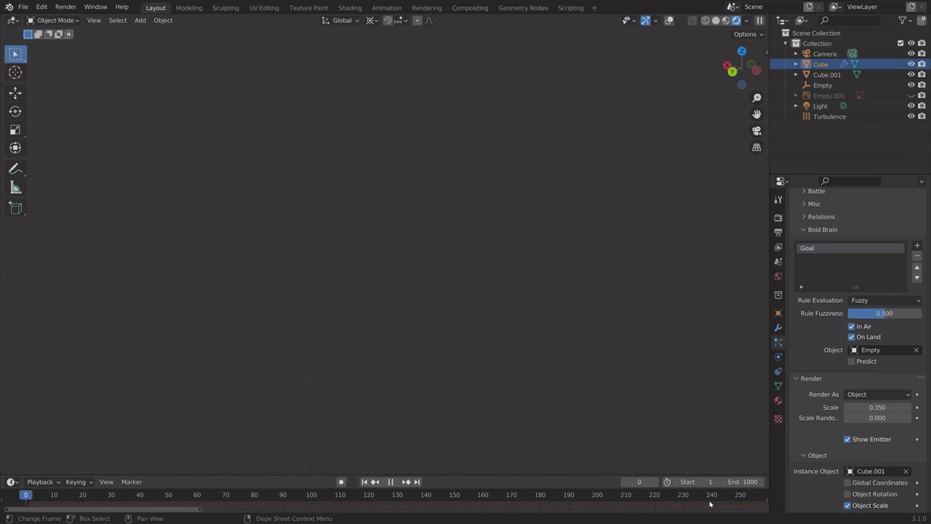
key("space")
key("space")
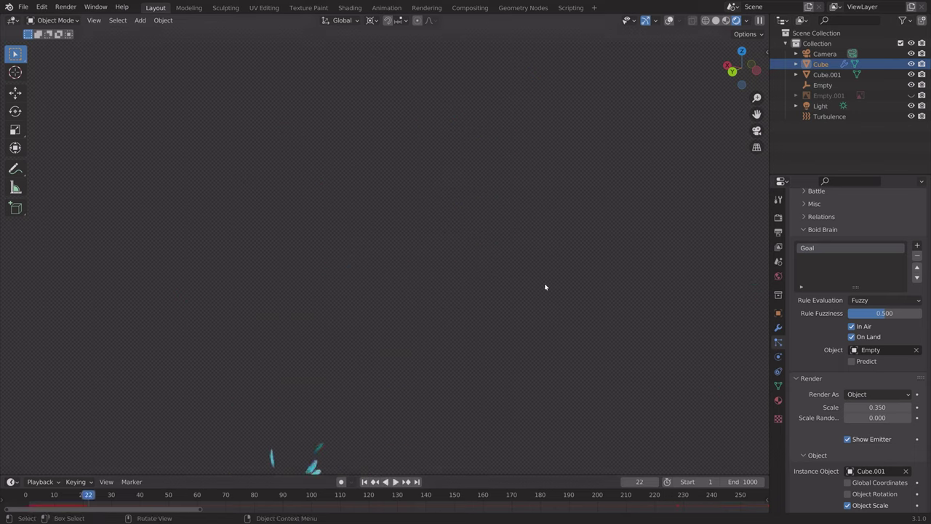
key("space")
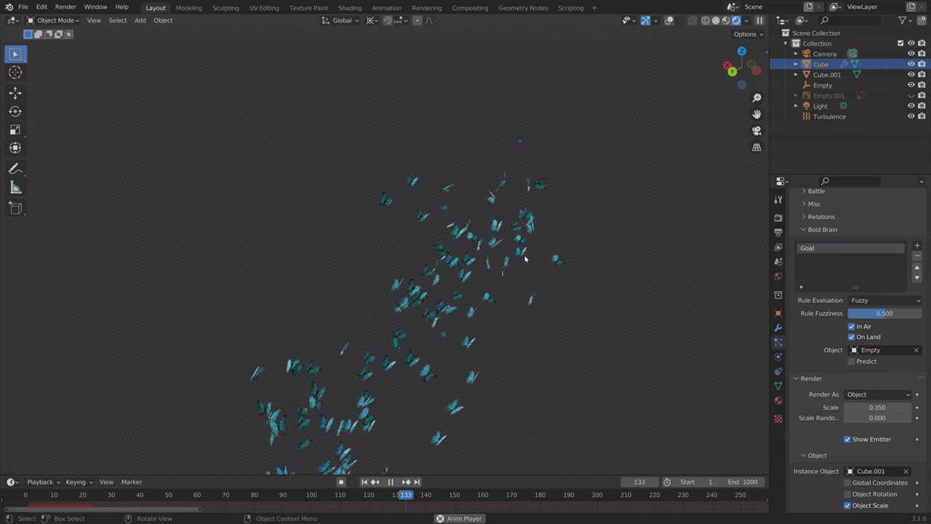
key("space")
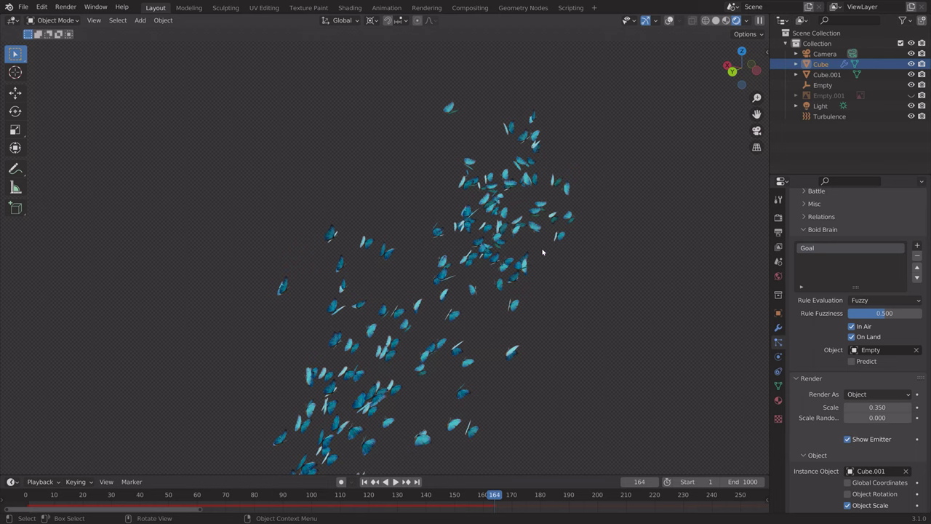
- Save the project in the Moth folder as a new numbered version following tut12.blend
scroll(542, 251, "down", 5)
scroll(542, 251, "up", 6)
middle_click_drag(447, 314, 622, 176, "shift")
key("ctrl+shift+s")
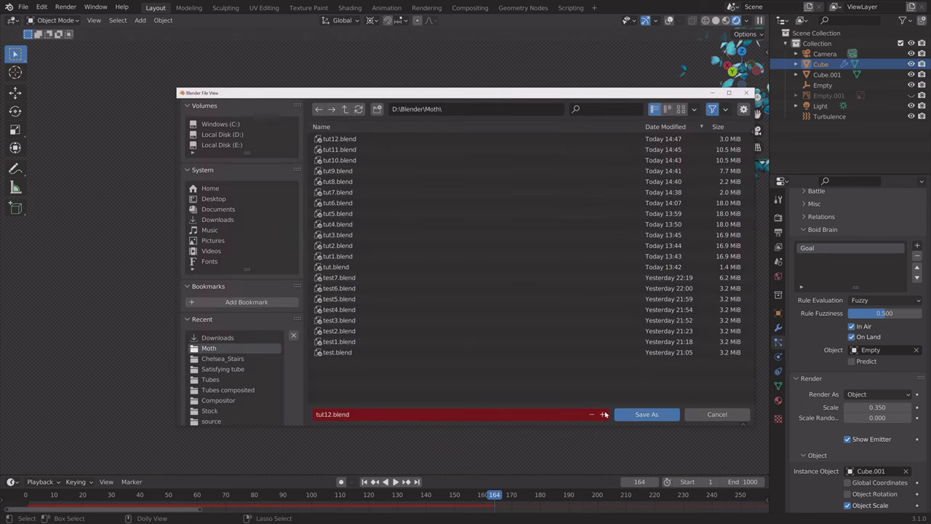
left_click(643, 413)
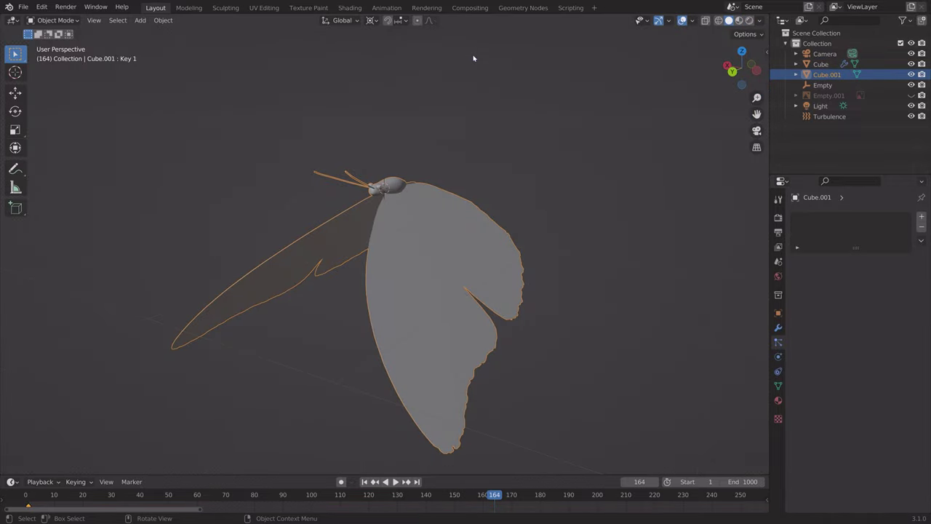
- Duplicate the butterfly along the global X axis and place the copy beside the original
key("KP_7")
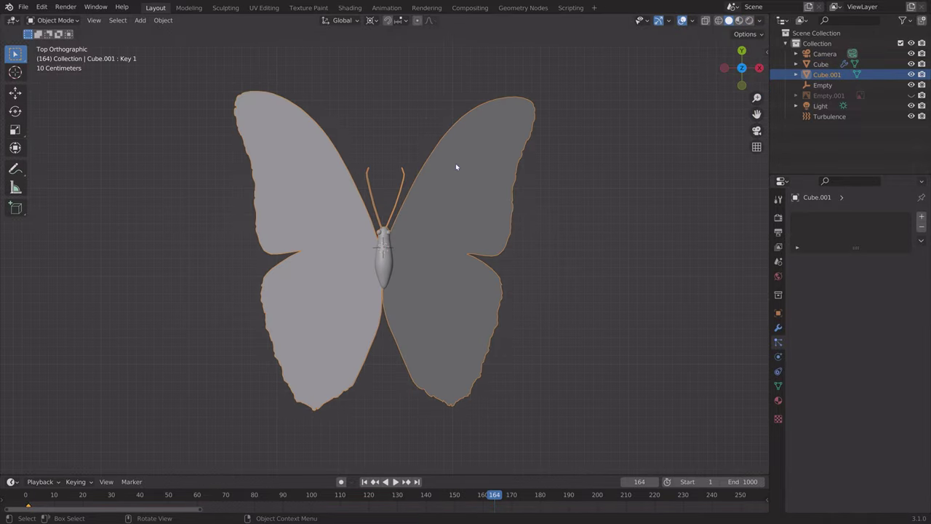
scroll(456, 168, "down", 3)
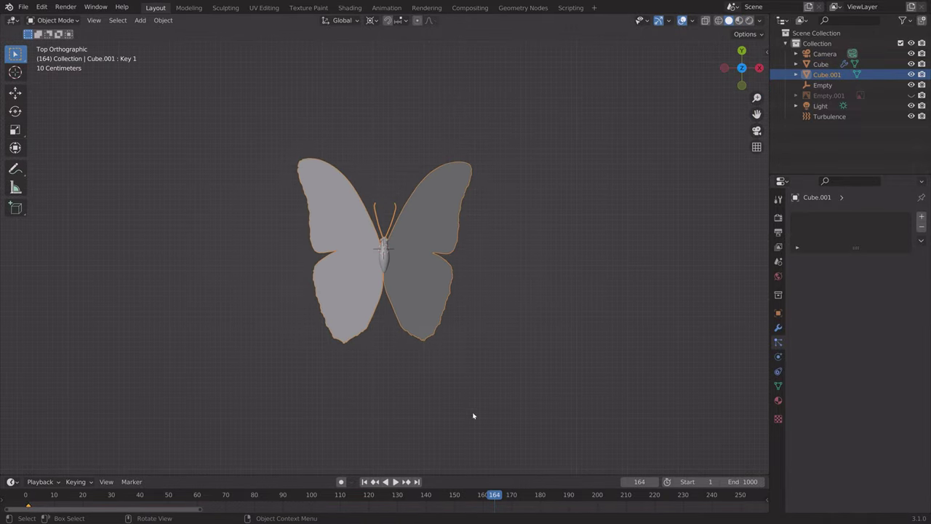
middle_click_drag(491, 253, 384, 249, "shift")
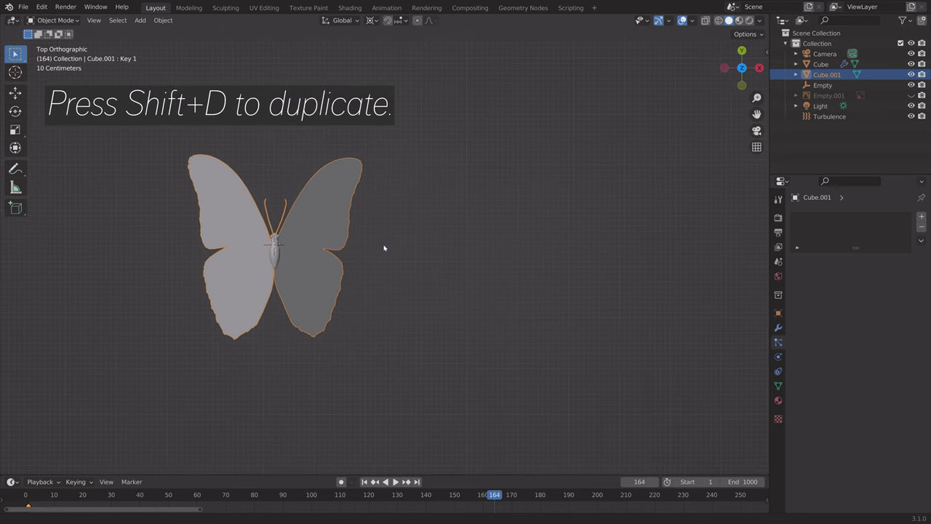
key("shift+d")
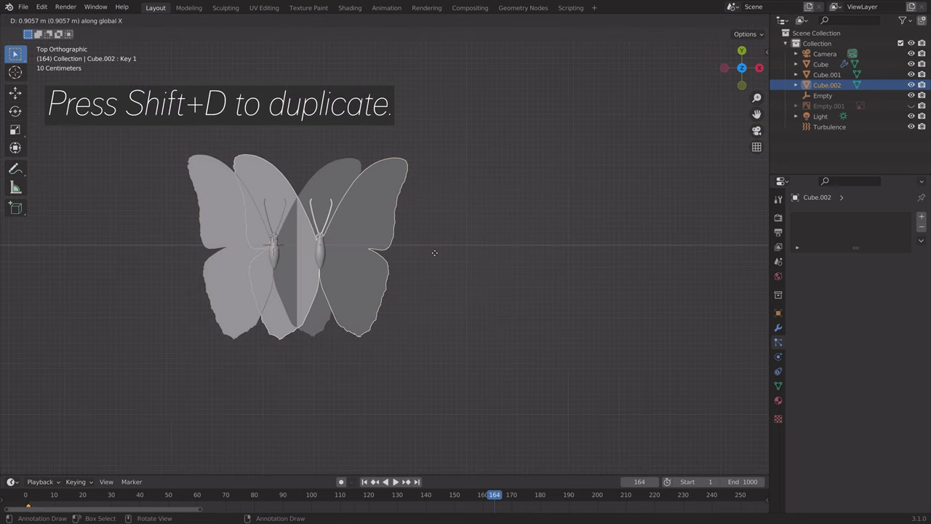
left_click(609, 274)
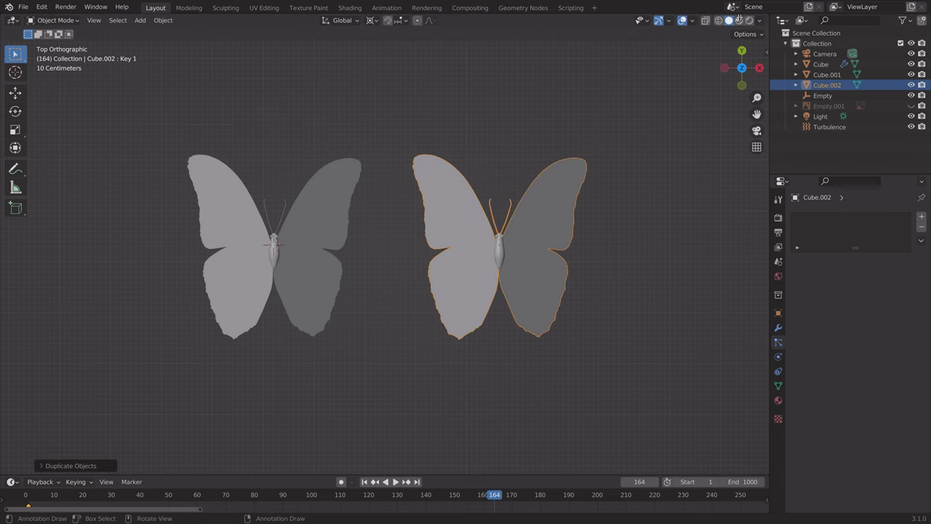
- Split the 3D viewport vertically, giving one half rendered shading and turning the other half into a Graph Editor
left_click_drag(766, 18, 391, 50)
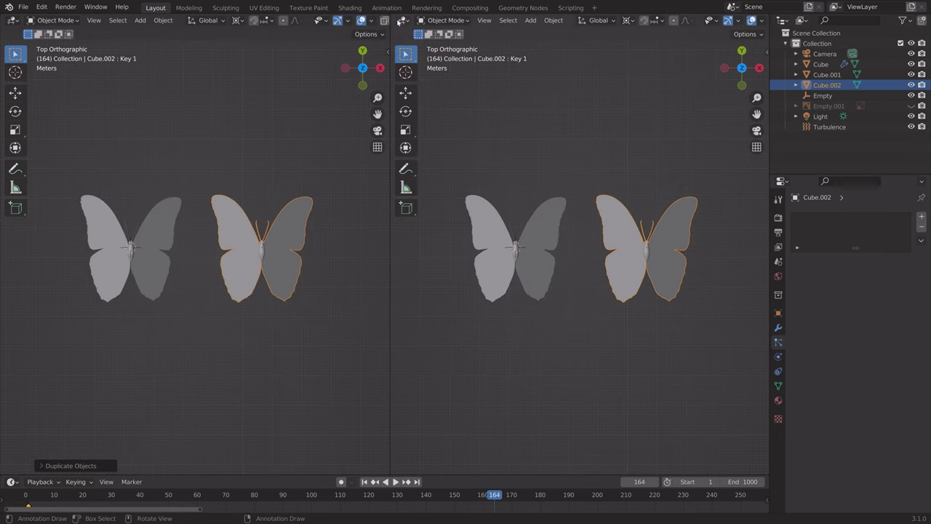
scroll(370, 20, "down", 3)
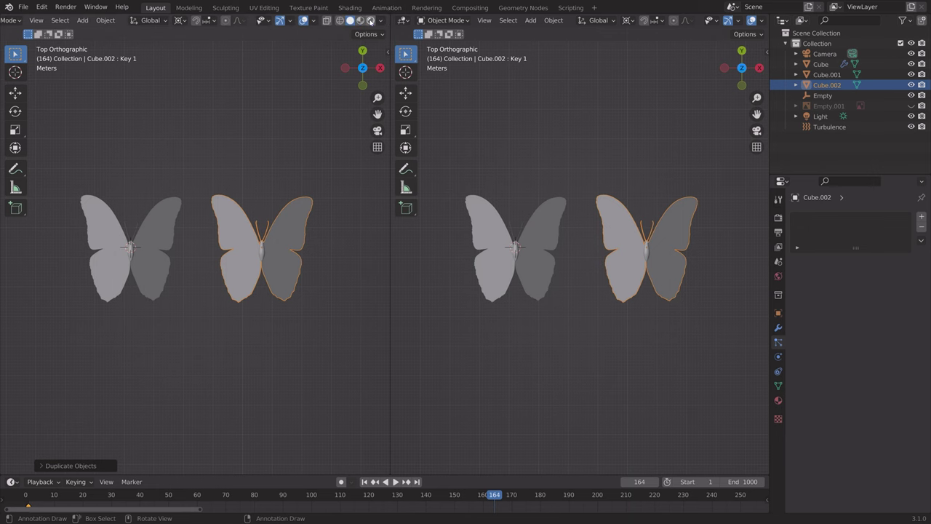
left_click(371, 21)
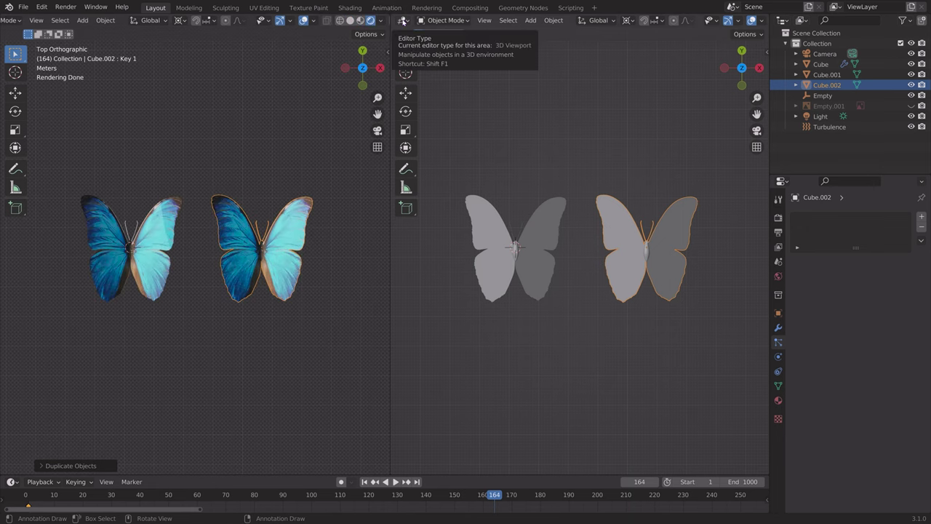
left_click(402, 20)
left_click(536, 72)
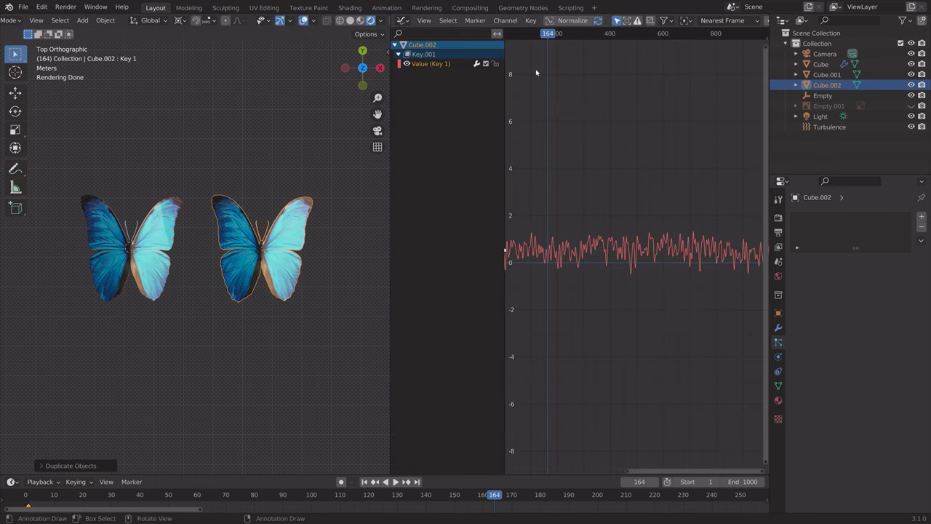
- Vary the duplicate butterfly's wing flapping by setting its F-curve Noise modifier to Phase 5.300 and Scale 8.000
key("n")
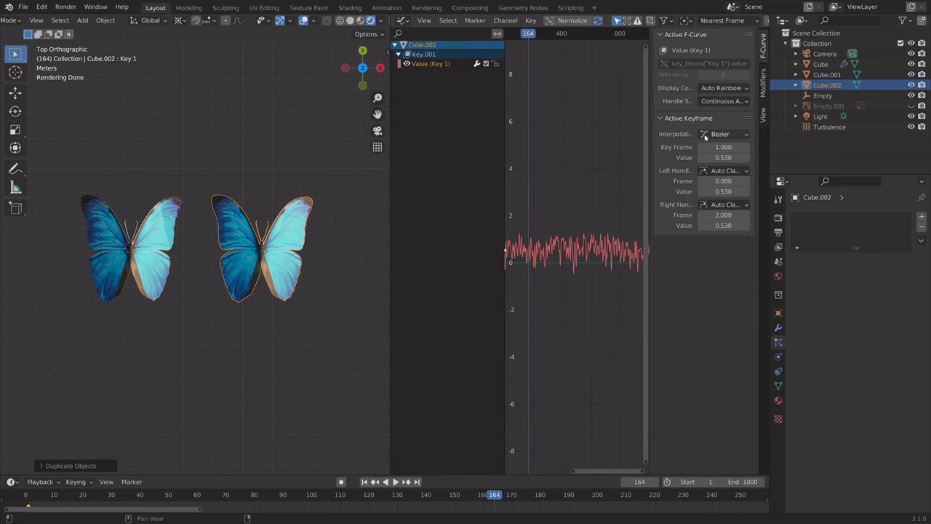
left_click(761, 91)
left_click_drag(724, 116, 756, 116)
mouse_move(724, 82)
left_mouse_down()
mouse_move(733, 83)
mouse_move(720, 95)
left_mouse_up()
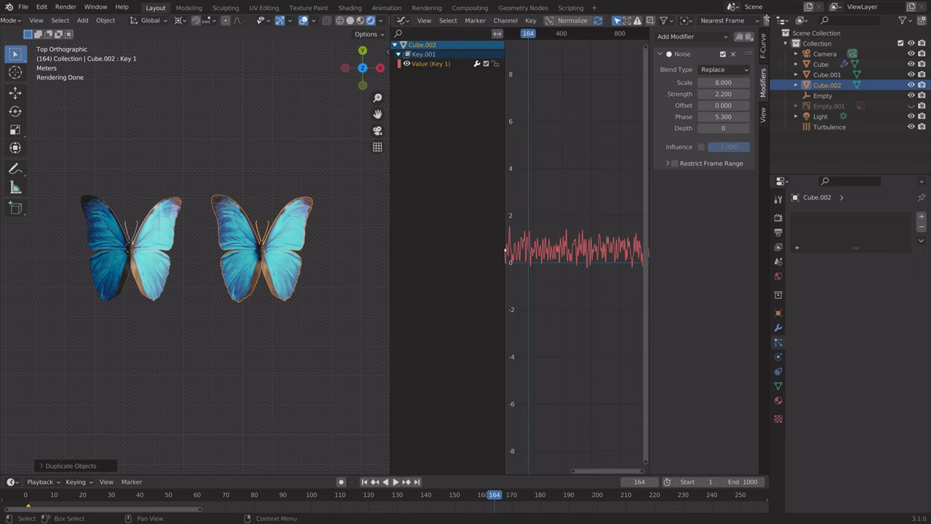
- Split the Graph Editor horizontally and turn one part into a Shader Editor with its sidebar hidden, showing the duplicate's material
left_click_drag(766, 16, 764, 244)
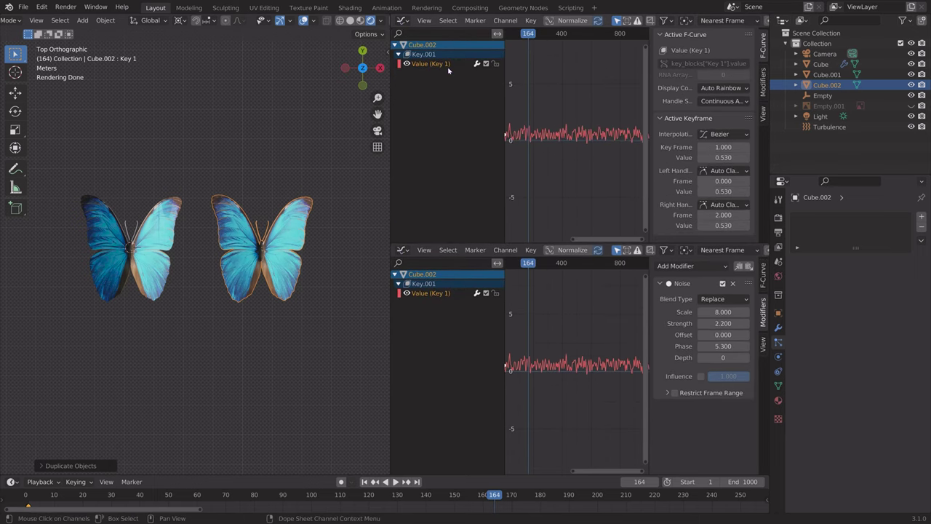
left_click(400, 20)
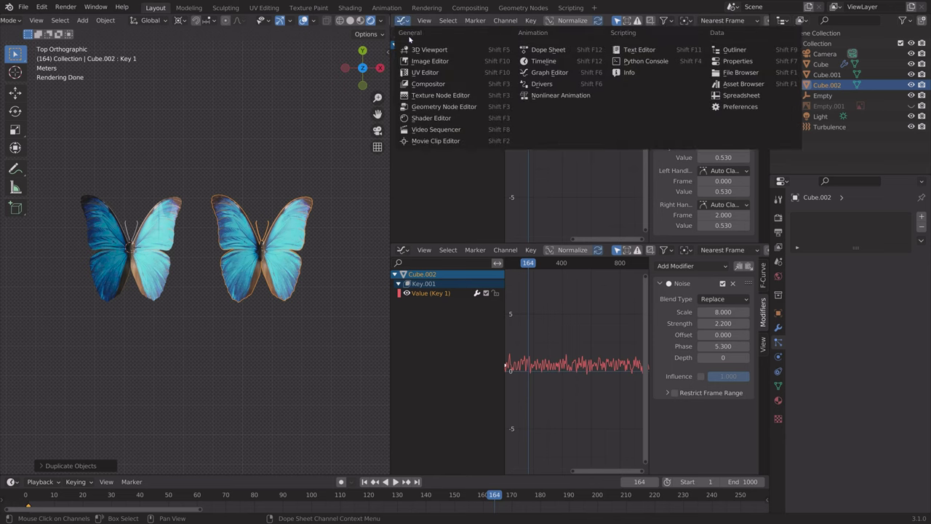
left_click(432, 117)
middle_click_drag(475, 82, 581, 98)
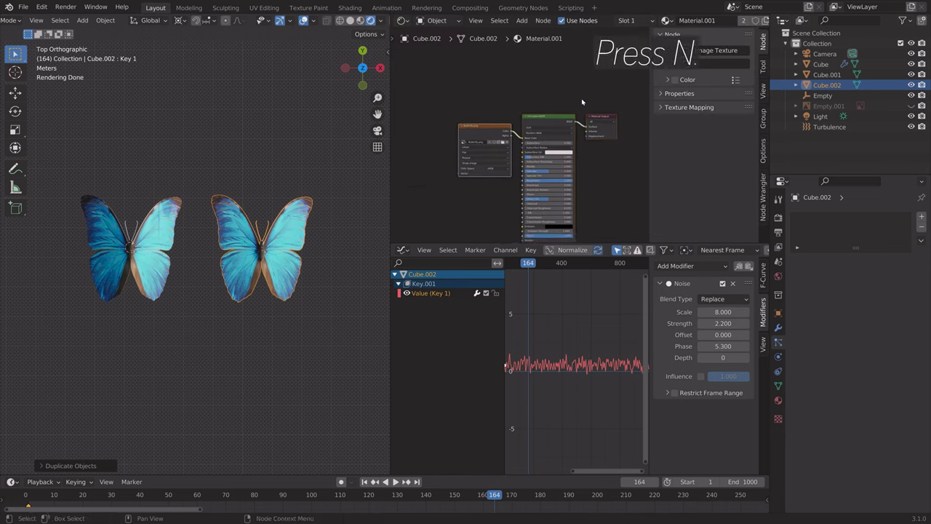
key("n")
scroll(536, 102, "up", 4)
scroll(509, 121, "down", 2)
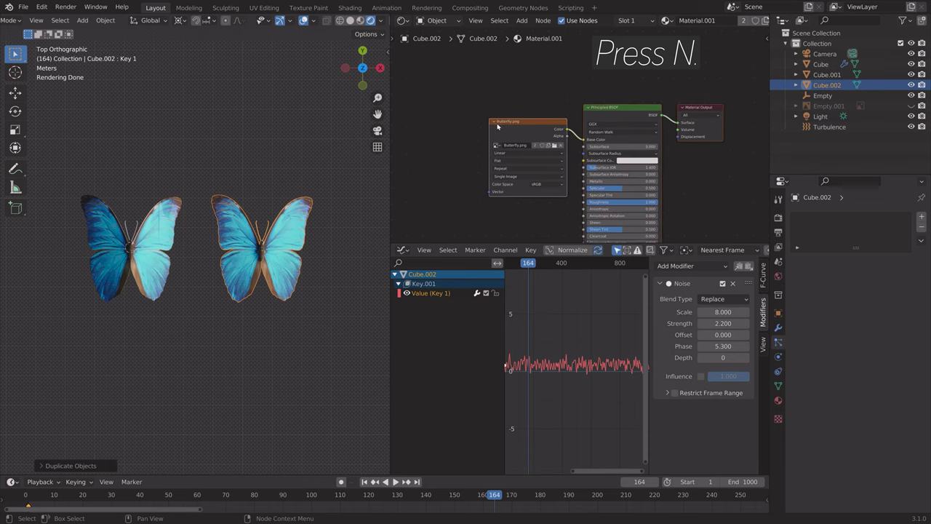
- Move the Butterfly.png texture node away from the Principled BSDF and add a ColorRamp node below their connection
left_click_drag(520, 124, 421, 116)
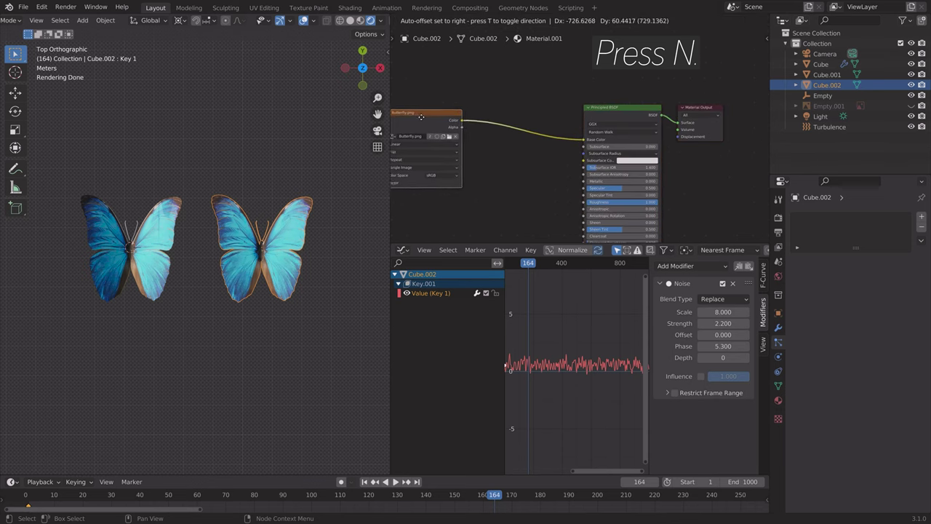
key("shift+a")
left_click(494, 121)
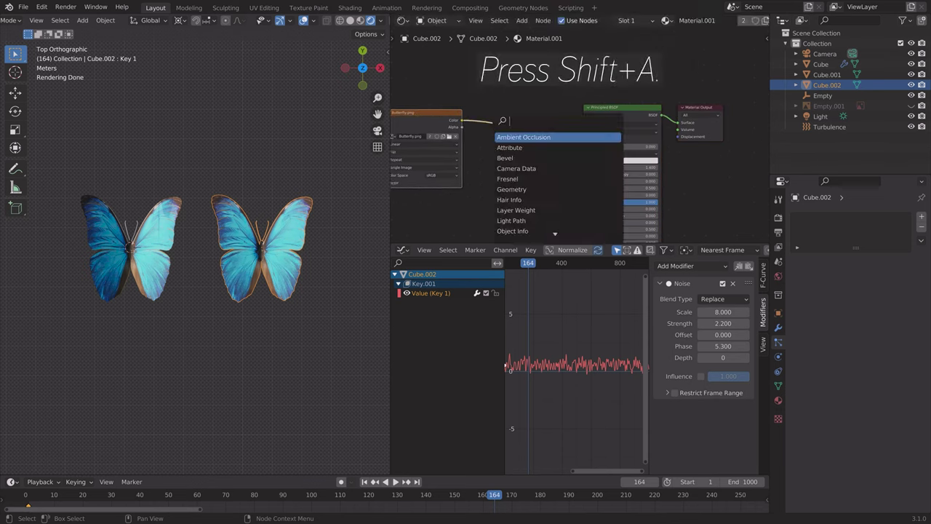
type("colo")
key("Return")
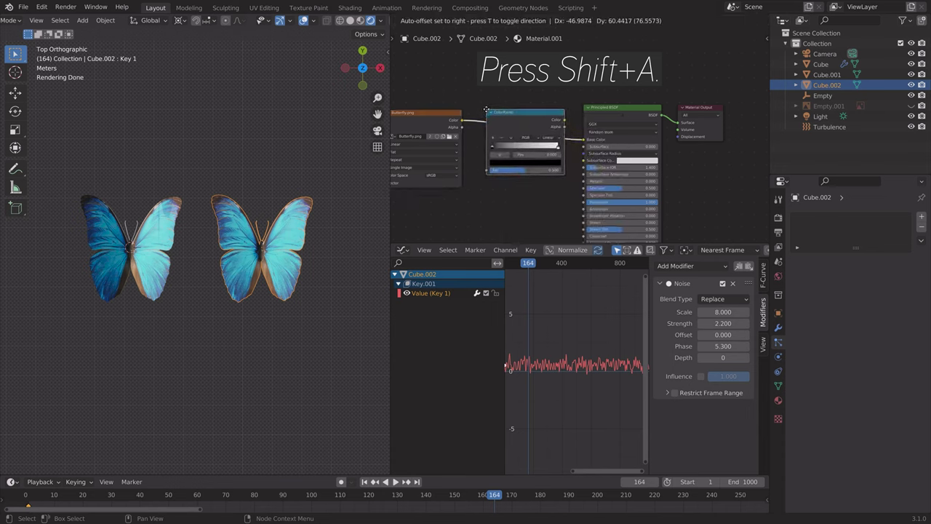
left_click(485, 155)
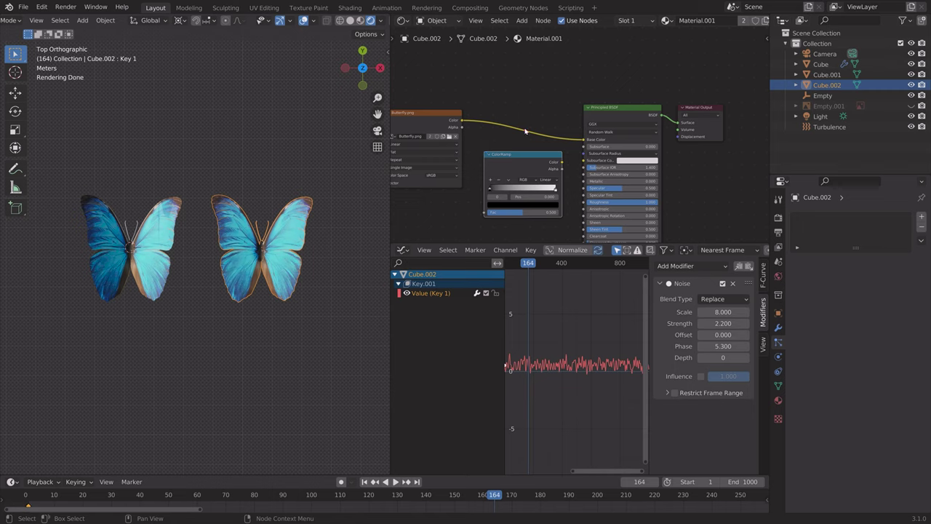
- Make the duplicate's material a single-user copy and insert the ColorRamp between the image texture and the Base Color
scroll(717, 21, "right", 3)
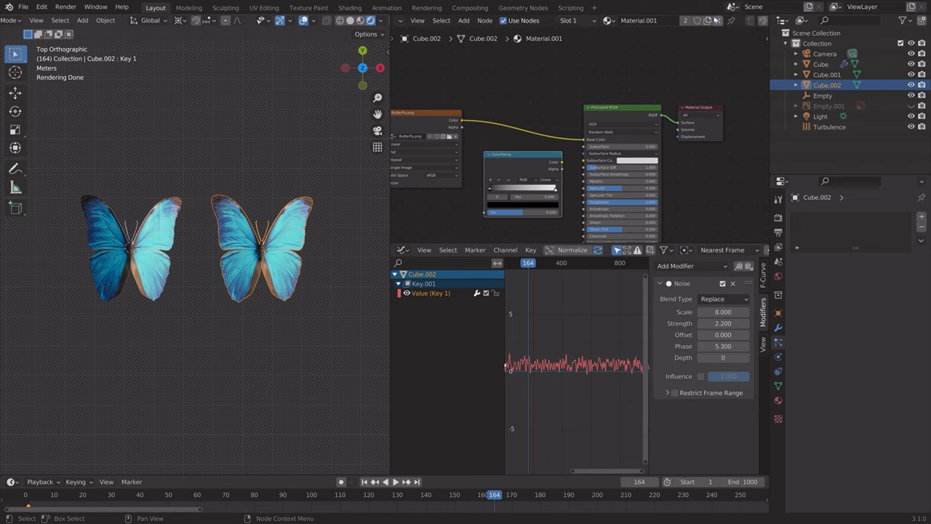
left_click(707, 20)
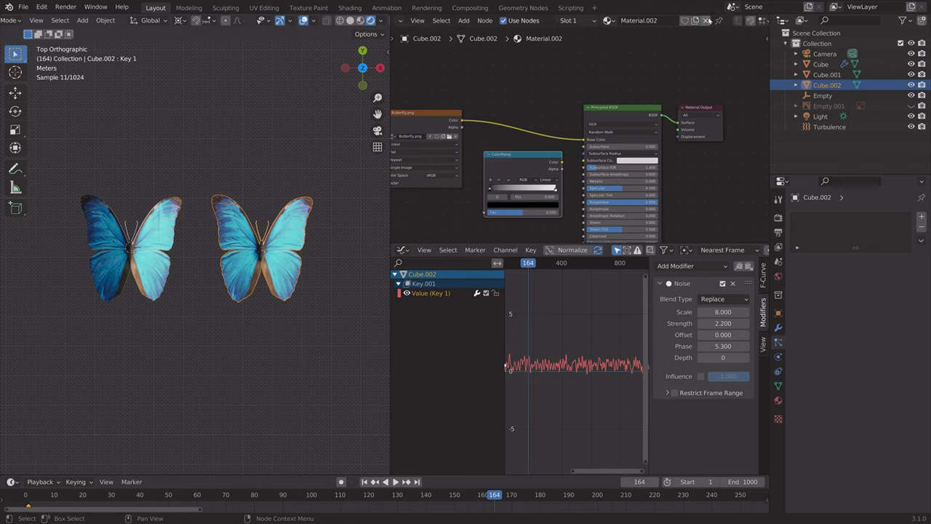
left_click_drag(531, 156, 533, 117)
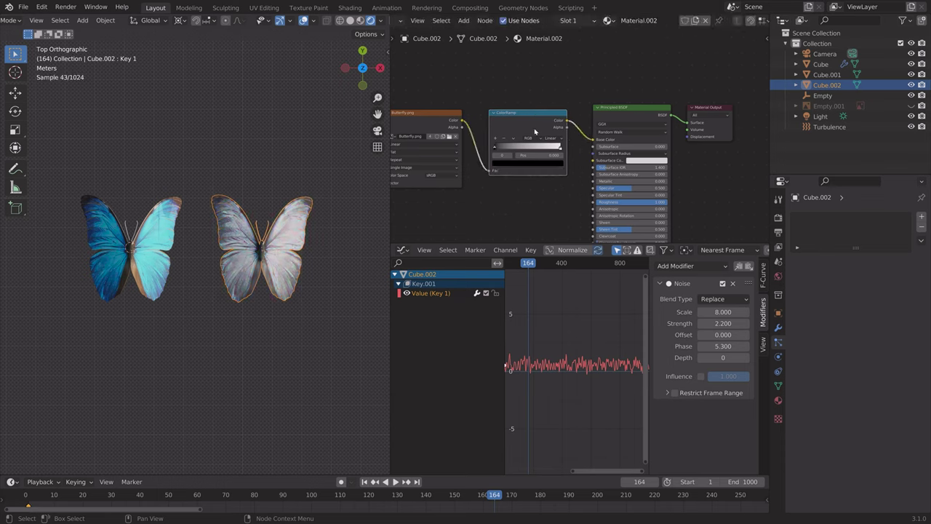
- Change the ColorRamp's white end stop to an orange-red colour
scroll(509, 138, "up", 3)
mouse_move(443, 154)
left_mouse_down()
mouse_move(493, 159)
mouse_move(445, 160)
left_mouse_up()
left_click(483, 179)
left_click(550, 154)
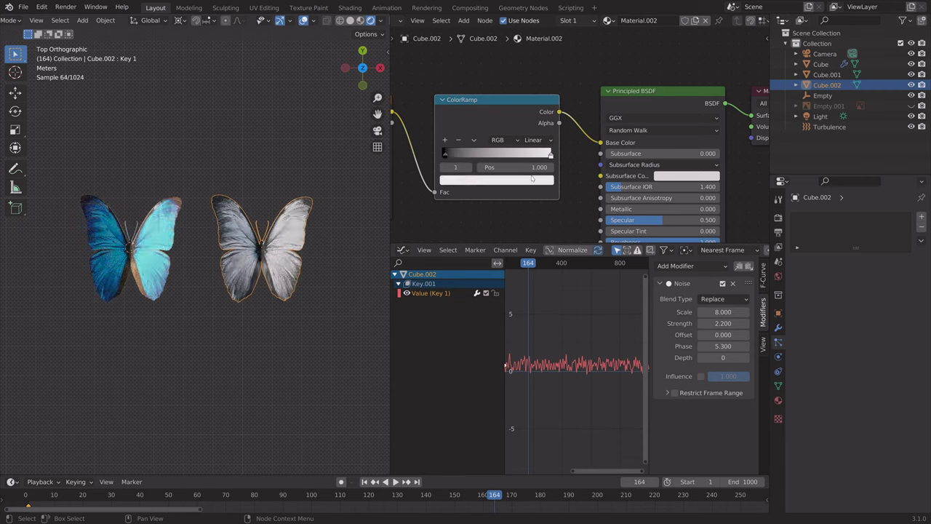
left_click(531, 180)
left_click_drag(475, 97, 476, 99)
- Move the ColorRamp's orange-red stop to position 0.306 and set the interpolation to Ease
left_click(535, 140)
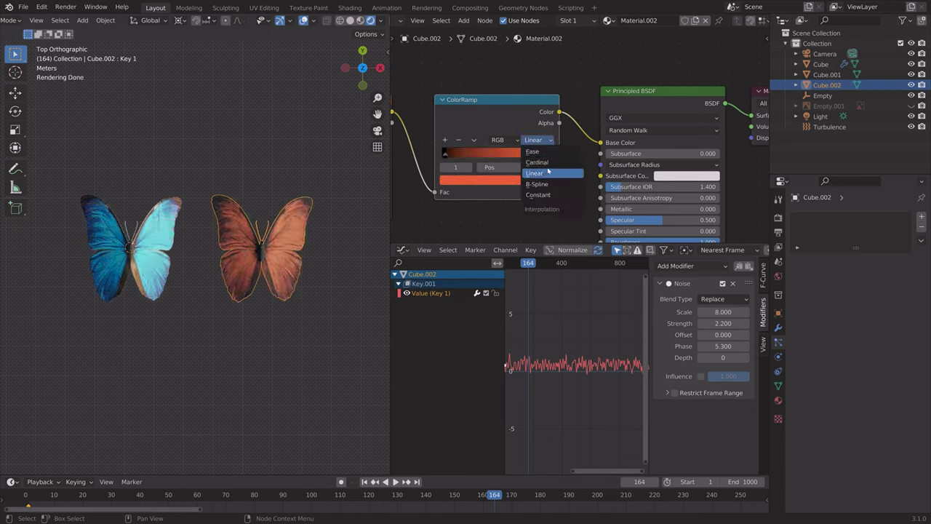
left_click(509, 197)
left_click_drag(550, 155, 475, 156)
left_click(539, 140)
left_click(537, 152)
left_click(501, 184)
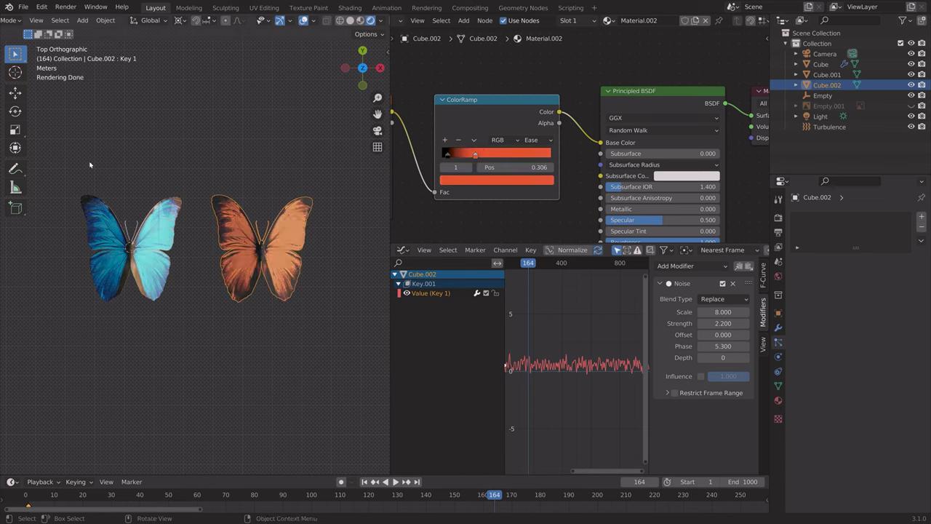
- Duplicate the orange butterfly beside itself and set the new copy's Noise modifier to Phase 21.100 and Scale 7.400
scroll(232, 235, "down", 2)
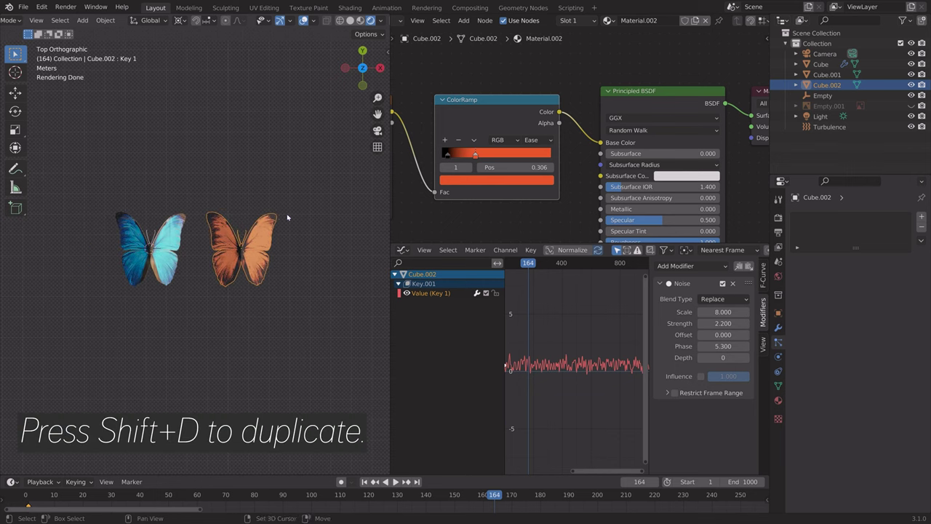
key("shift+d")
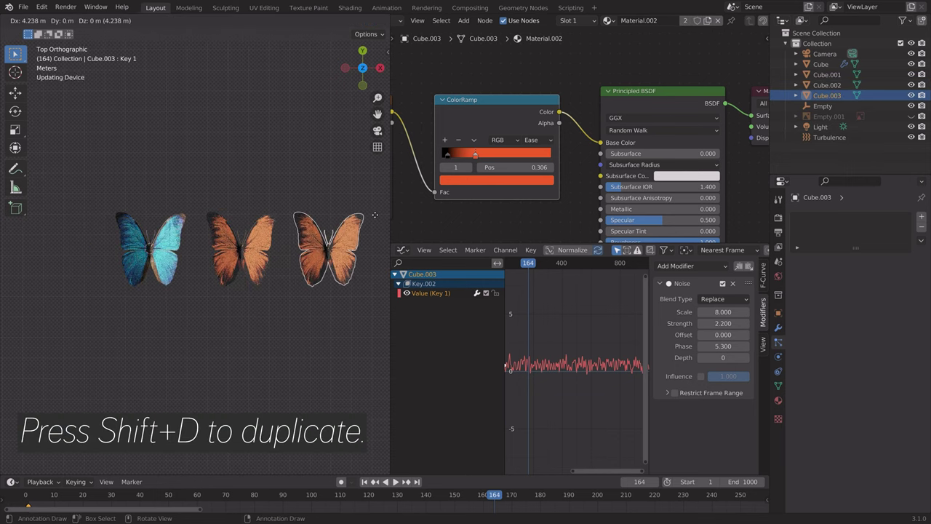
left_click(376, 215)
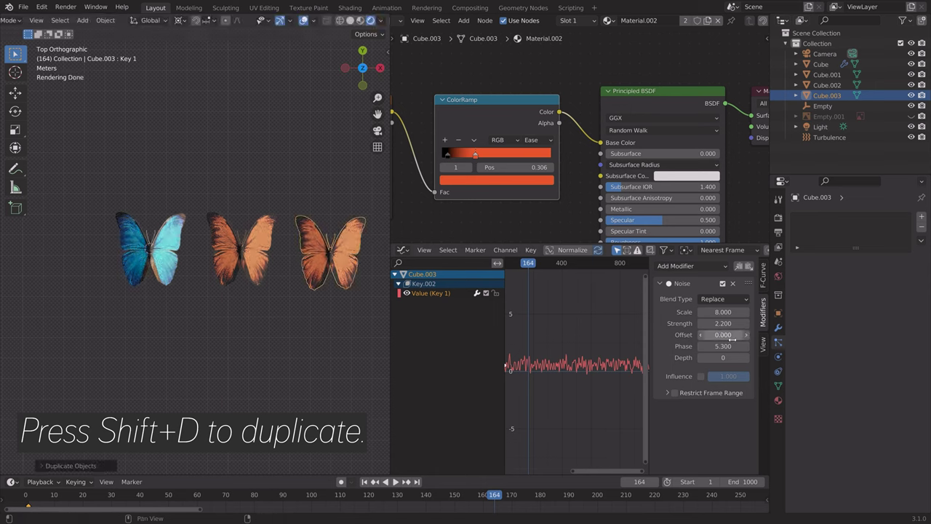
left_click_drag(723, 346, 838, 346)
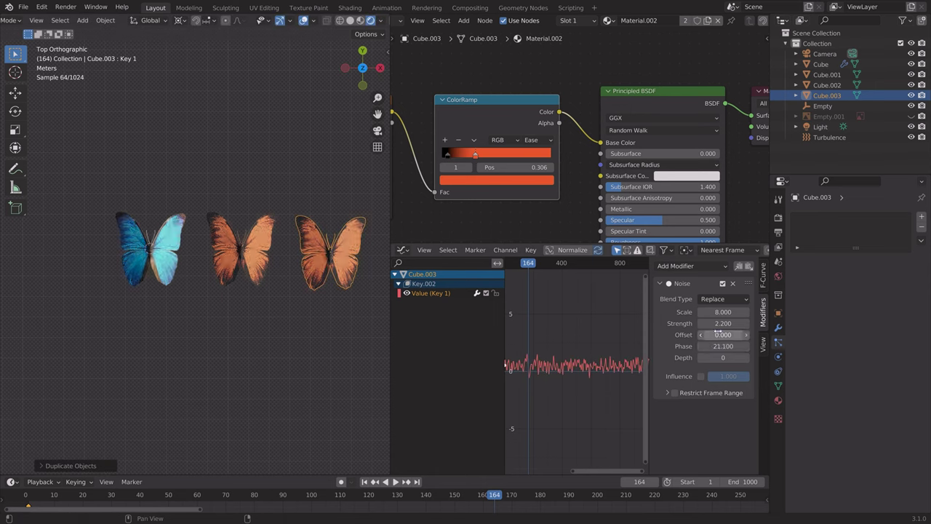
mouse_move(723, 322)
left_mouse_down()
mouse_move(705, 323)
mouse_move(723, 322)
mouse_move(722, 312)
mouse_move(710, 312)
left_mouse_up()
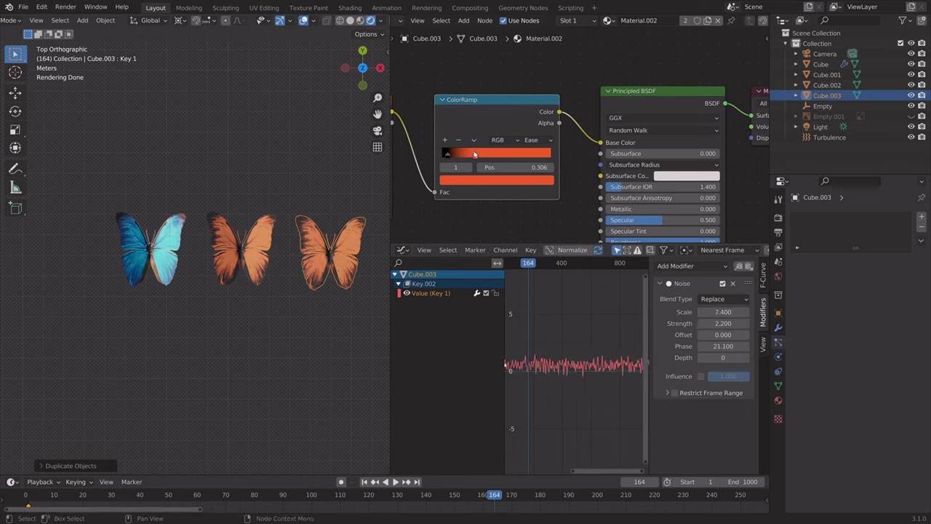
- Make the third butterfly's material single-user and change the ColorRamp stop at 0.306 to bright green
left_click(706, 22)
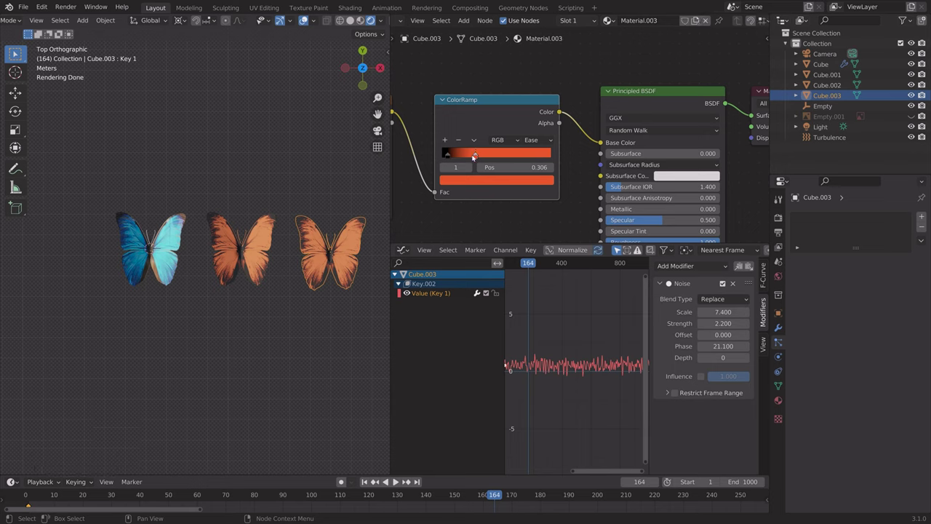
left_click(479, 181)
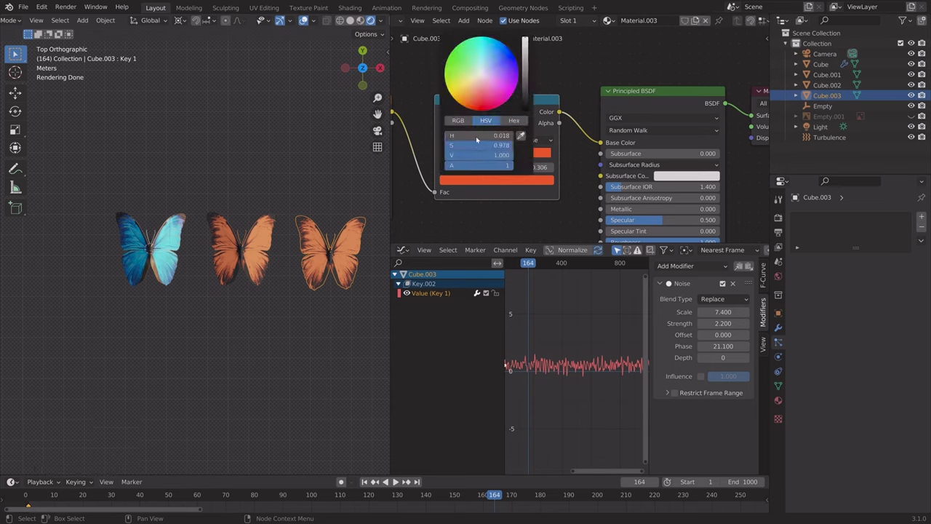
left_click(497, 93)
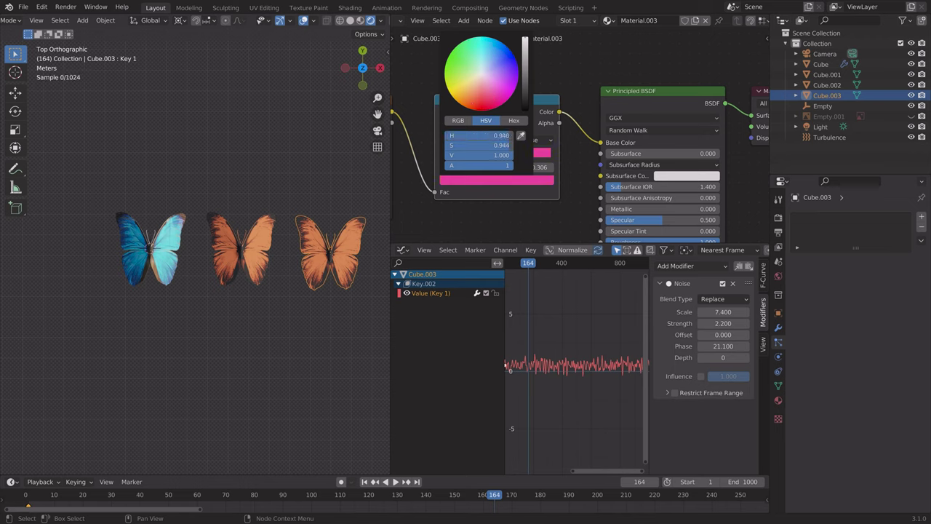
left_click(456, 62)
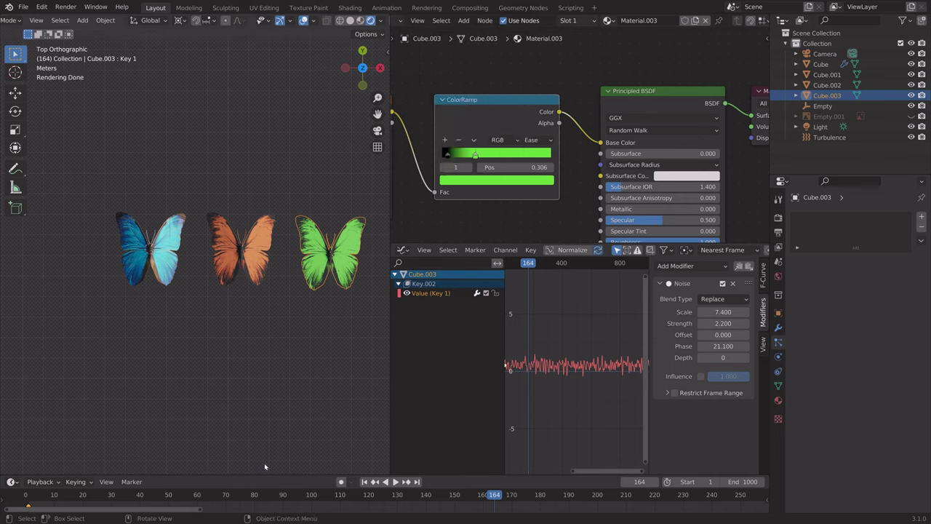
- Play the animation from an earlier frame and compare the flapping of the three butterflies in perspective
left_click_drag(493, 494, 323, 494)
middle_click_drag(297, 368, 307, 333)
key("space")
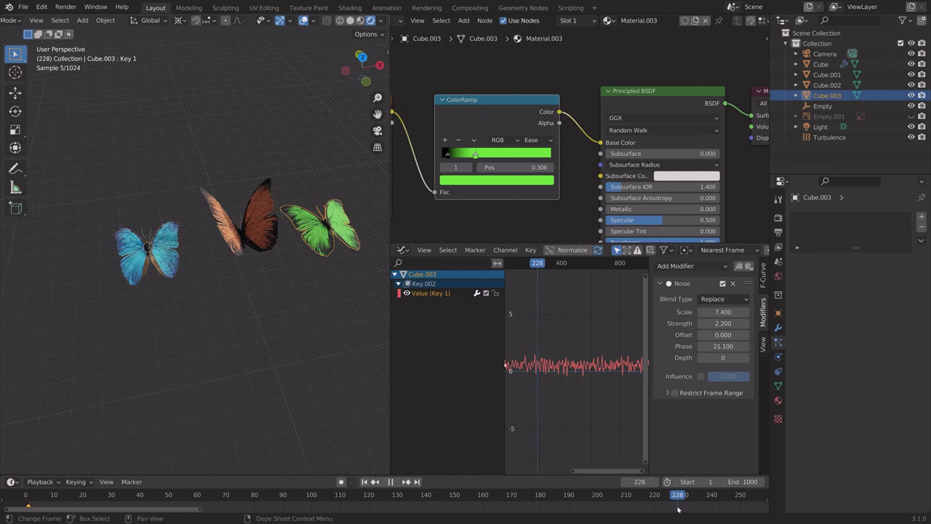
- Scrub through the animation to compare the three butterflies' wing poses and stop playback at frame 144
left_click_drag(605, 500, 122, 518)
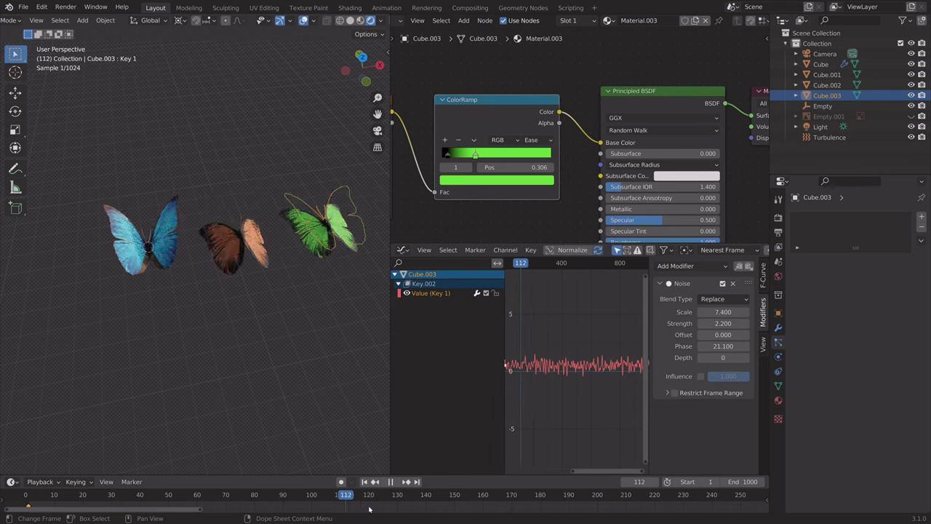
left_click(437, 502)
key("space")
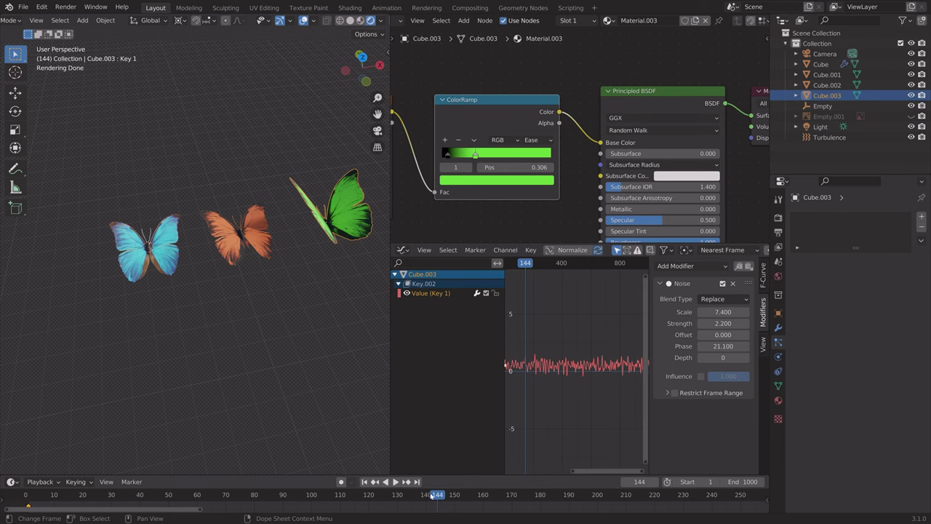
scroll(306, 323, "down", 3)
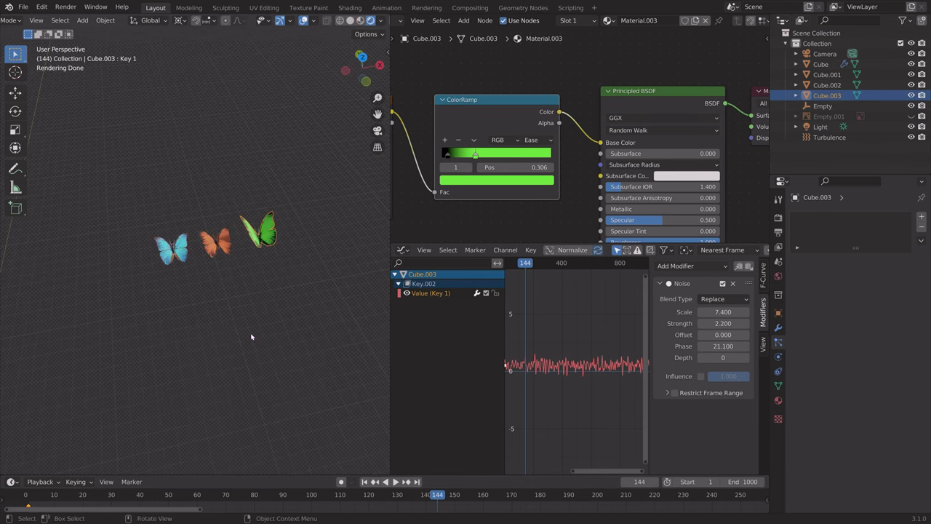
- Save the project as a new version, incrementing the number in the file name tut13.blend
key("ctrl+shift+s")
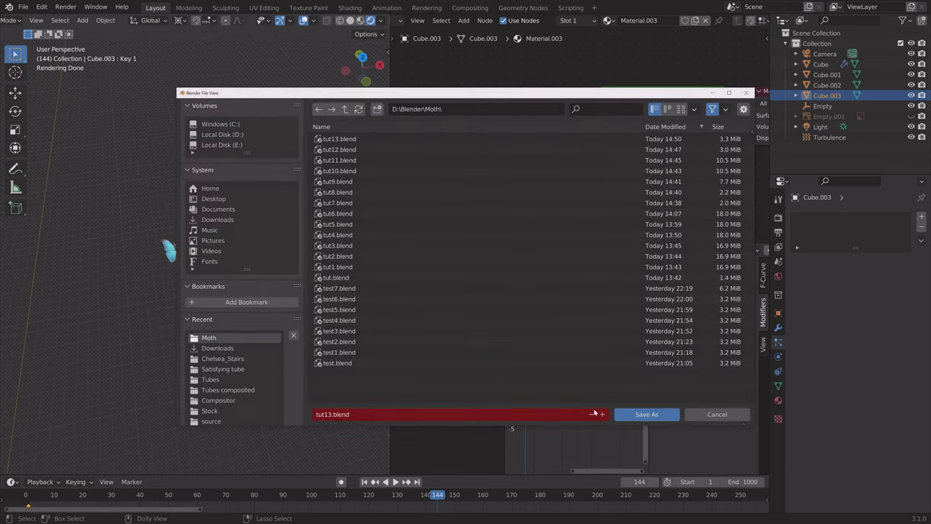
left_click(602, 414)
left_click(642, 414)
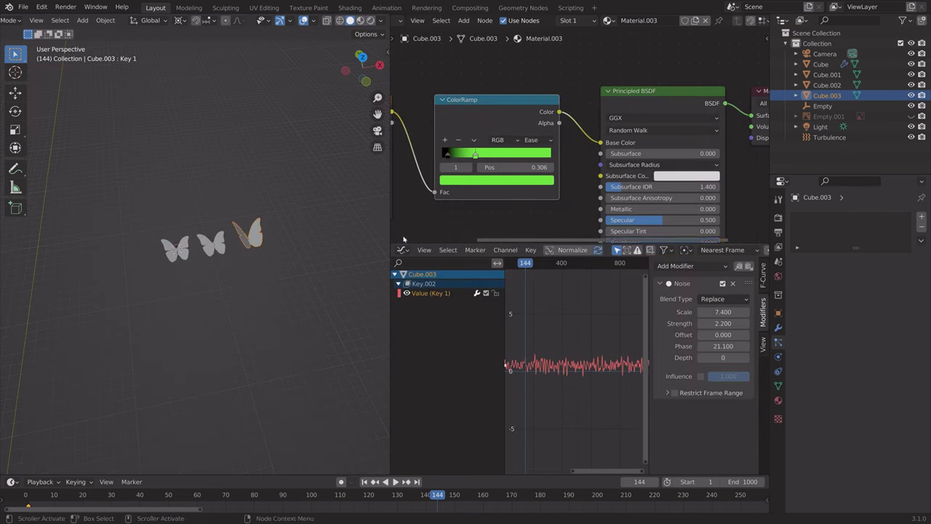
- Select the emitter cube and set its particle emission Number to 300
middle_click_drag(299, 201, 349, 256)
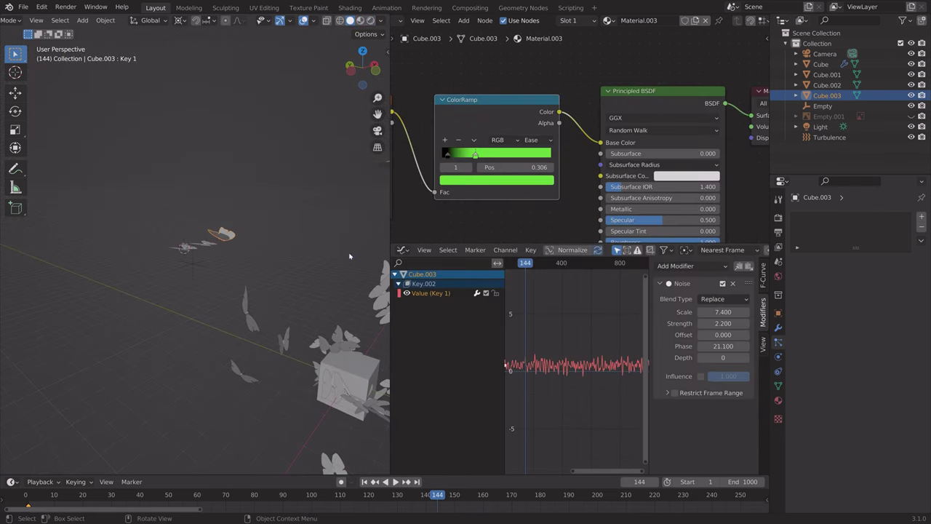
left_click(363, 375)
left_click(872, 309)
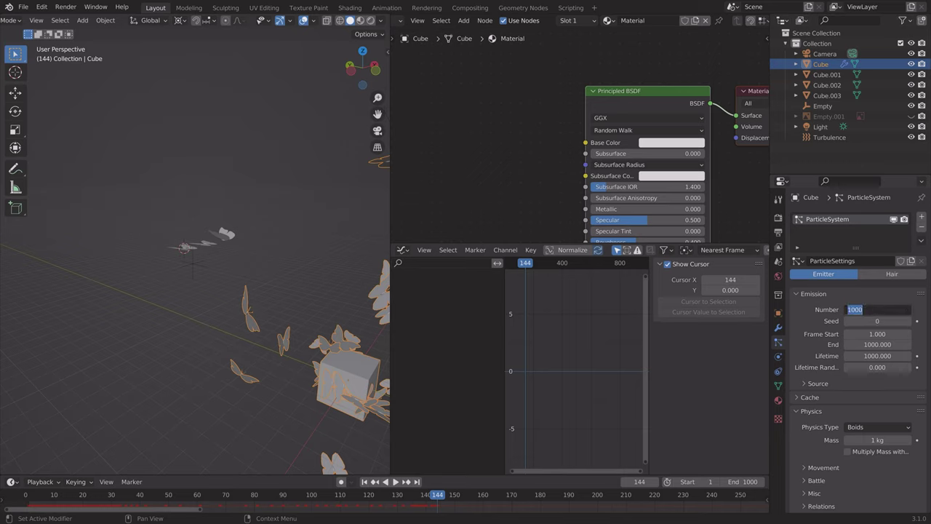
type("300")
key("Return")
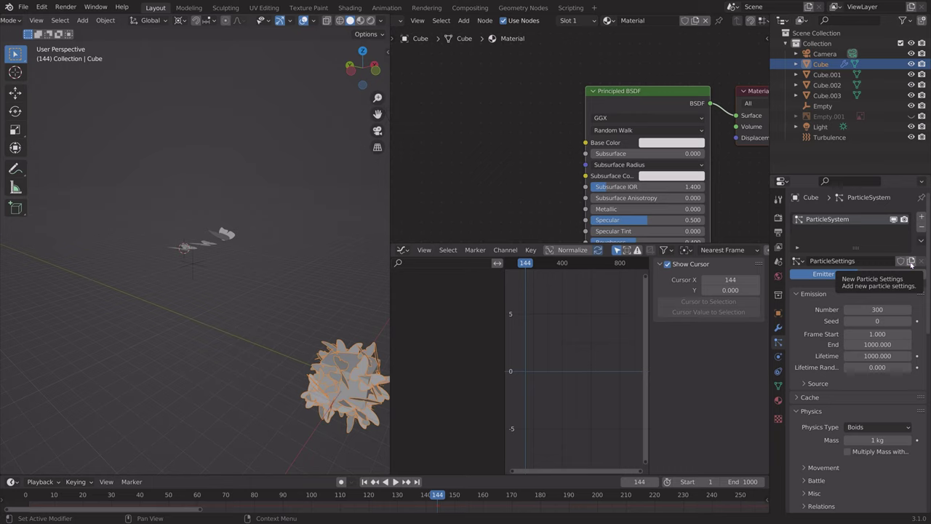
- Create two separate copies of the cube's particle settings and add two more particle systems to the cube
left_click(911, 261)
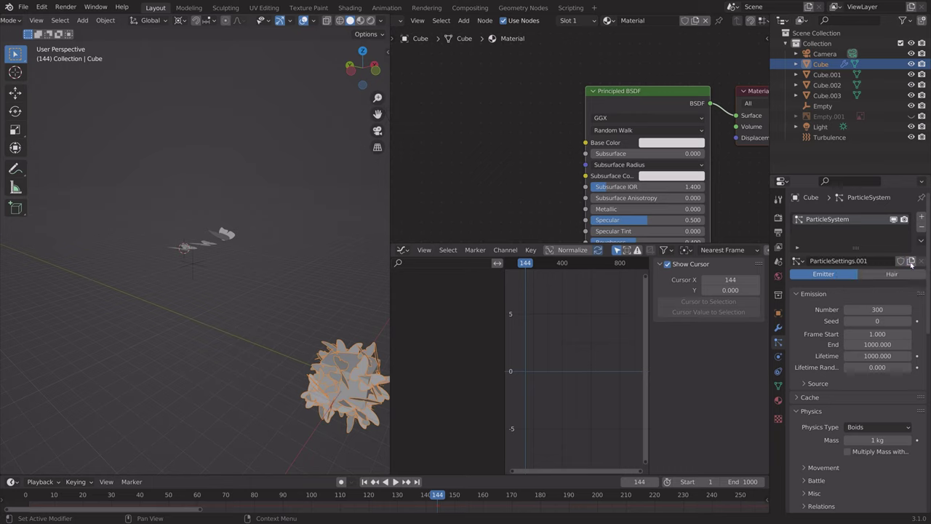
left_click(921, 218)
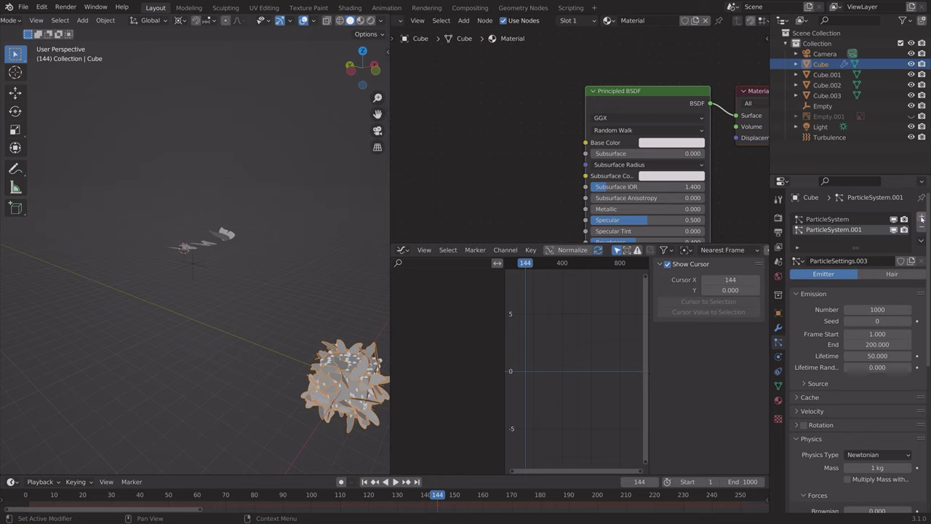
left_click(921, 218)
- Assign ParticleSettings.001 to the cube's second particle system and ParticleSettings.002 to the third
left_click(858, 230)
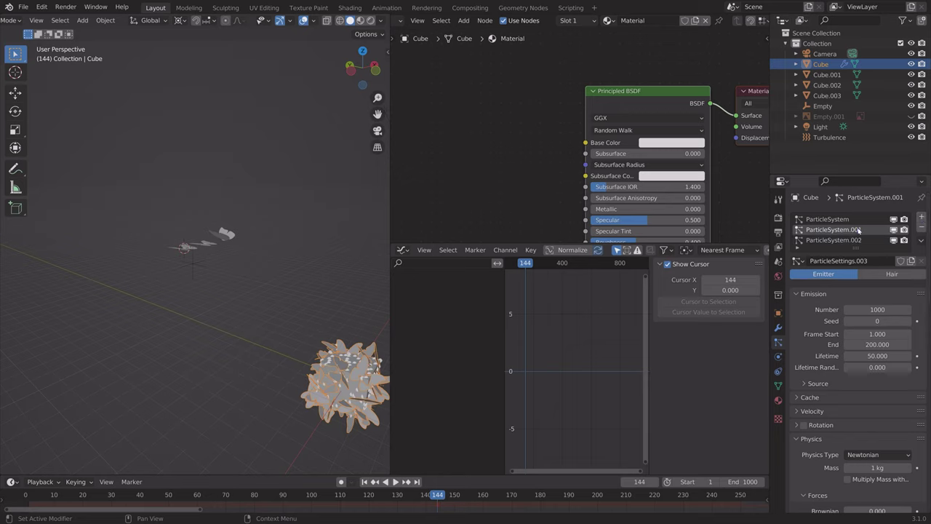
left_click(798, 260)
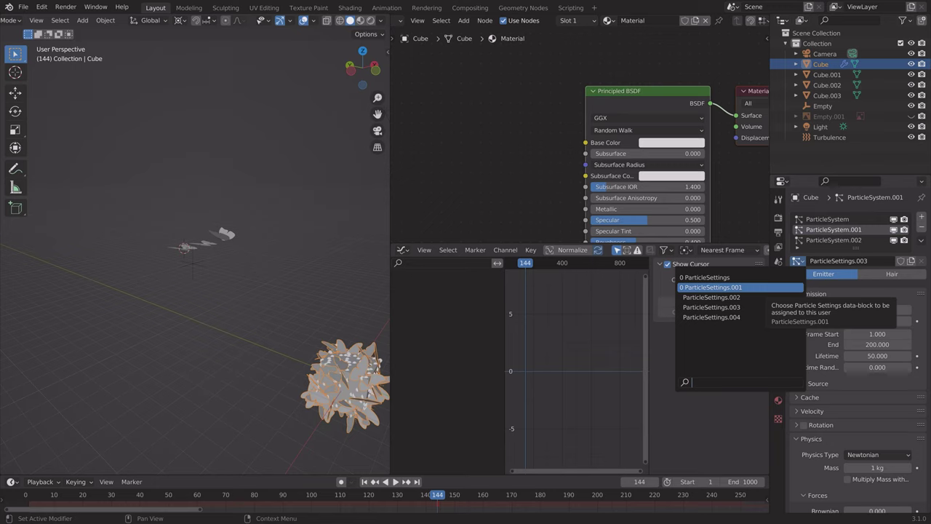
left_click(763, 287)
left_click(829, 241)
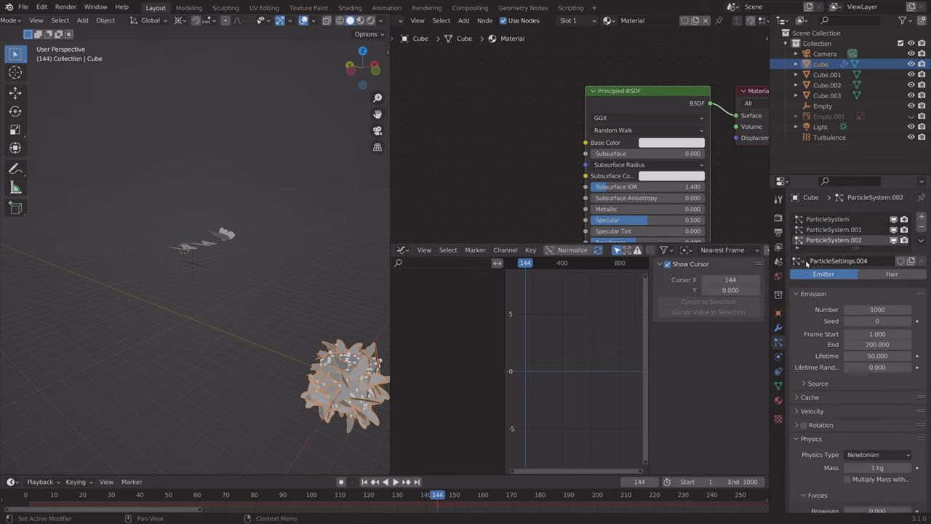
left_click(800, 261)
left_click(783, 292)
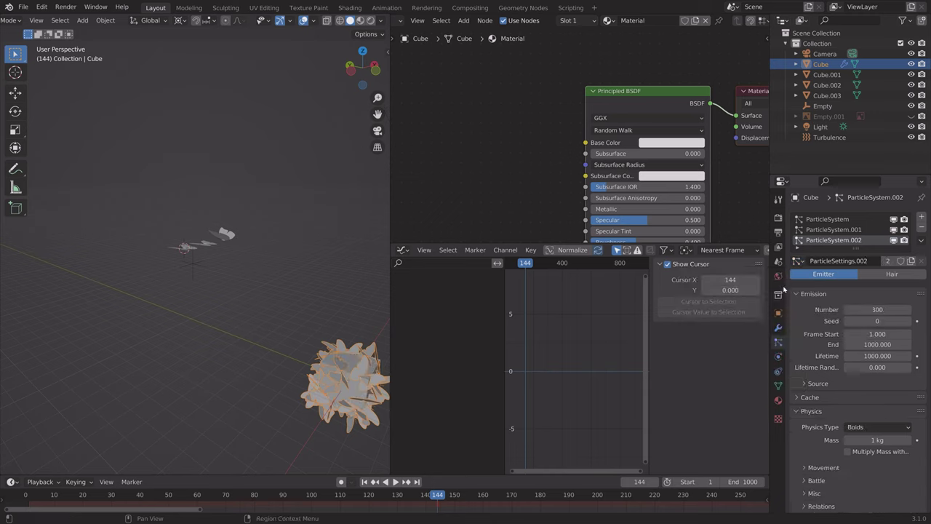
- Assign the original ParticleSettings to the first particle system and check the settings of the other two
left_click(803, 219)
left_click(797, 261)
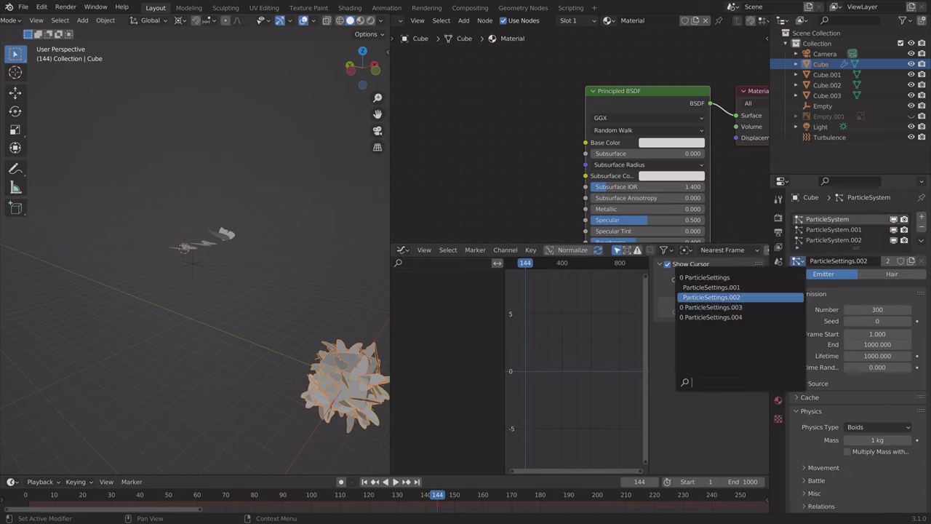
left_click(782, 276)
left_click(862, 230)
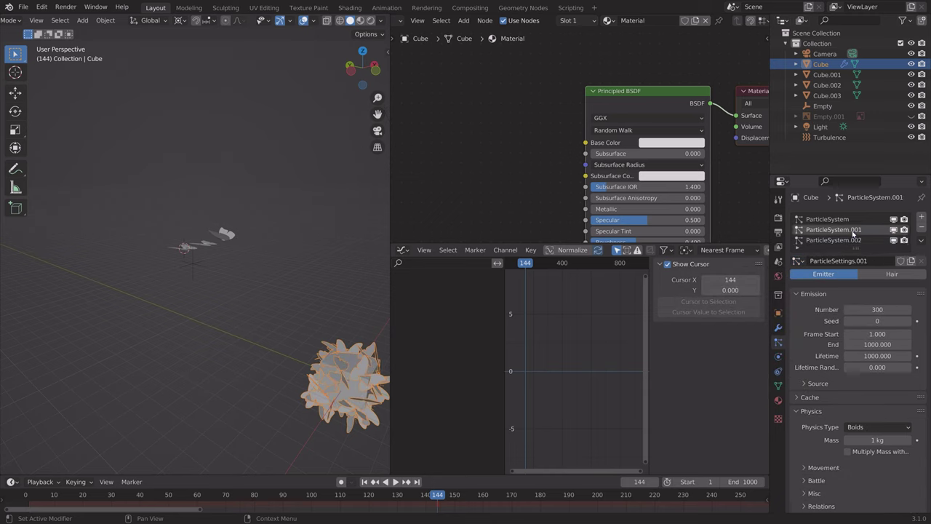
left_click(845, 241)
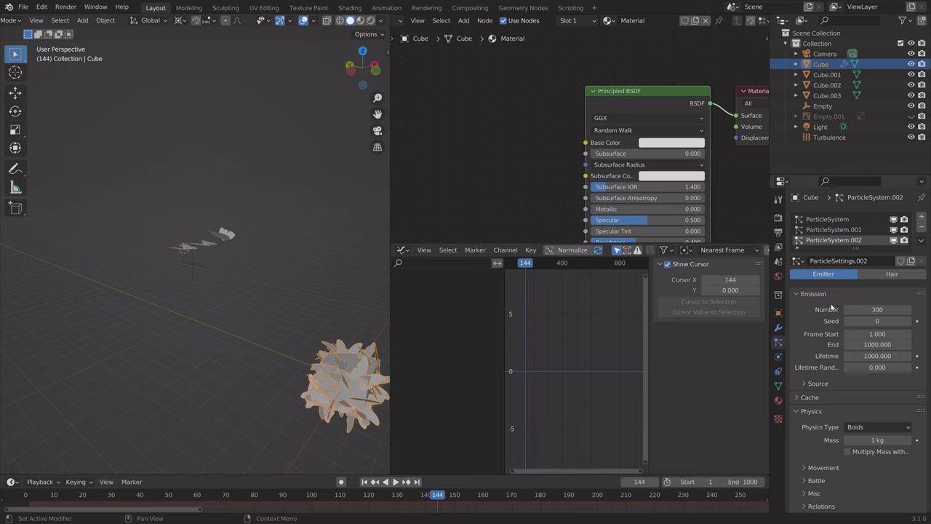
- Set the second particle system's Instance Object to the orange butterfly, Cube.002
scroll(831, 308, "down", 5)
scroll(829, 291, "up", 5)
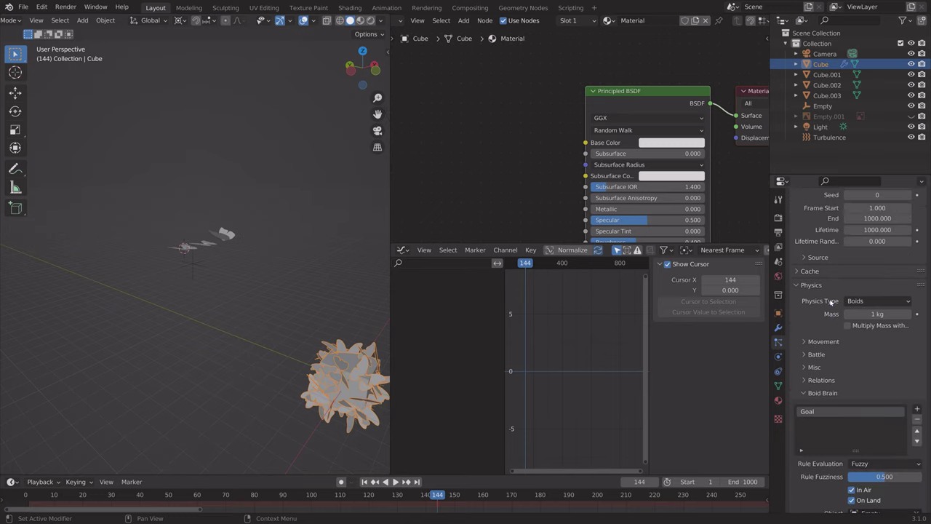
scroll(835, 350, "down", 12)
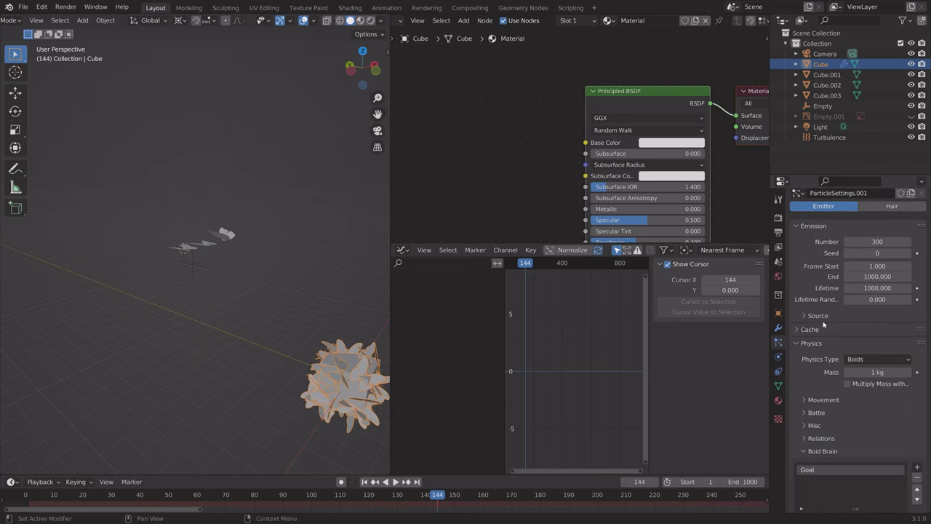
scroll(835, 350, "down", 1)
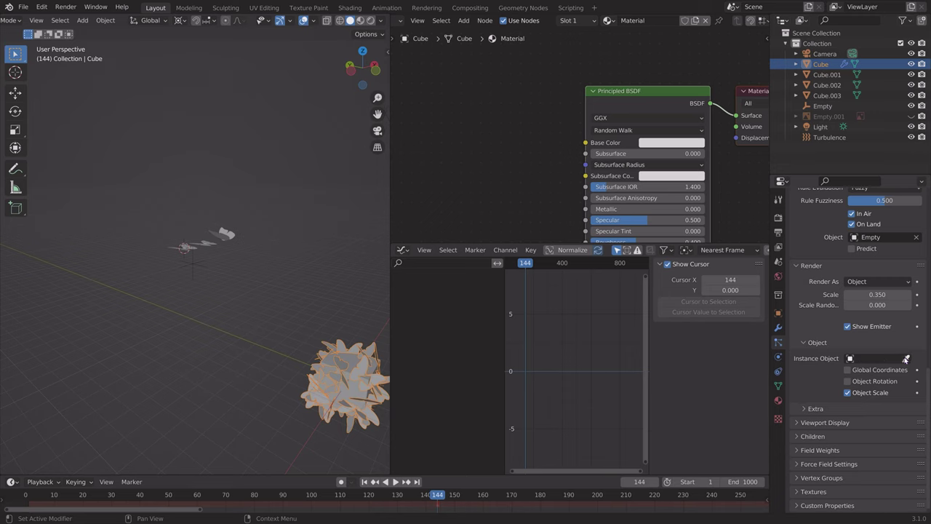
left_click(906, 357)
left_click(218, 235)
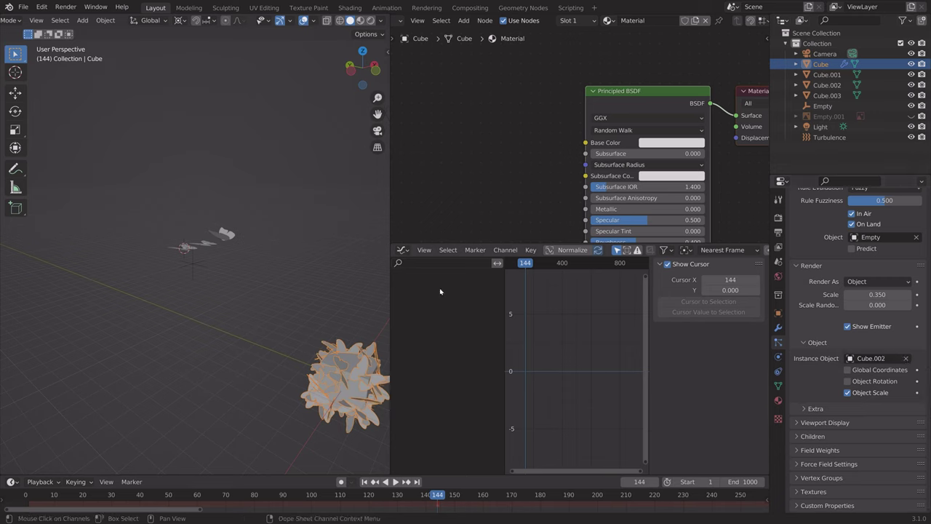
- Set the third particle system's Instance Object to the green butterfly, Cube.003
scroll(851, 277, "up", 13)
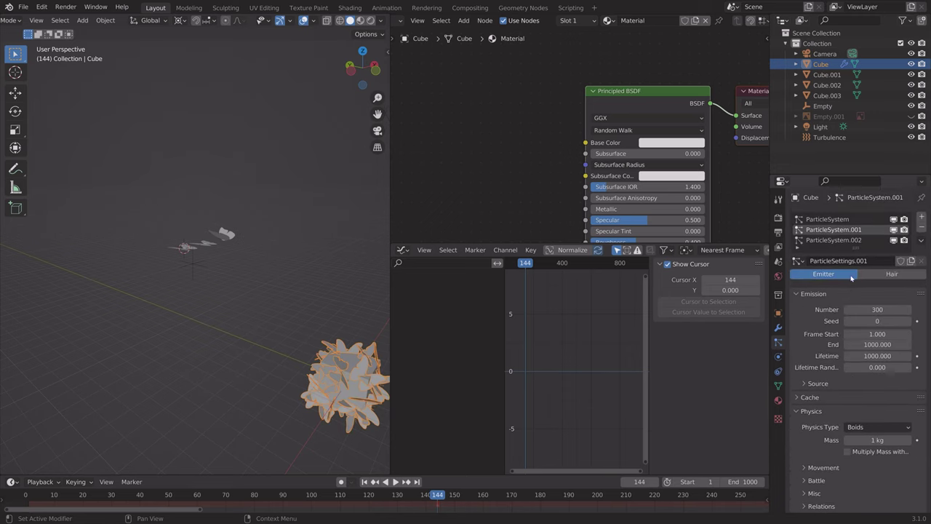
left_click(844, 240)
scroll(840, 306, "down", 13)
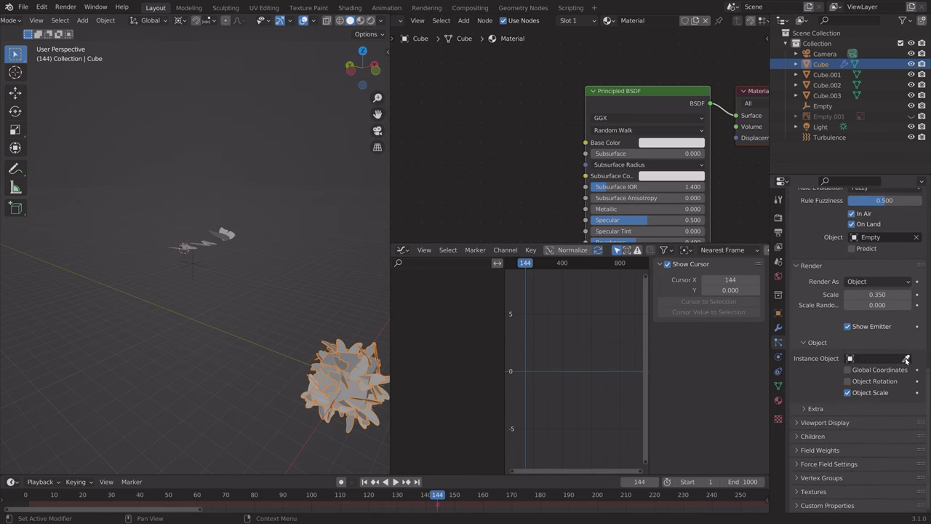
left_click(906, 357)
left_click(231, 224)
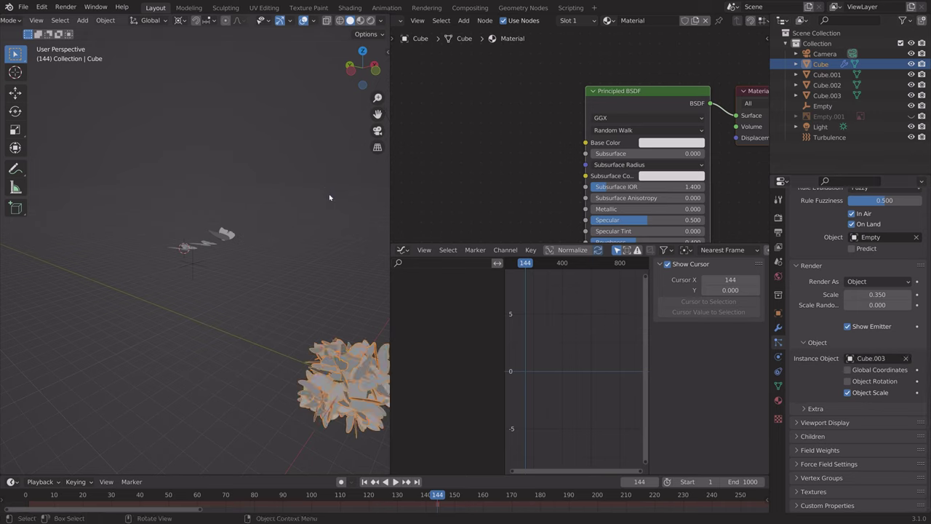
- Play the animation to view the combined butterfly swarm and stop at frame 194
middle_click_drag(329, 195, 306, 190, "shift")
key("space")
scroll(284, 180, "down", 3)
key("space")
scroll(303, 194, "up", 4)
scroll(304, 194, "down", 3)
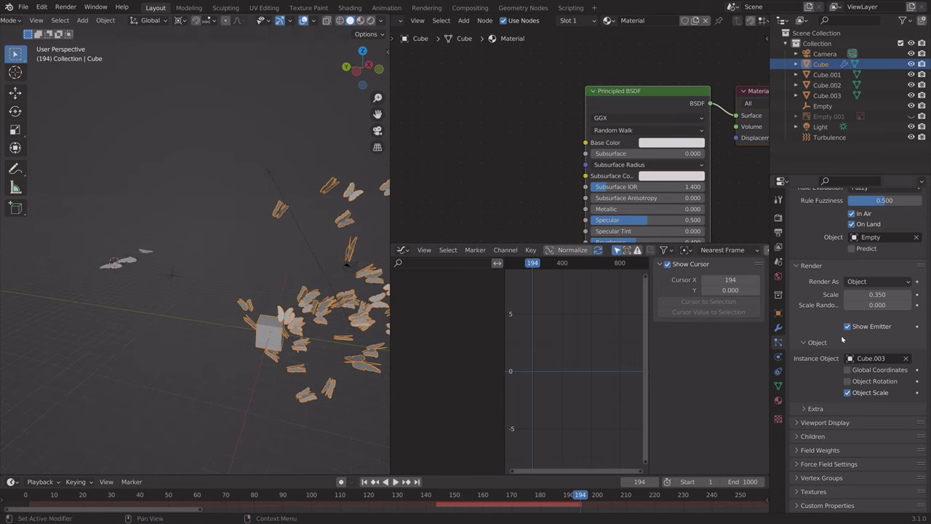
- Set the third particle system's Max Air Speed to 8.6, Min Air Speed 0.113, acceleration 0.355, angular velocity 0.589 and Air Personal Space 1.4
scroll(842, 339, "up", 10)
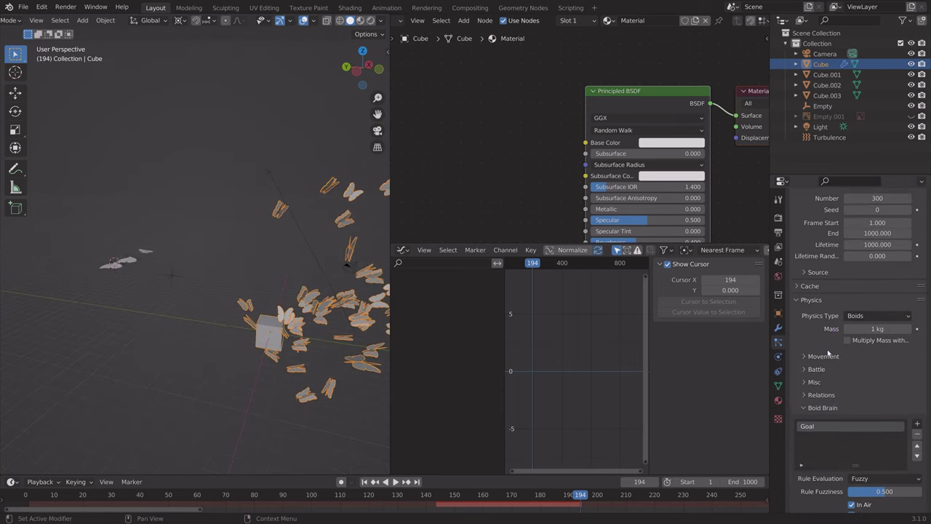
left_click(823, 357)
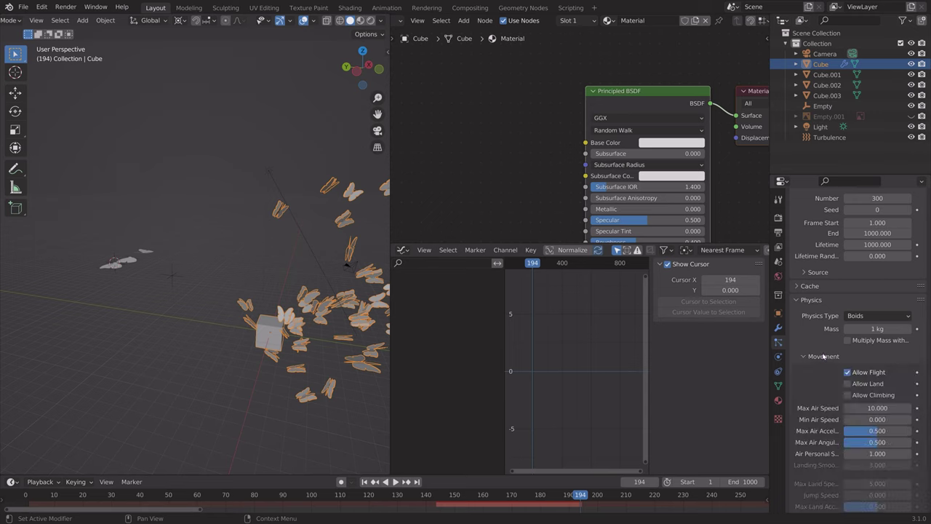
scroll(829, 355, "down", 3)
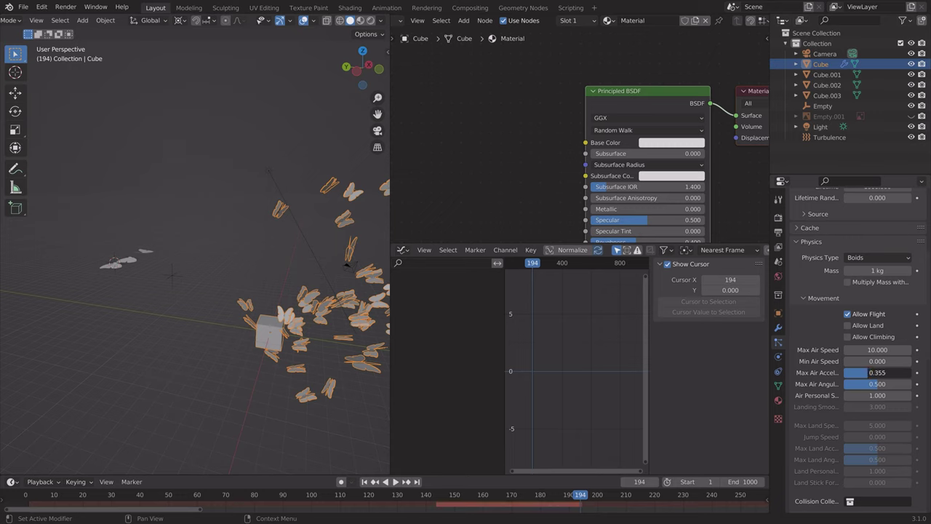
key("Tab")
type("0.553")
left_click_drag(871, 362, 851, 349)
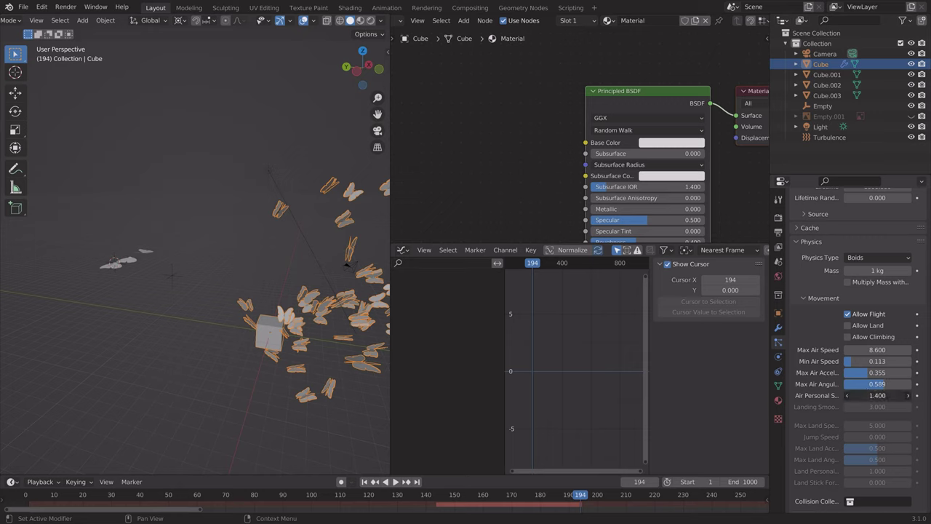
- Set the second particle system's Max Air Speed to 8.5, Min Air Speed 0.156, acceleration 0.351, angular velocity 0.613 and Air Personal Space 0.9
scroll(817, 325, "up", 6)
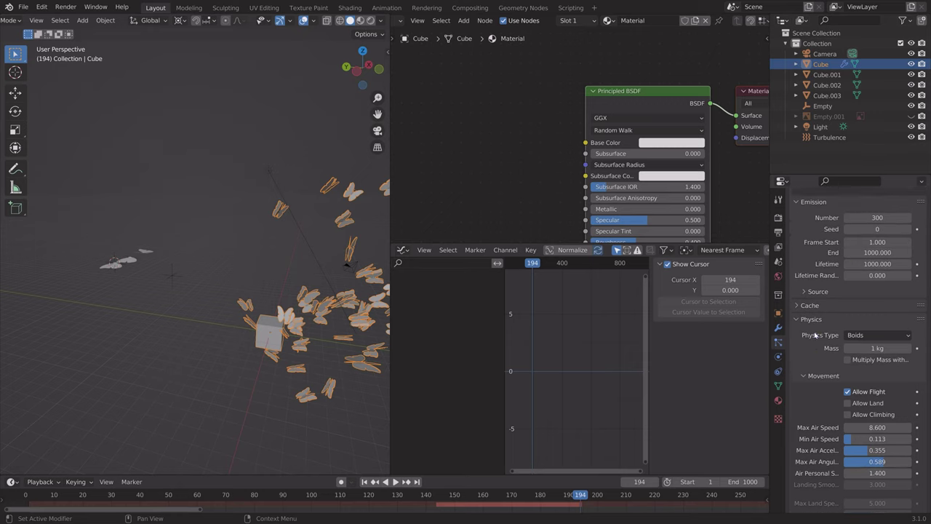
left_click(853, 229)
scroll(849, 321, "down", 6)
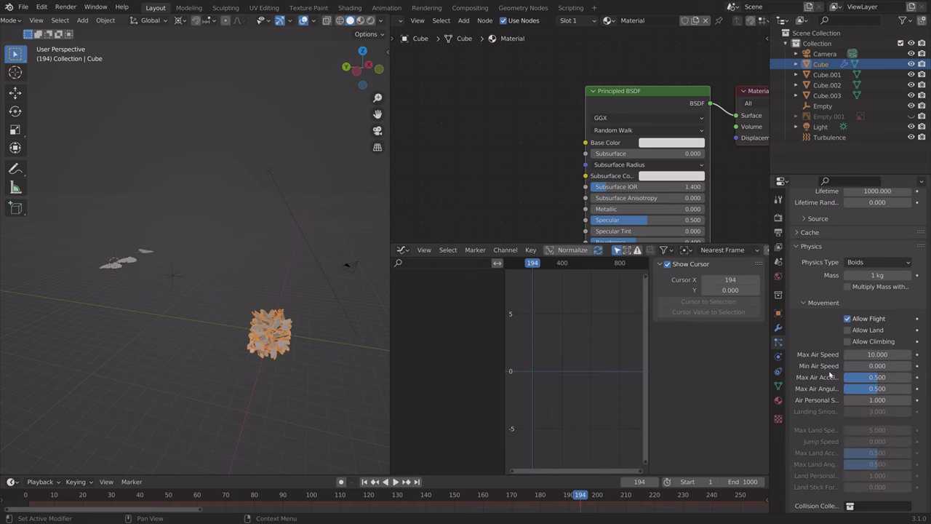
left_click_drag(871, 357, 886, 366)
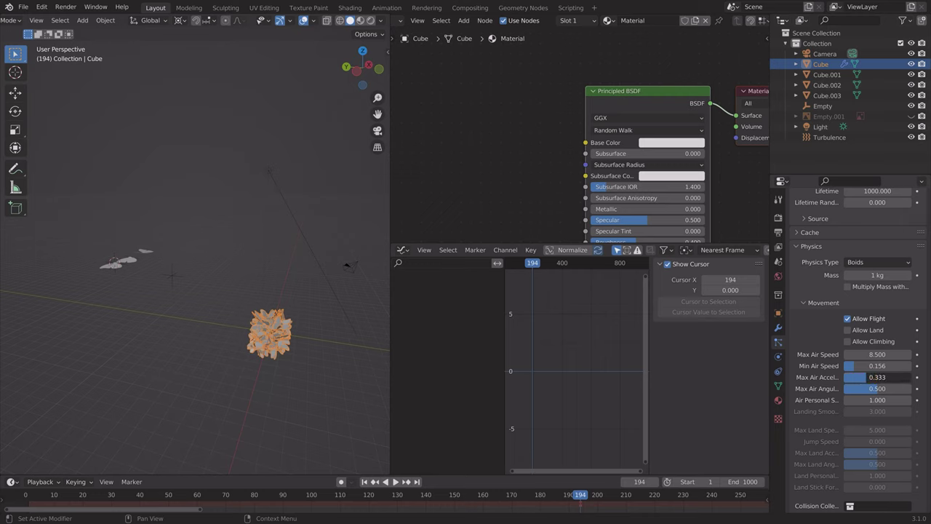
left_click_drag(877, 388, 863, 400)
- Play the animation from frame 194 to preview the swarm with the varied boid movement settings
scroll(814, 414, "down", 4)
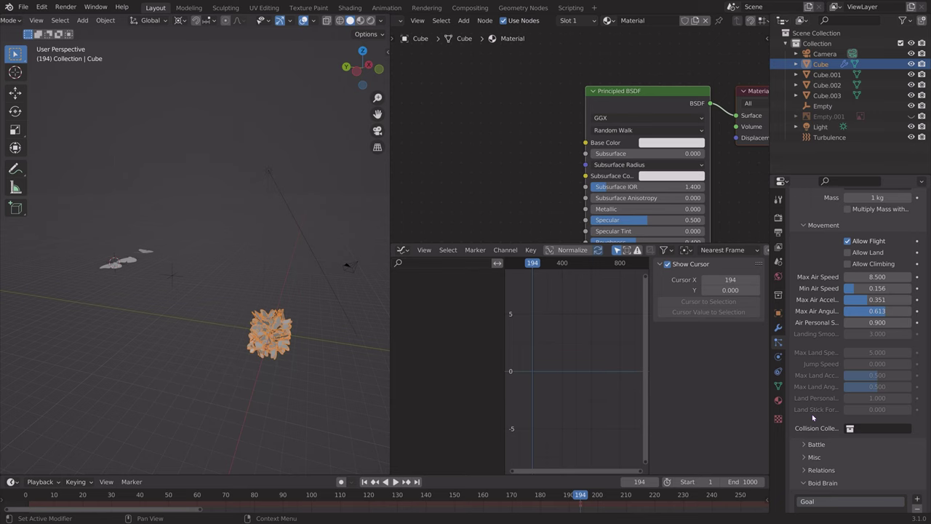
scroll(813, 419, "down", 2)
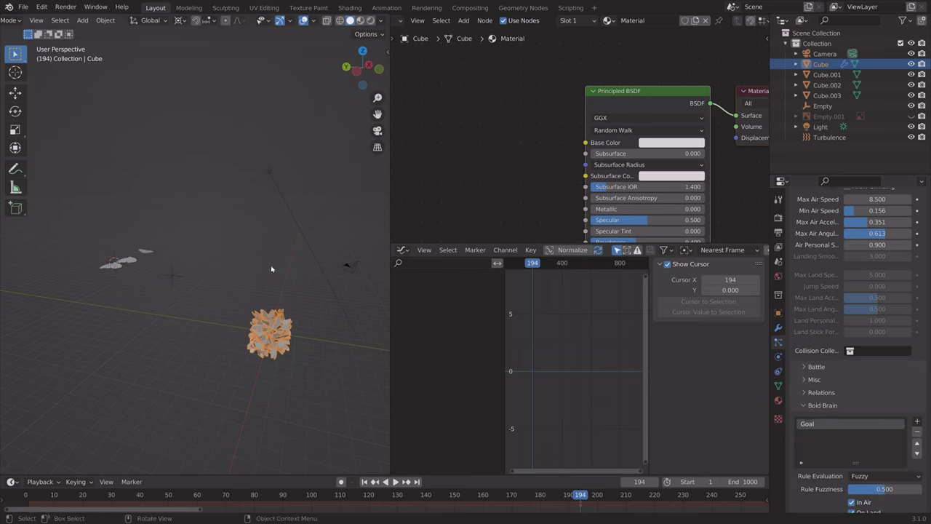
key("space")
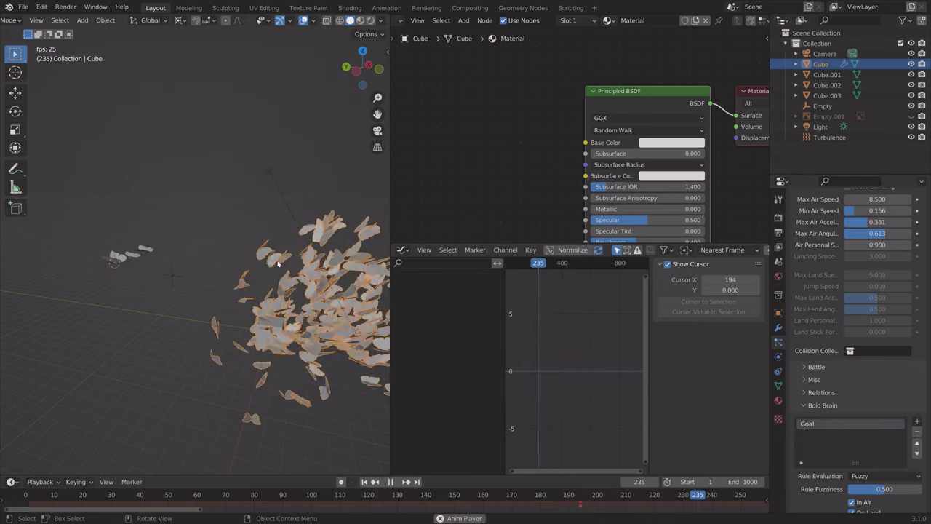
- Display the swarm in rendered shading with overlays hidden and play the animation up to frame 430
key("space")
mouse_move(312, 218)
middle_mouse_down()
mouse_move(269, 189)
mouse_move(378, 37)
mouse_move(344, 53)
middle_mouse_up()
left_click(372, 22)
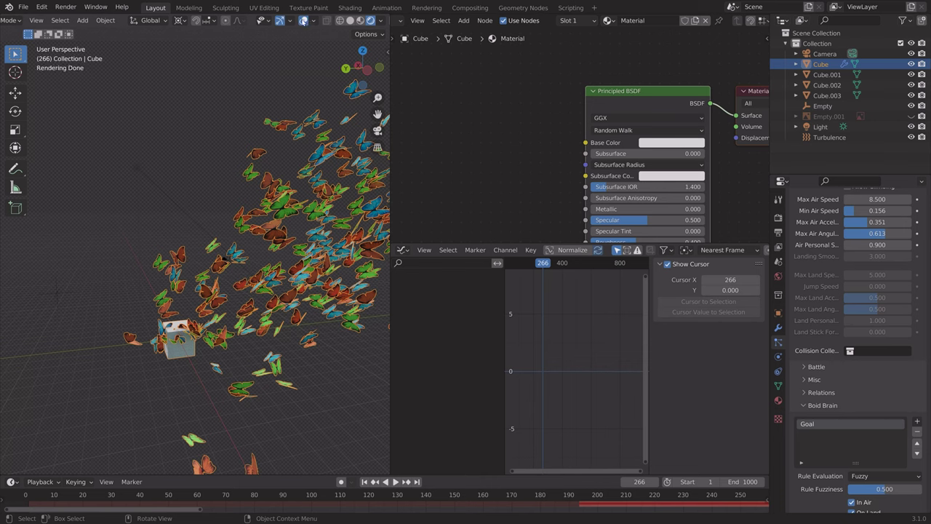
left_click(303, 20)
key("space")
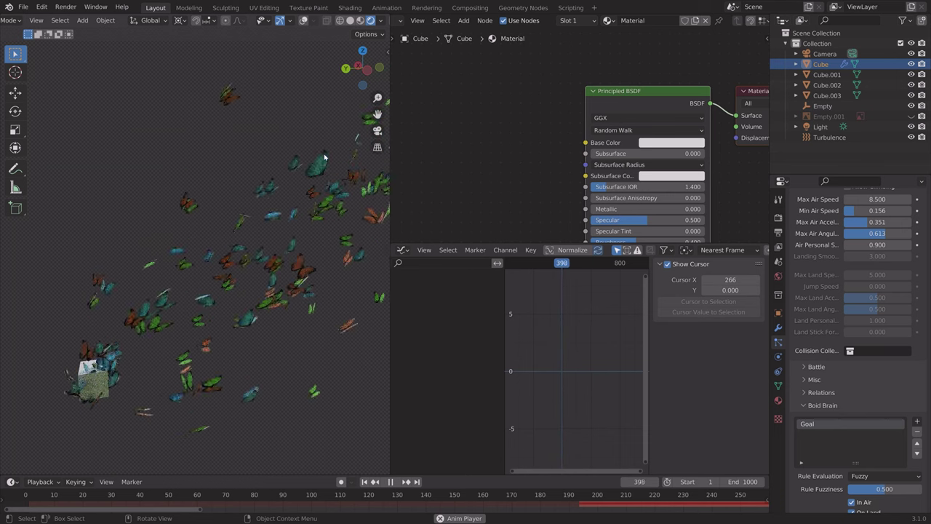
key("space")
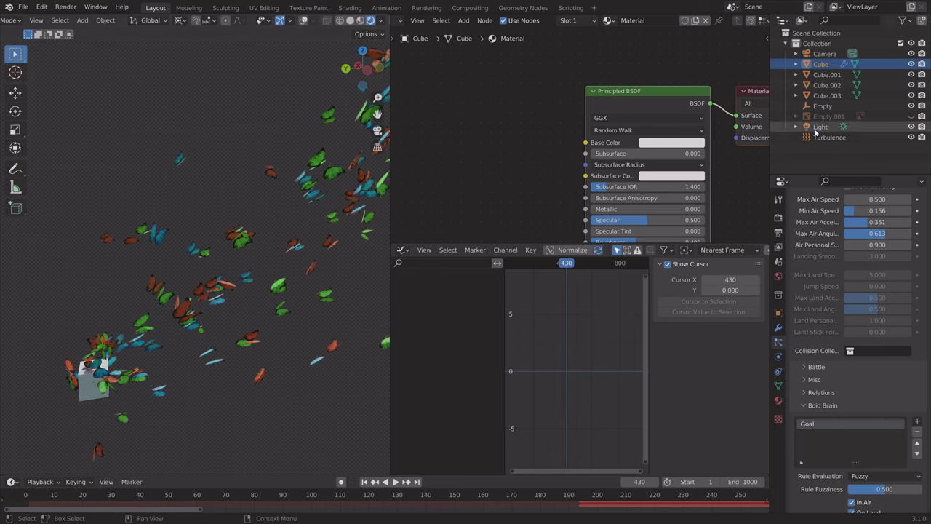
- Save the project as a new incremental version named tut15.blend
key("ctrl+shift+s")
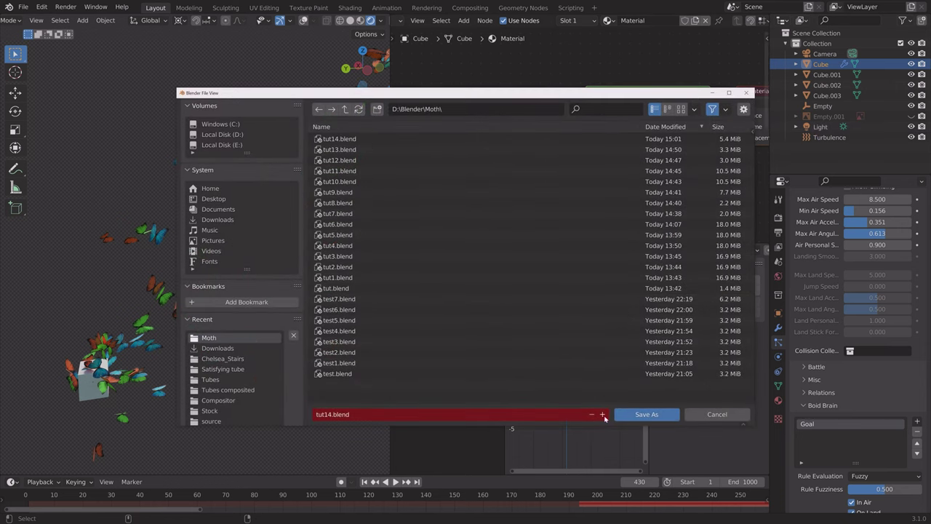
left_click(640, 414)
- Set the sun light's strength to 10 and rotate the light freely to brighten more of the butterflies
left_click(822, 126)
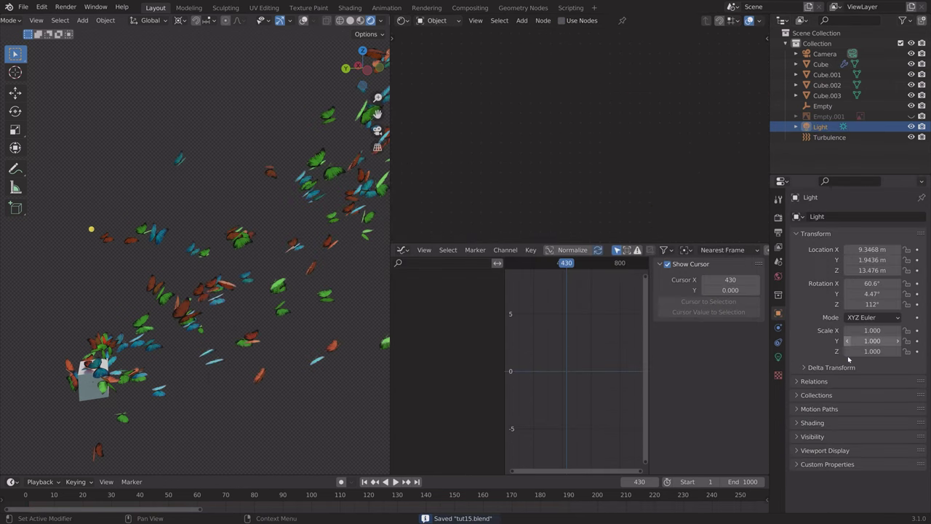
left_click(778, 356)
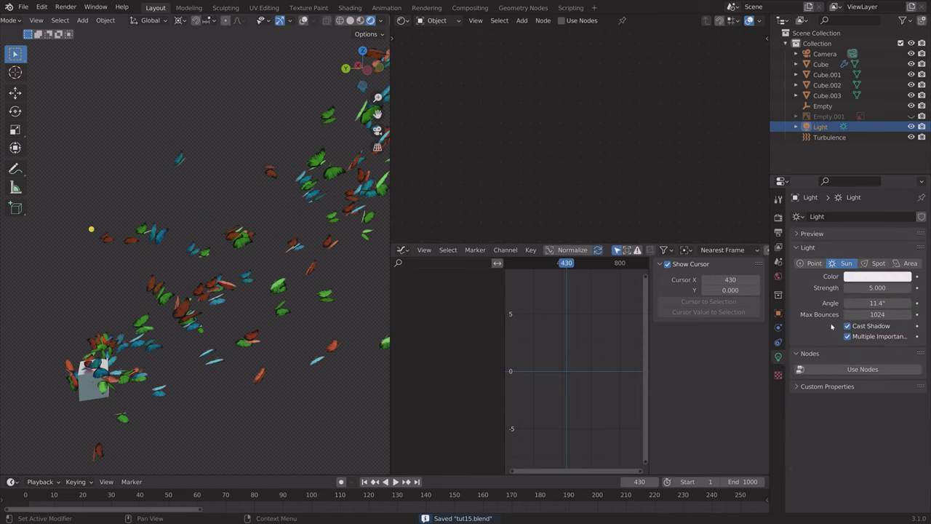
left_click(876, 288)
type("10")
key("Return")
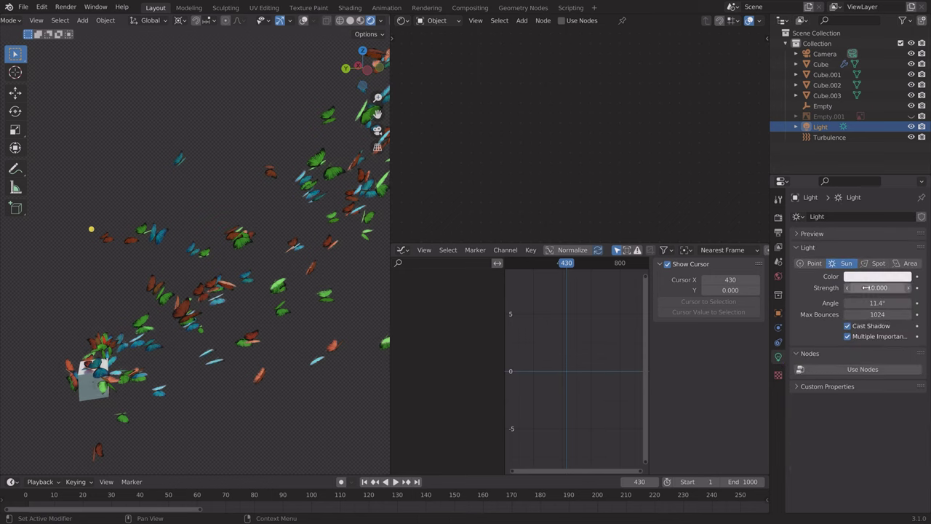
key("r")
key("r")
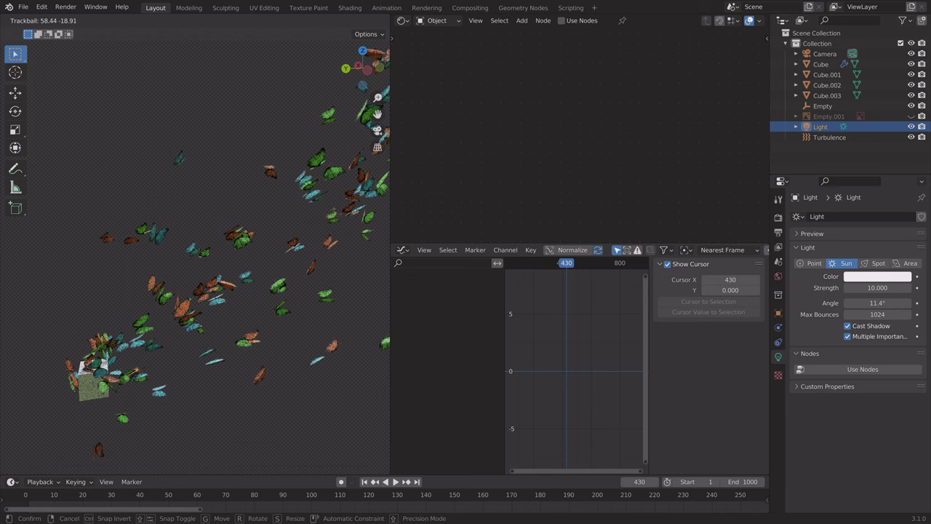
left_click(335, 216)
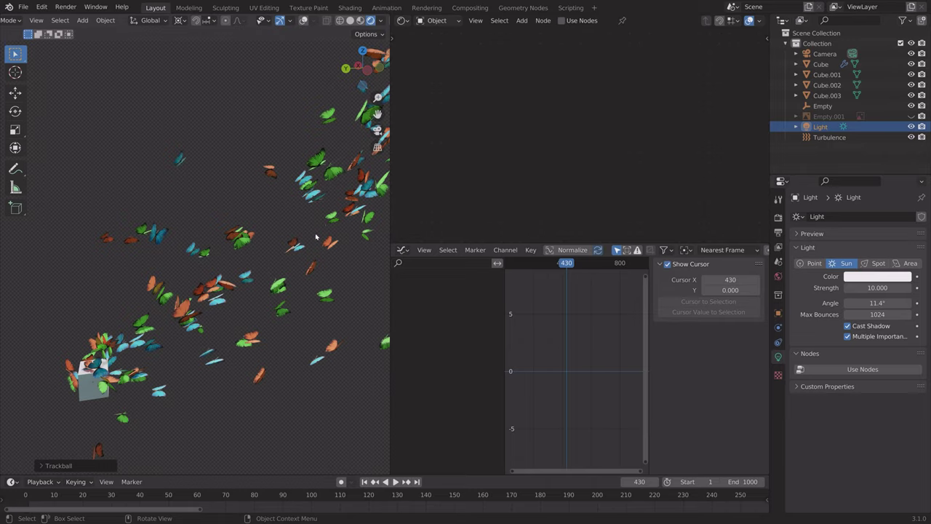
- Play the relit swarm from frame 430 to frame 582 and inspect it up close and from afar
key("space")
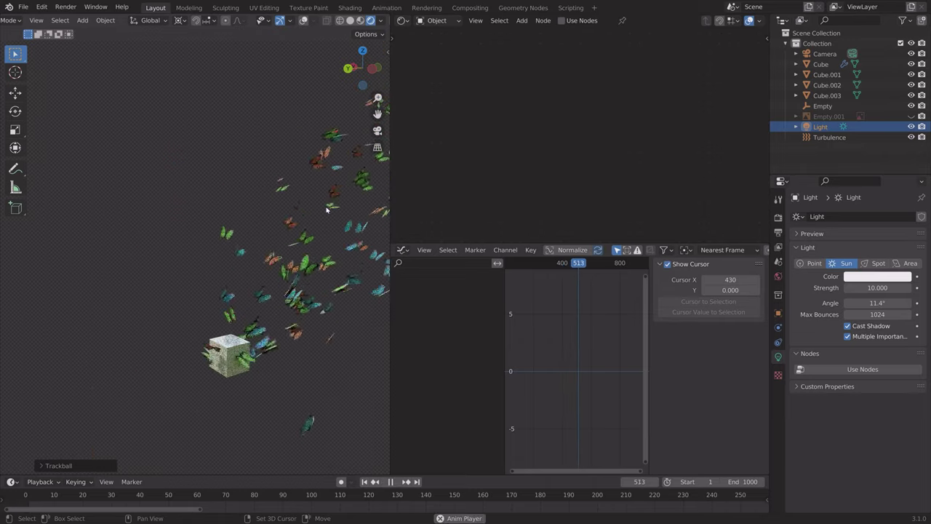
key("space")
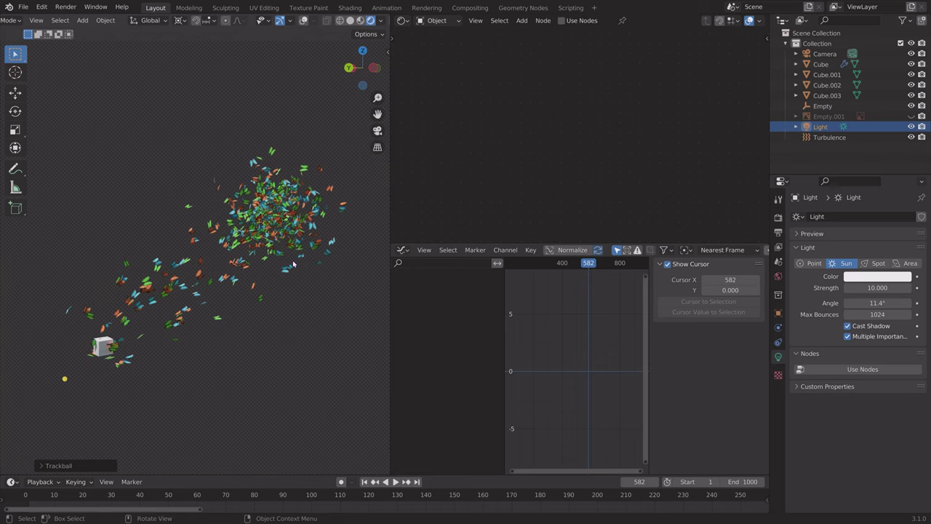
scroll(294, 264, "up", 7)
middle_click_drag(294, 264, 258, 265, "shift")
scroll(210, 303, "down", 6)
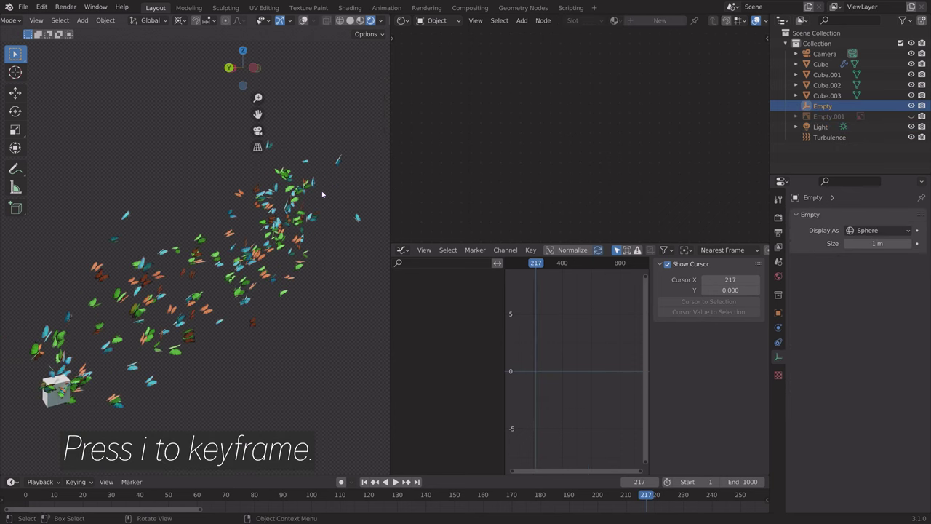
- Keyframe the location and rotation of the swarm's goal Empty at frame 217
key("n")
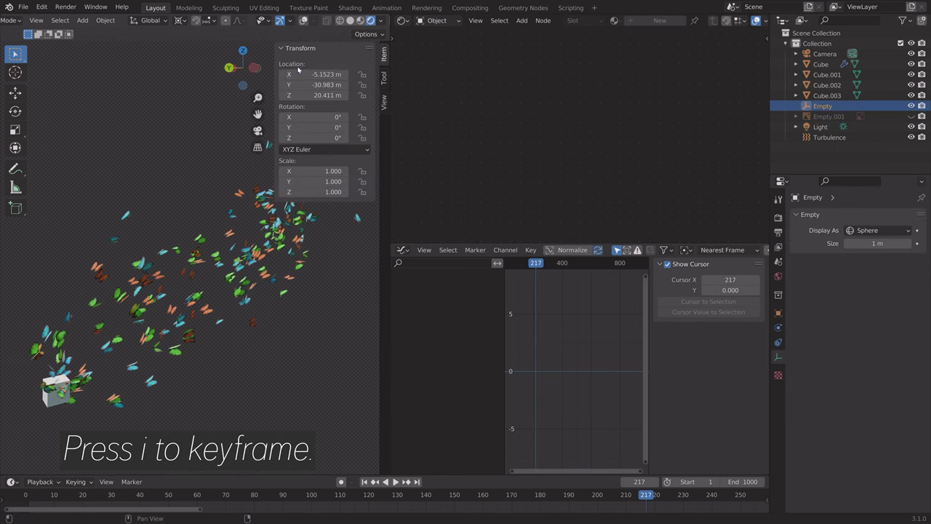
key("i")
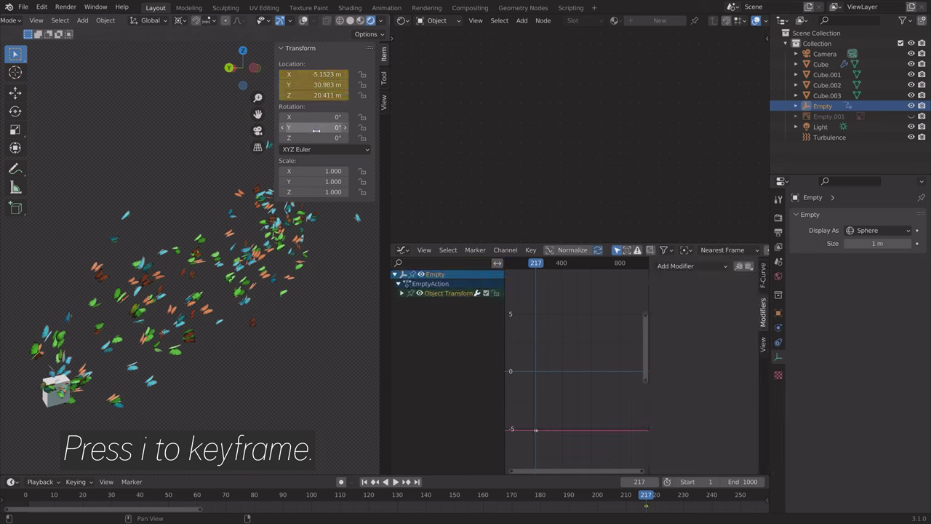
- At frame 334, move the Empty to about X 24.8, Y 8.6, Z 26.3 m and keyframe its location
scroll(645, 510, "down", 3)
left_click_drag(632, 498, 729, 497)
scroll(302, 311, "down", 7)
scroll(280, 241, "down", 2)
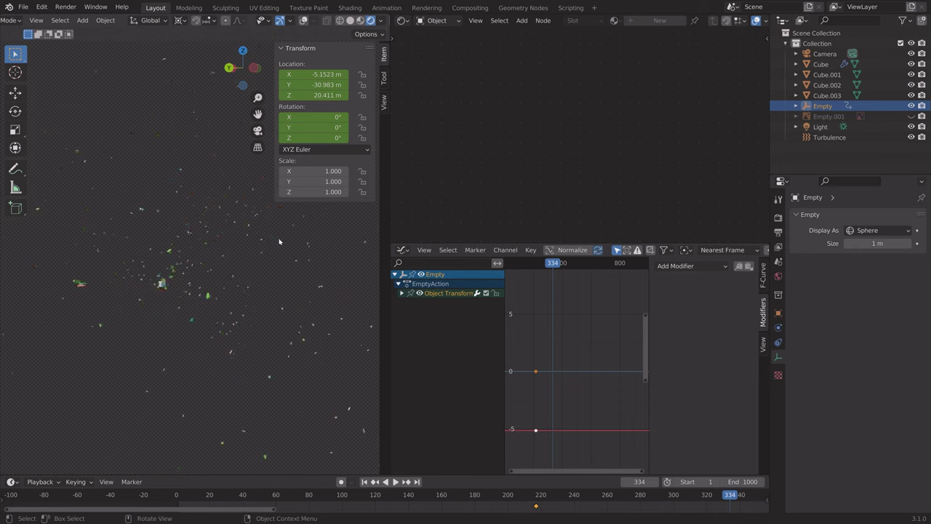
key("g")
left_click(166, 201)
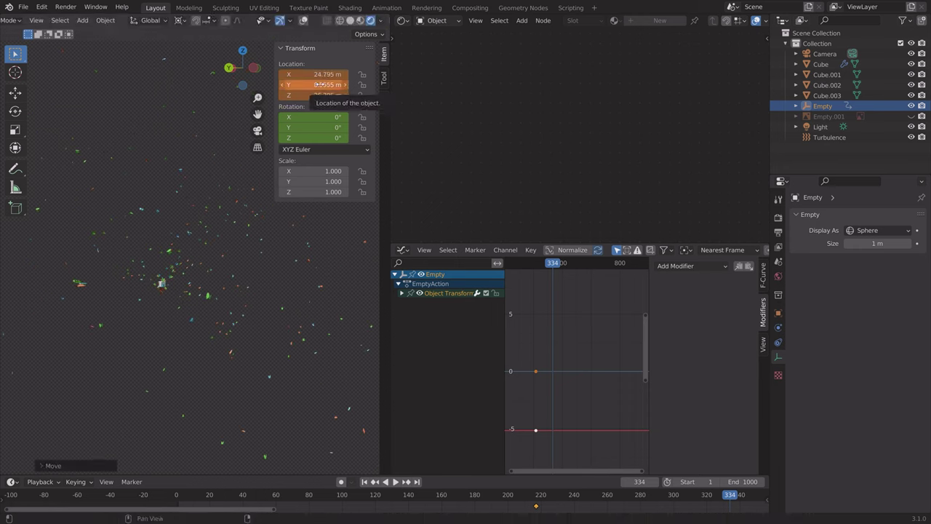
key("i")
- At frame 502, move the Empty to about X 73.3, Y 70.1, Z -28.5 m and keyframe its location and rotation
scroll(693, 503, "down", 15)
left_click_drag(550, 497, 577, 497)
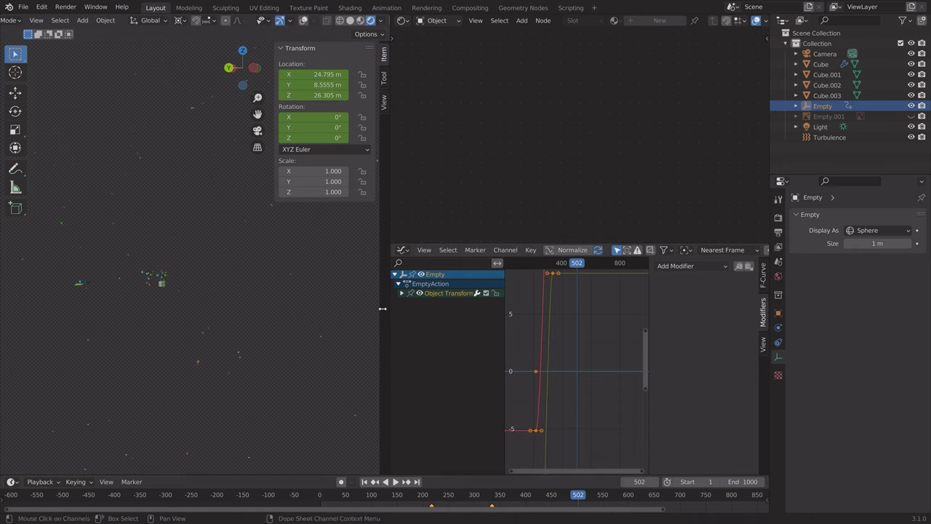
key("g")
left_click(38, 295)
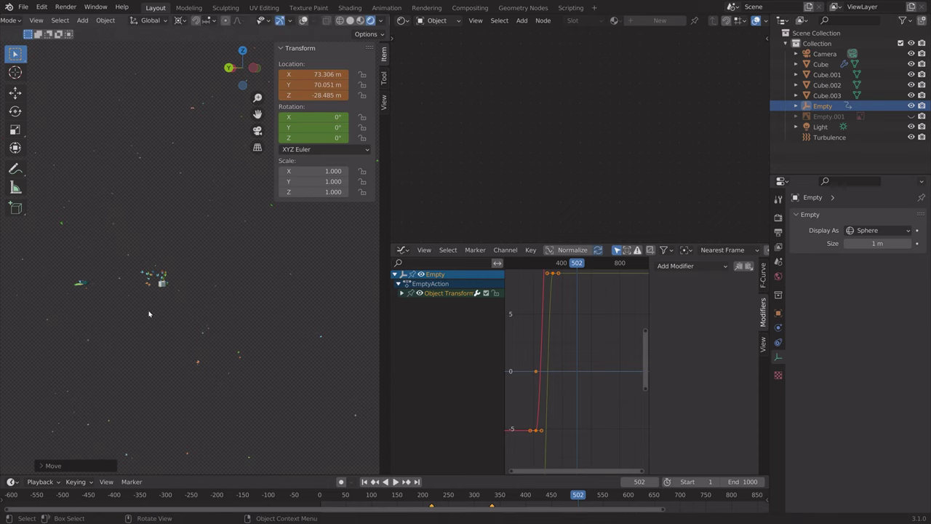
key("i")
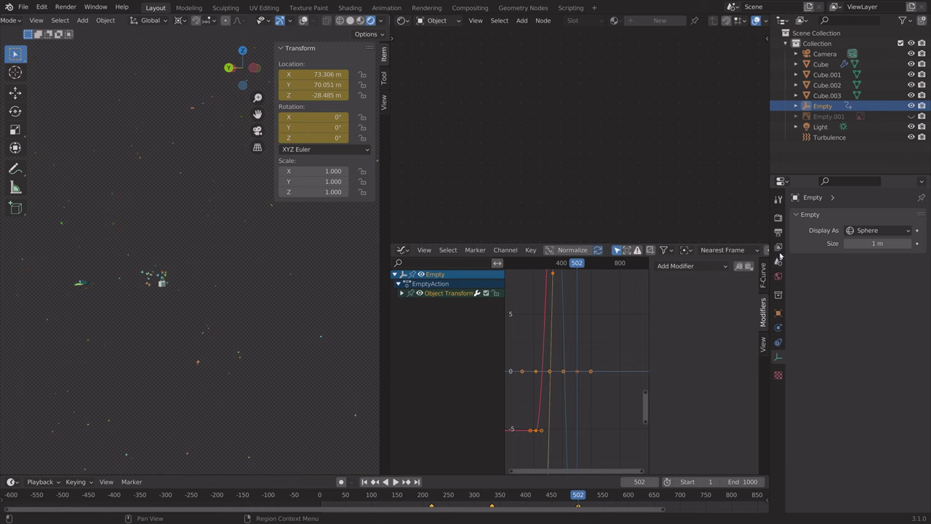
- Select the emitter Cube and open the cache settings of its first particle system
left_click(822, 65)
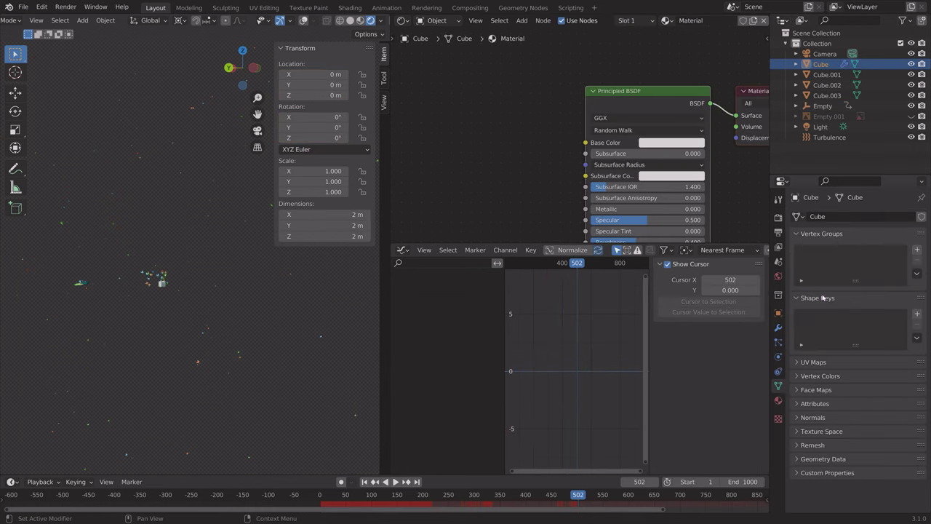
left_click(778, 342)
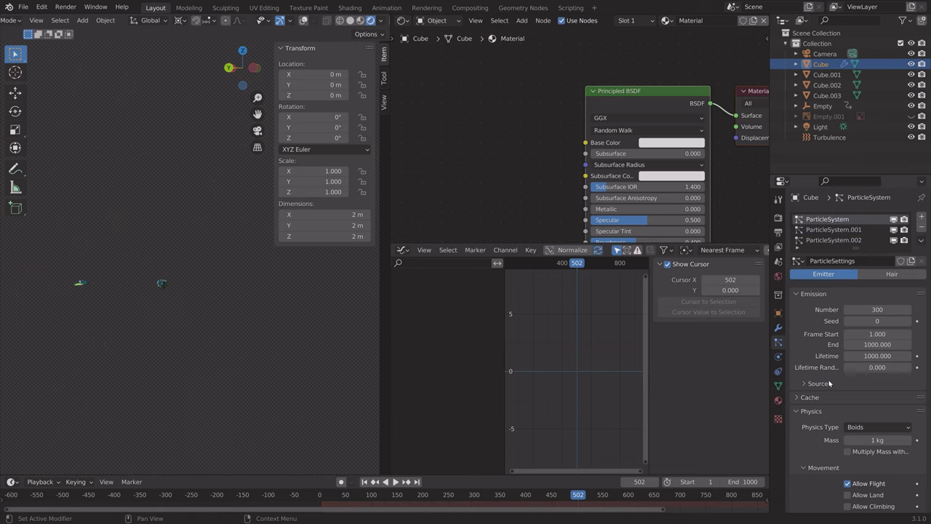
scroll(822, 401, "down", 3)
left_click(810, 310)
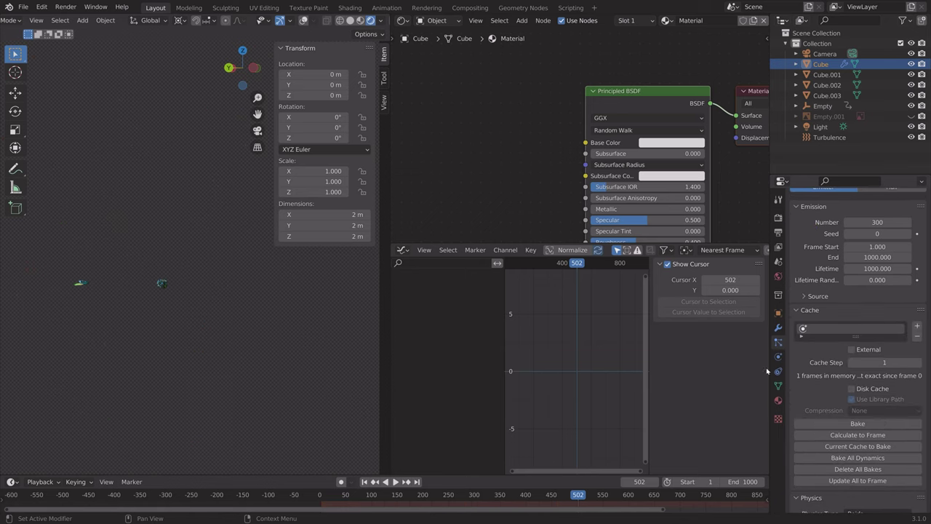
- Save the project as a new incremental version named tut16.blend
key("ctrl+shift+s")
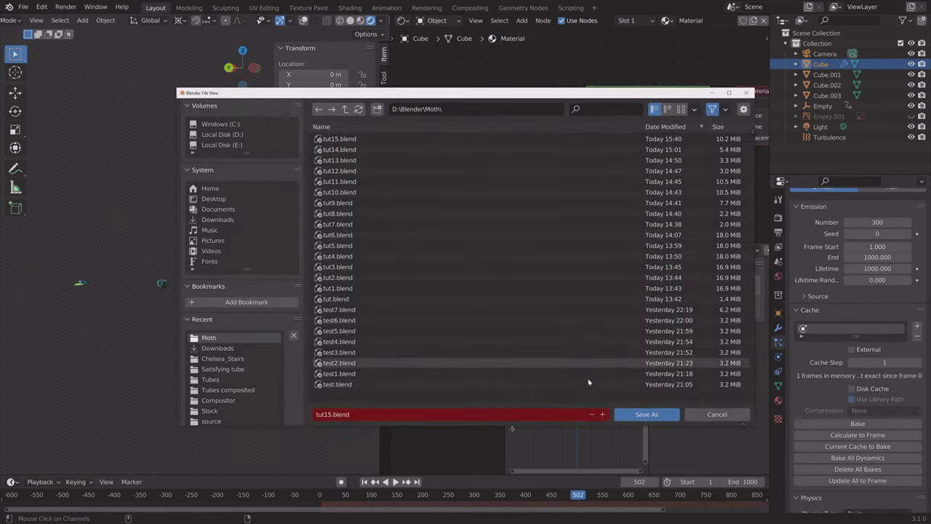
left_click(604, 414)
left_click(647, 414)
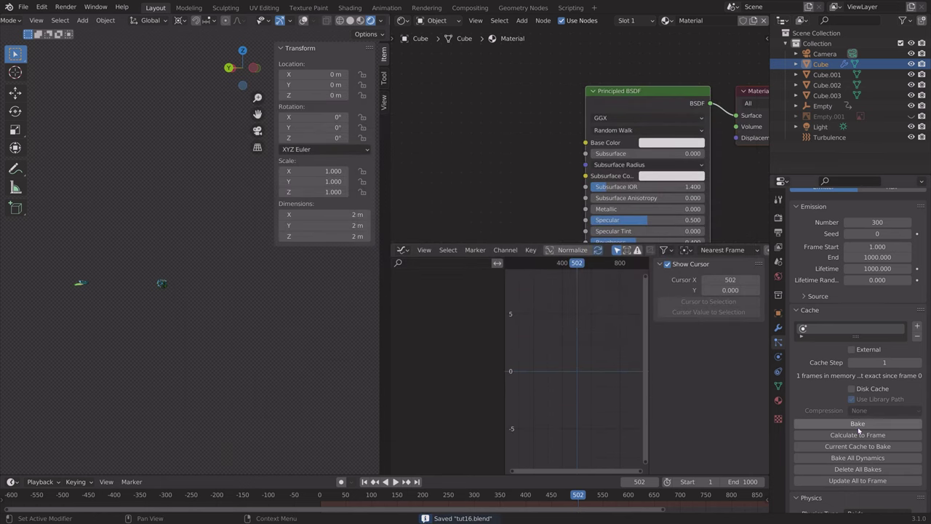
- Bake the first particle system's cache and play the animation from the start to frame 850
left_click(858, 425)
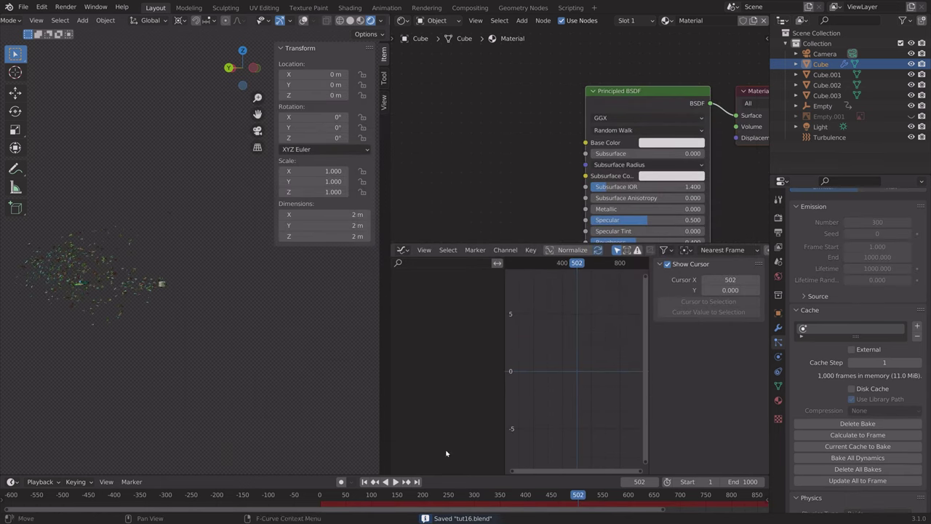
key("shift+Left")
key("space")
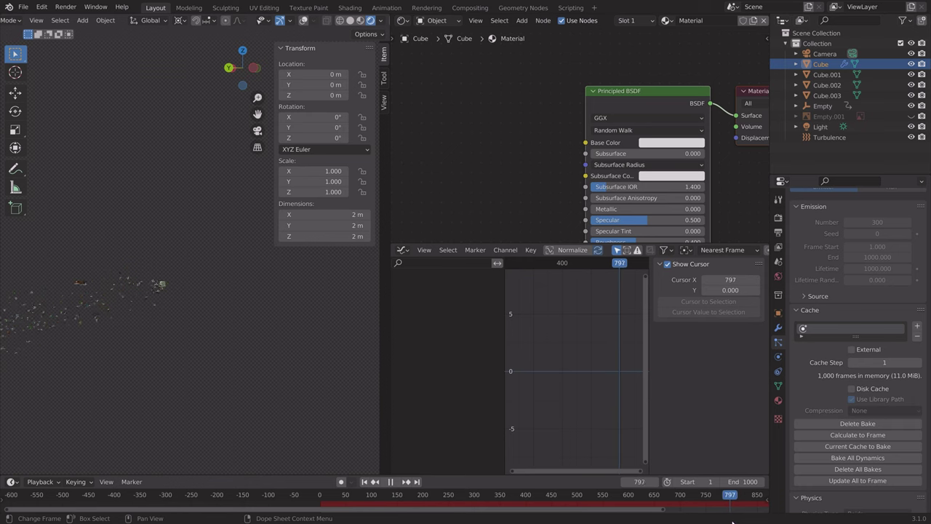
key("space")
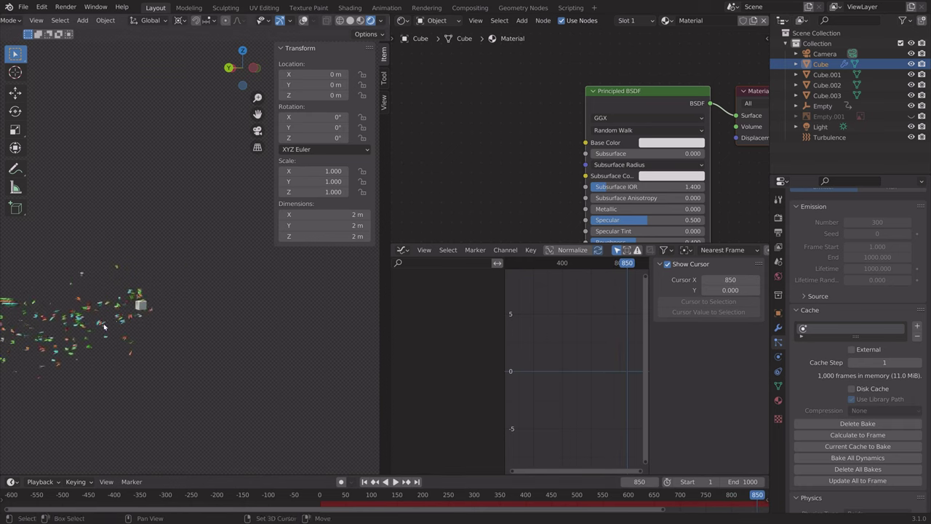
- Hide the original butterfly objects Cube.001, Cube.002 and Cube.003 in the viewport and in renders
middle_click_drag(104, 327, 232, 274, "shift")
scroll(256, 323, "up", 3)
scroll(246, 302, "up", 3)
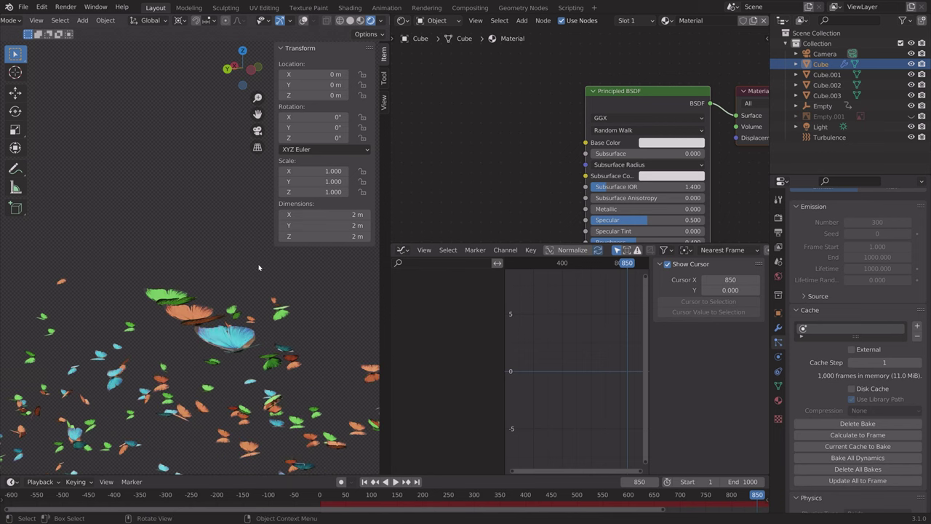
left_click_drag(911, 74, 911, 95)
left_click(922, 95)
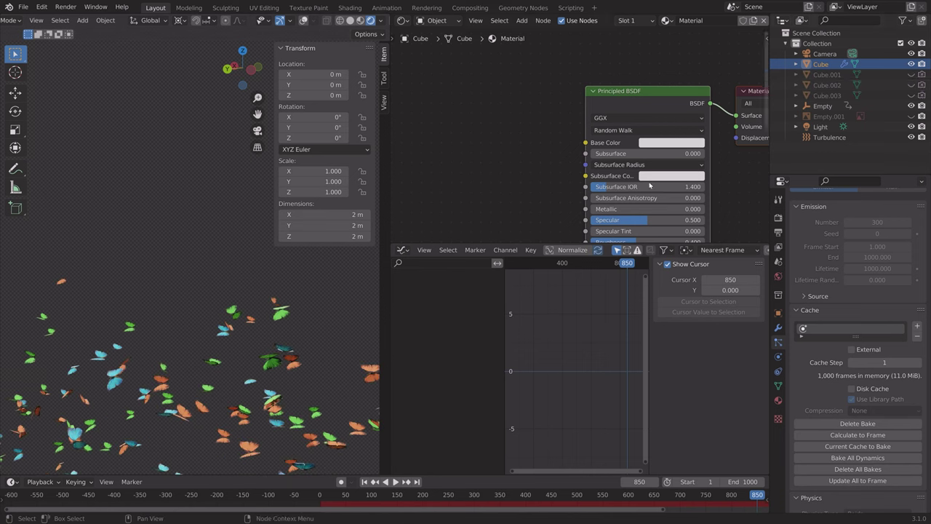
- Go to frame 71, frame the emitter cube and its nearby butterflies, and align the camera to that view
scroll(241, 386, "down", 4)
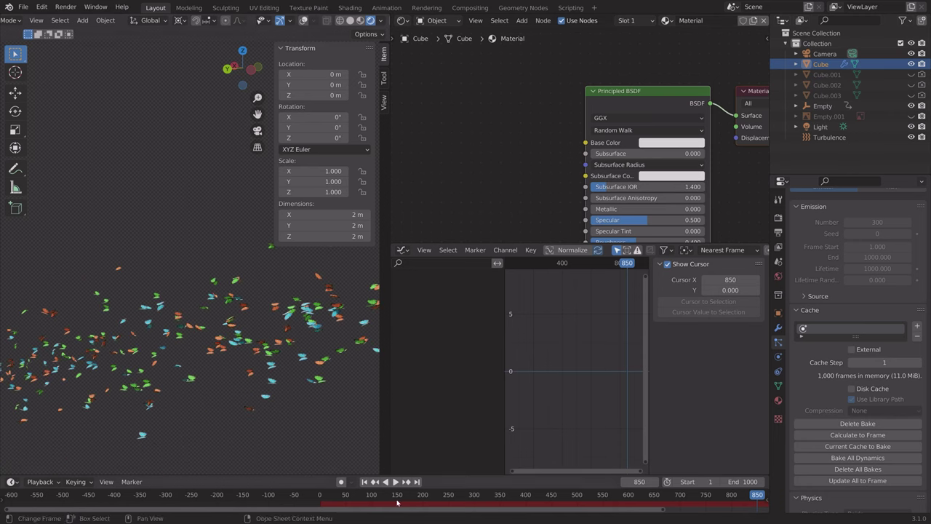
left_click_drag(397, 501, 356, 501)
middle_click_drag(293, 356, 212, 339, "shift")
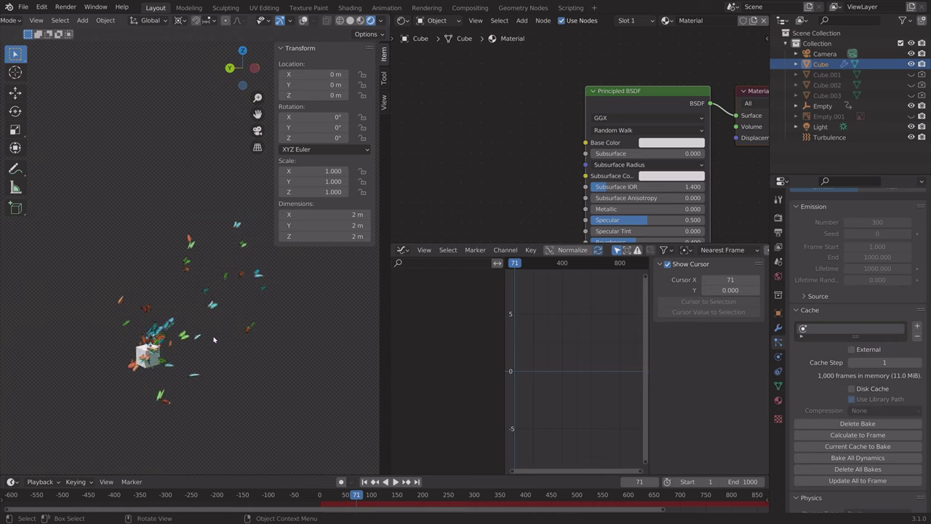
key("ctrl")
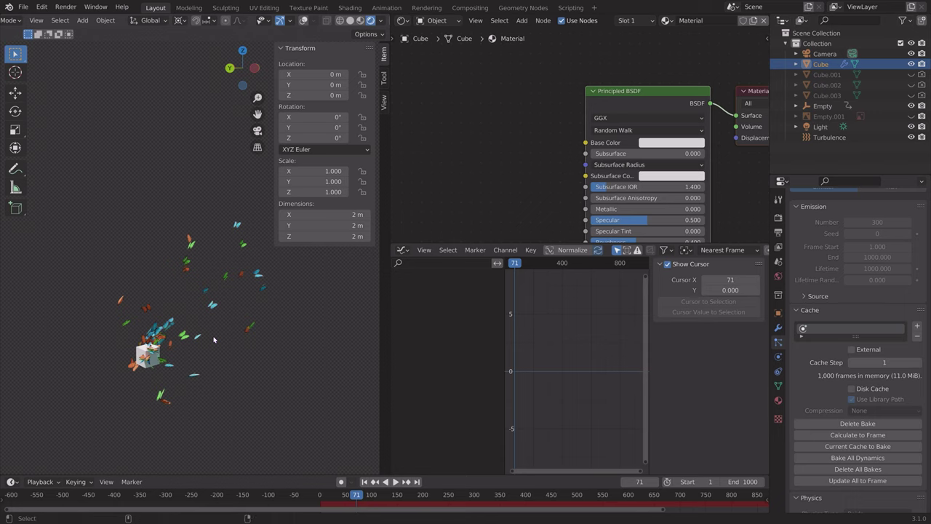
key("KP_0")
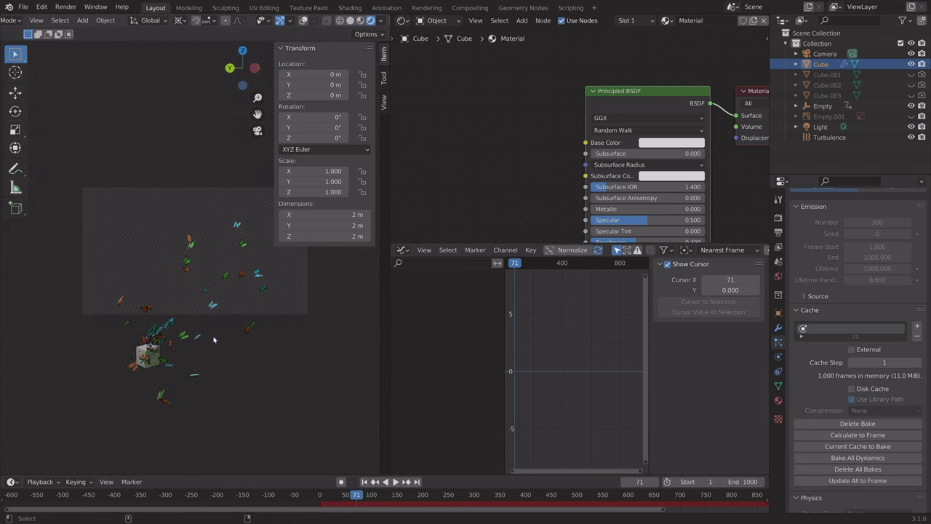